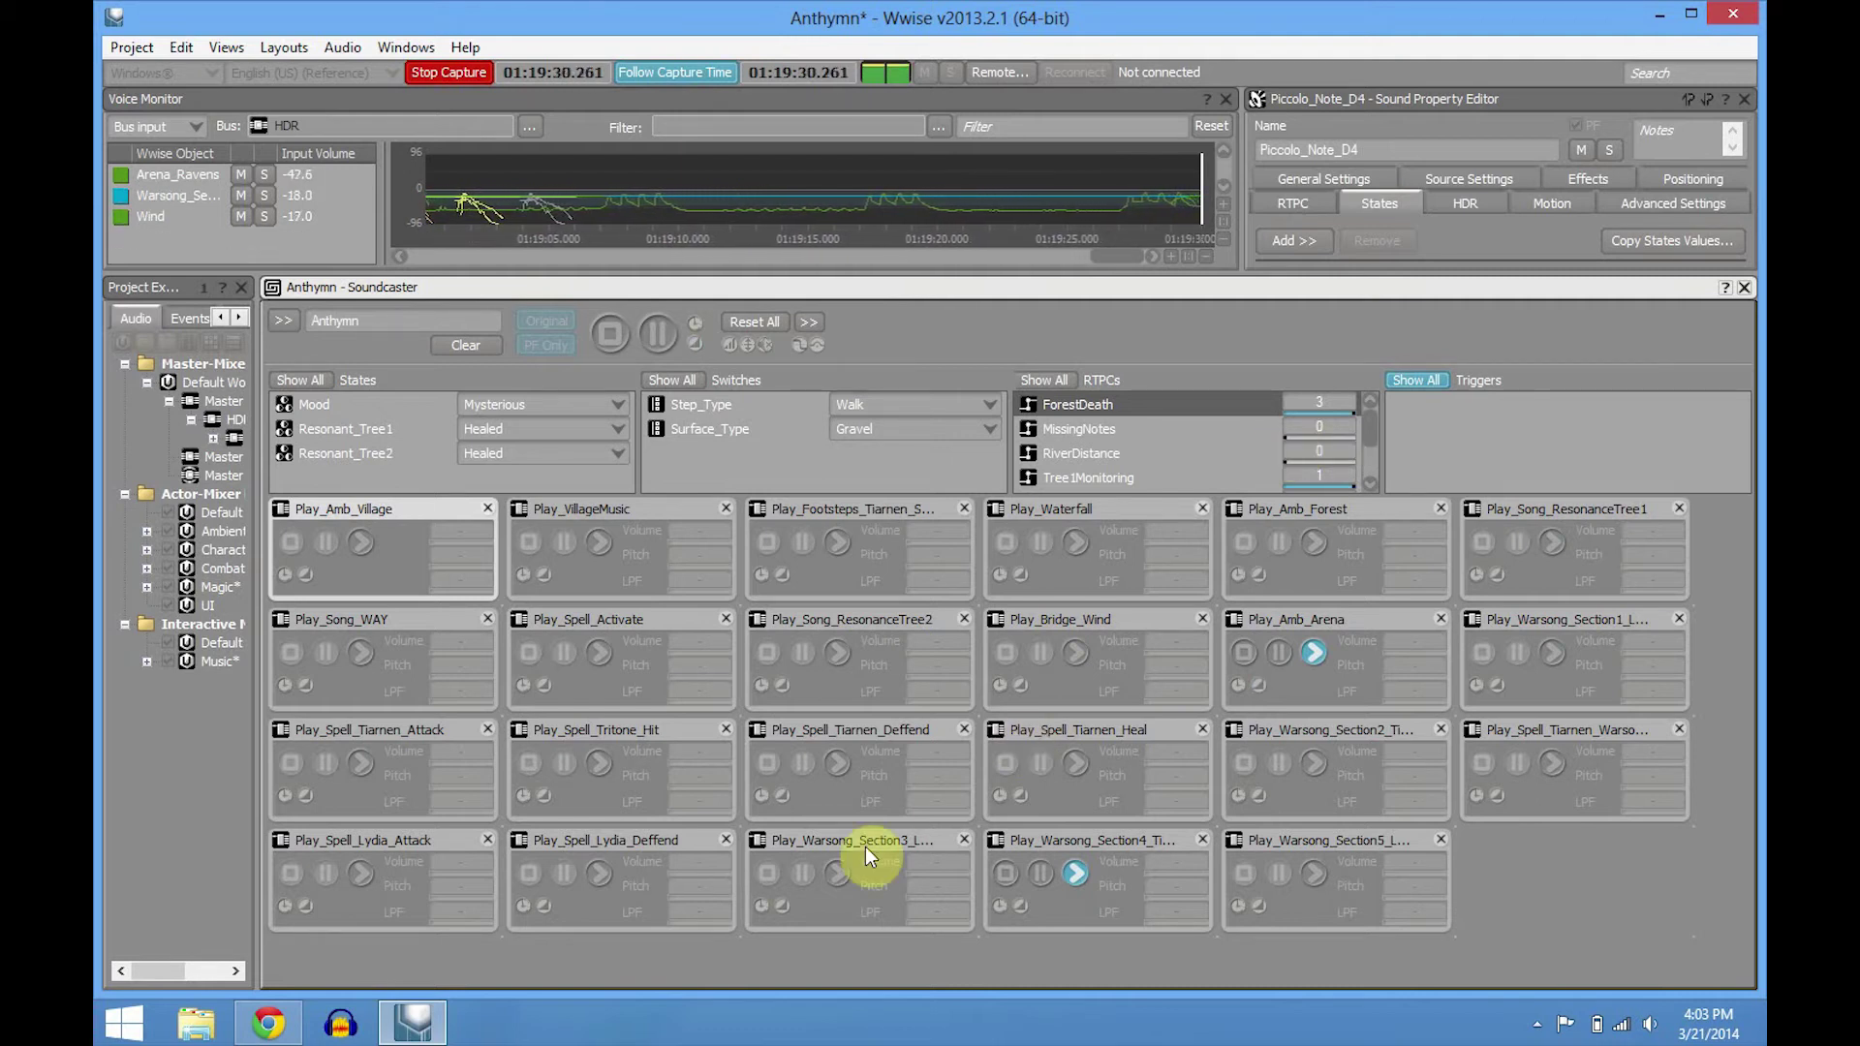
- Audition the Warsong Section 5 event in place of Section 4, ending with all playback and the profiler capture stopped
click(1000, 874)
click(1310, 870)
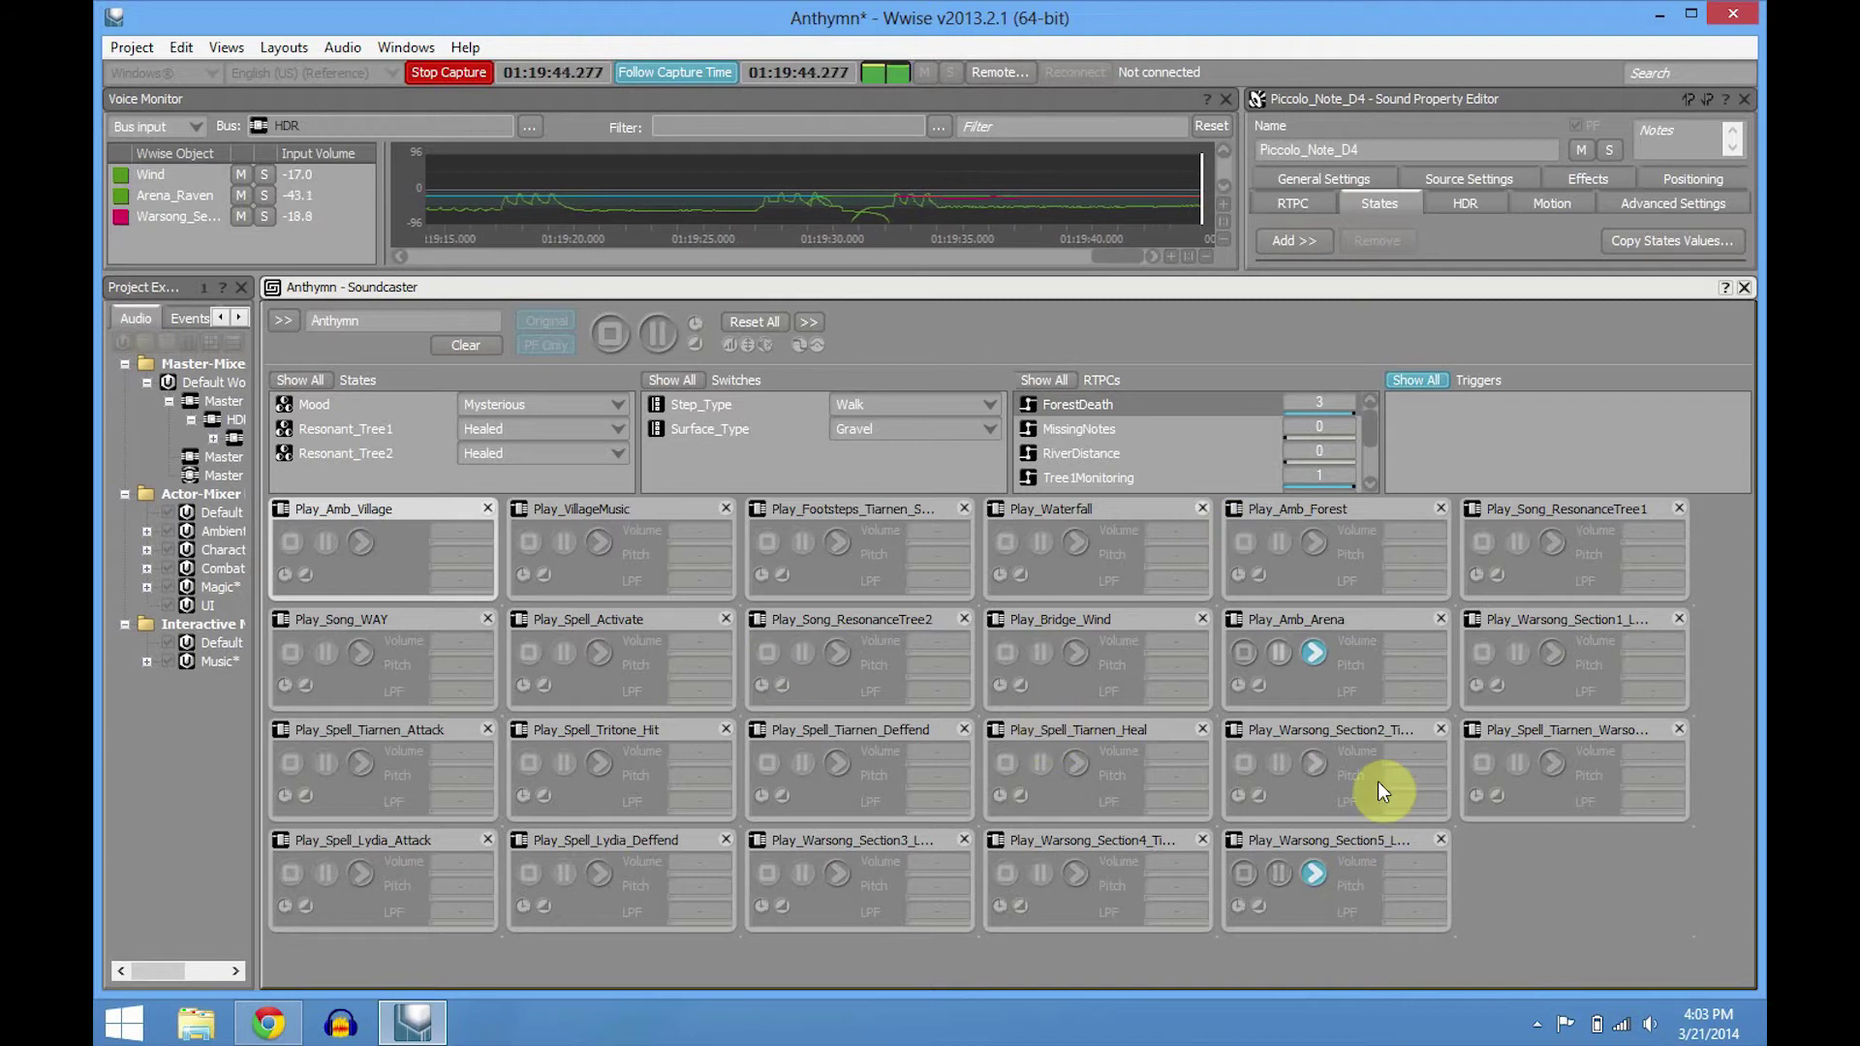
click(1242, 873)
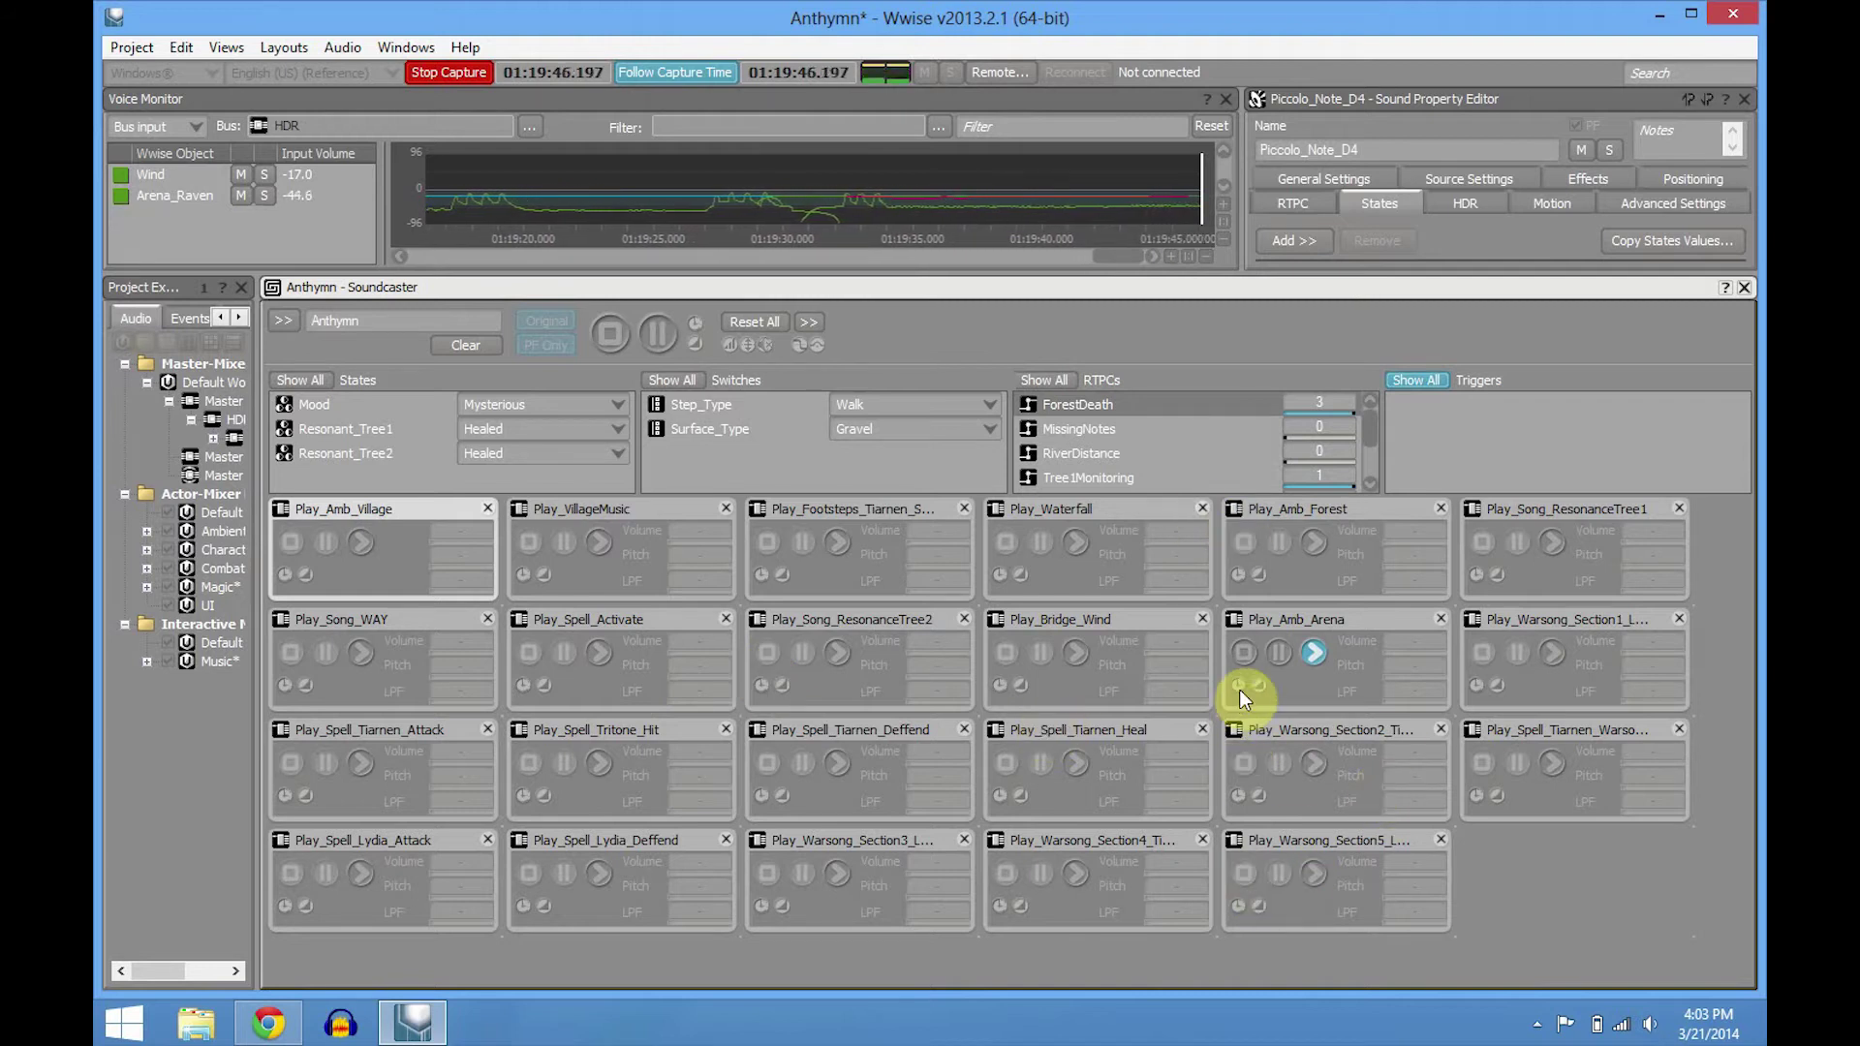
click(1242, 654)
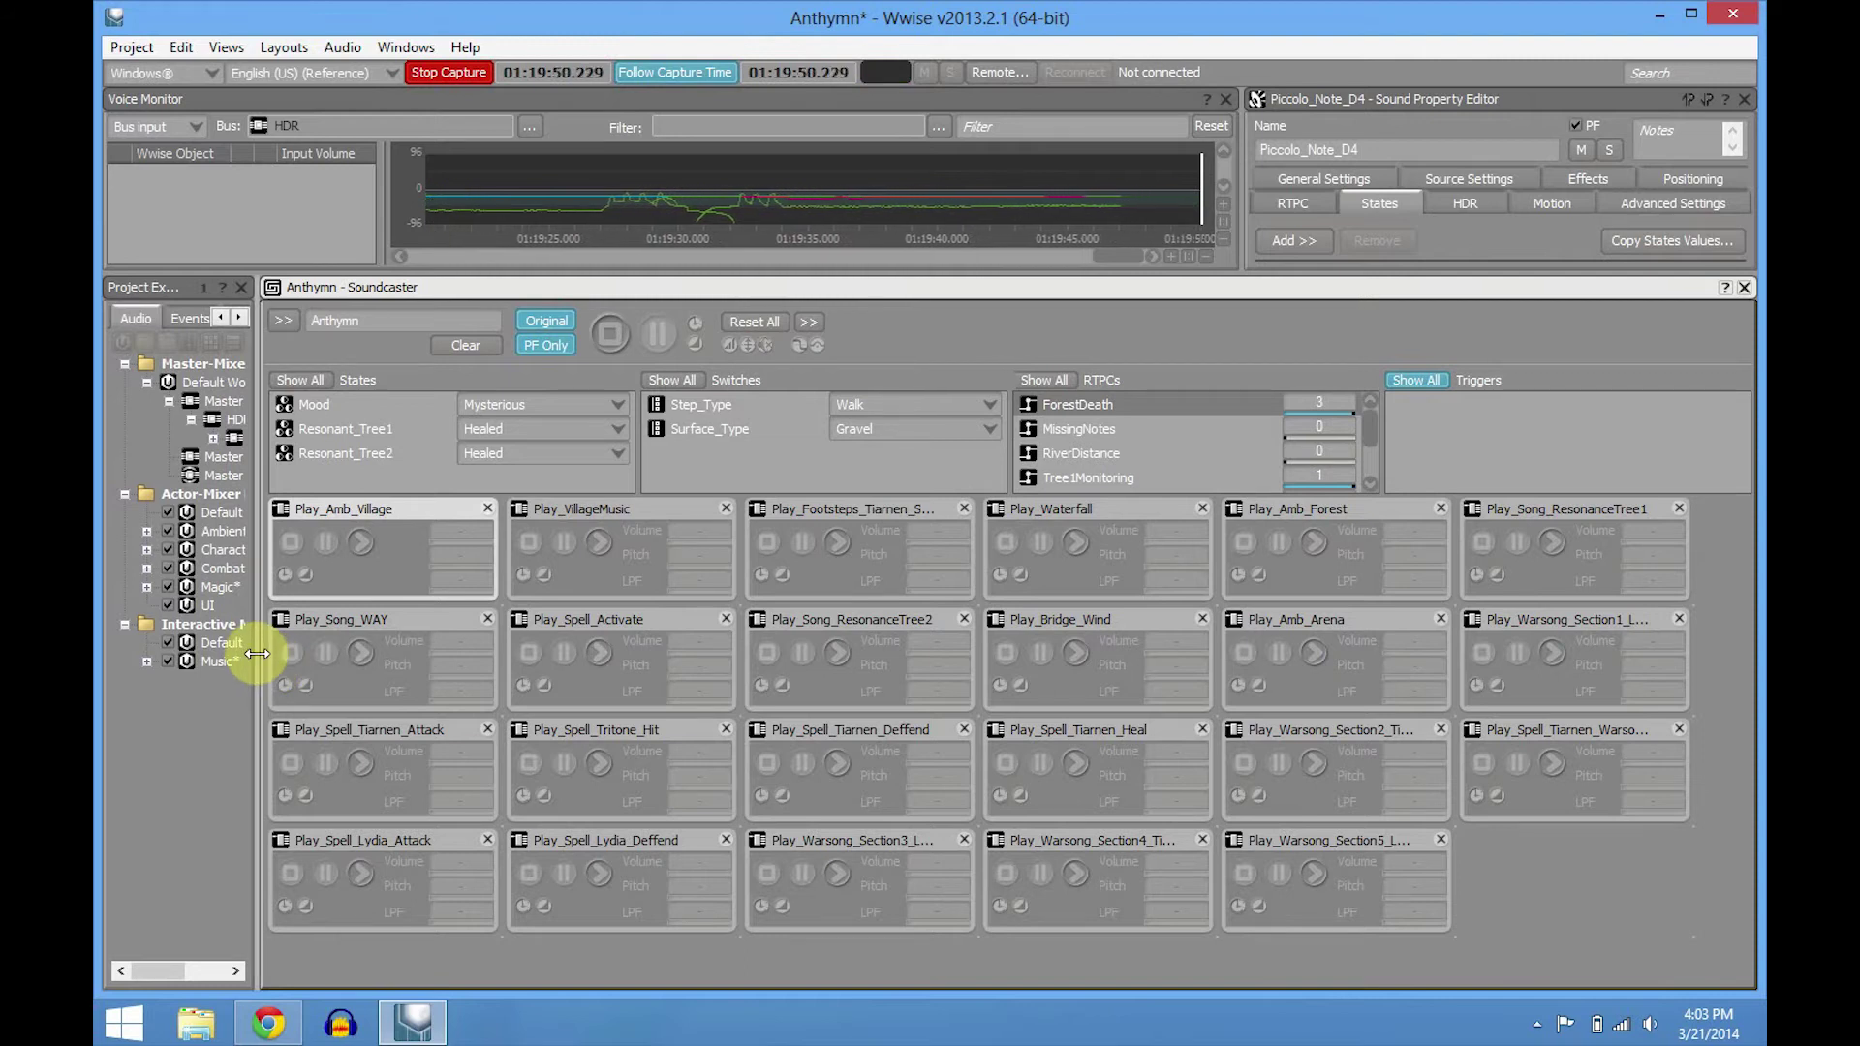
click(452, 70)
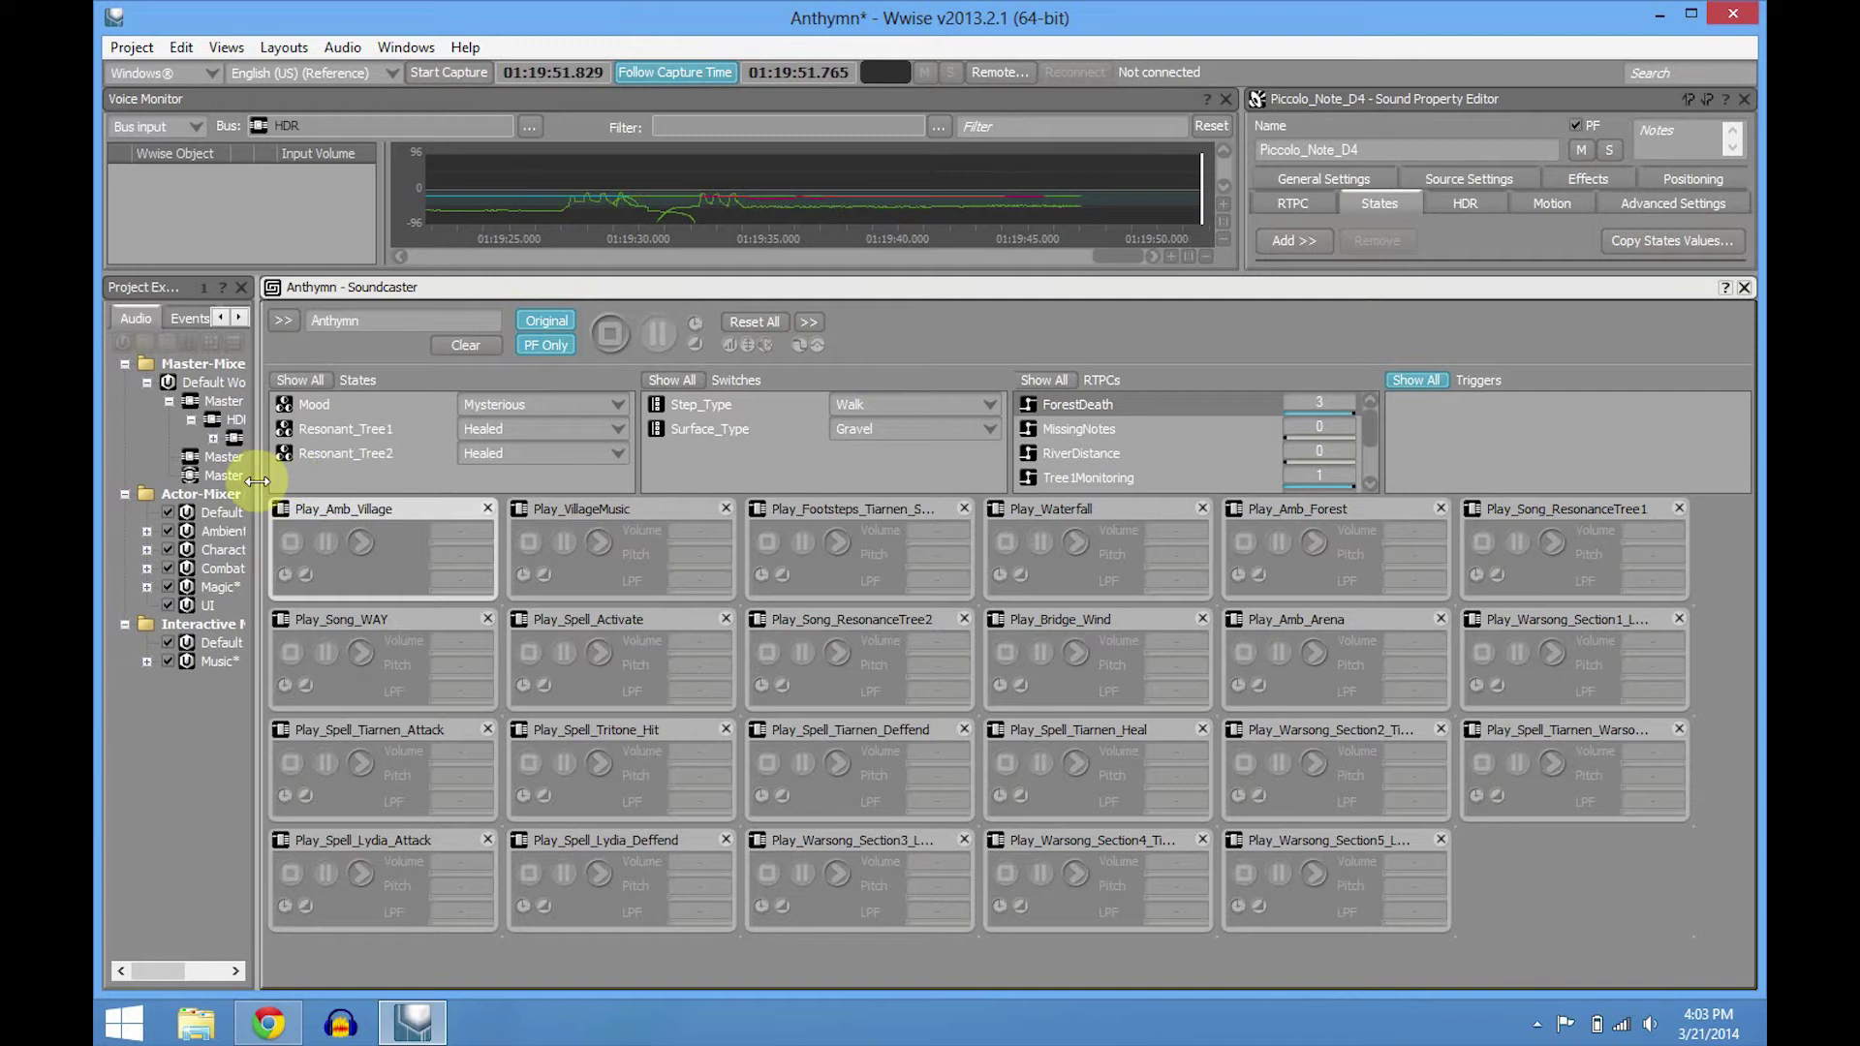
- Widen the Project Explorer and examine the auxiliary effect buses under the Reverb bus, leaving the HDR bus collapsed
drag(257, 482, 528, 687)
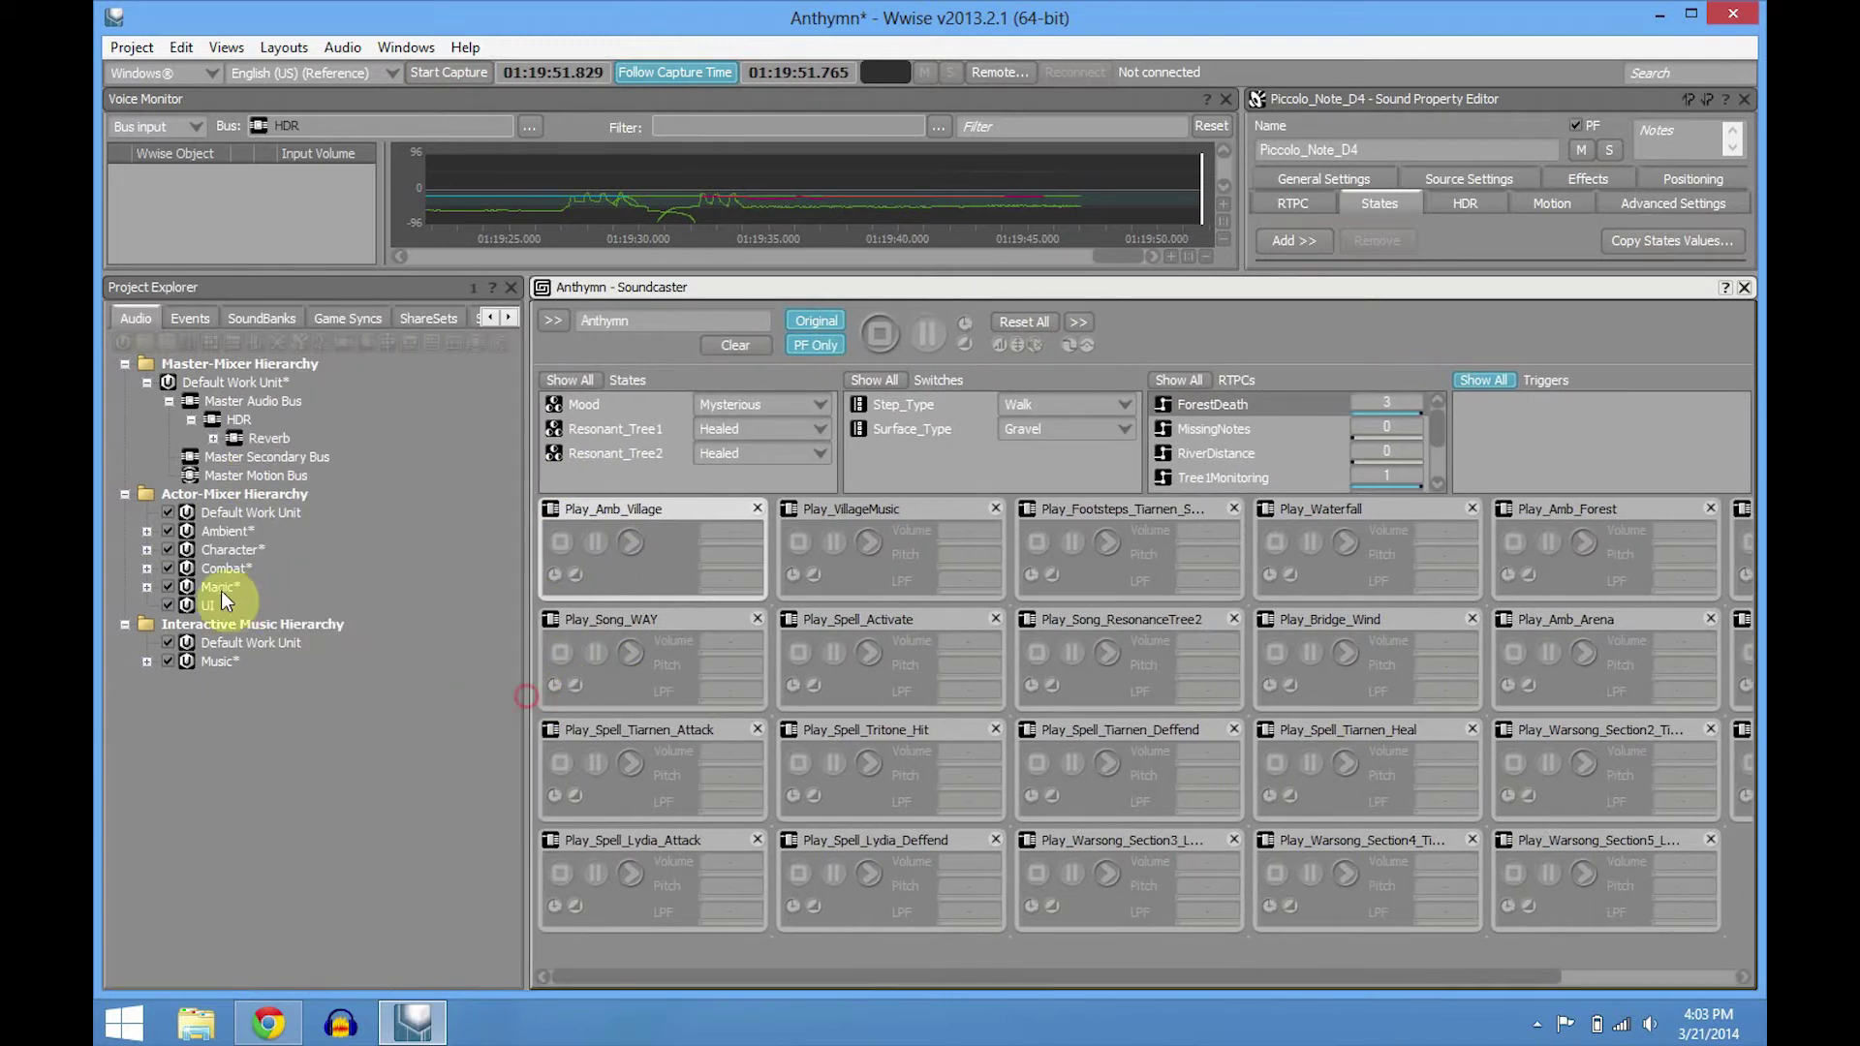
click(242, 438)
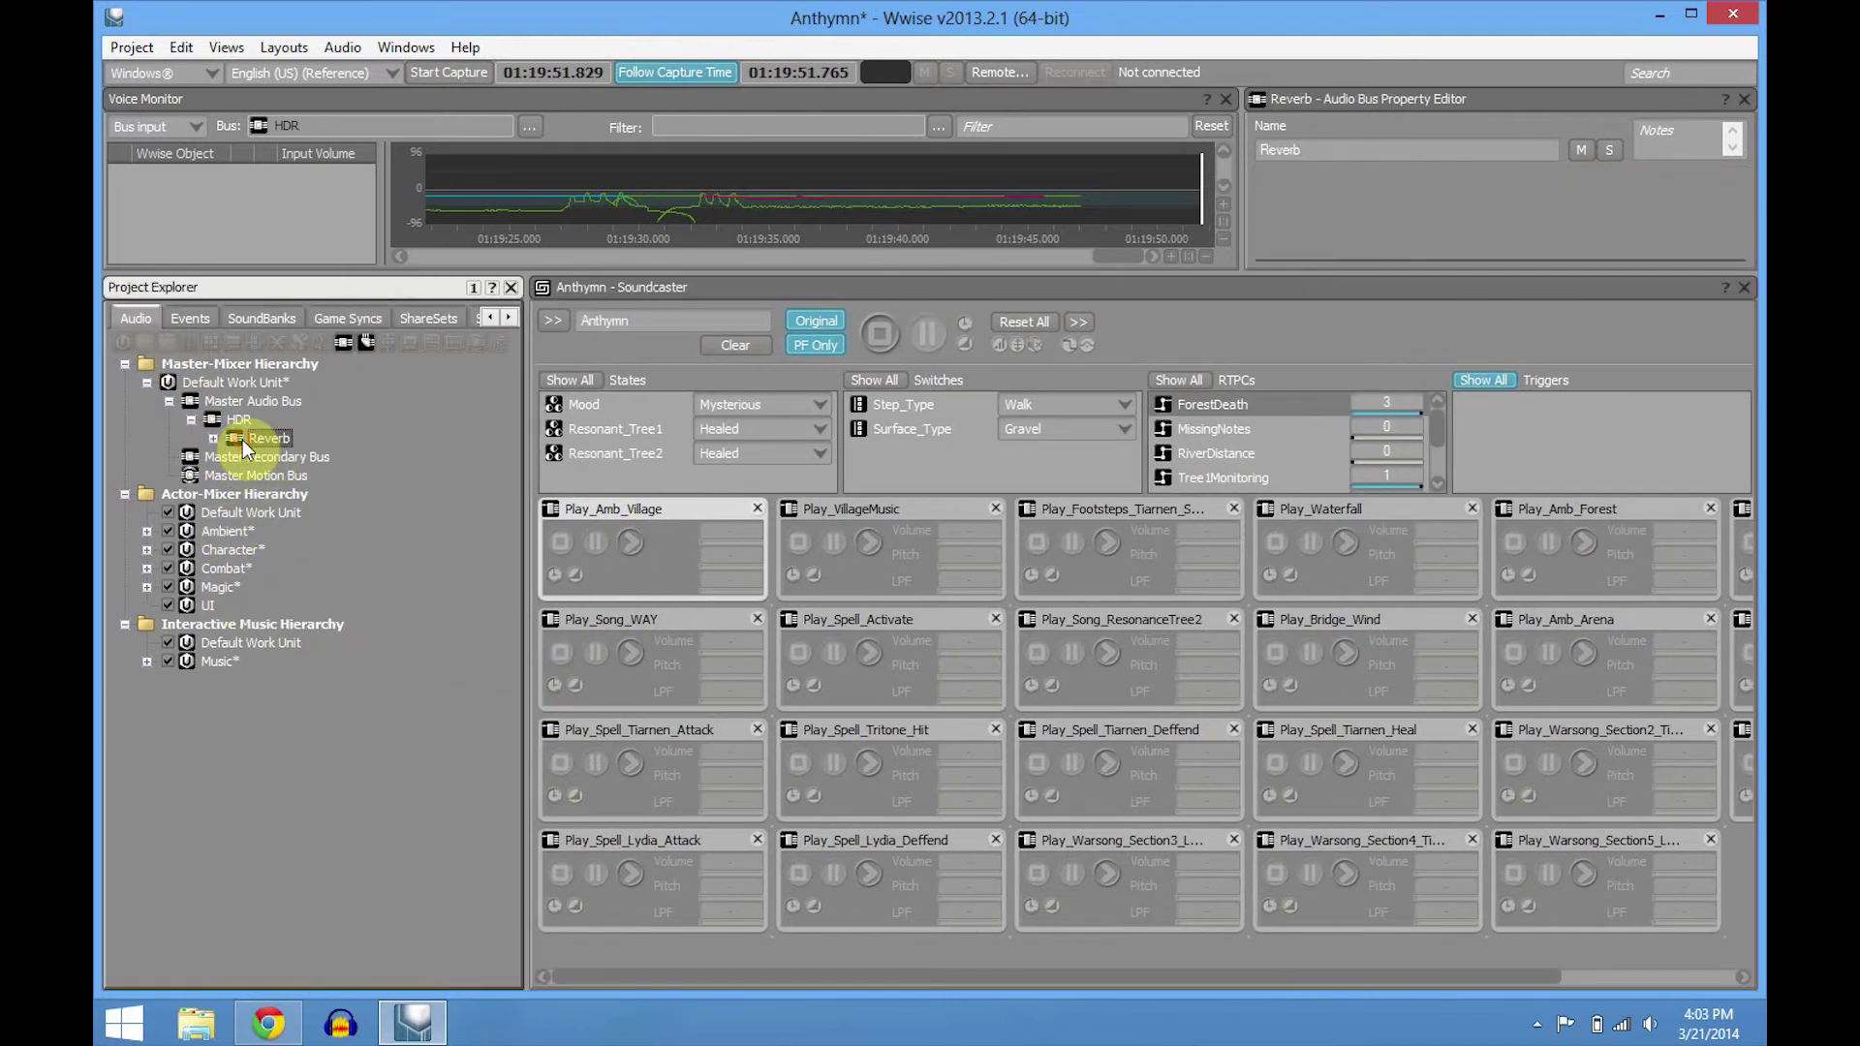
click(211, 440)
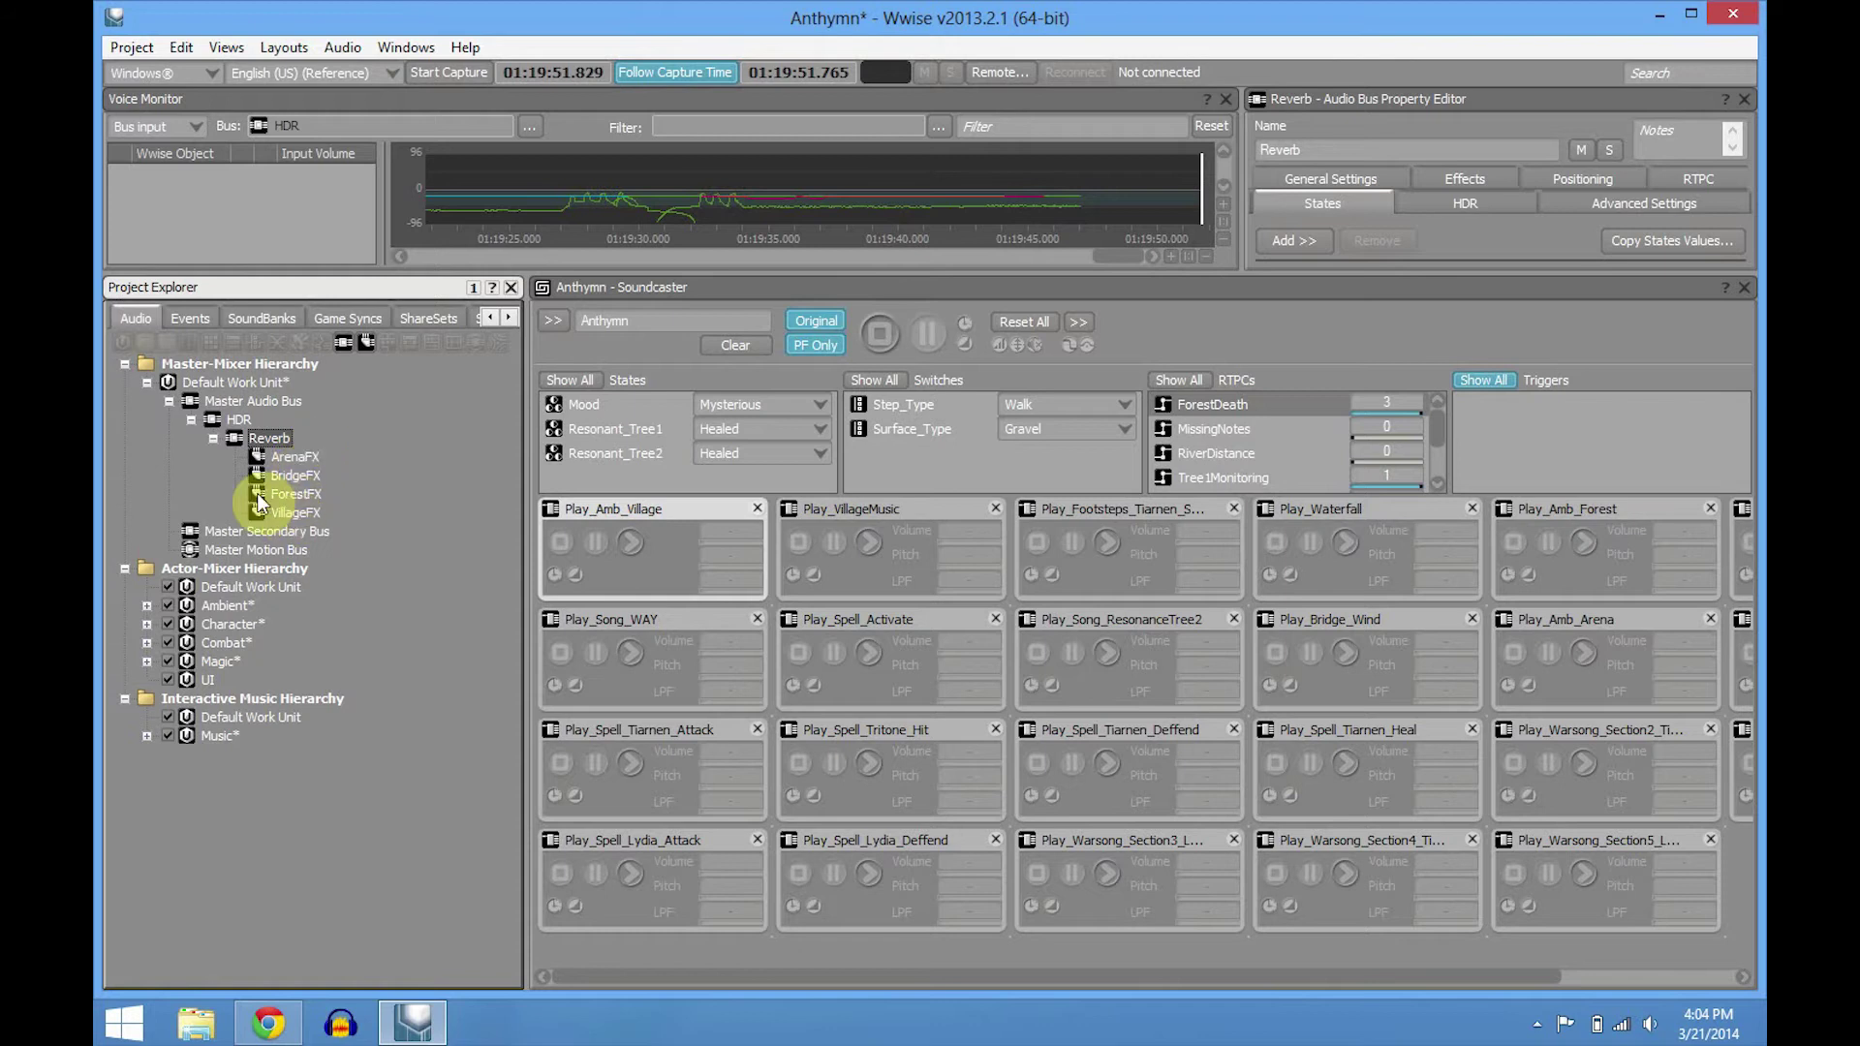
click(214, 437)
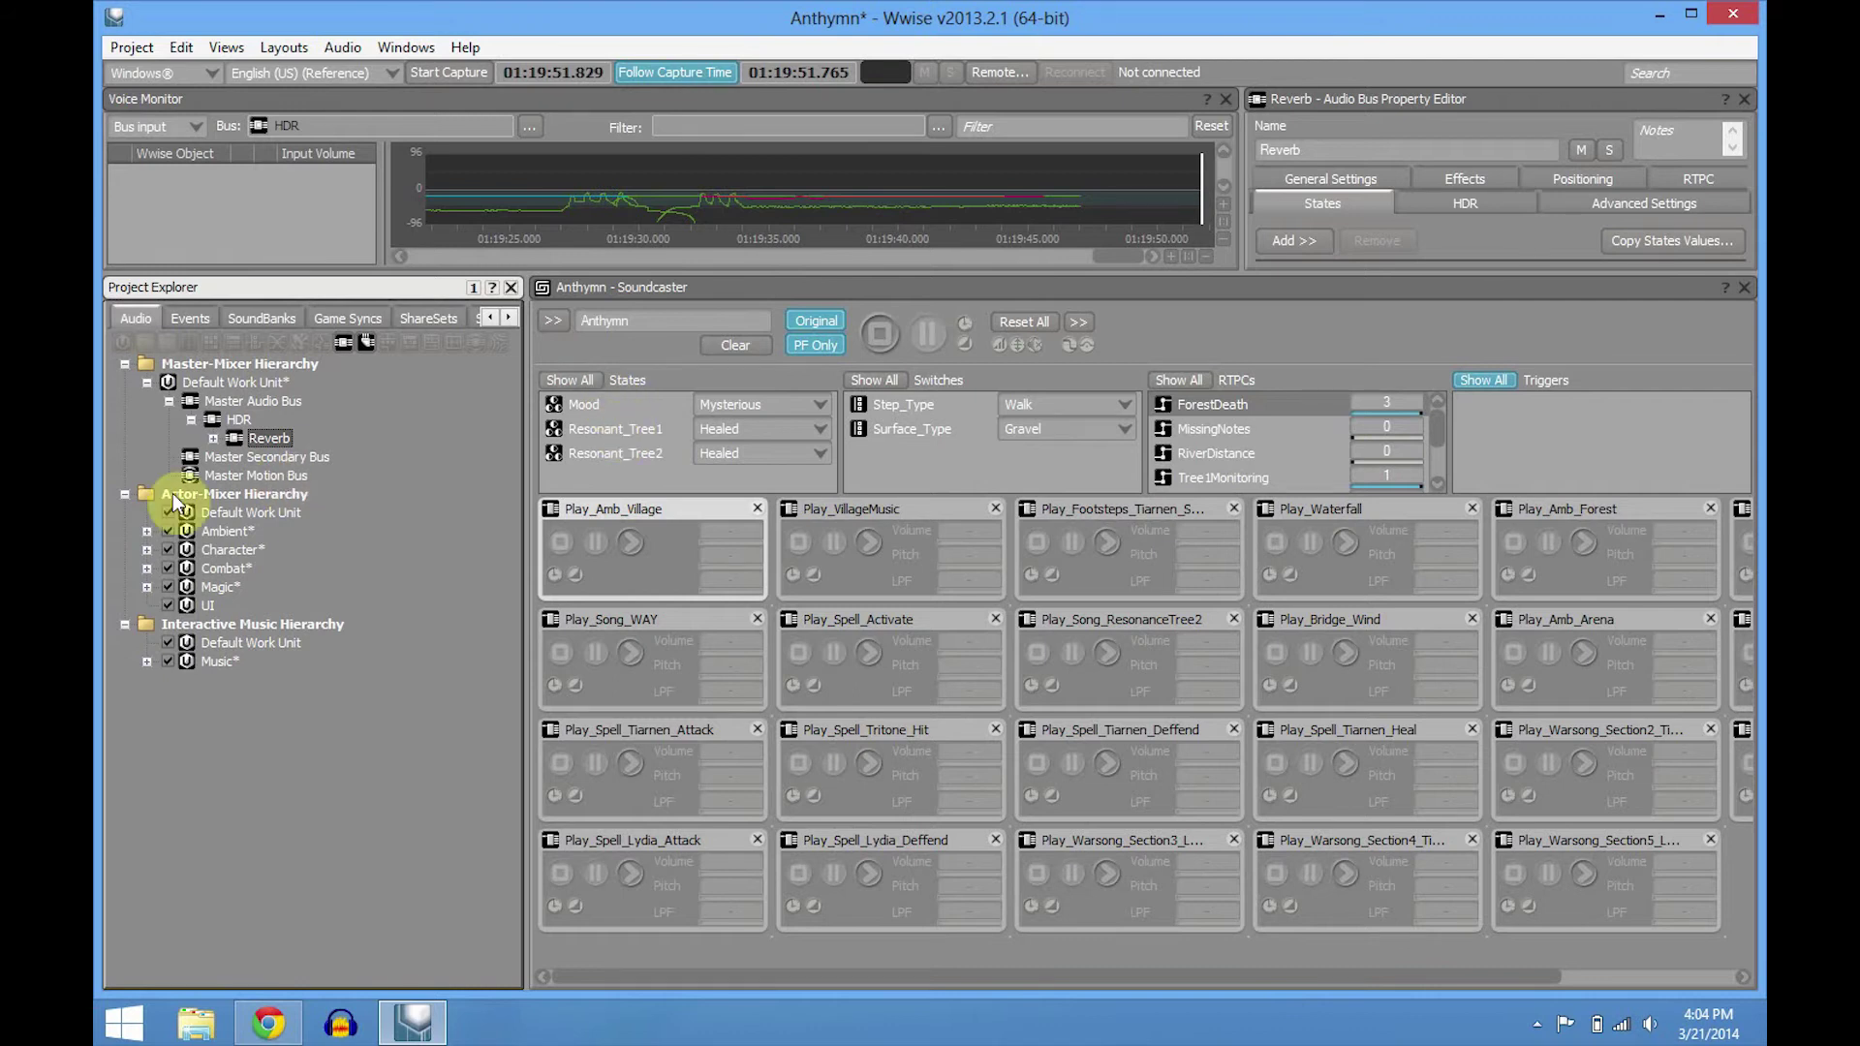
click(192, 421)
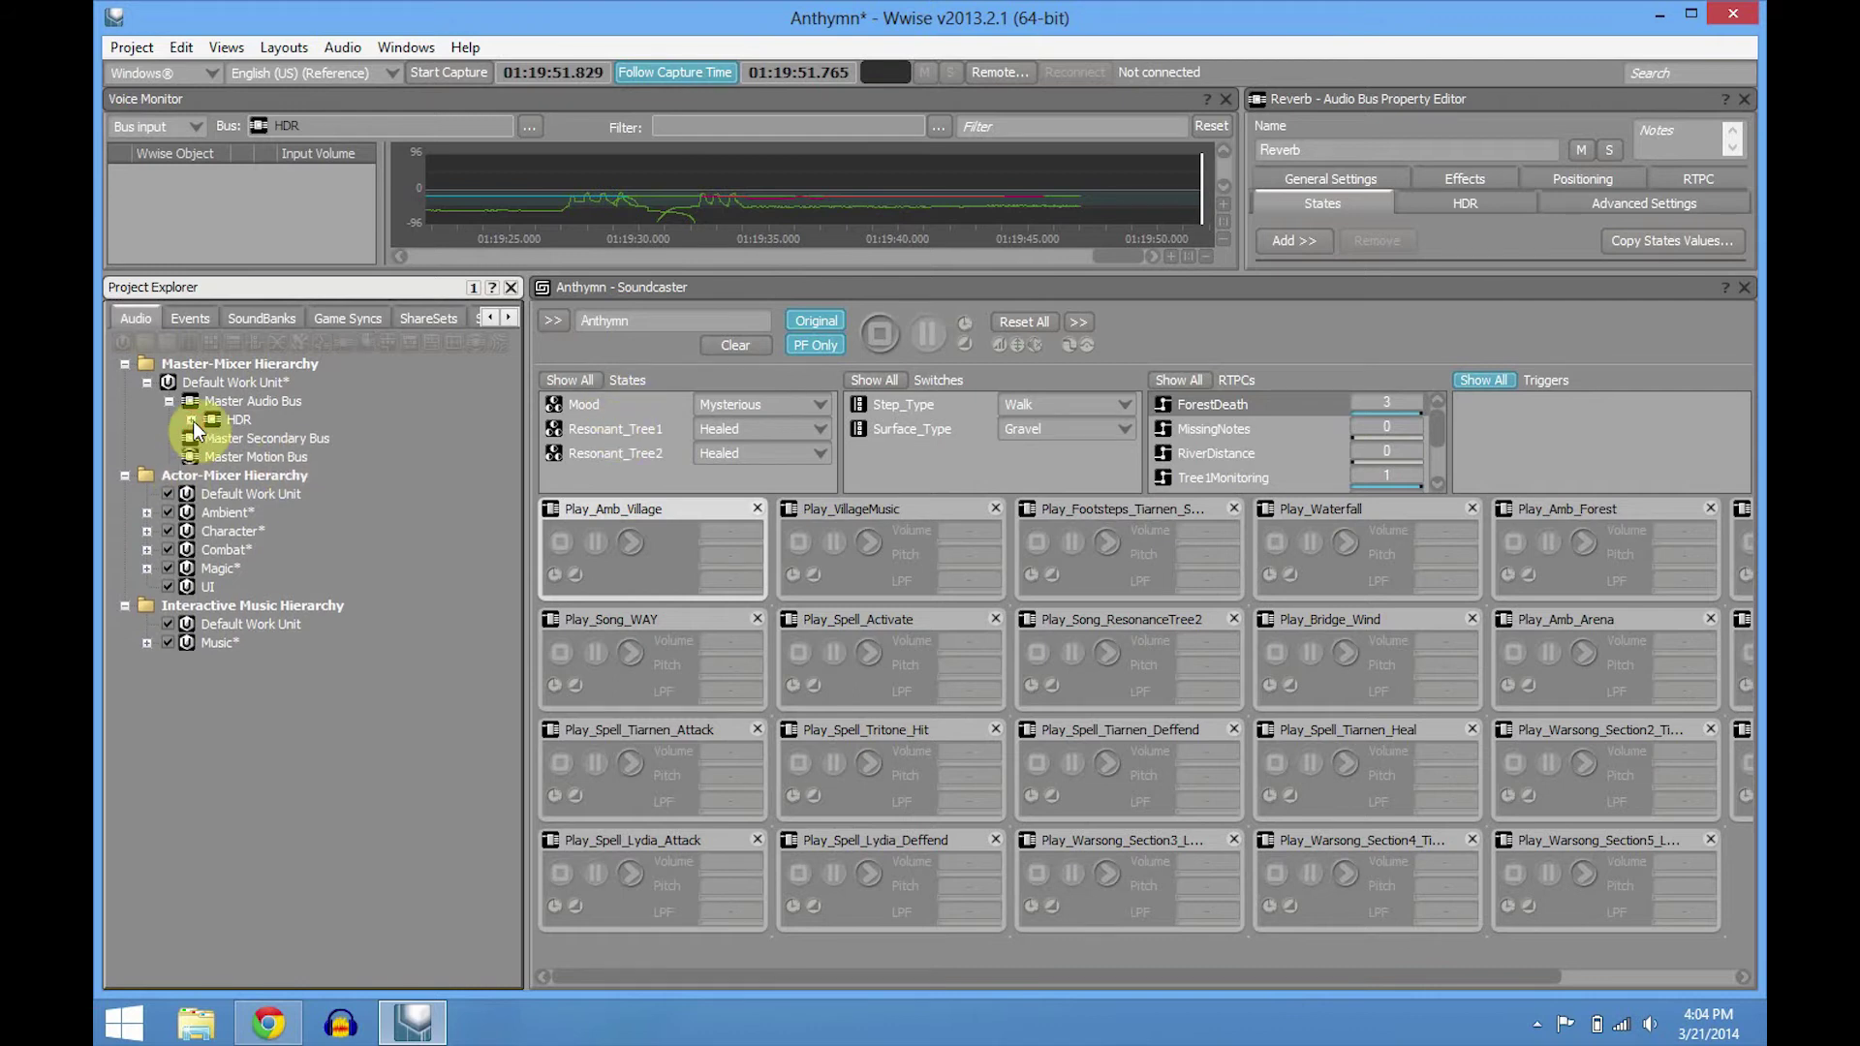
- Select Tree_Rustles under Ambient > Amb_Emitter and switch to the layout with the full property and contents editors
click(147, 512)
click(254, 532)
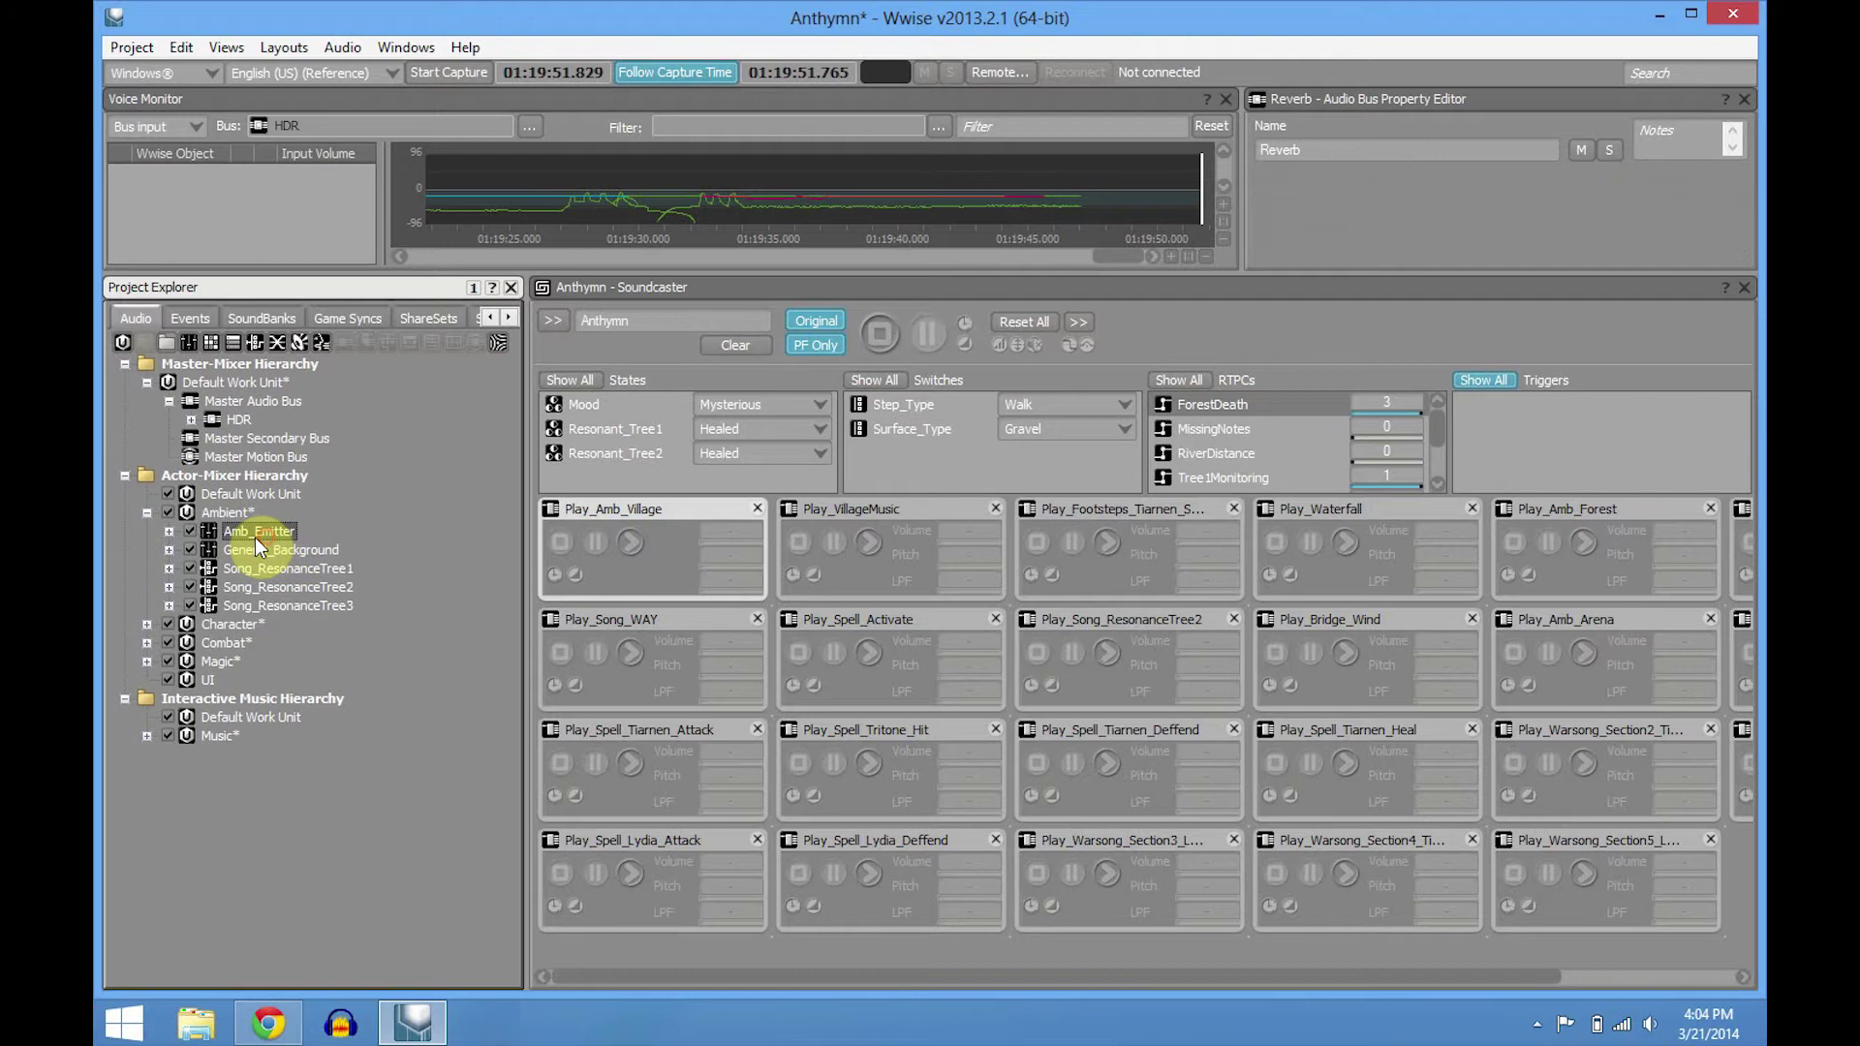
click(170, 531)
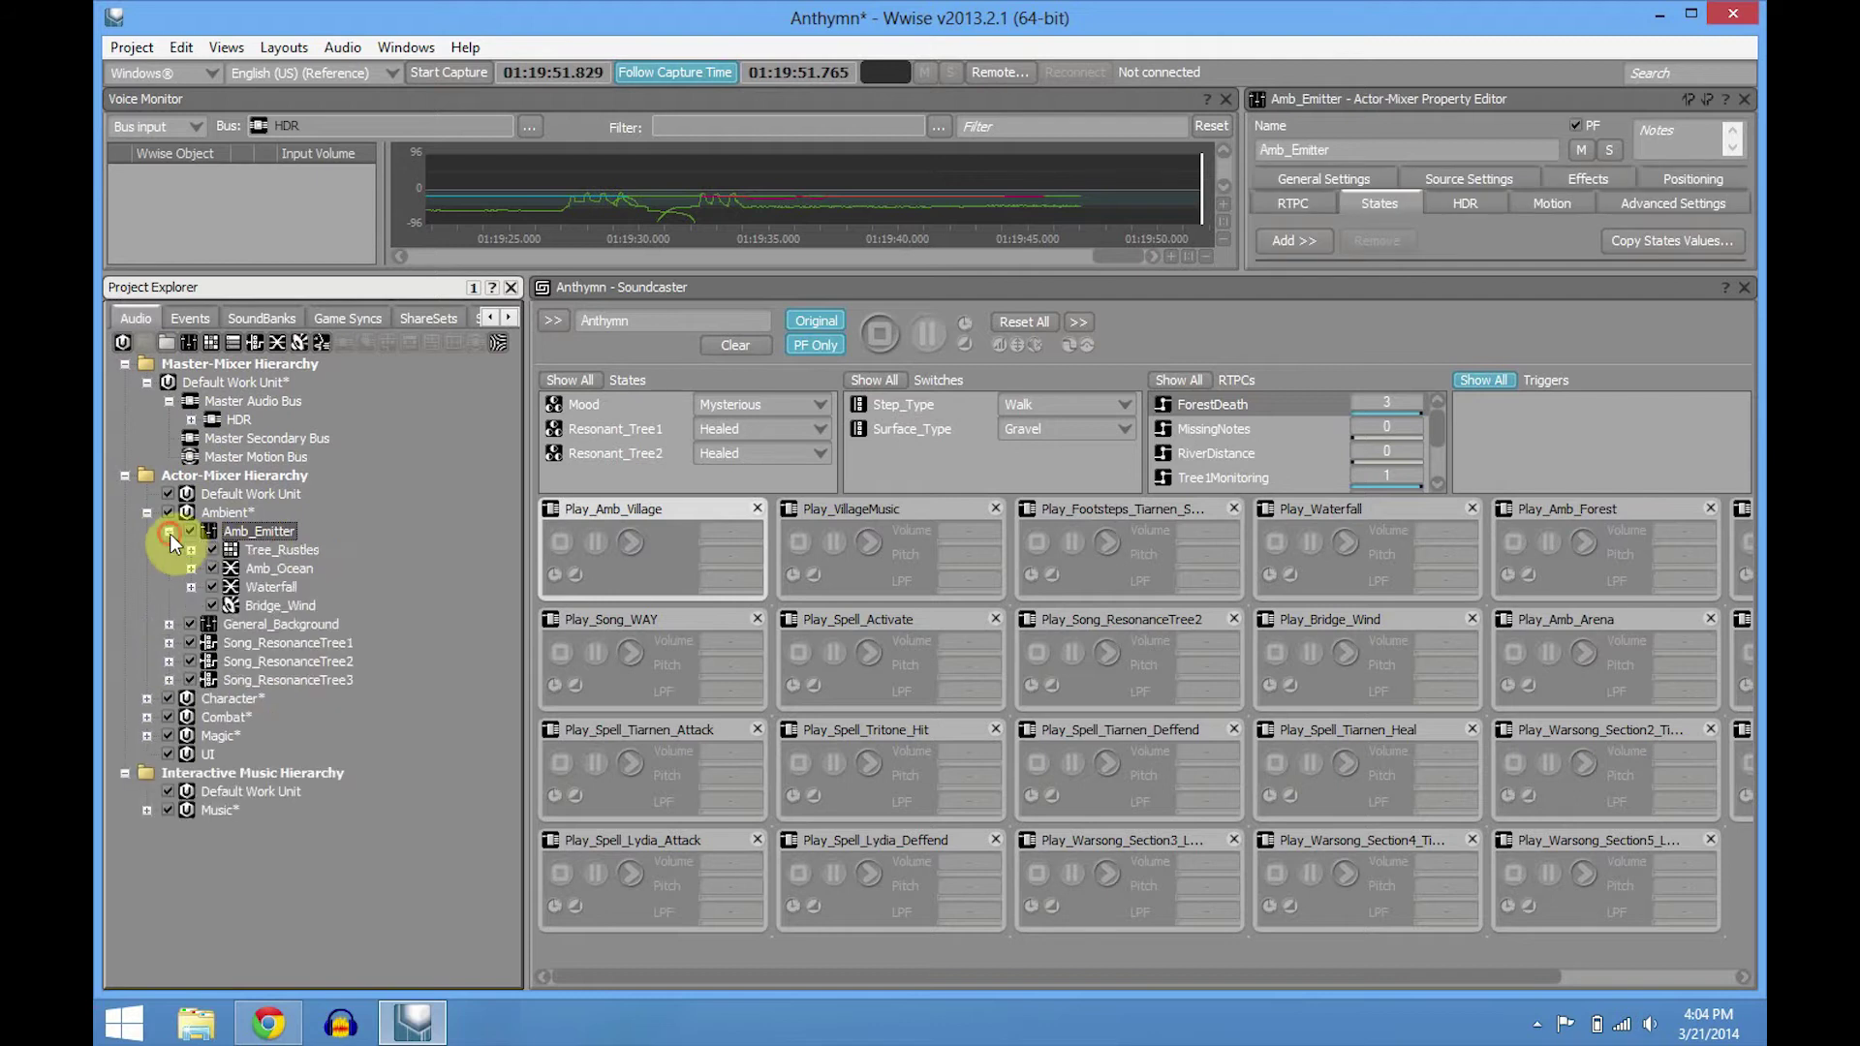
click(287, 549)
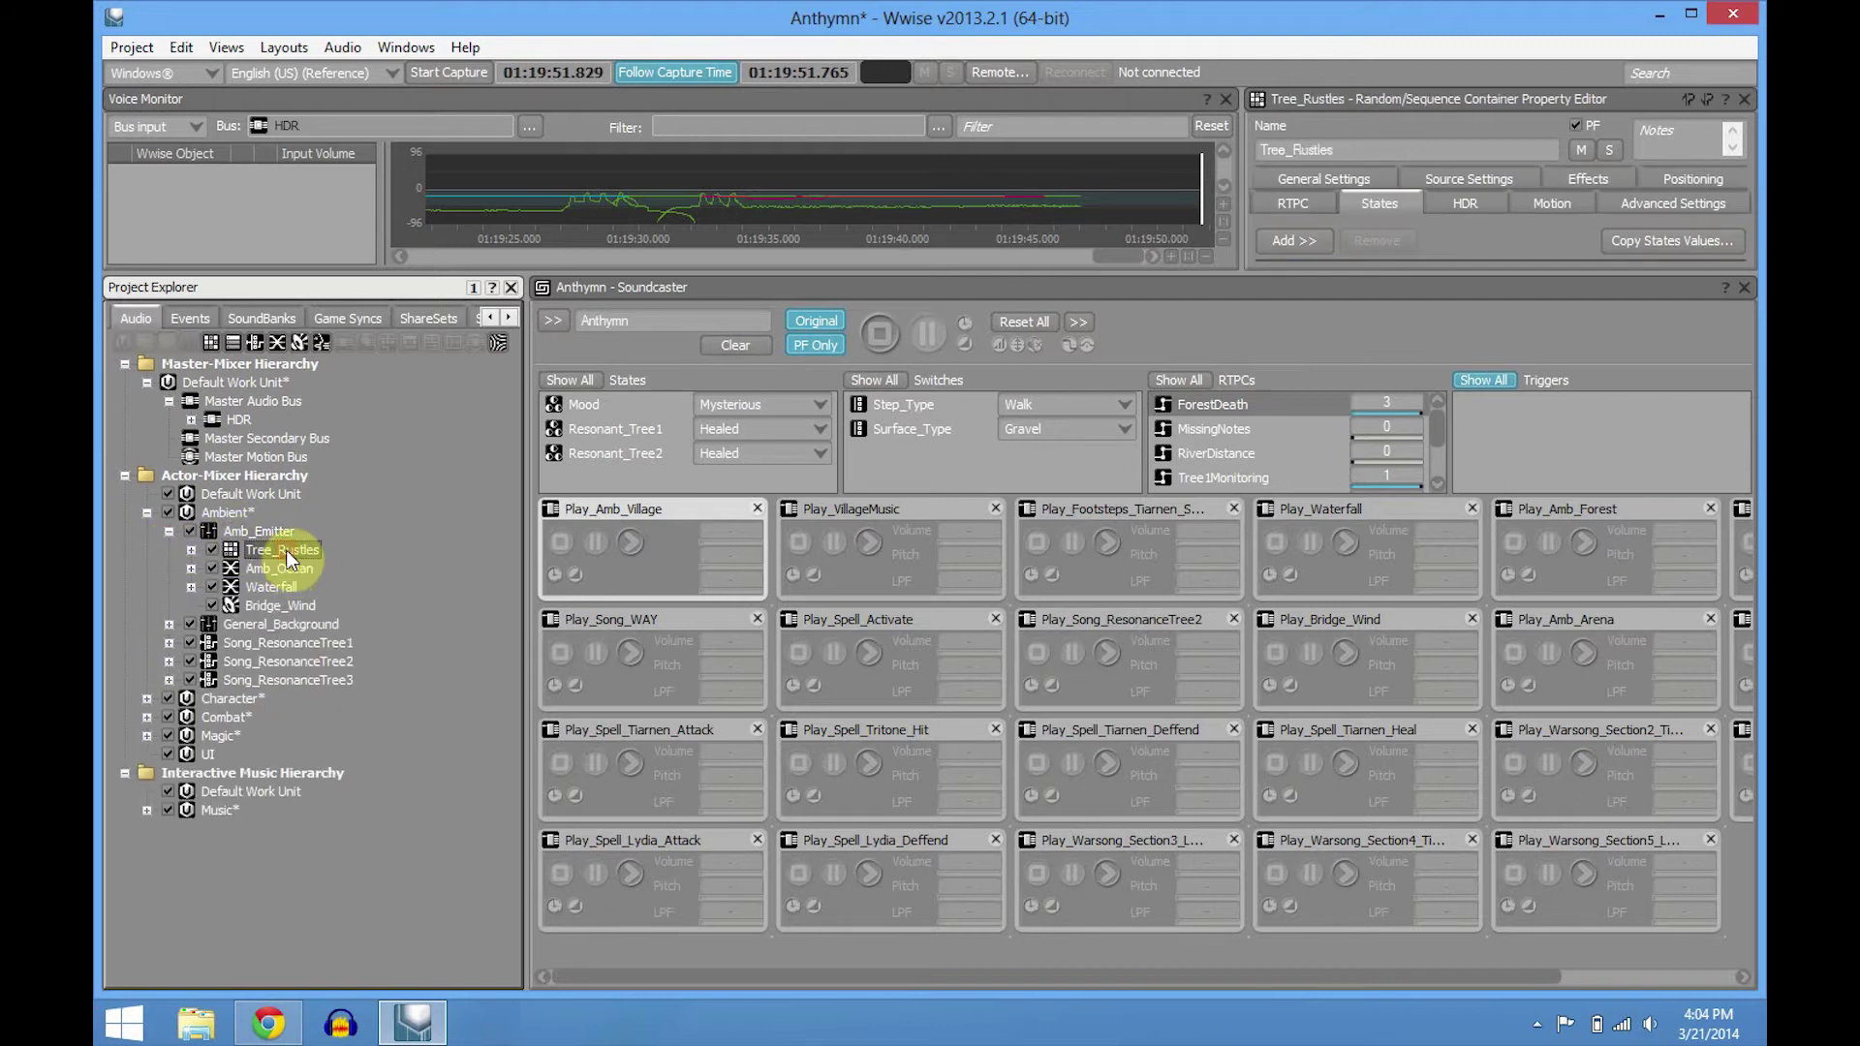
click(265, 43)
click(296, 74)
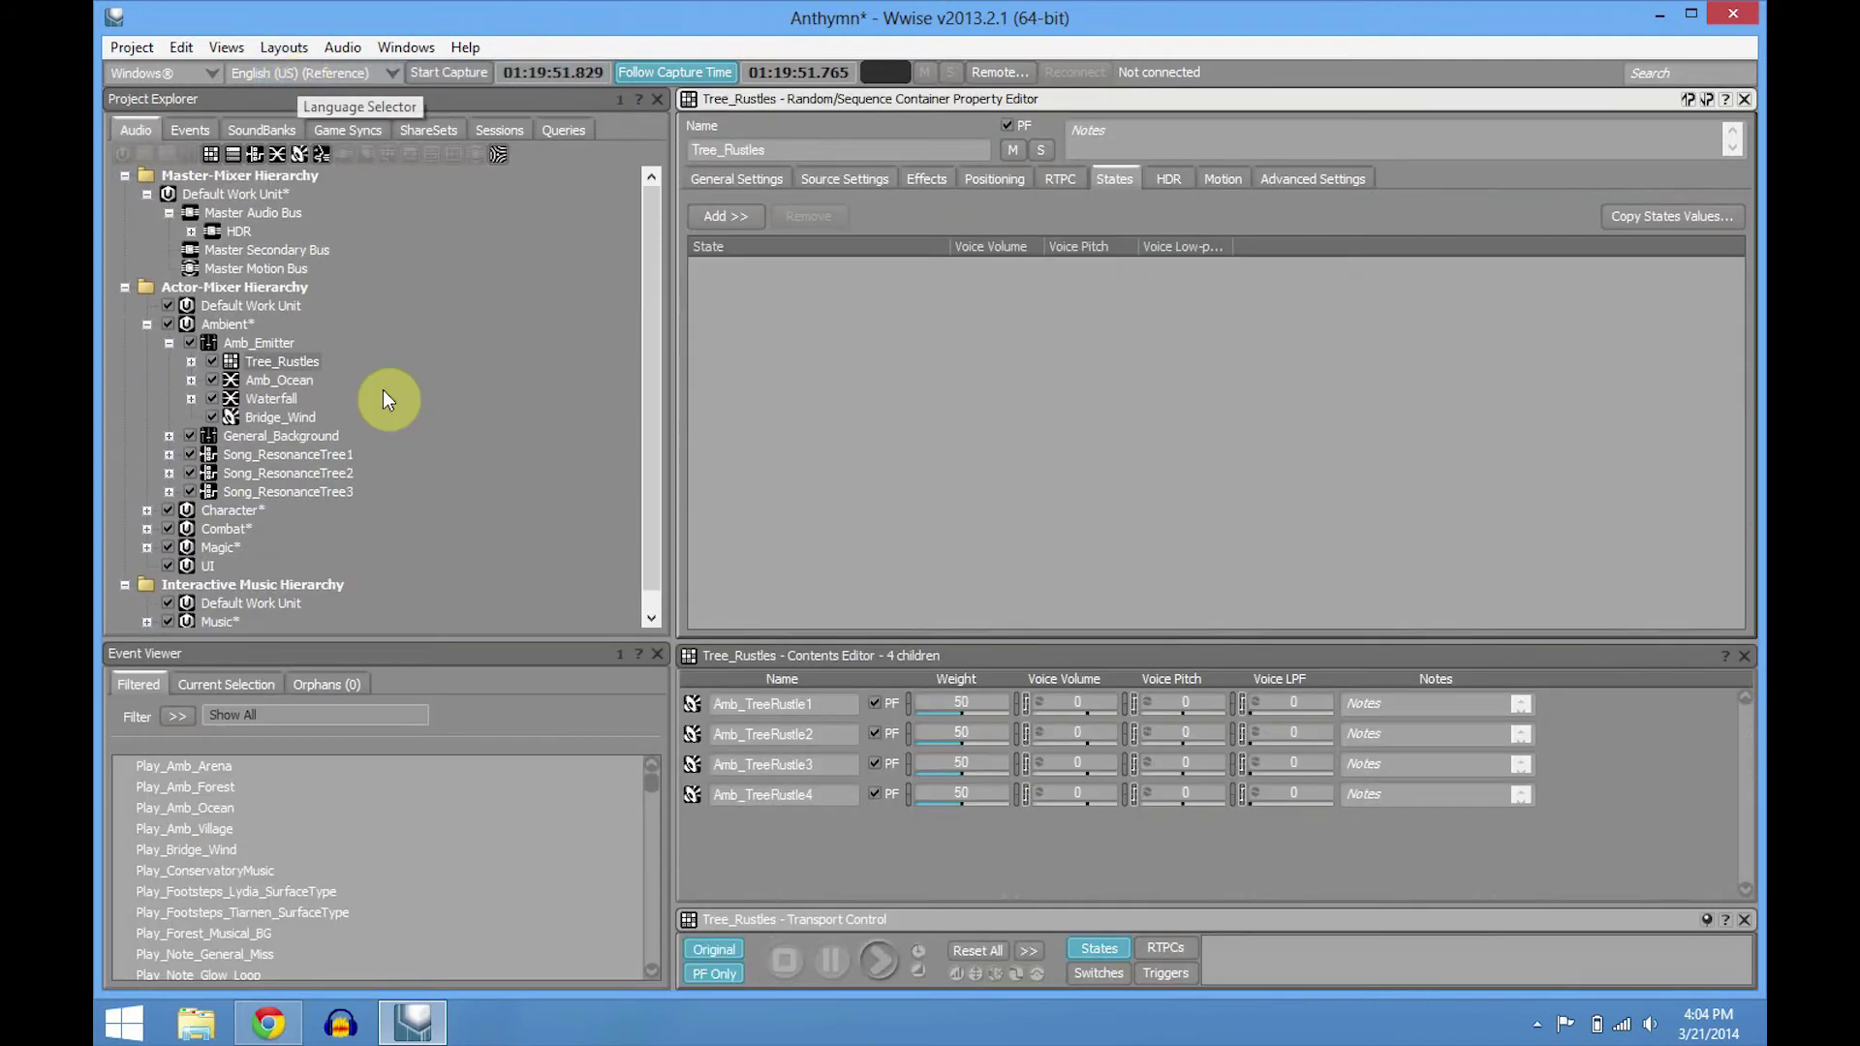
- Review the general and positioning settings of Tree_Rustles and audition the container
click(274, 360)
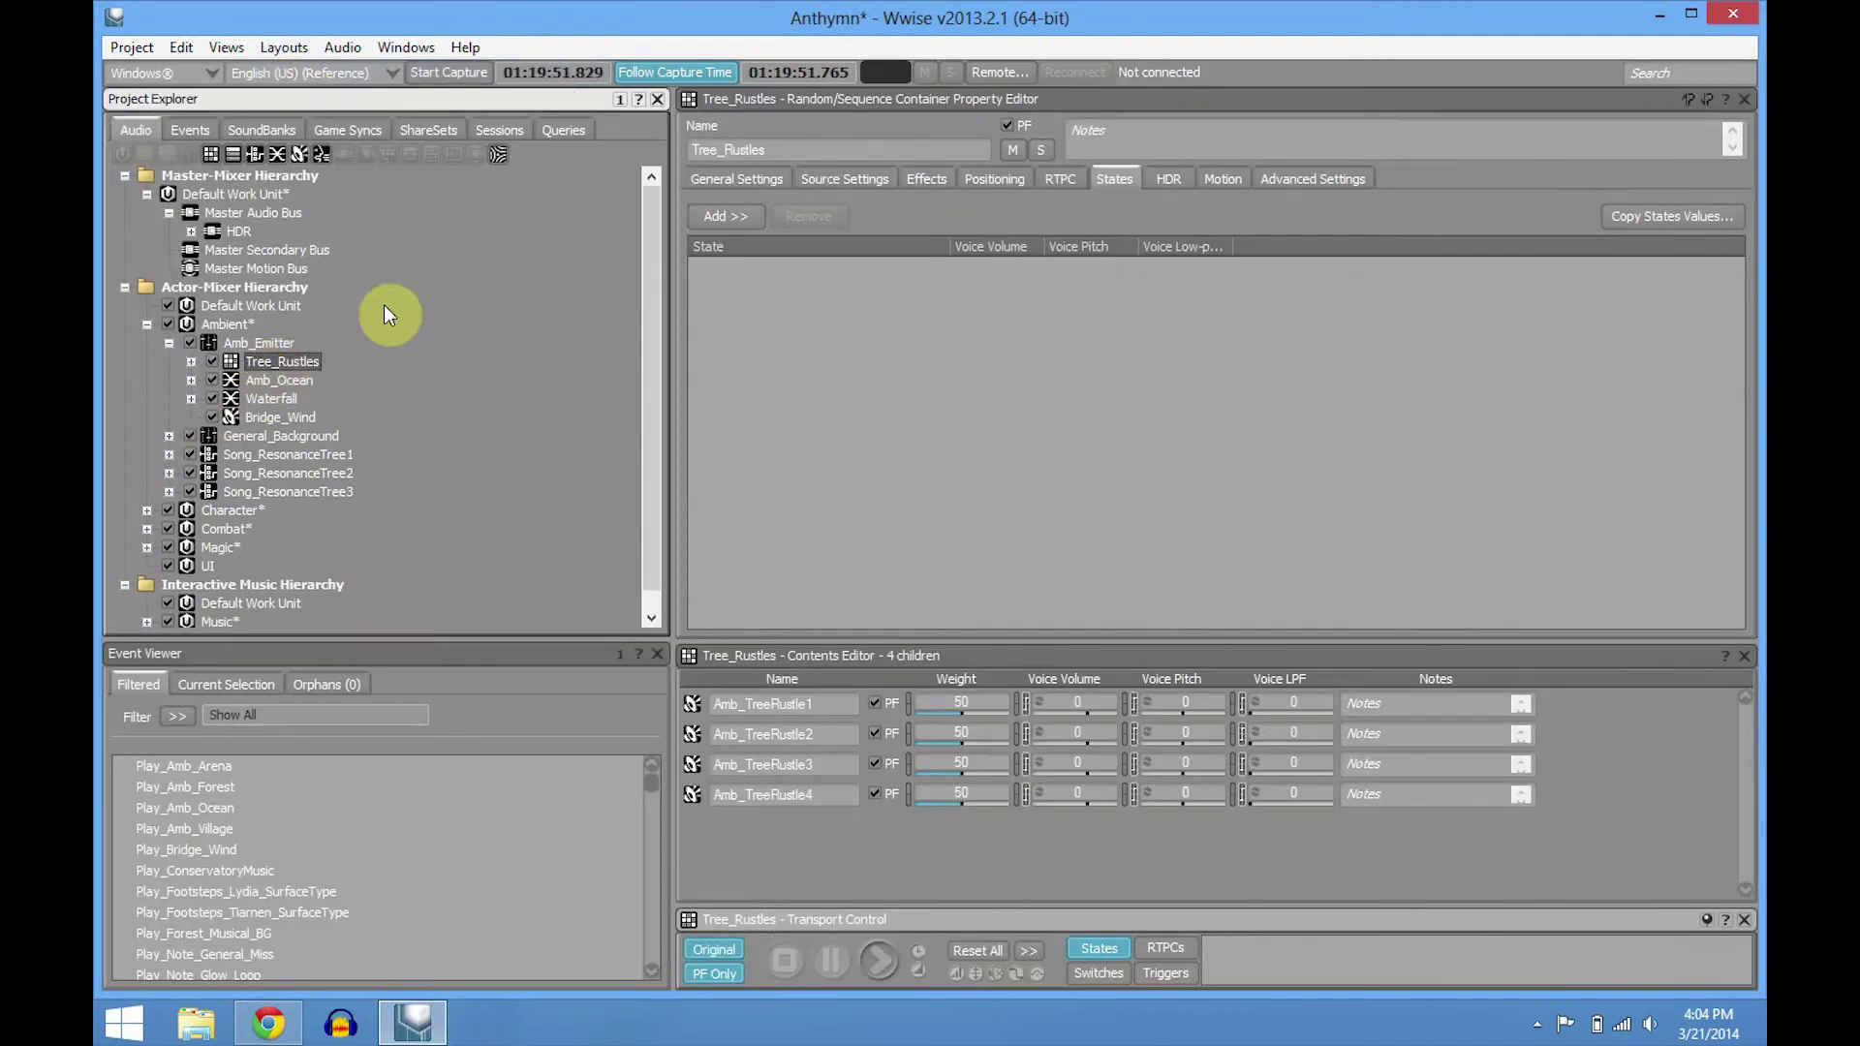
click(772, 179)
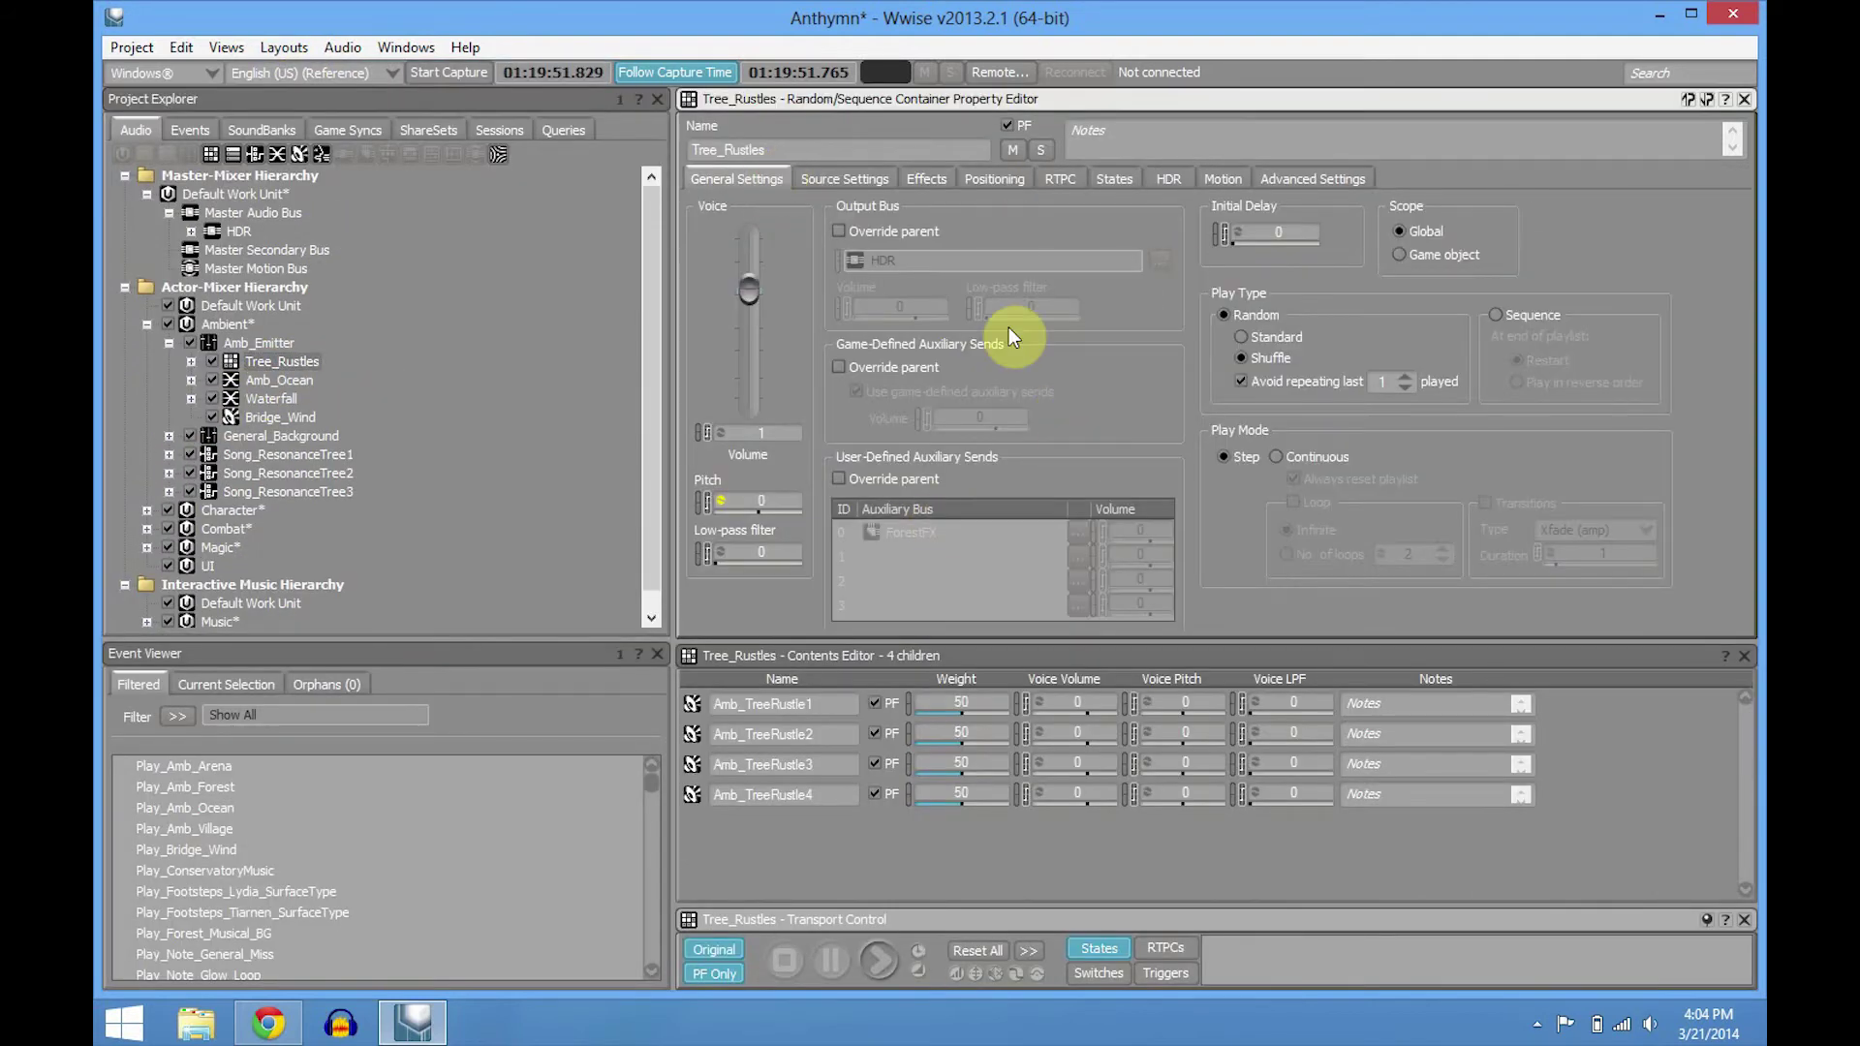
click(982, 178)
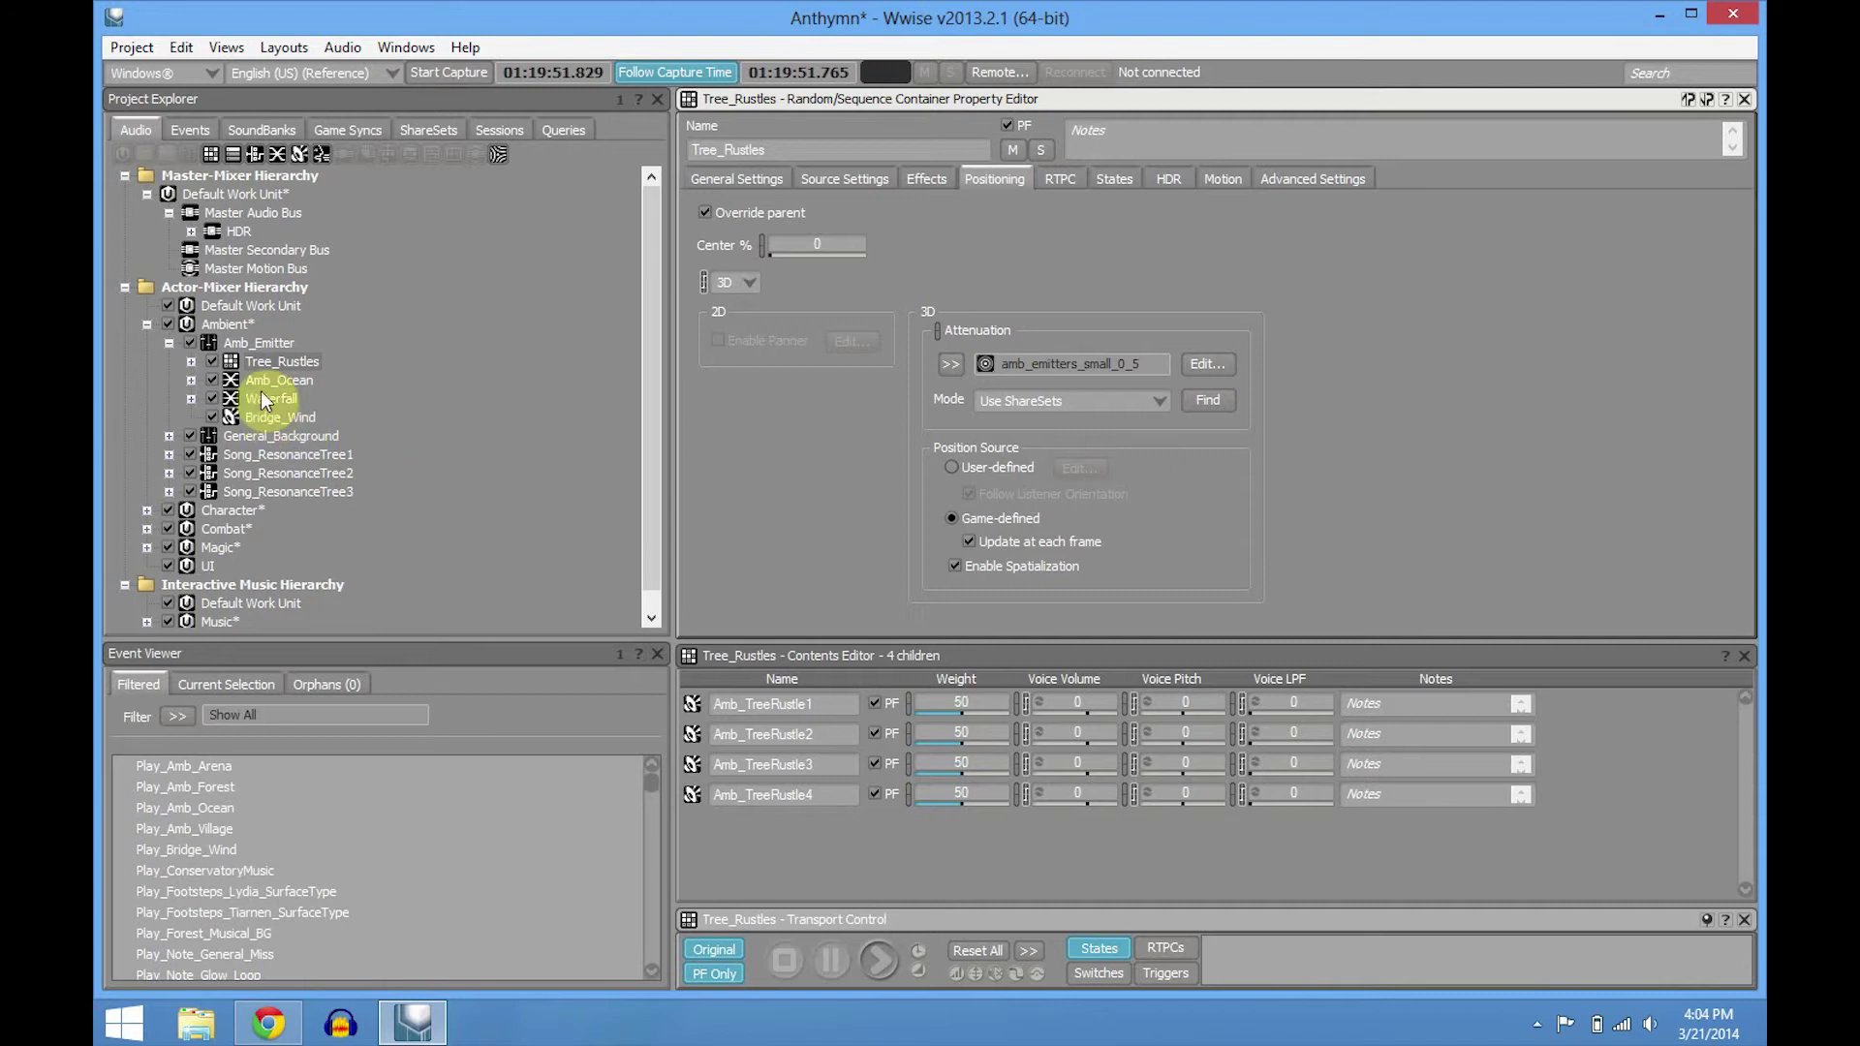
key(space)
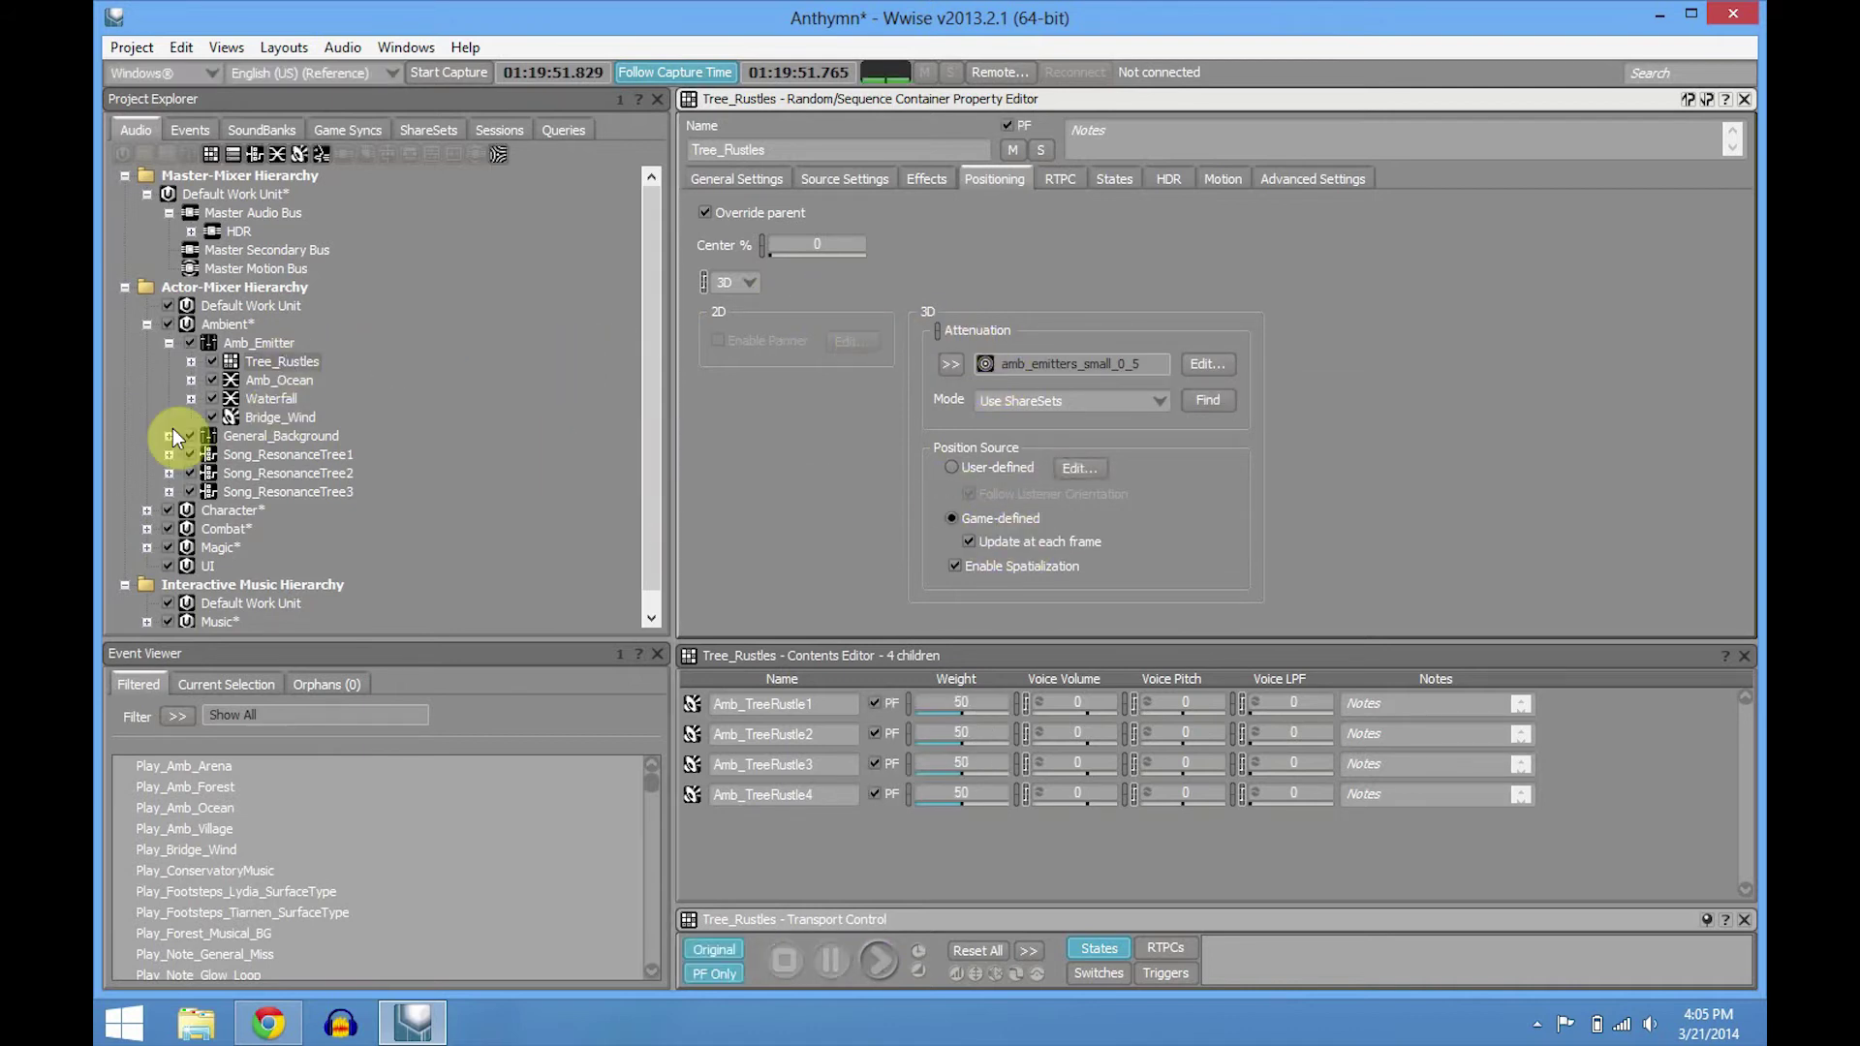
- Compare the positioning settings of Amb_Ocean, Waterfall and Bridge_Wind
click(264, 381)
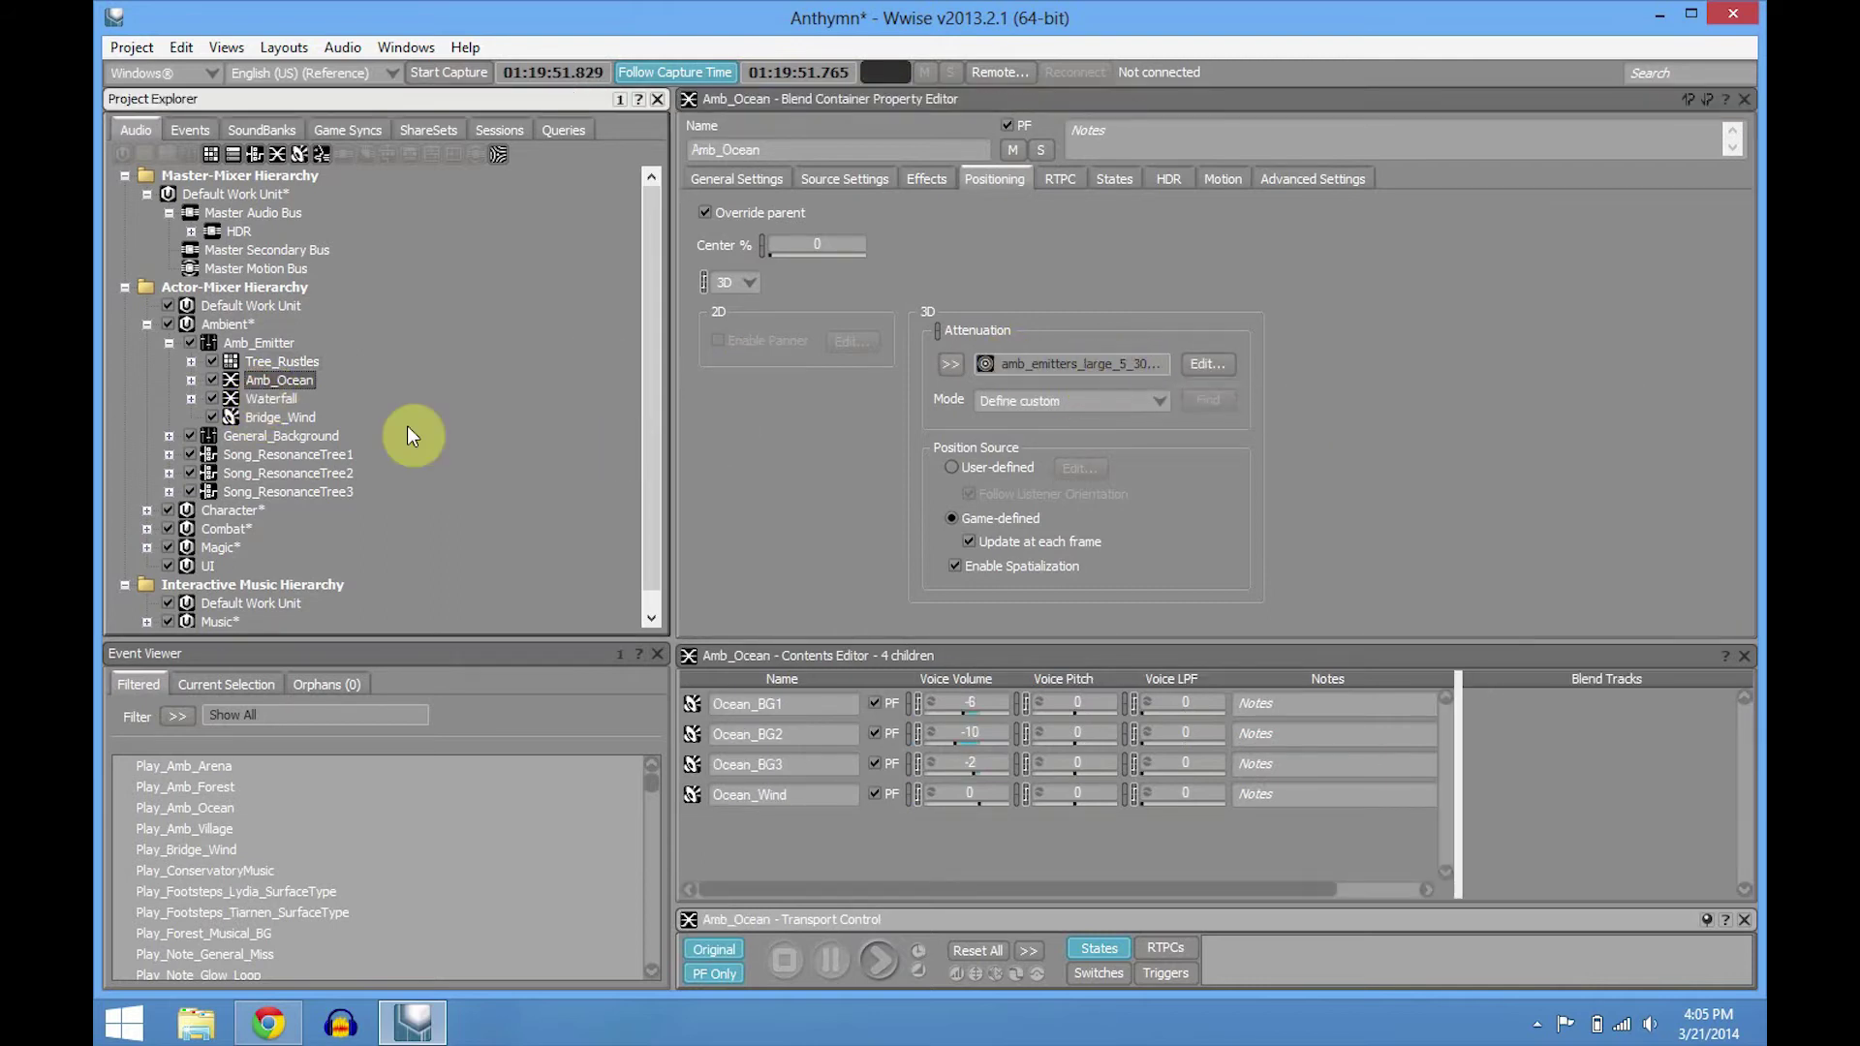
click(274, 398)
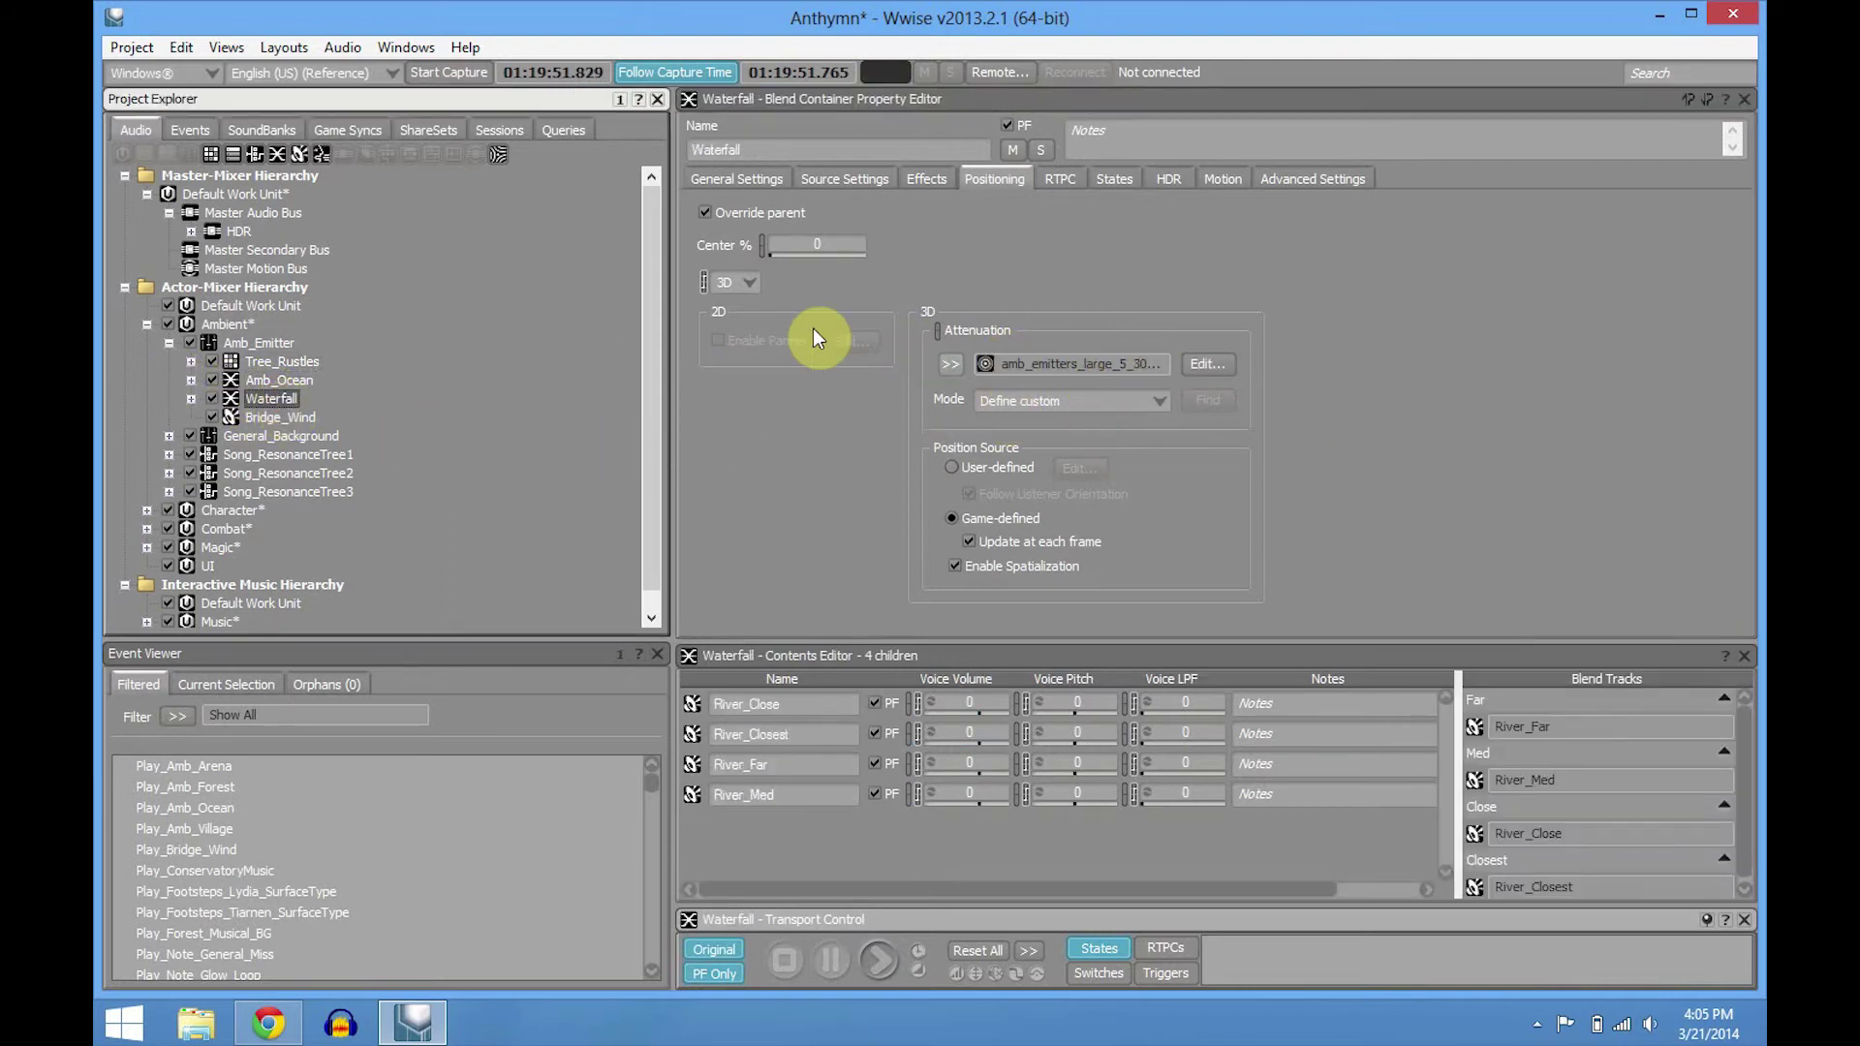
click(263, 419)
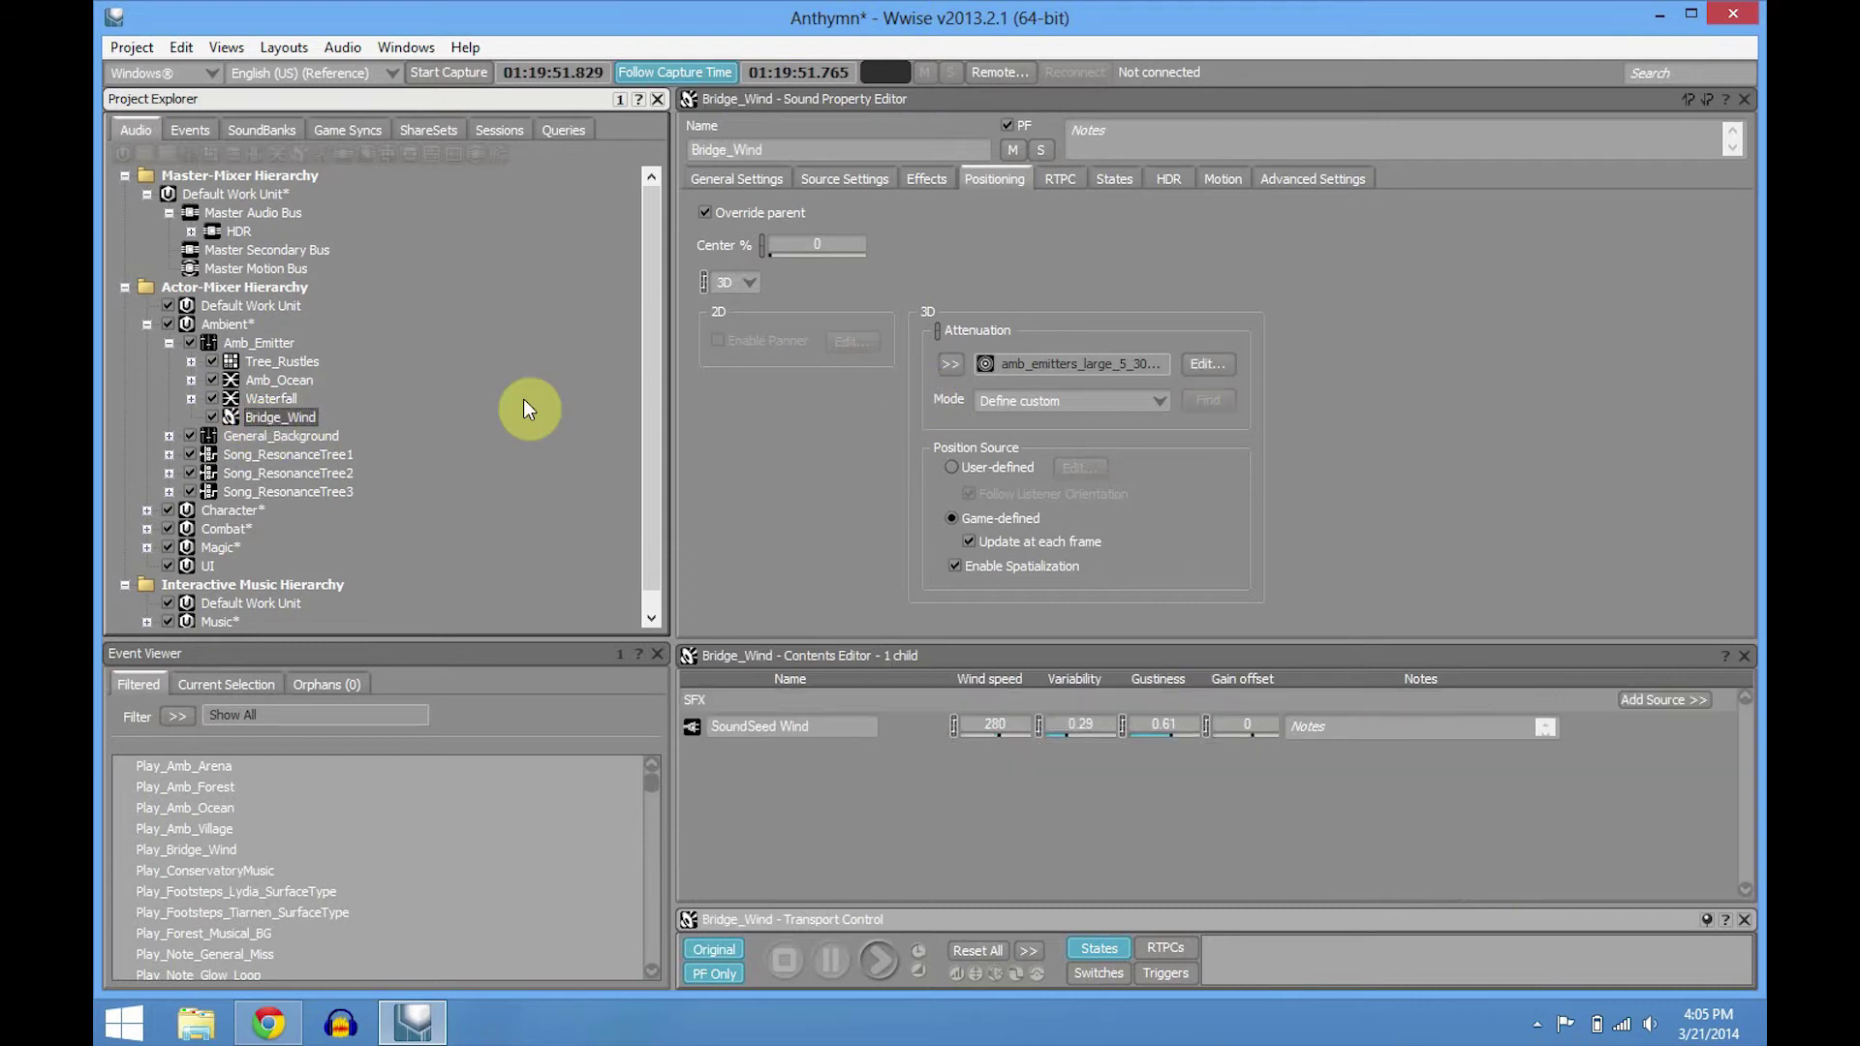
- Examine the Waterfall blend container's general settings and its River_Close and River_Closest sounds
click(273, 397)
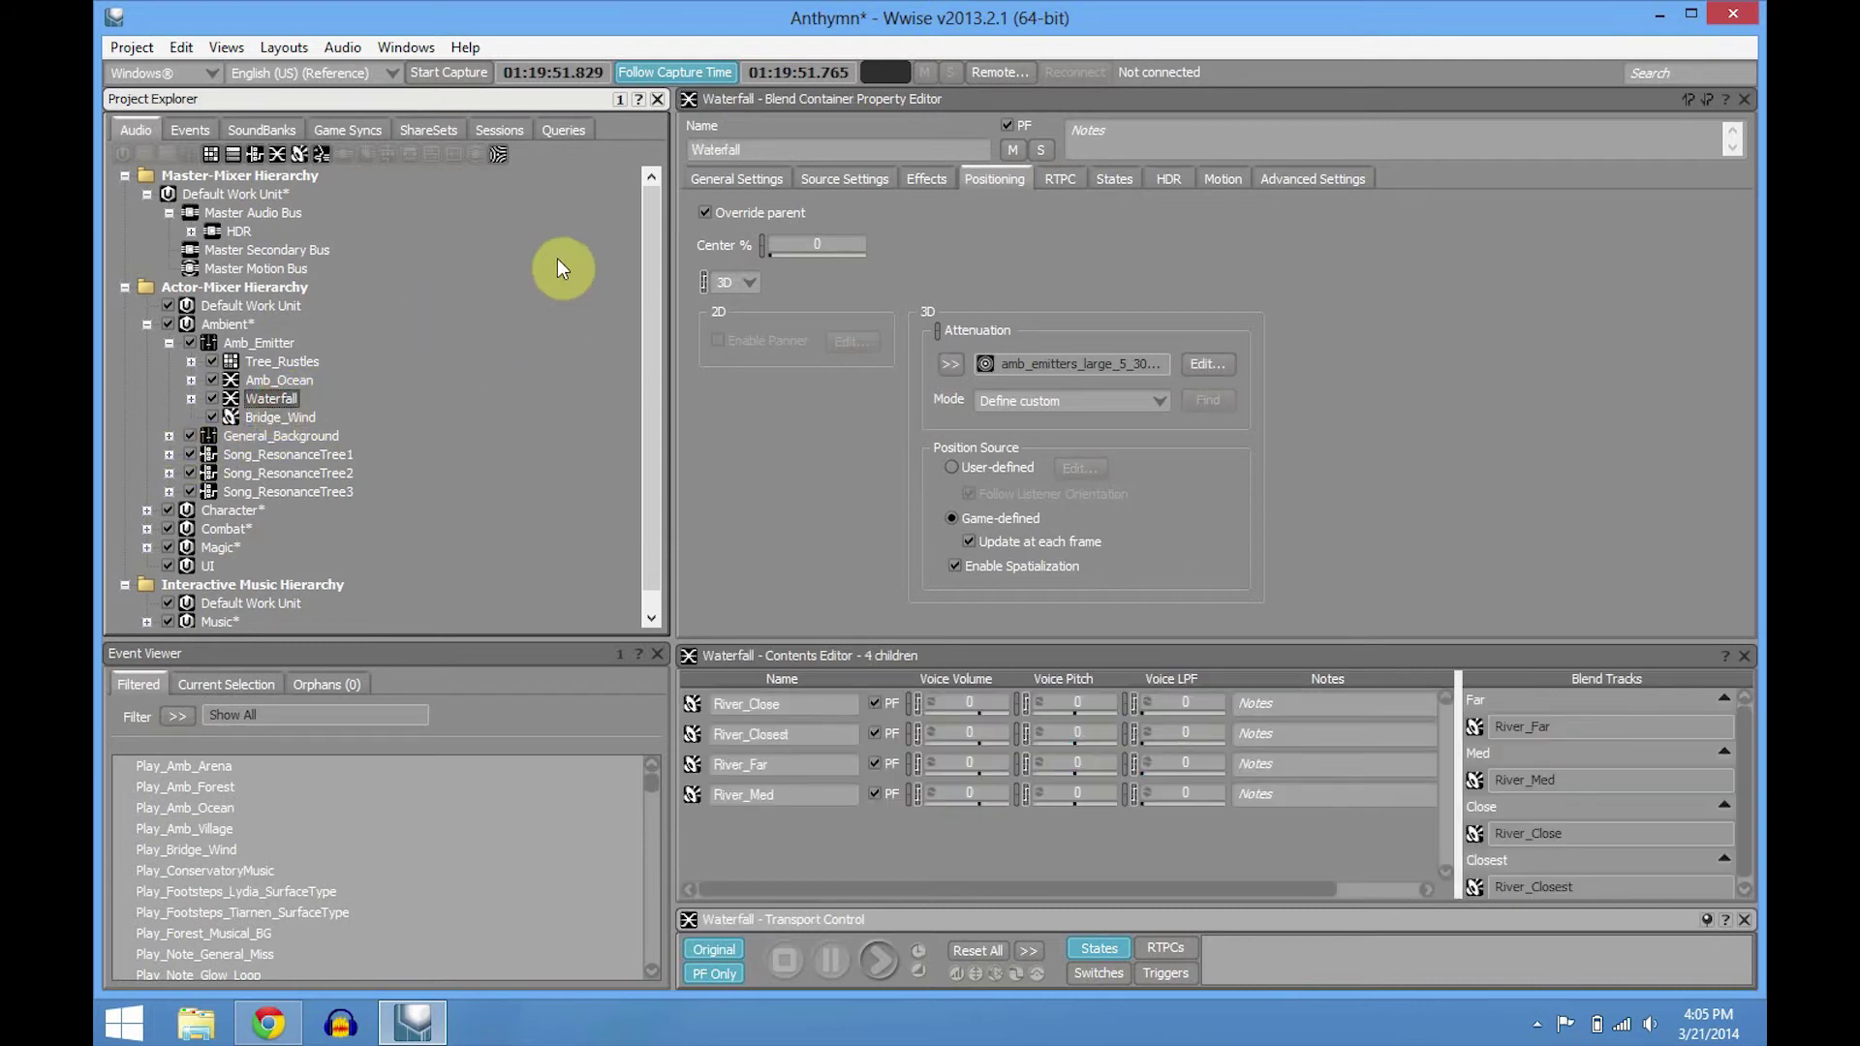
click(729, 182)
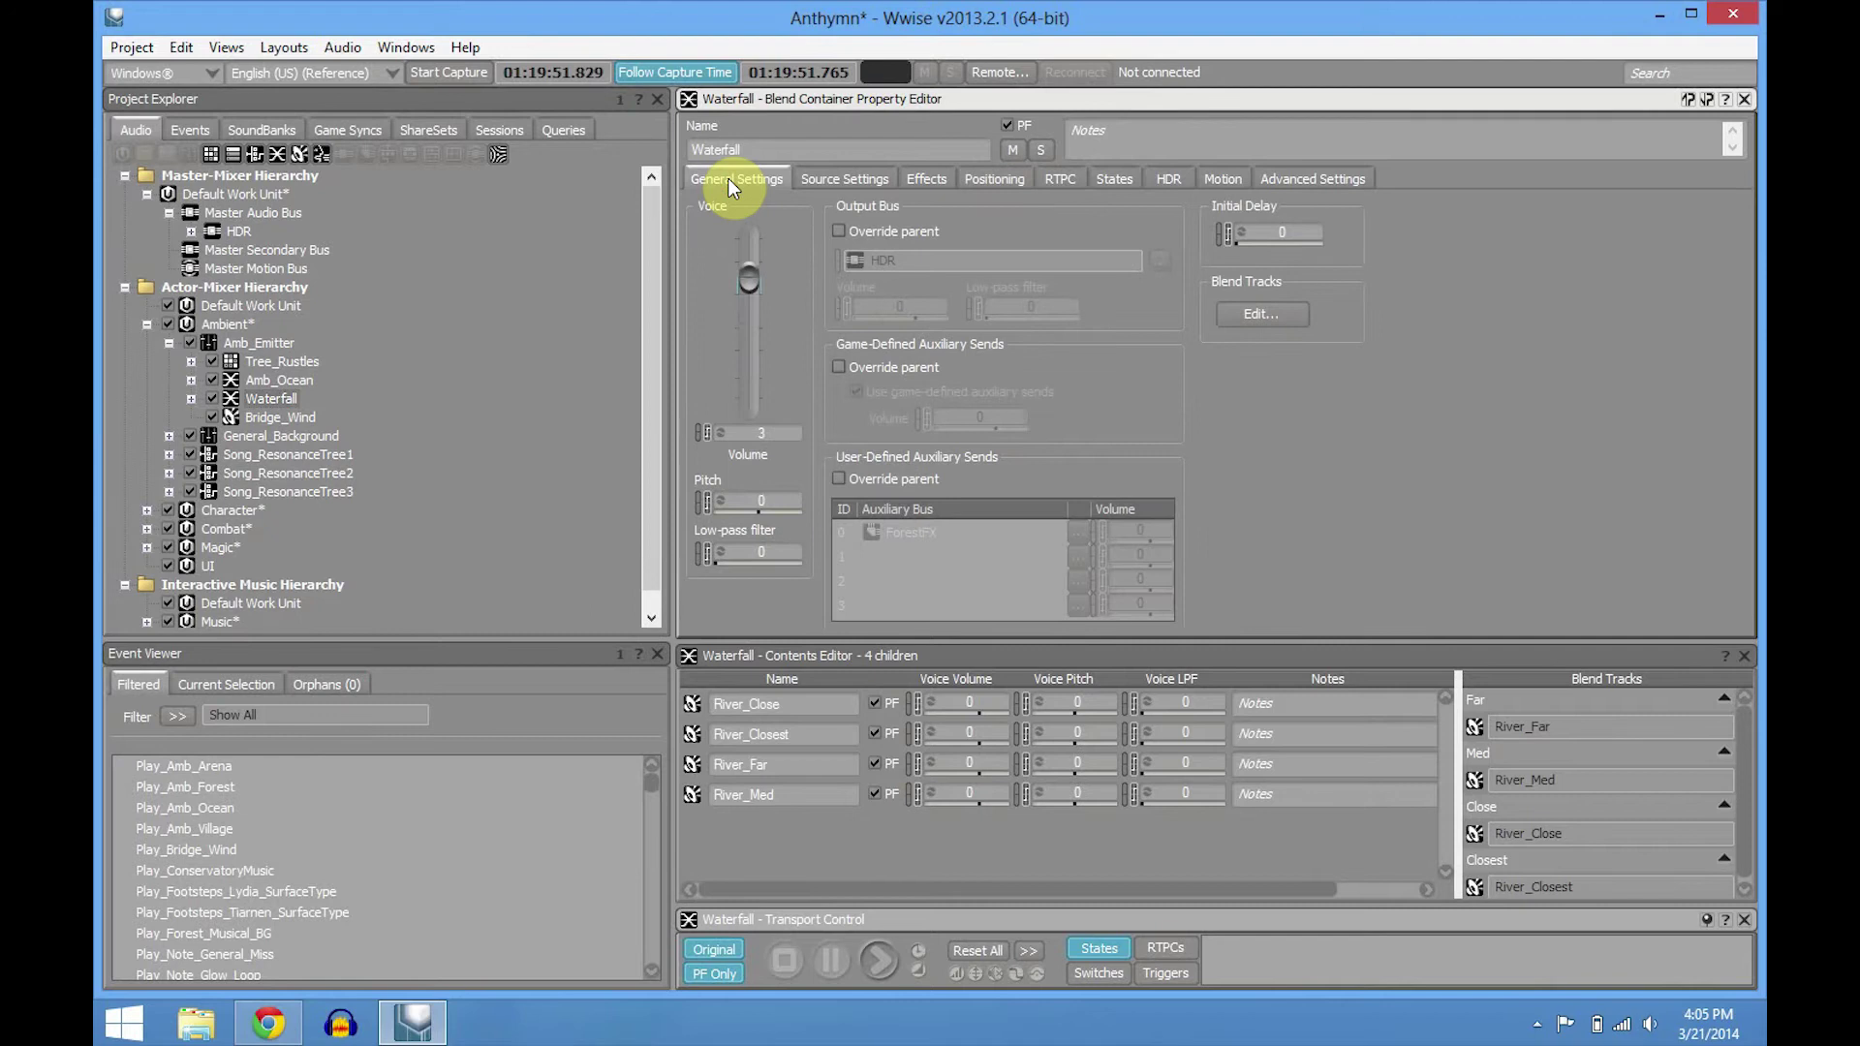
click(192, 398)
click(312, 434)
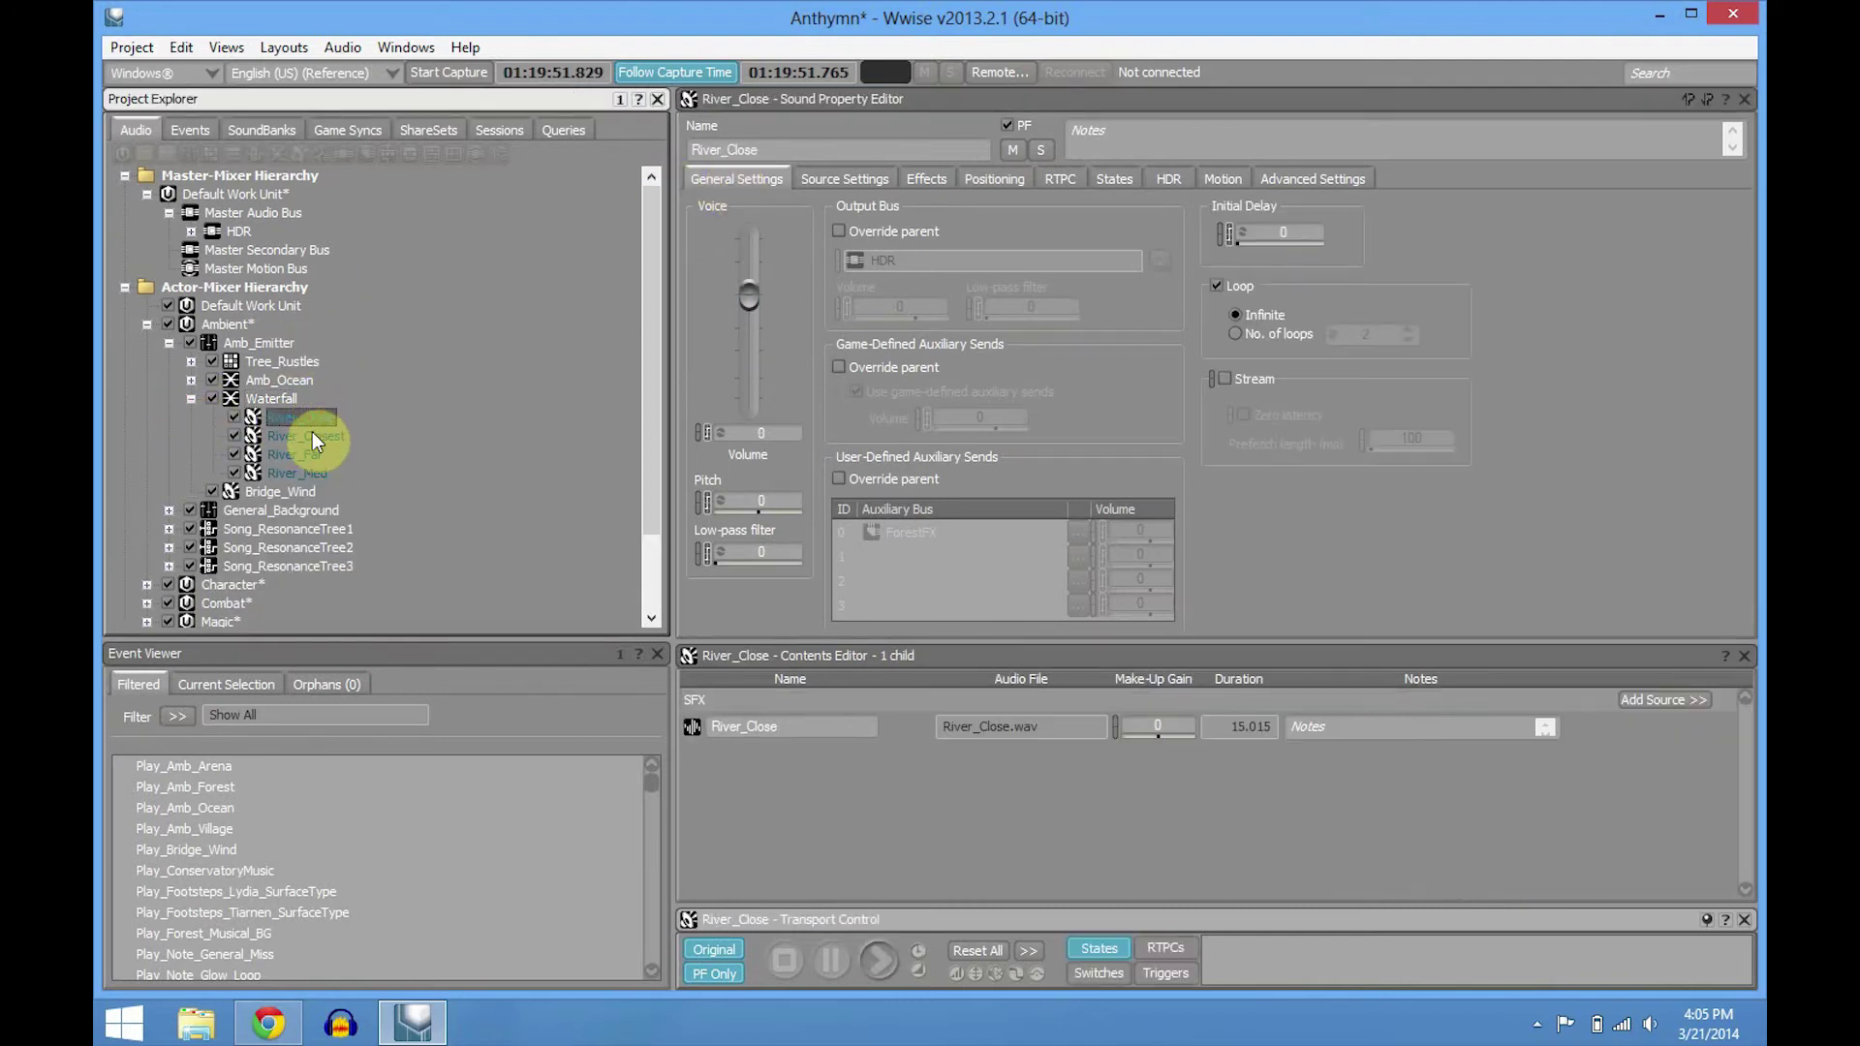
- Open the Waterfall container's Blend Track Editor and examine the Far track's voice volume and low-pass curves against RiverDistance
click(284, 401)
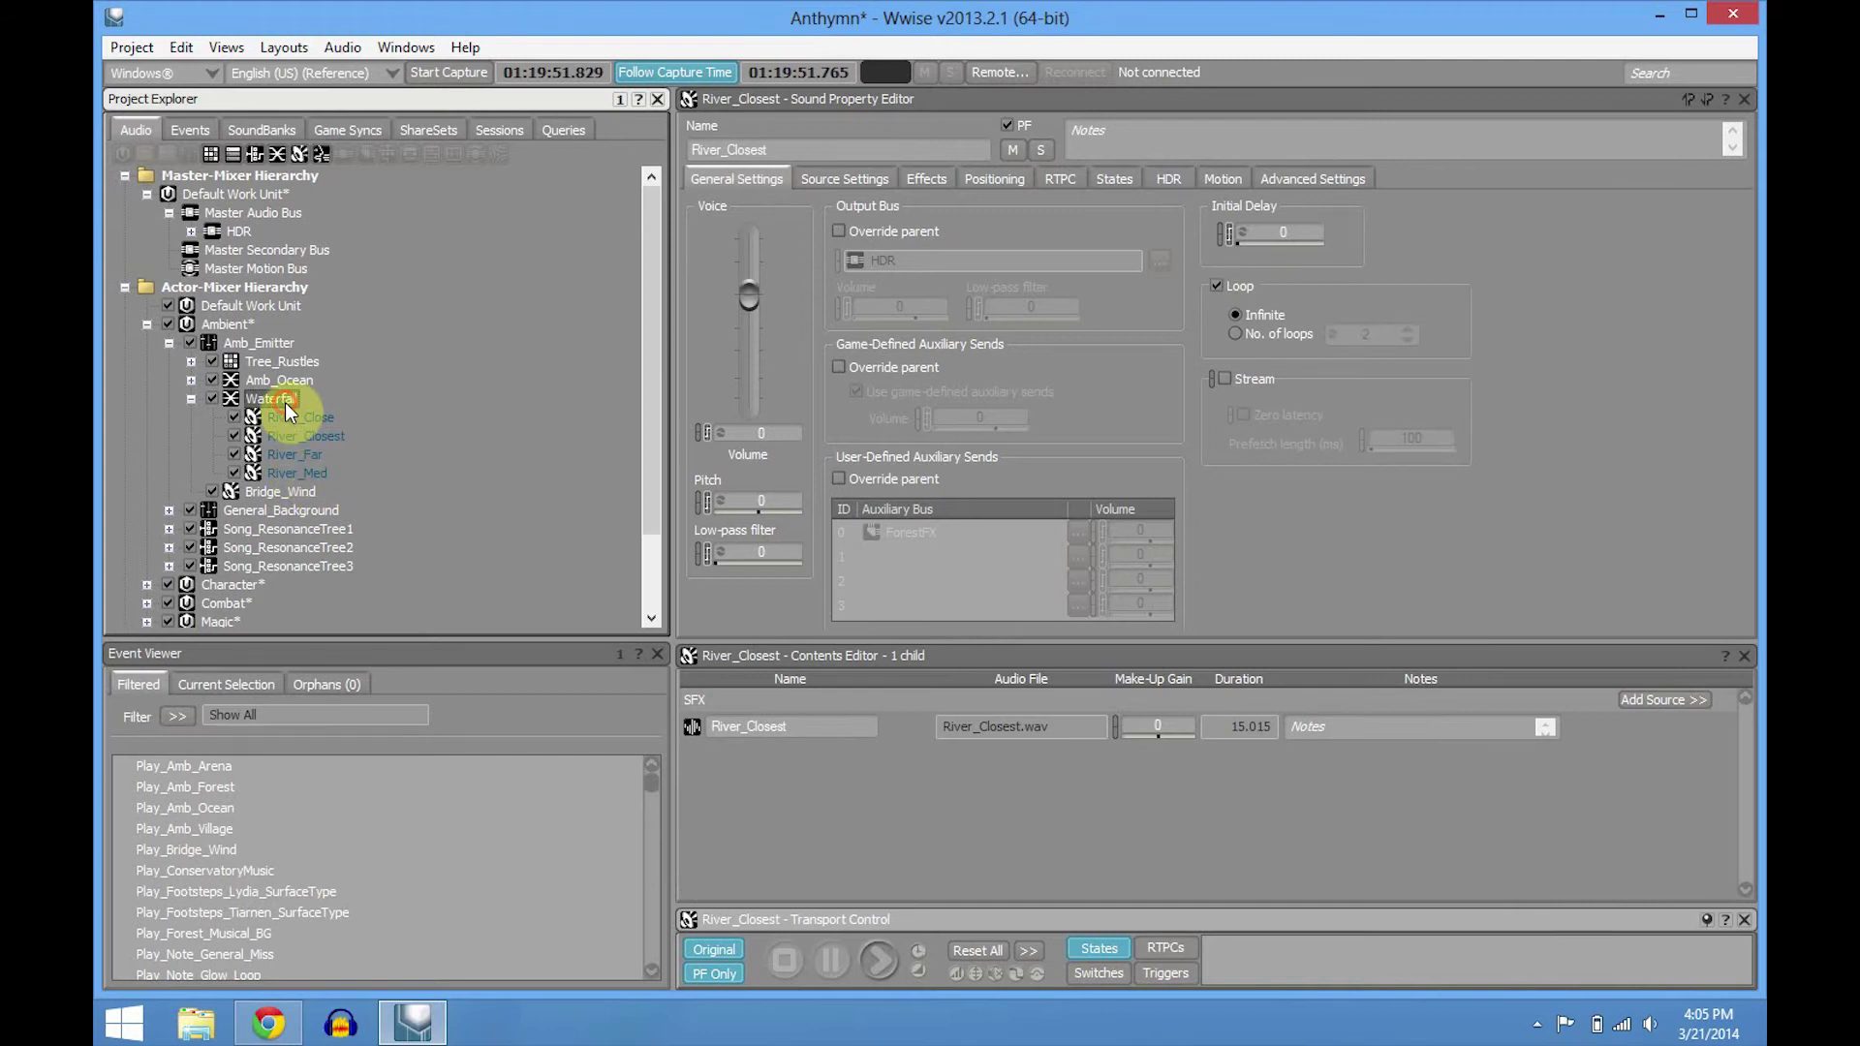
click(1284, 313)
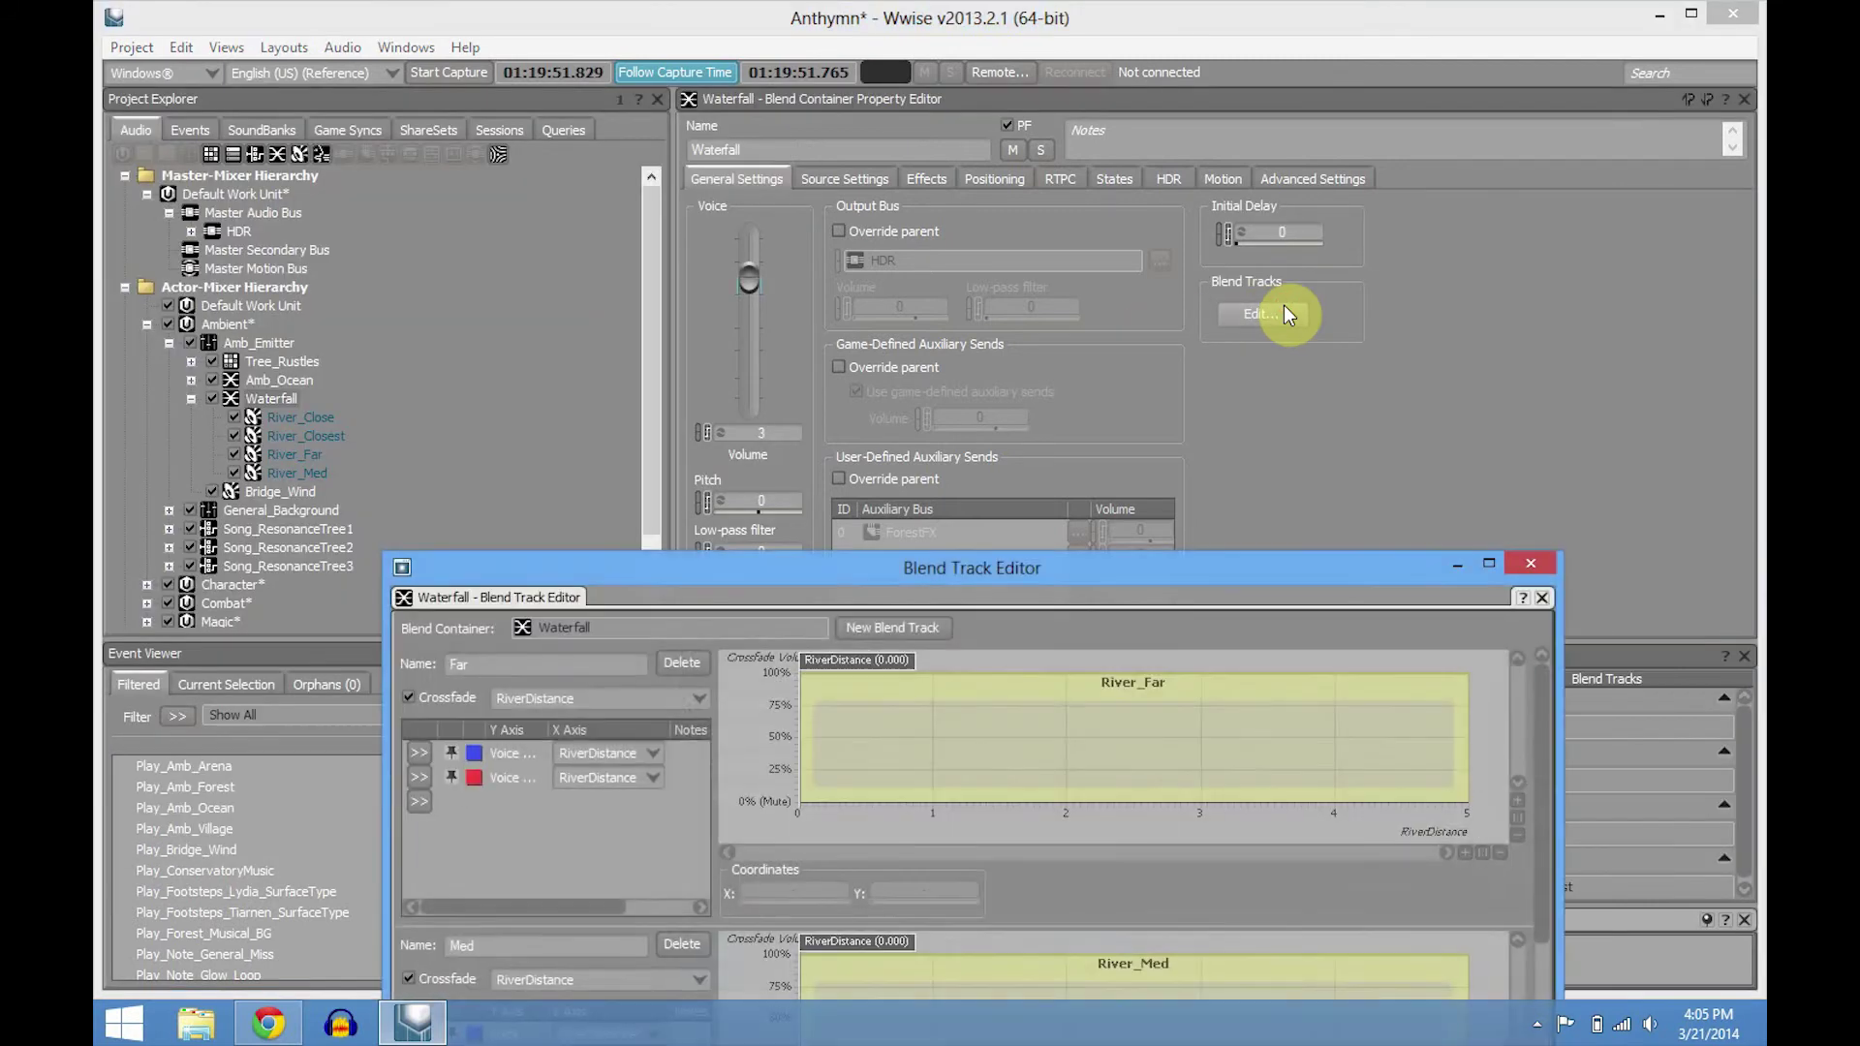
drag(1108, 578, 1136, 87)
click(514, 285)
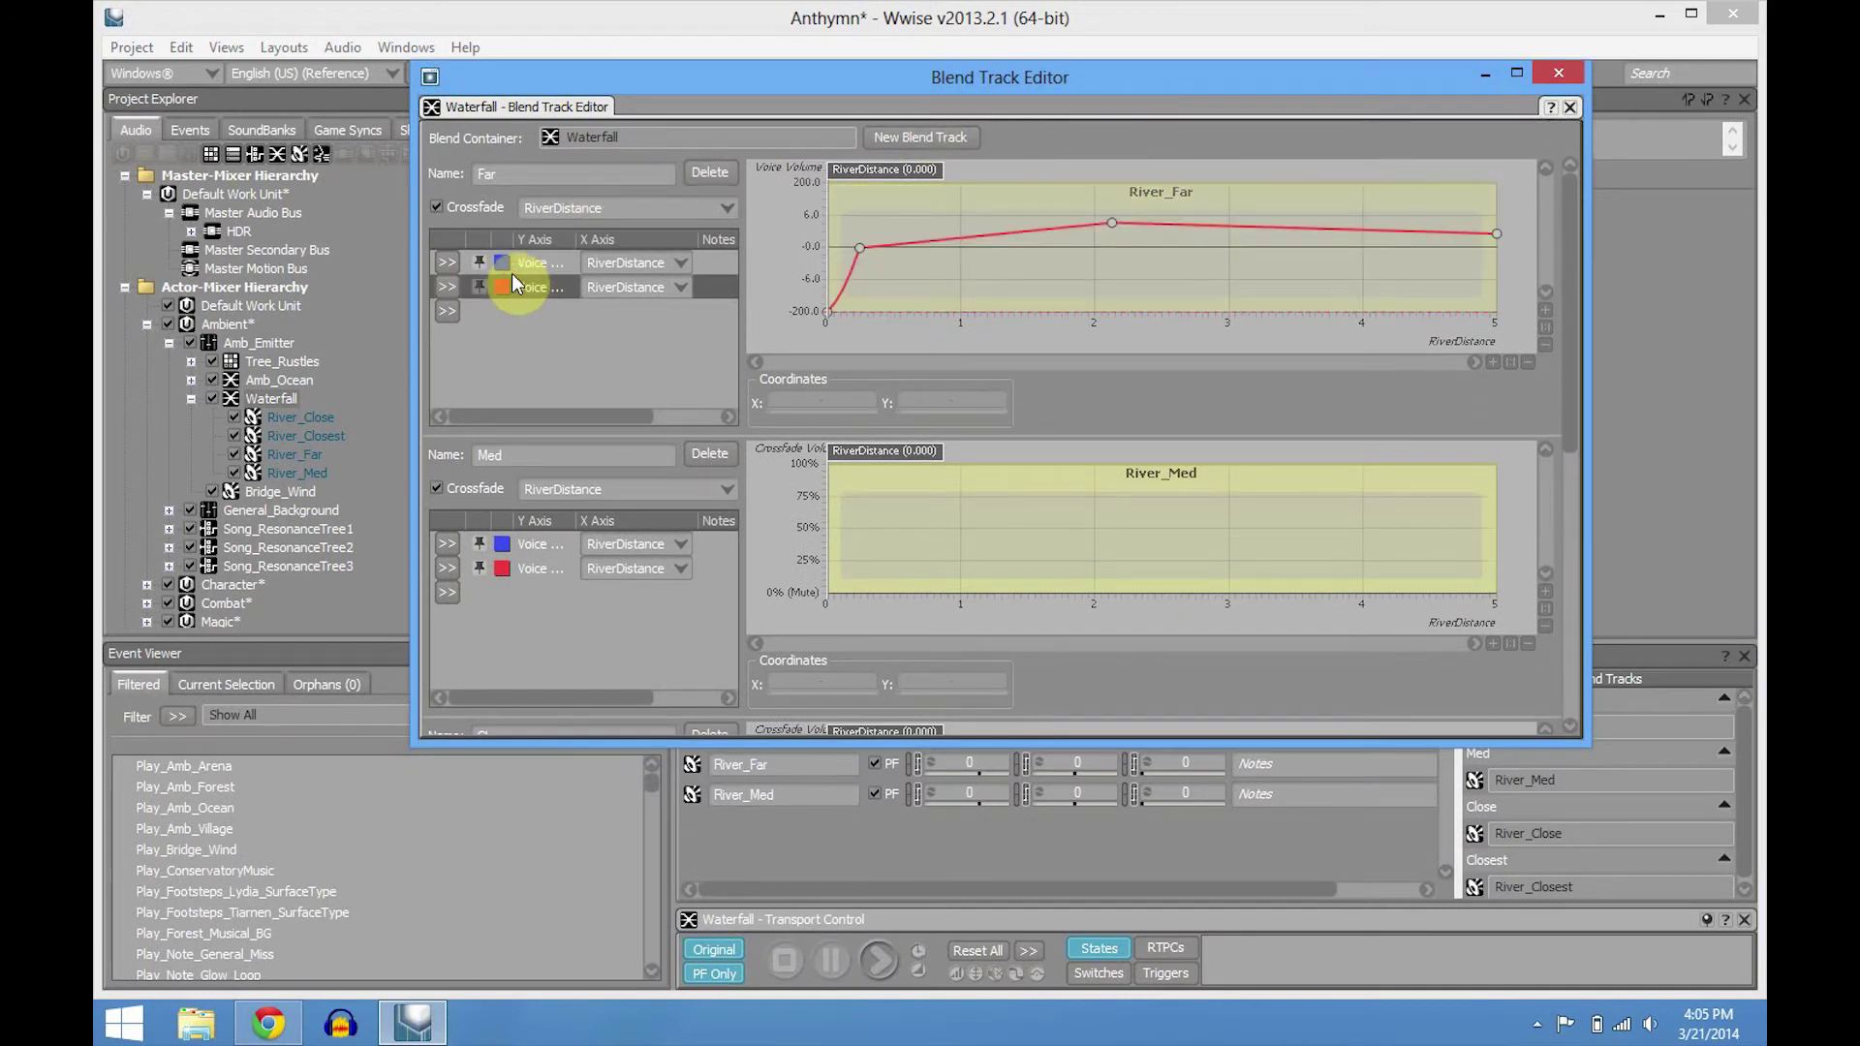
click(513, 266)
click(514, 288)
click(511, 271)
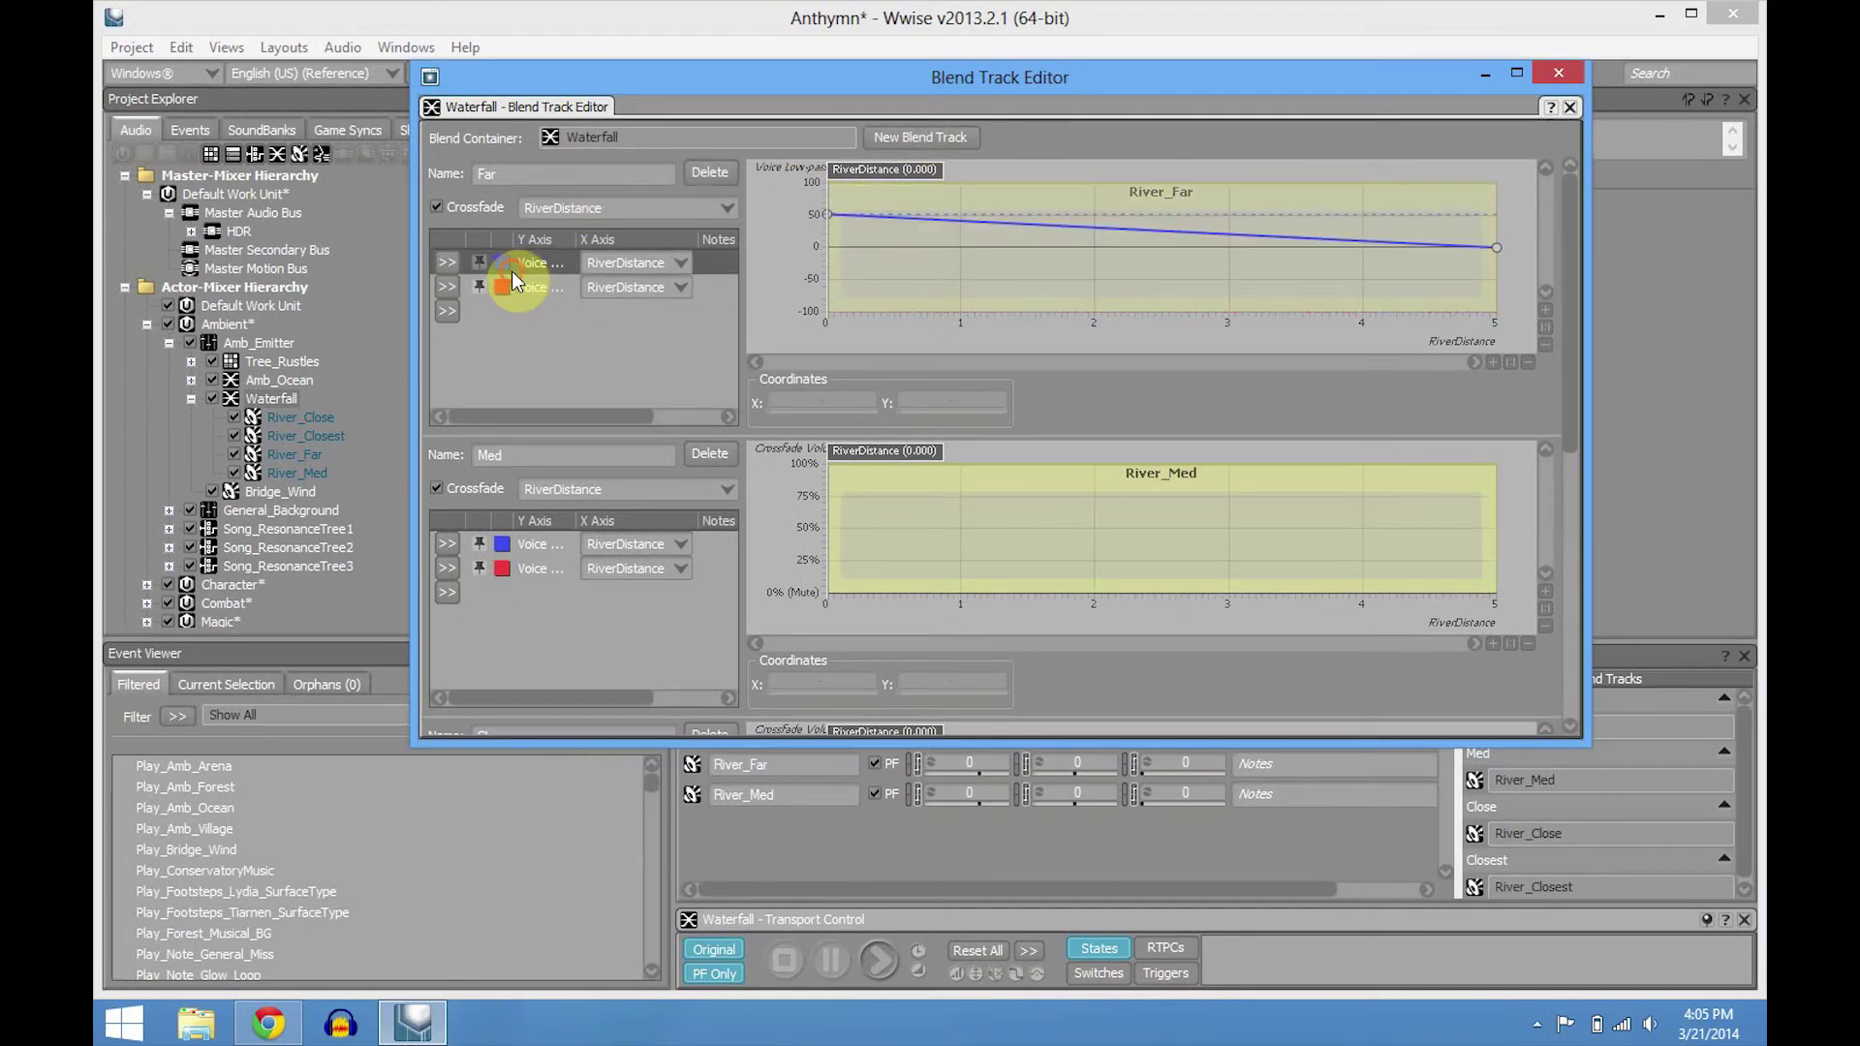
- Examine the Med track's RiverDistance curves and the Close and Closest tracks, and close the Blend Track Editor
click(545, 582)
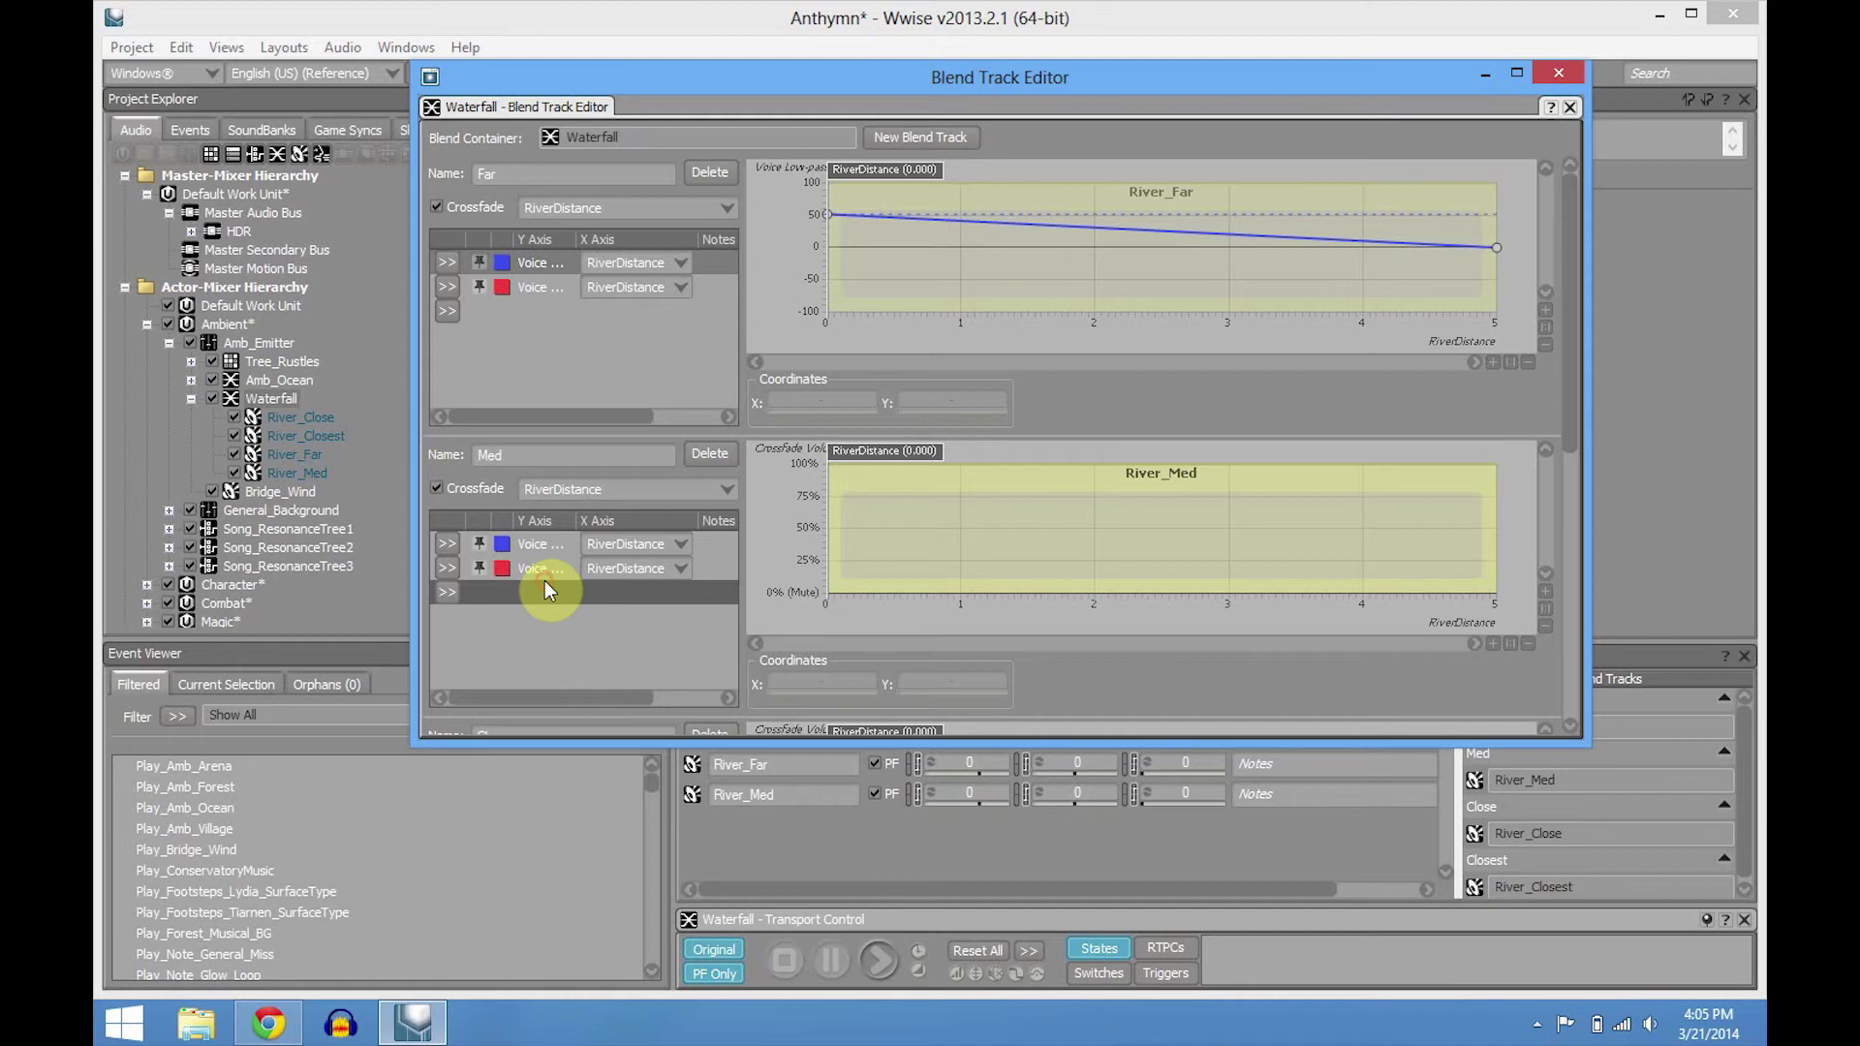
click(544, 548)
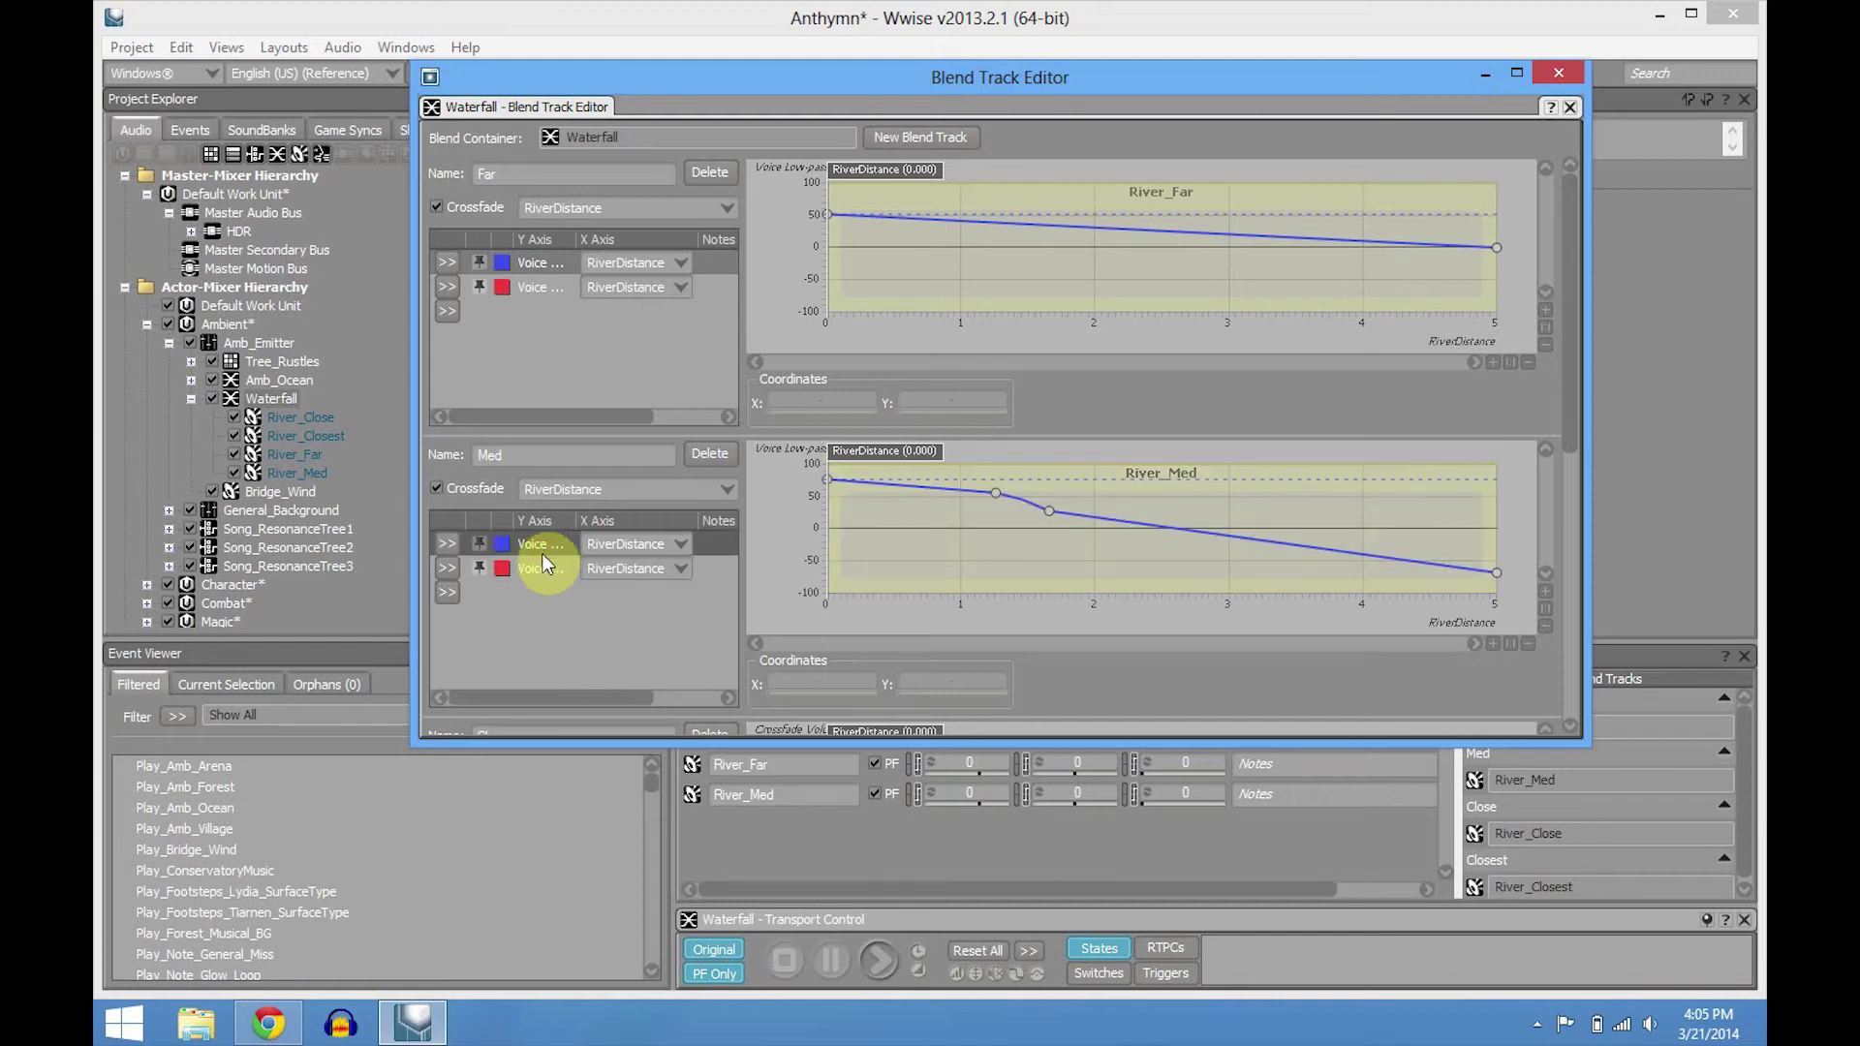
click(538, 568)
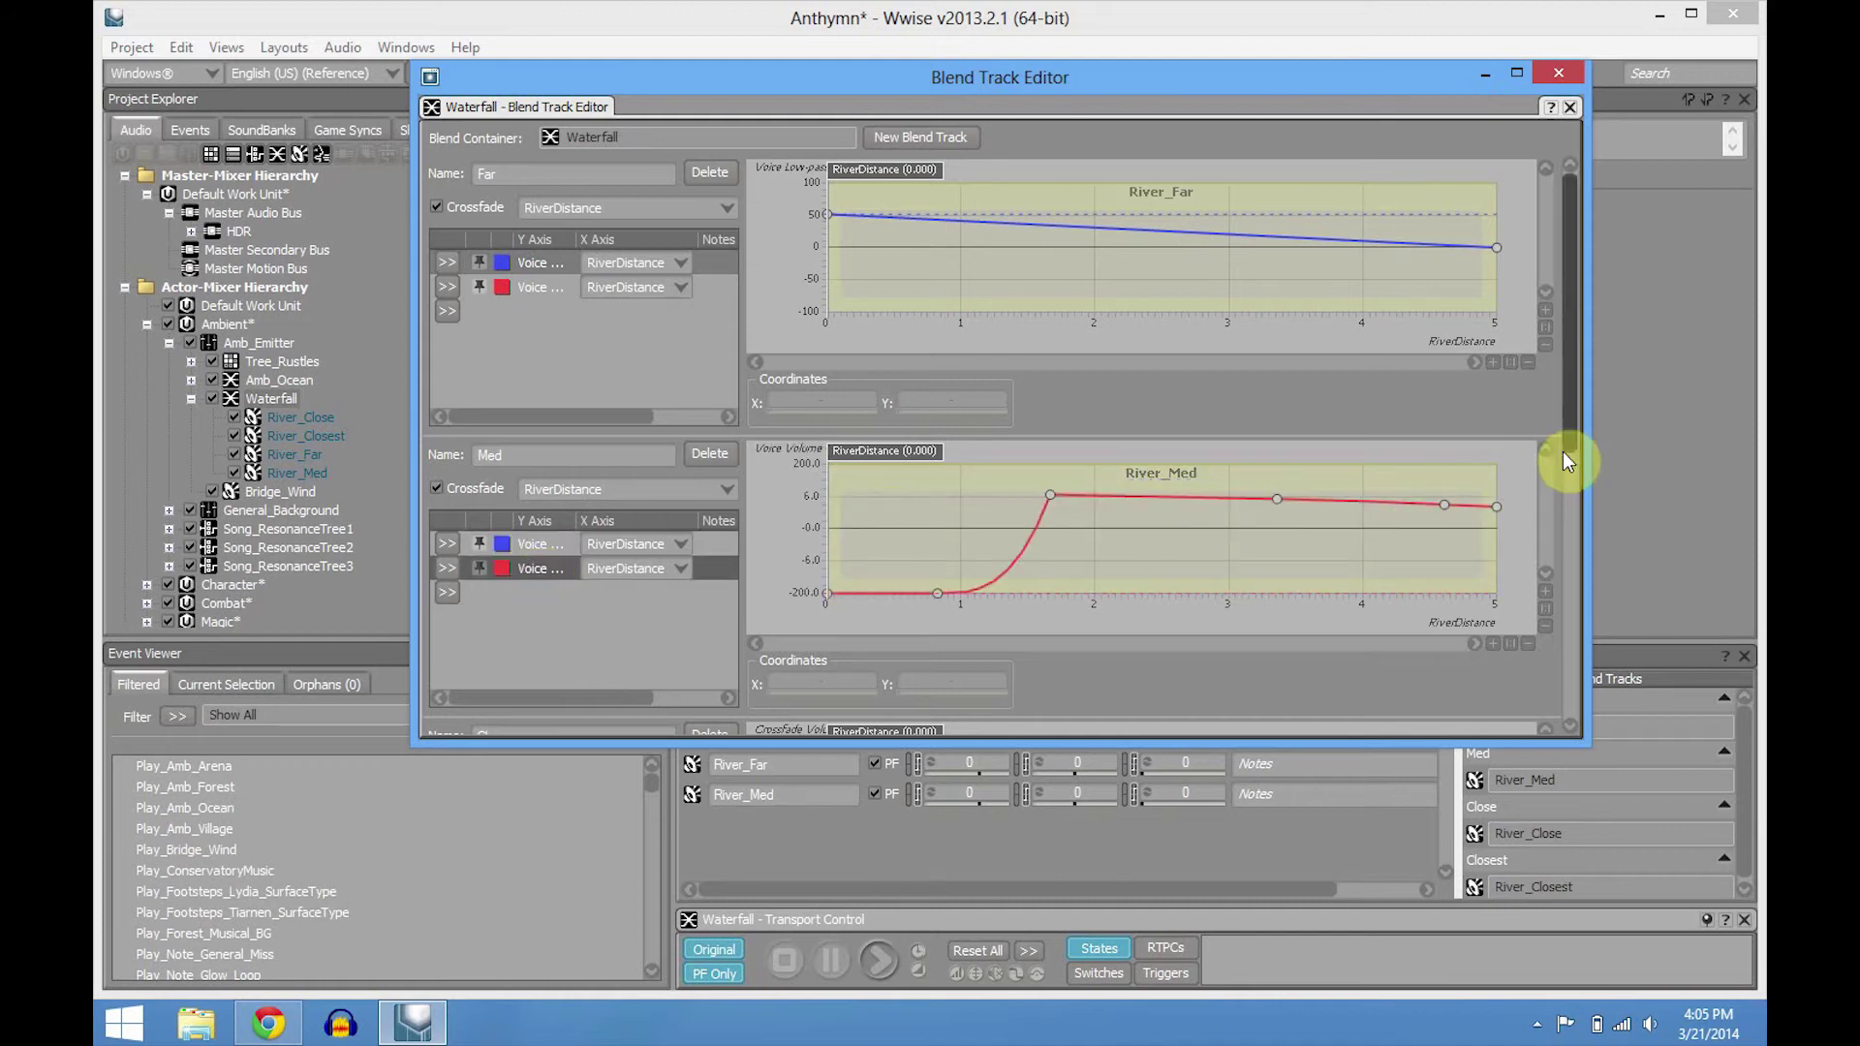
drag(1563, 449, 1543, 671)
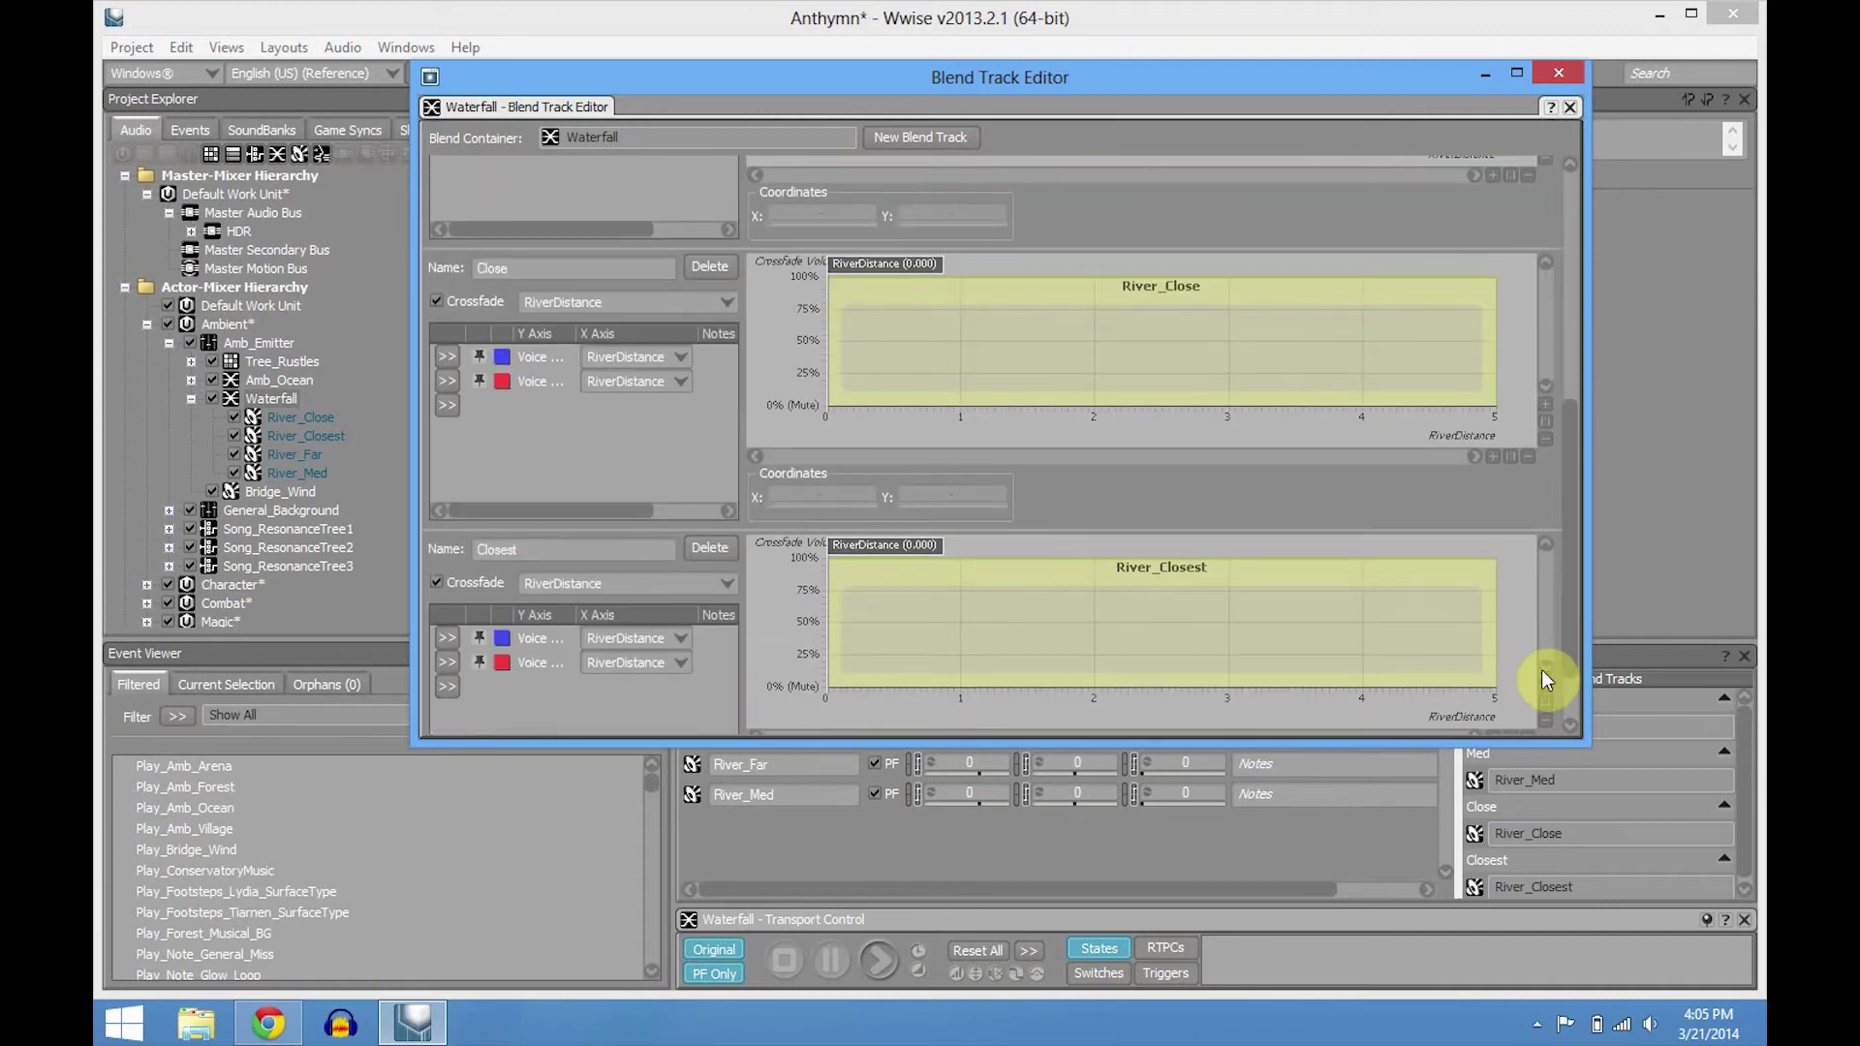
click(1554, 75)
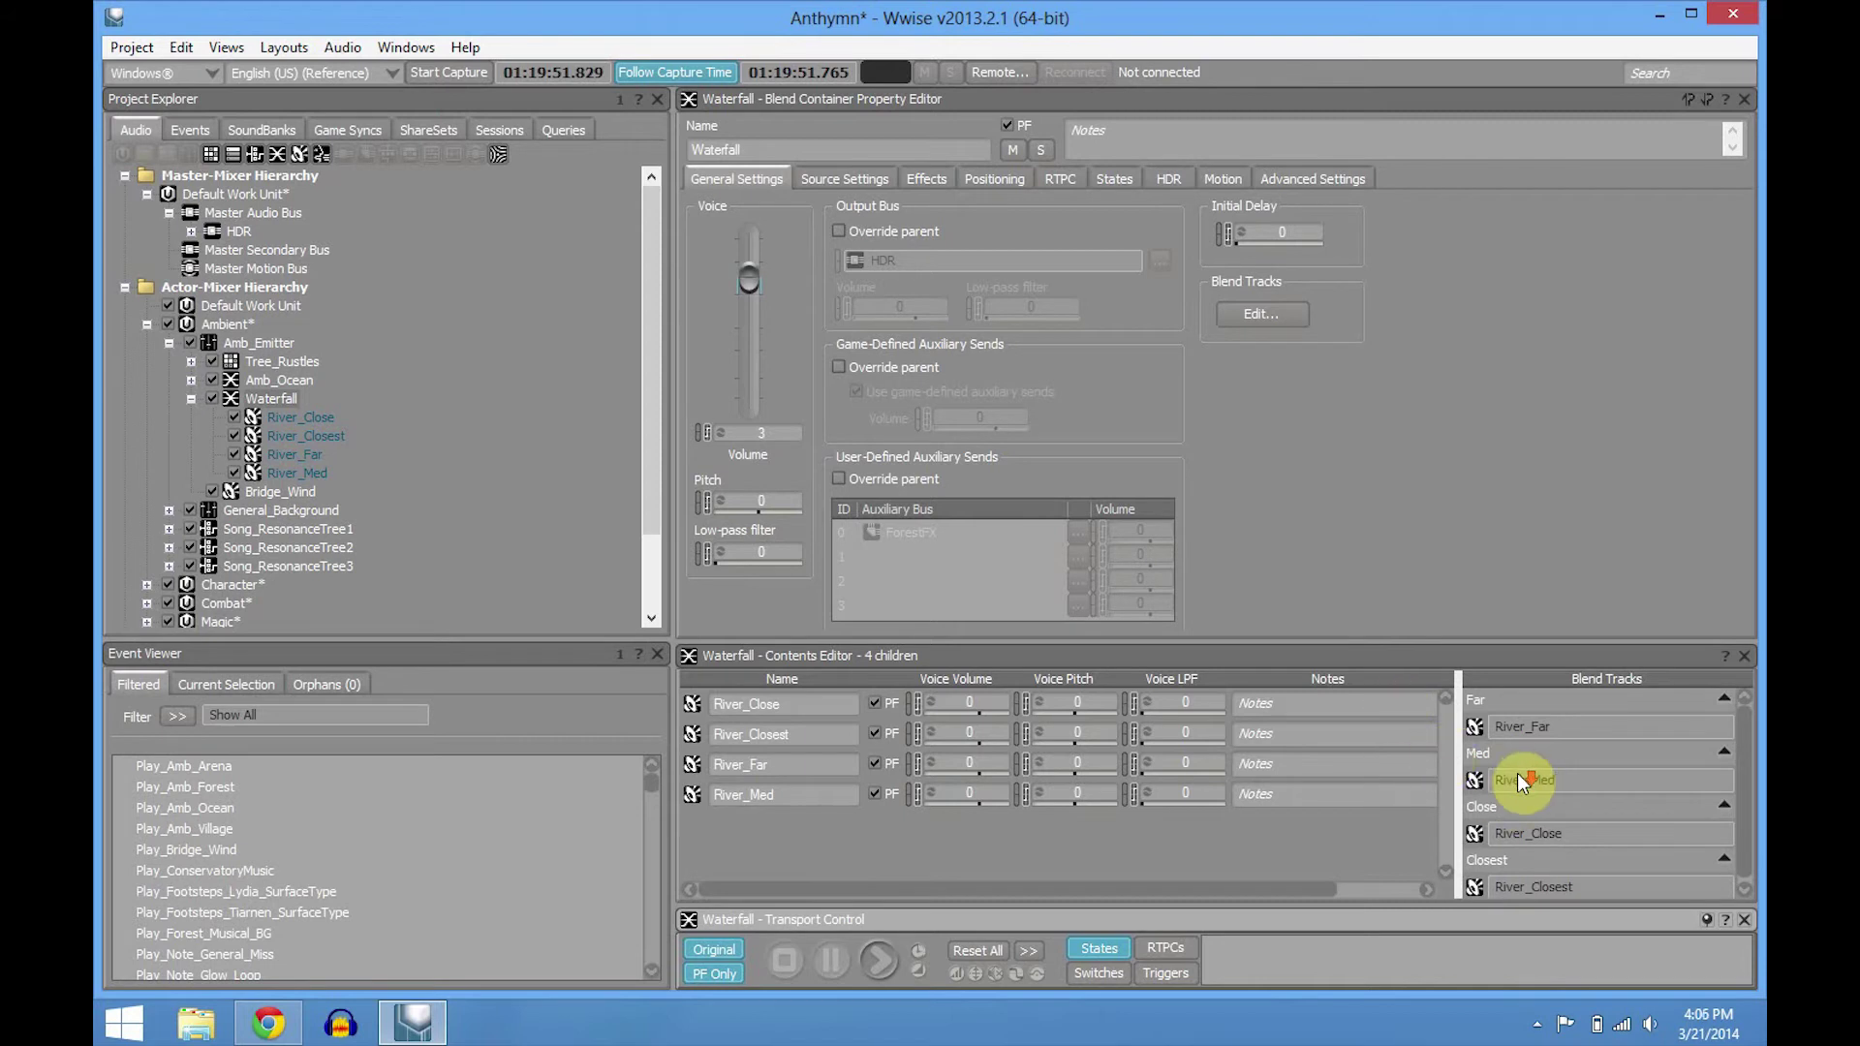
- Collapse the Waterfall container and open Bridge_Wind's SoundSeed Wind source in the Source Editor
click(191, 397)
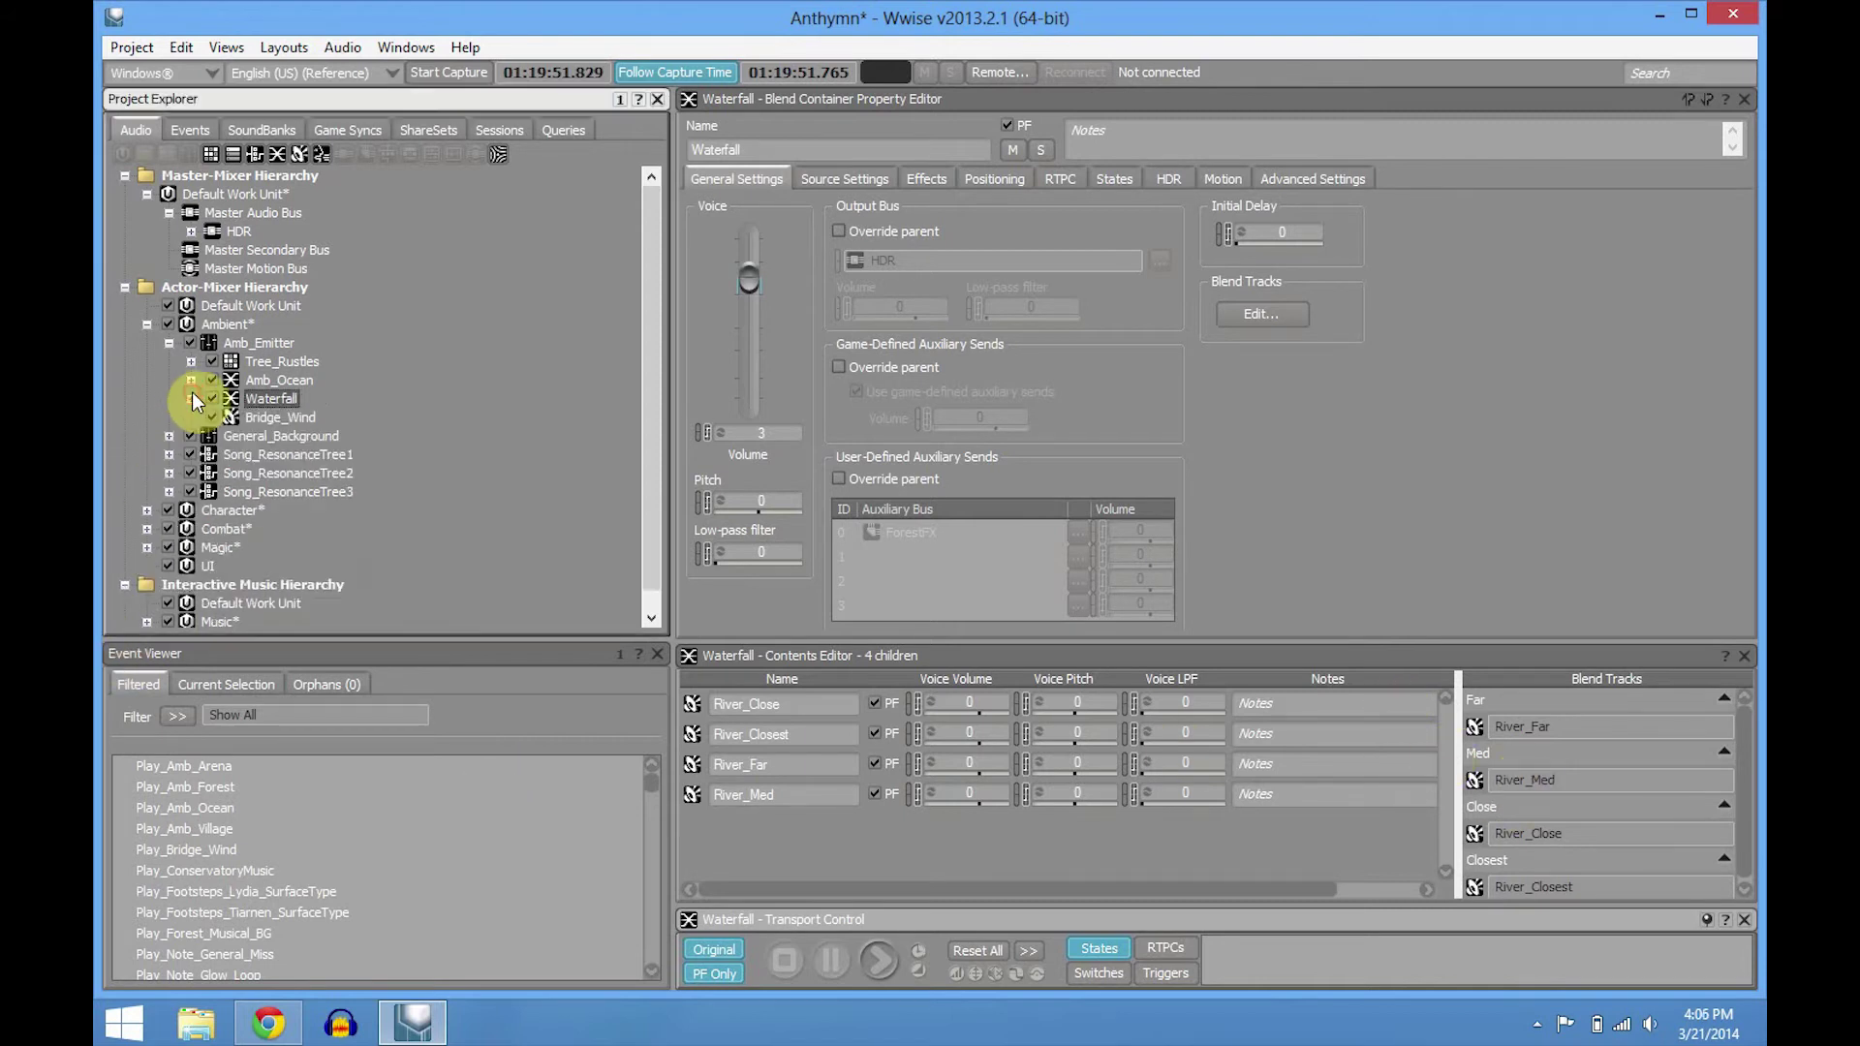
click(233, 419)
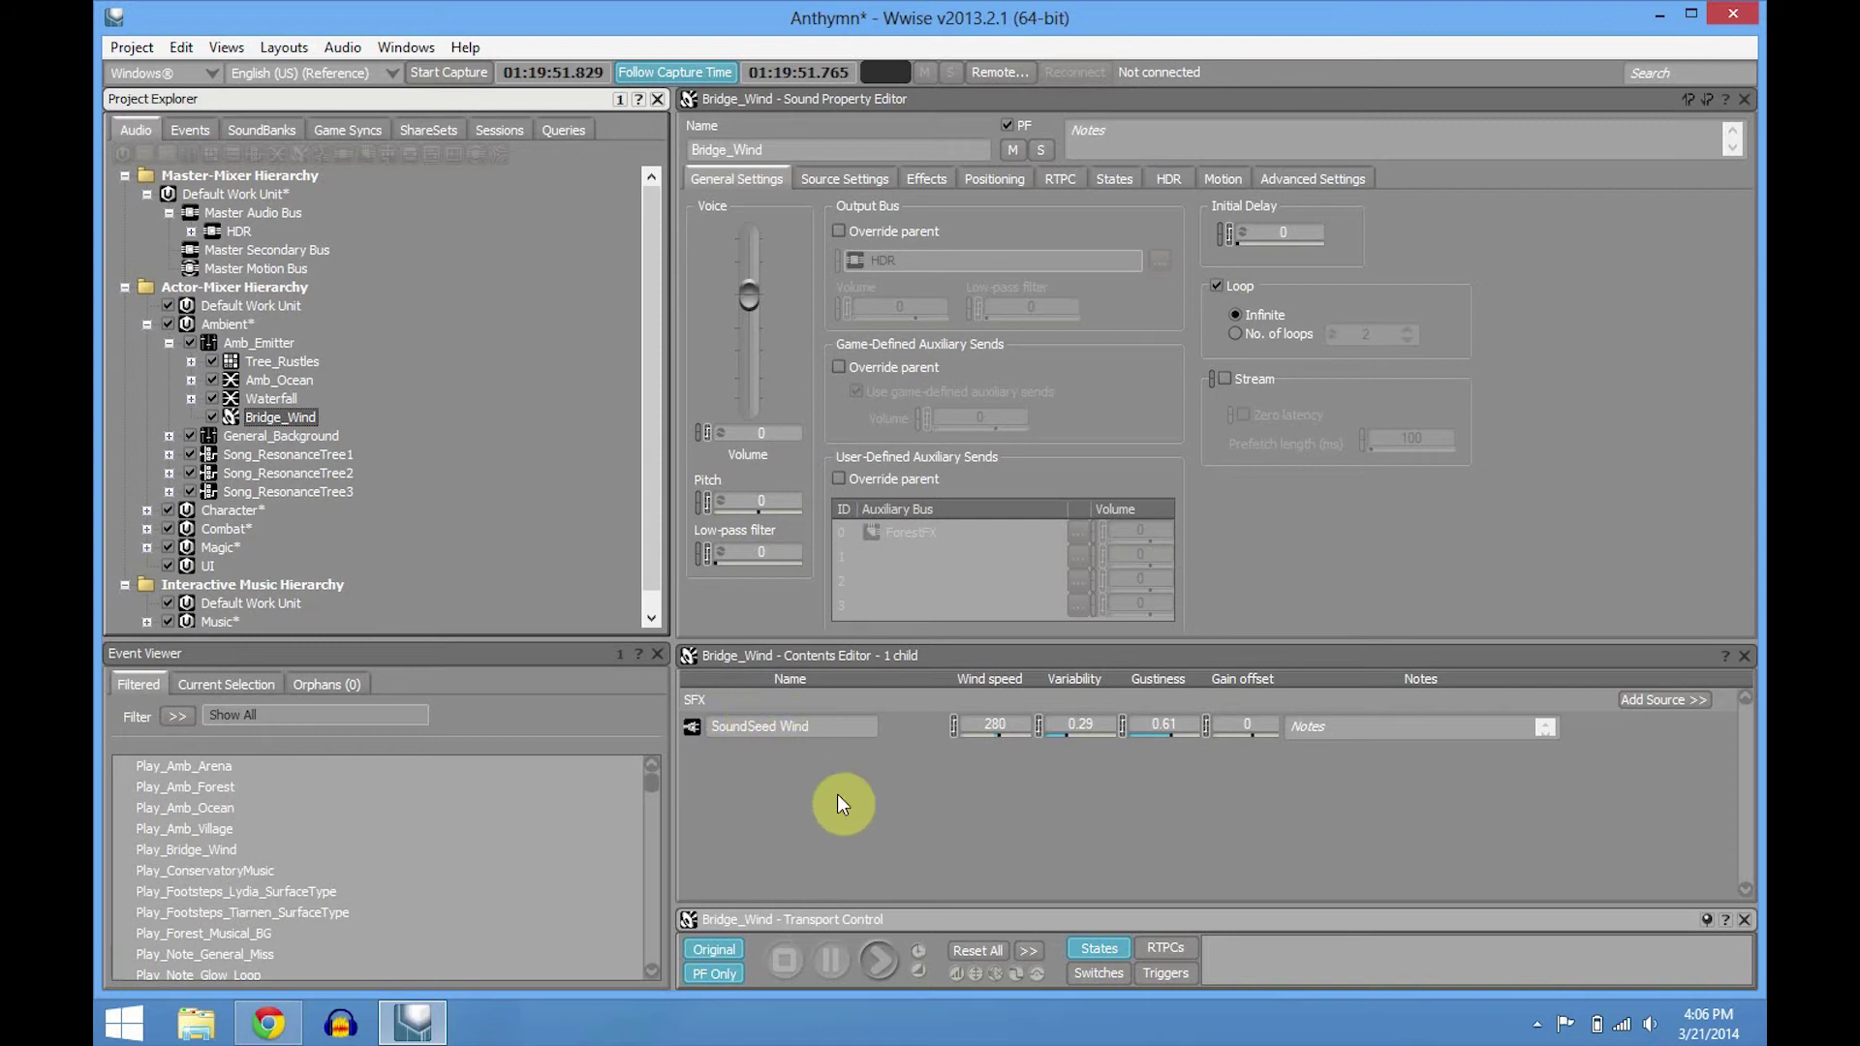
double_click(697, 724)
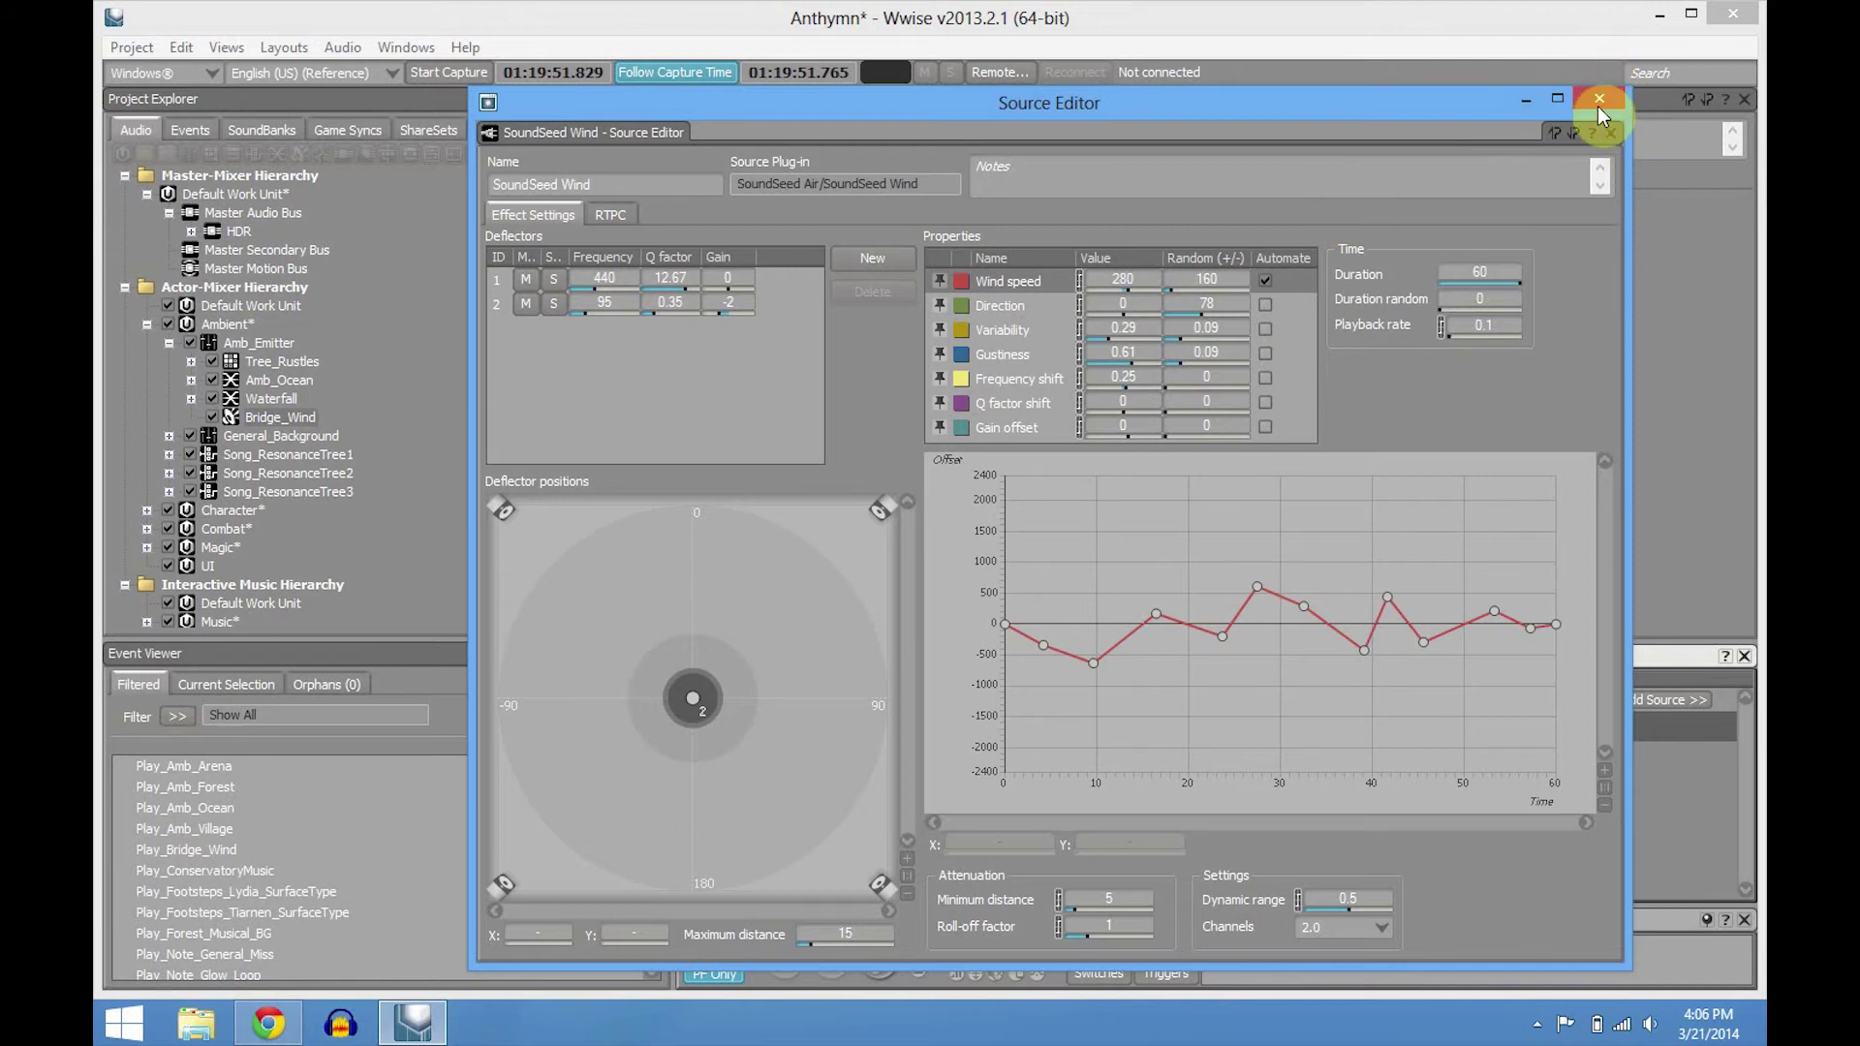
- Play Bridge_Wind and sweep the first deflector's frequency downward to hear its effect on the wind
click(300, 421)
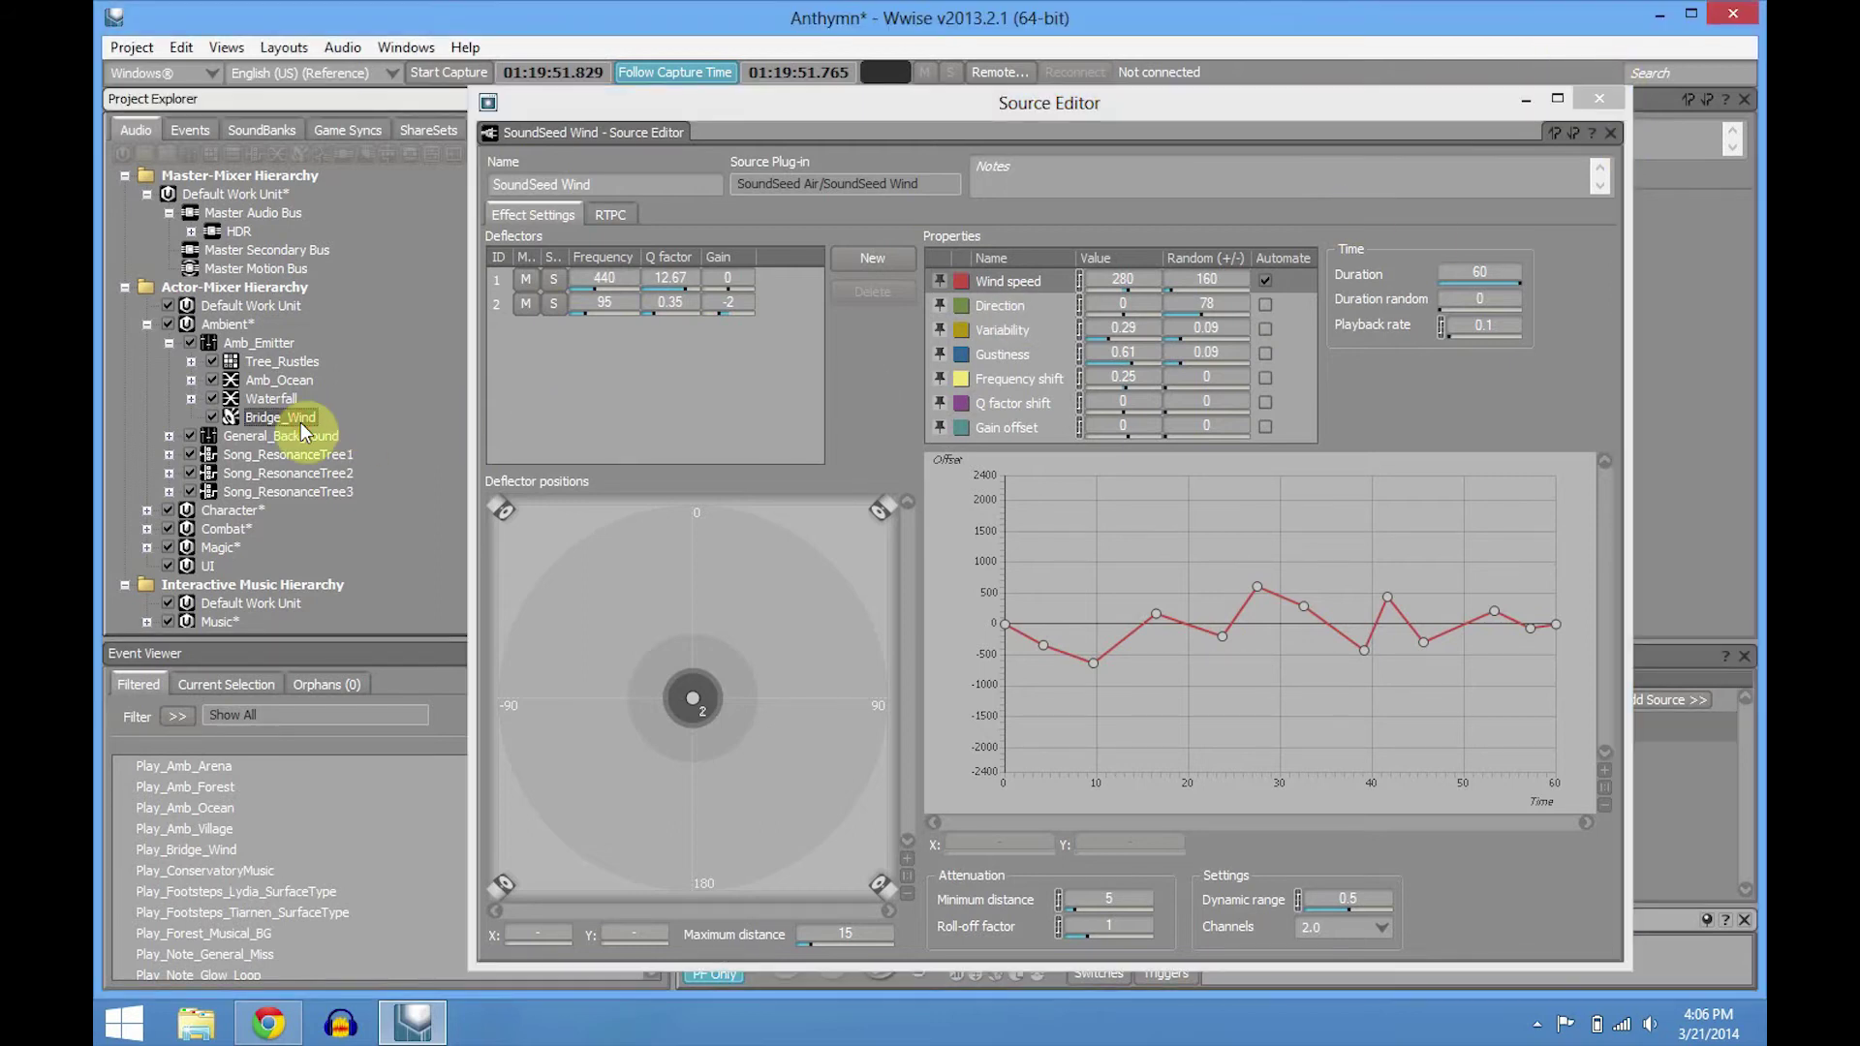
key(space)
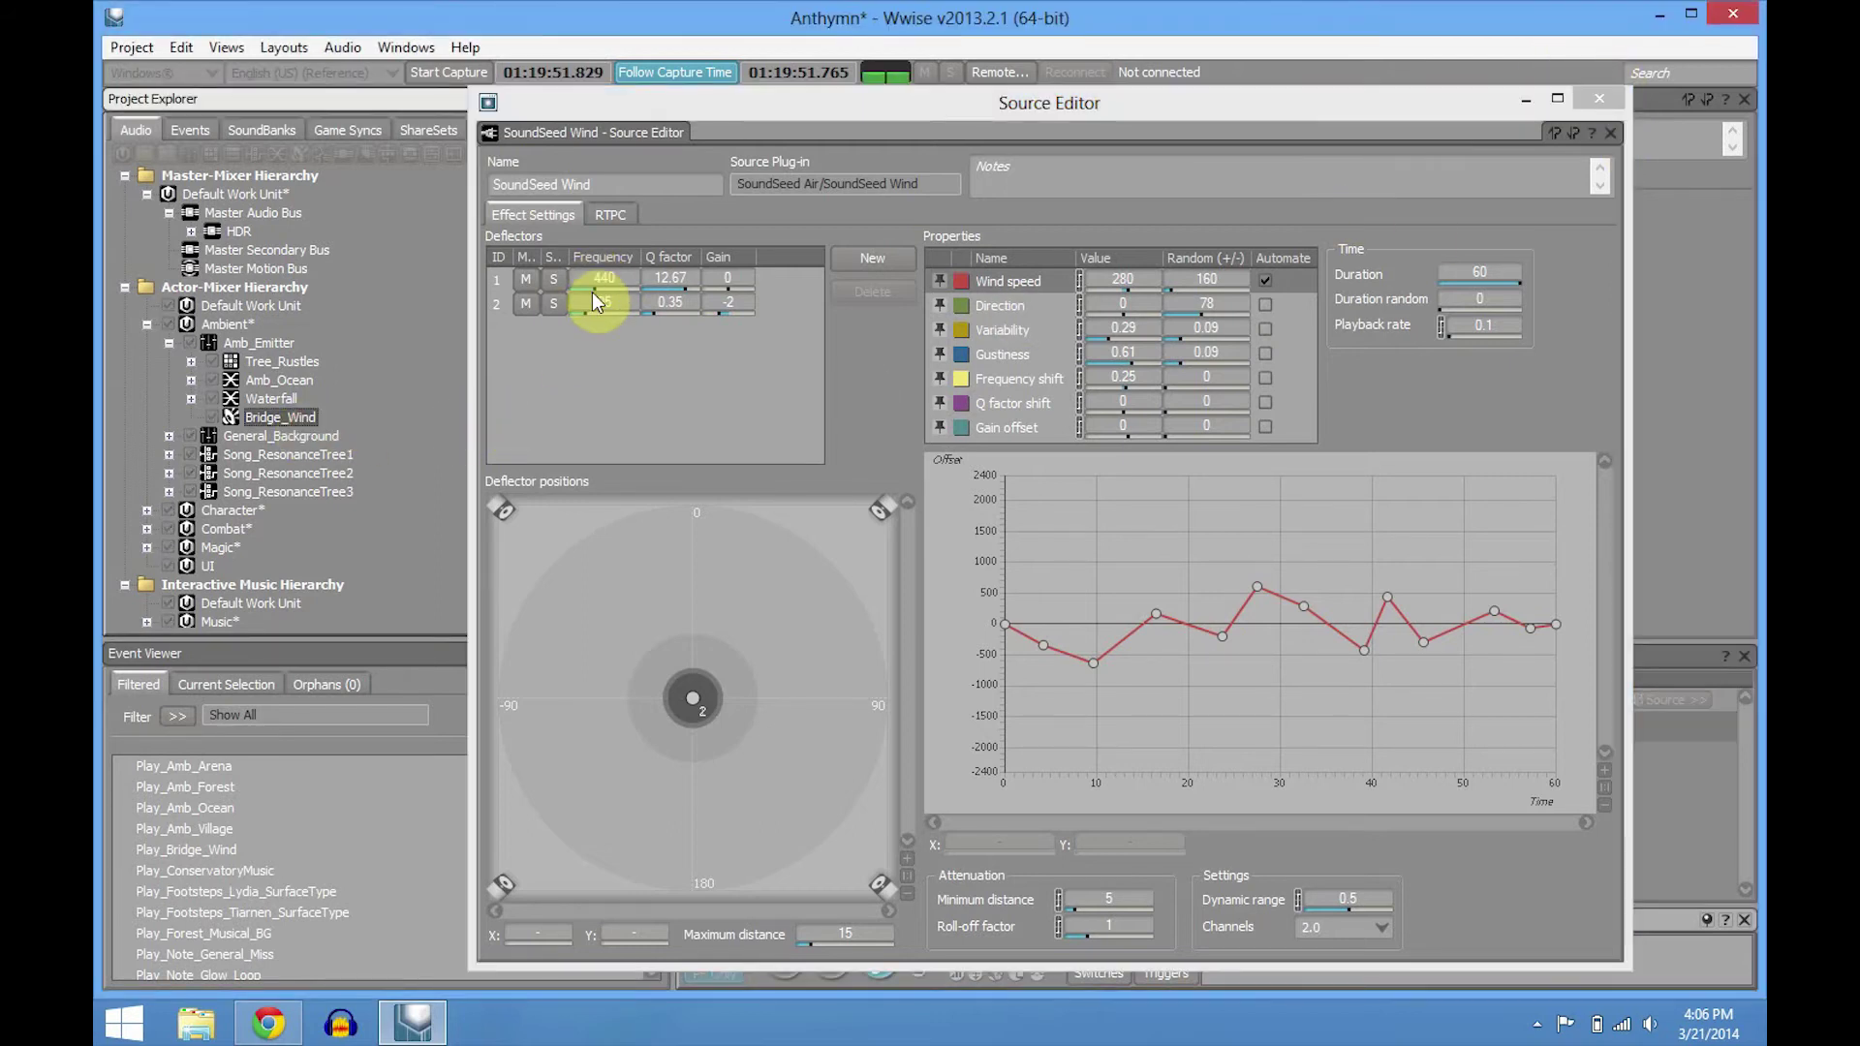
drag(596, 288, 562, 303)
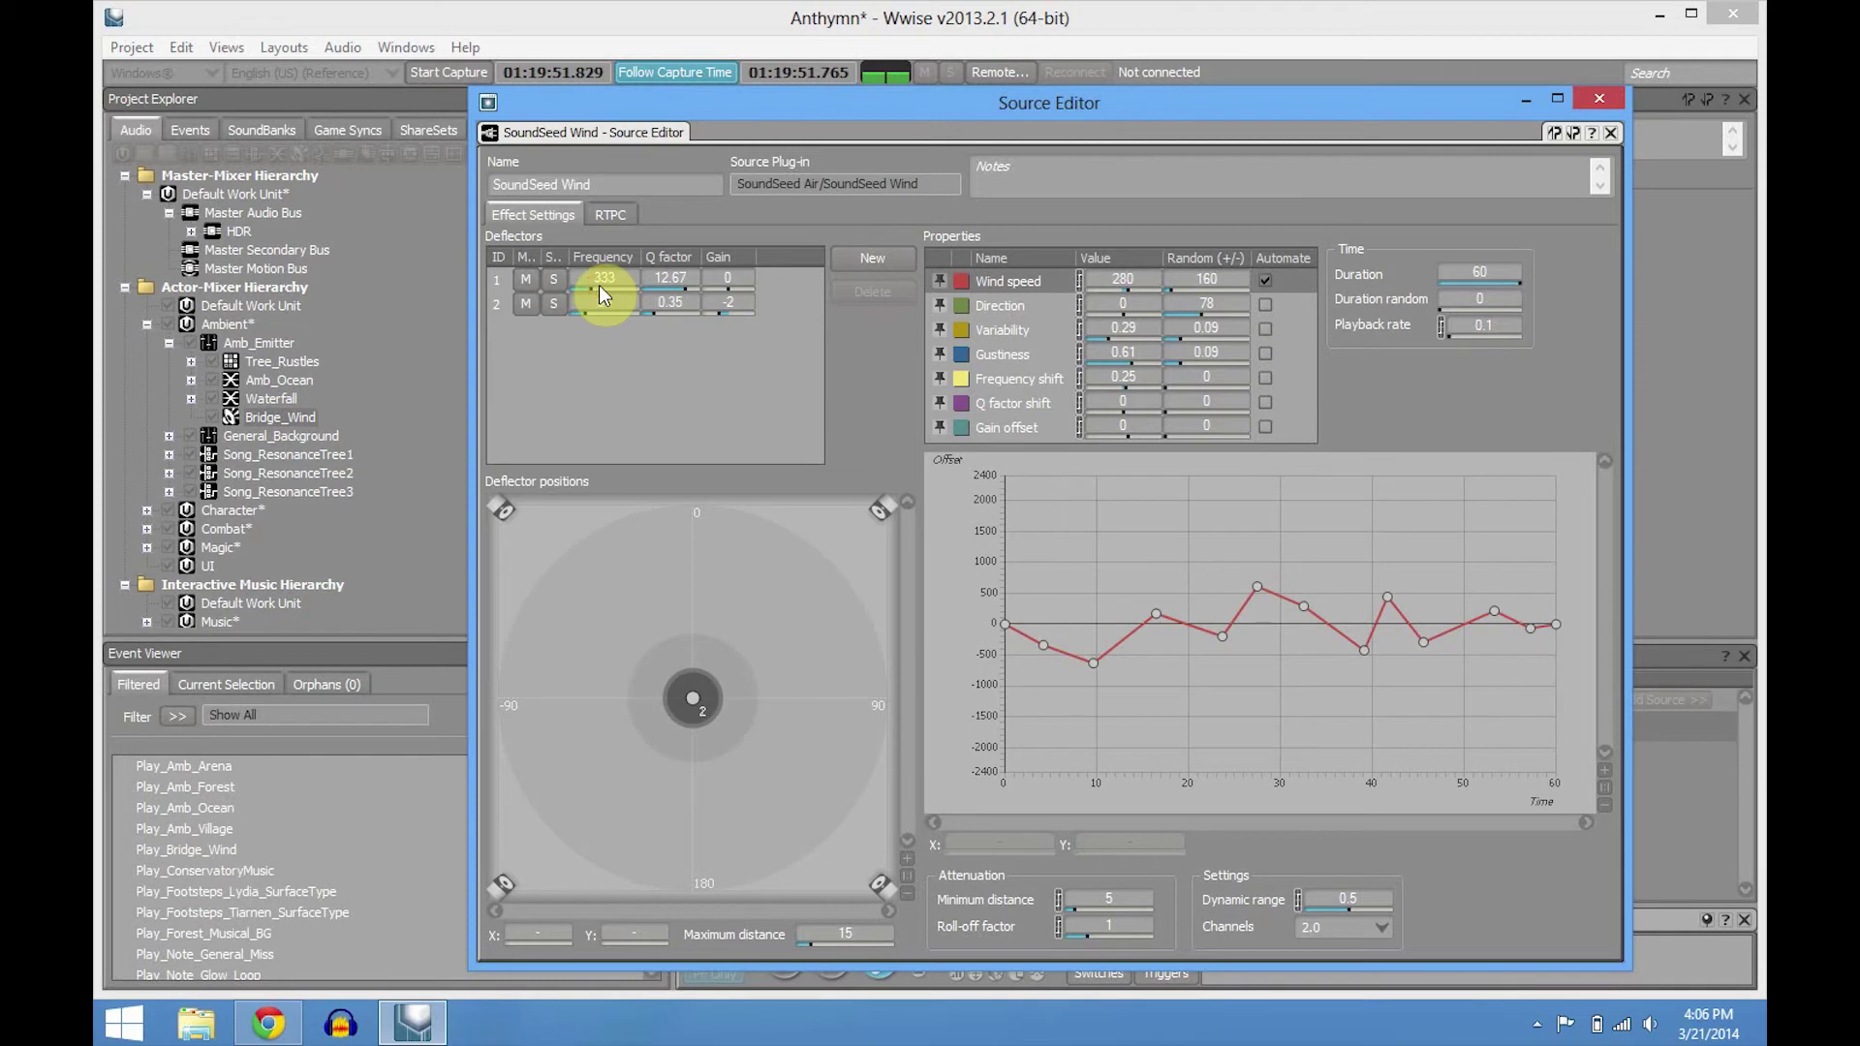
- Restore the first deflector's frequency to 440 and close the SoundSeed Wind Source Editor
click(611, 277)
text(440)
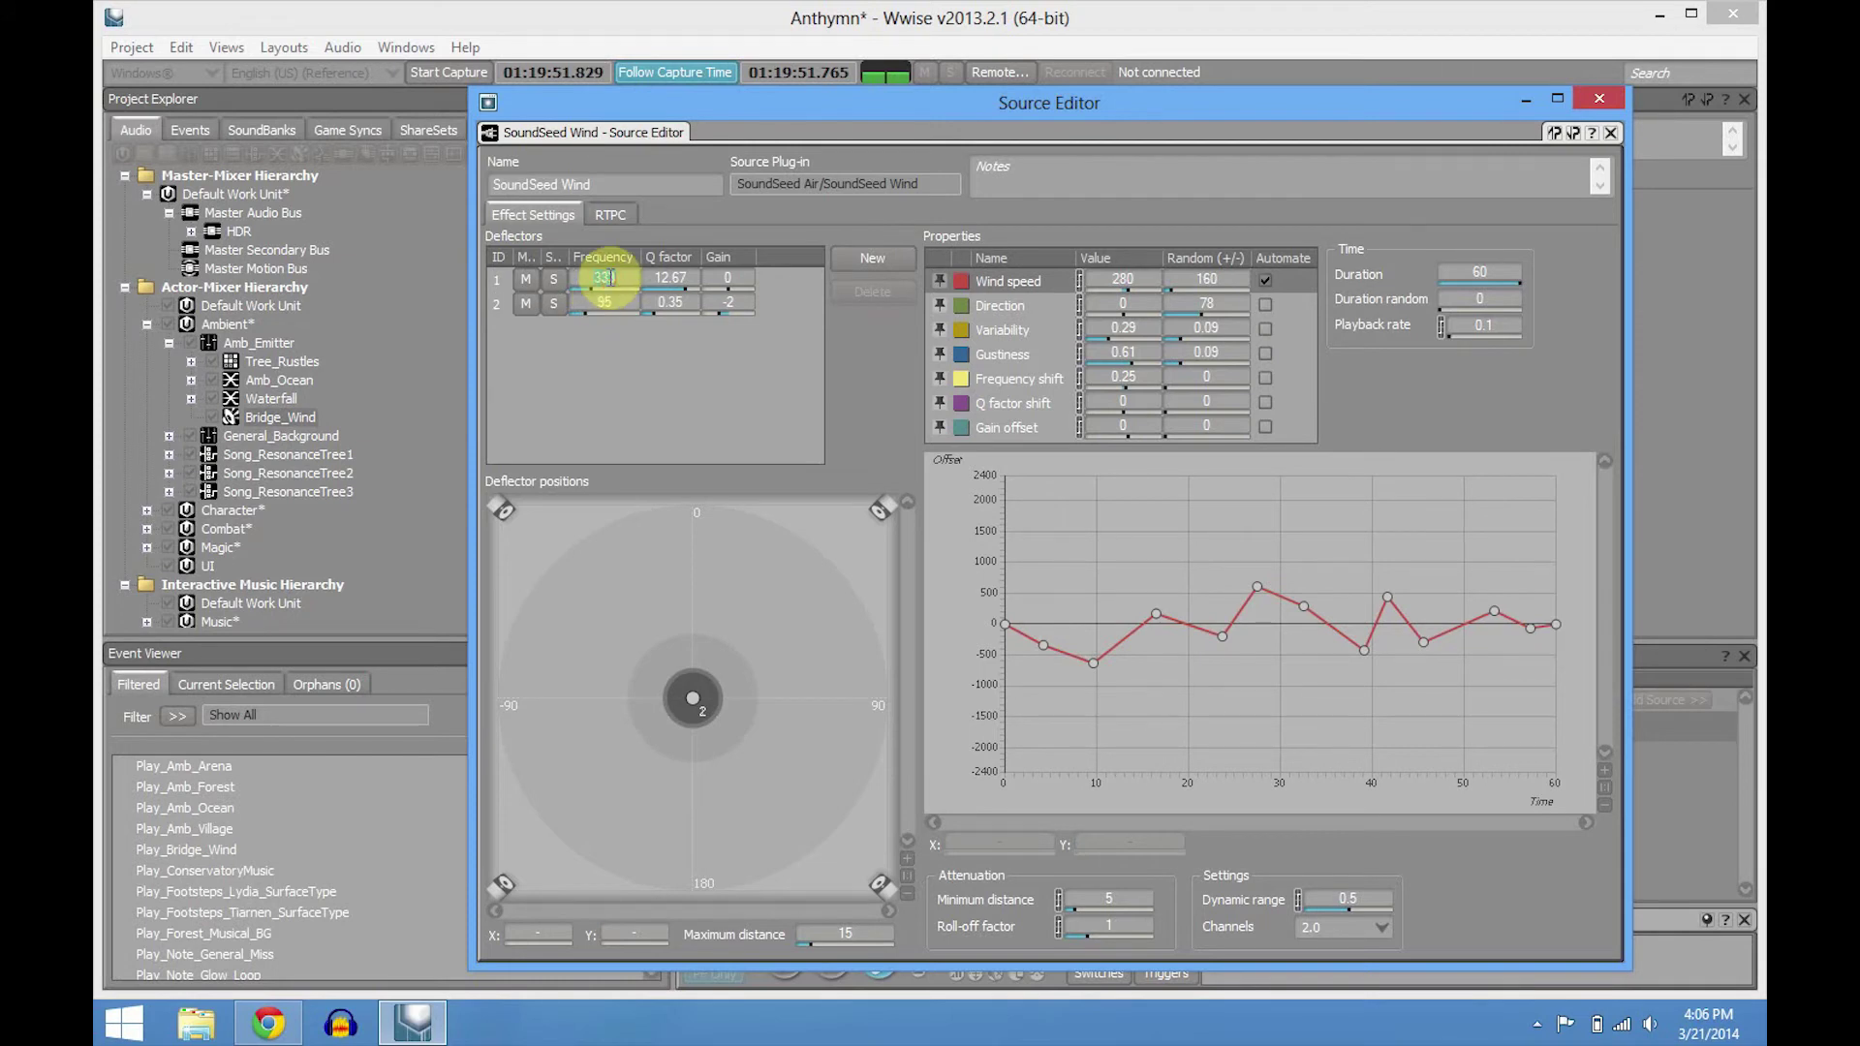
key(Return)
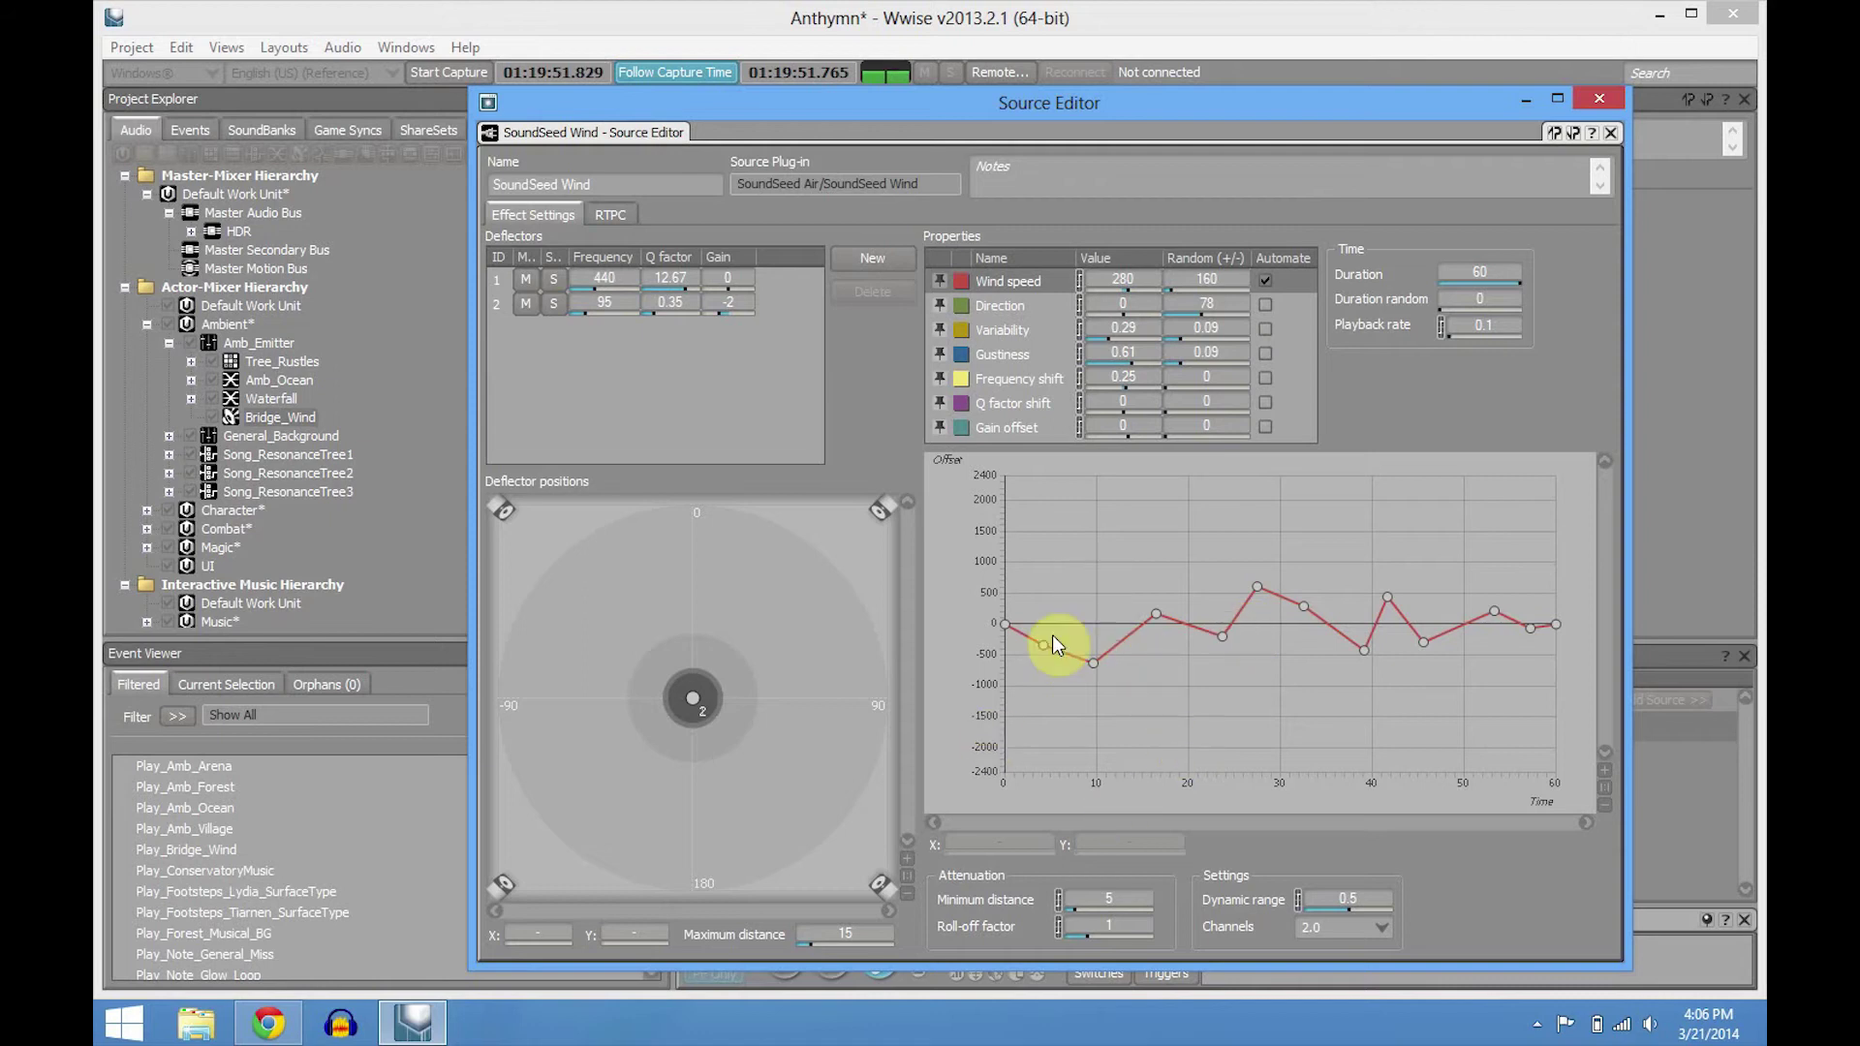
click(1610, 101)
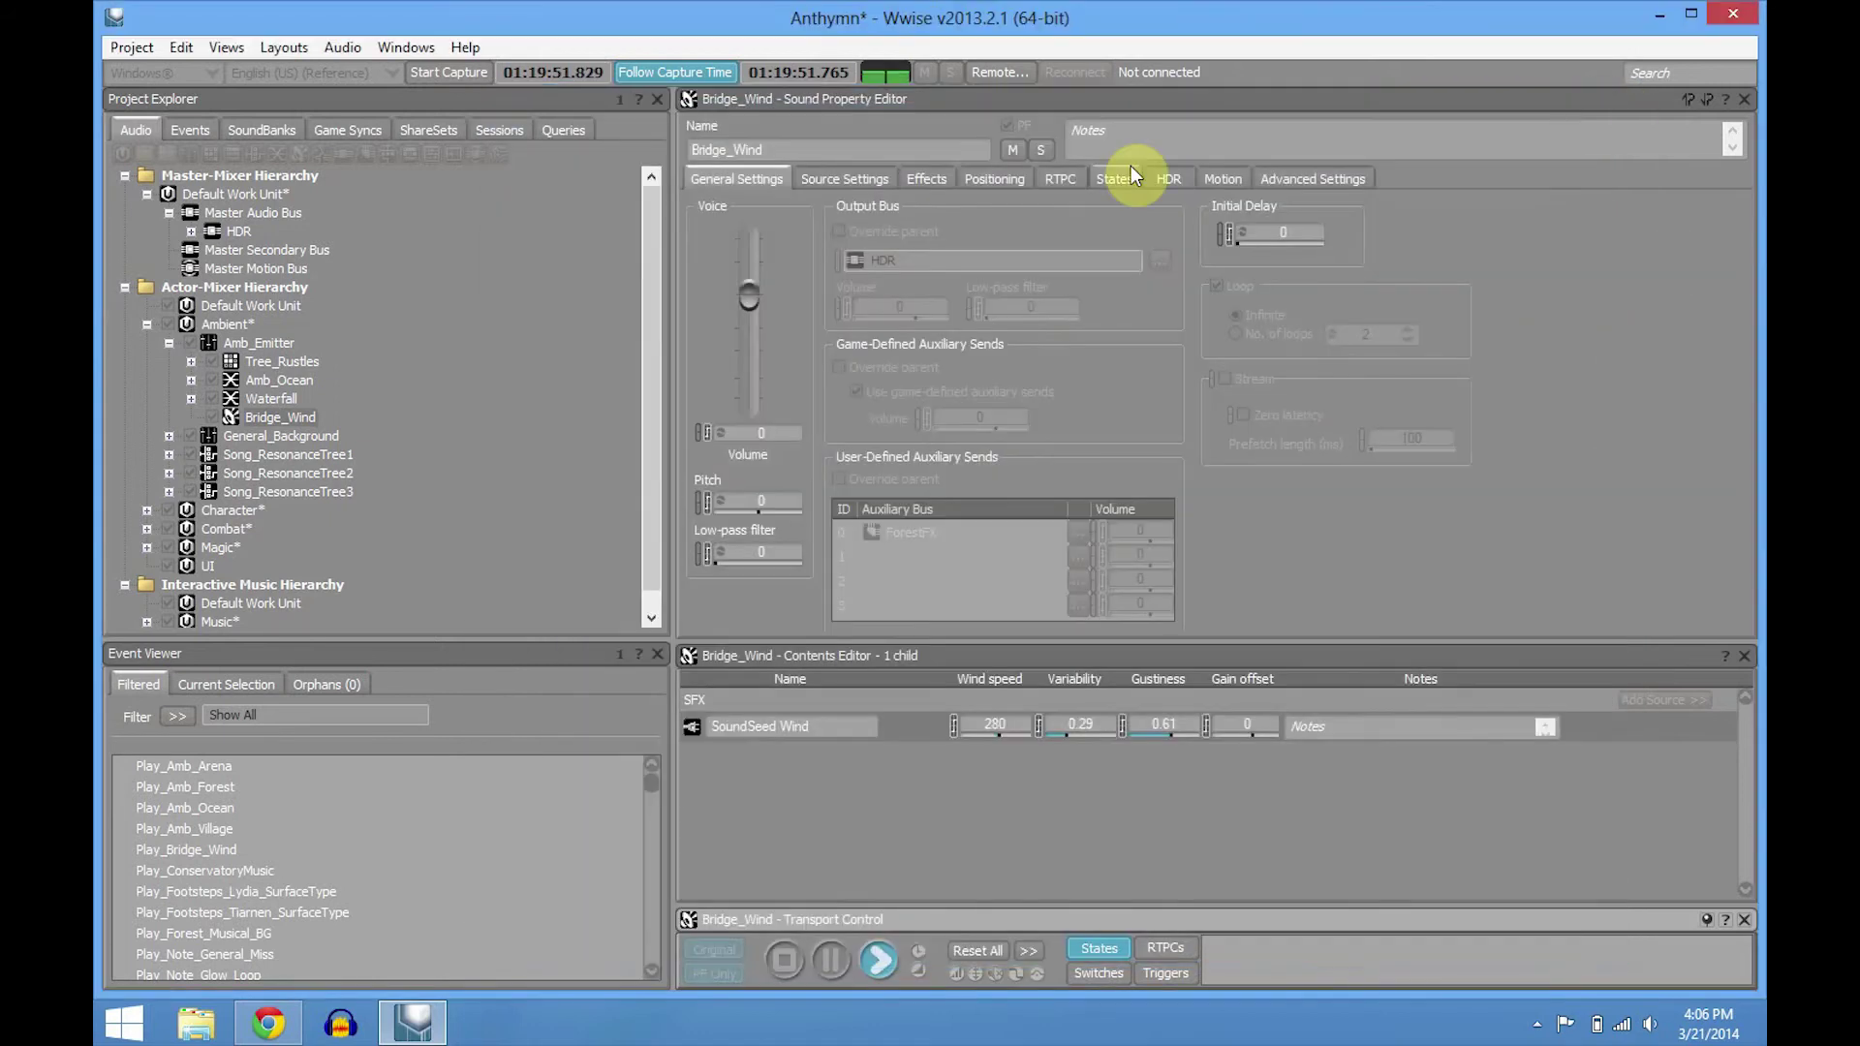
- Collapse Amb_Emitter and show the General_Background actor-mixer's settings and child containers
click(170, 342)
click(197, 363)
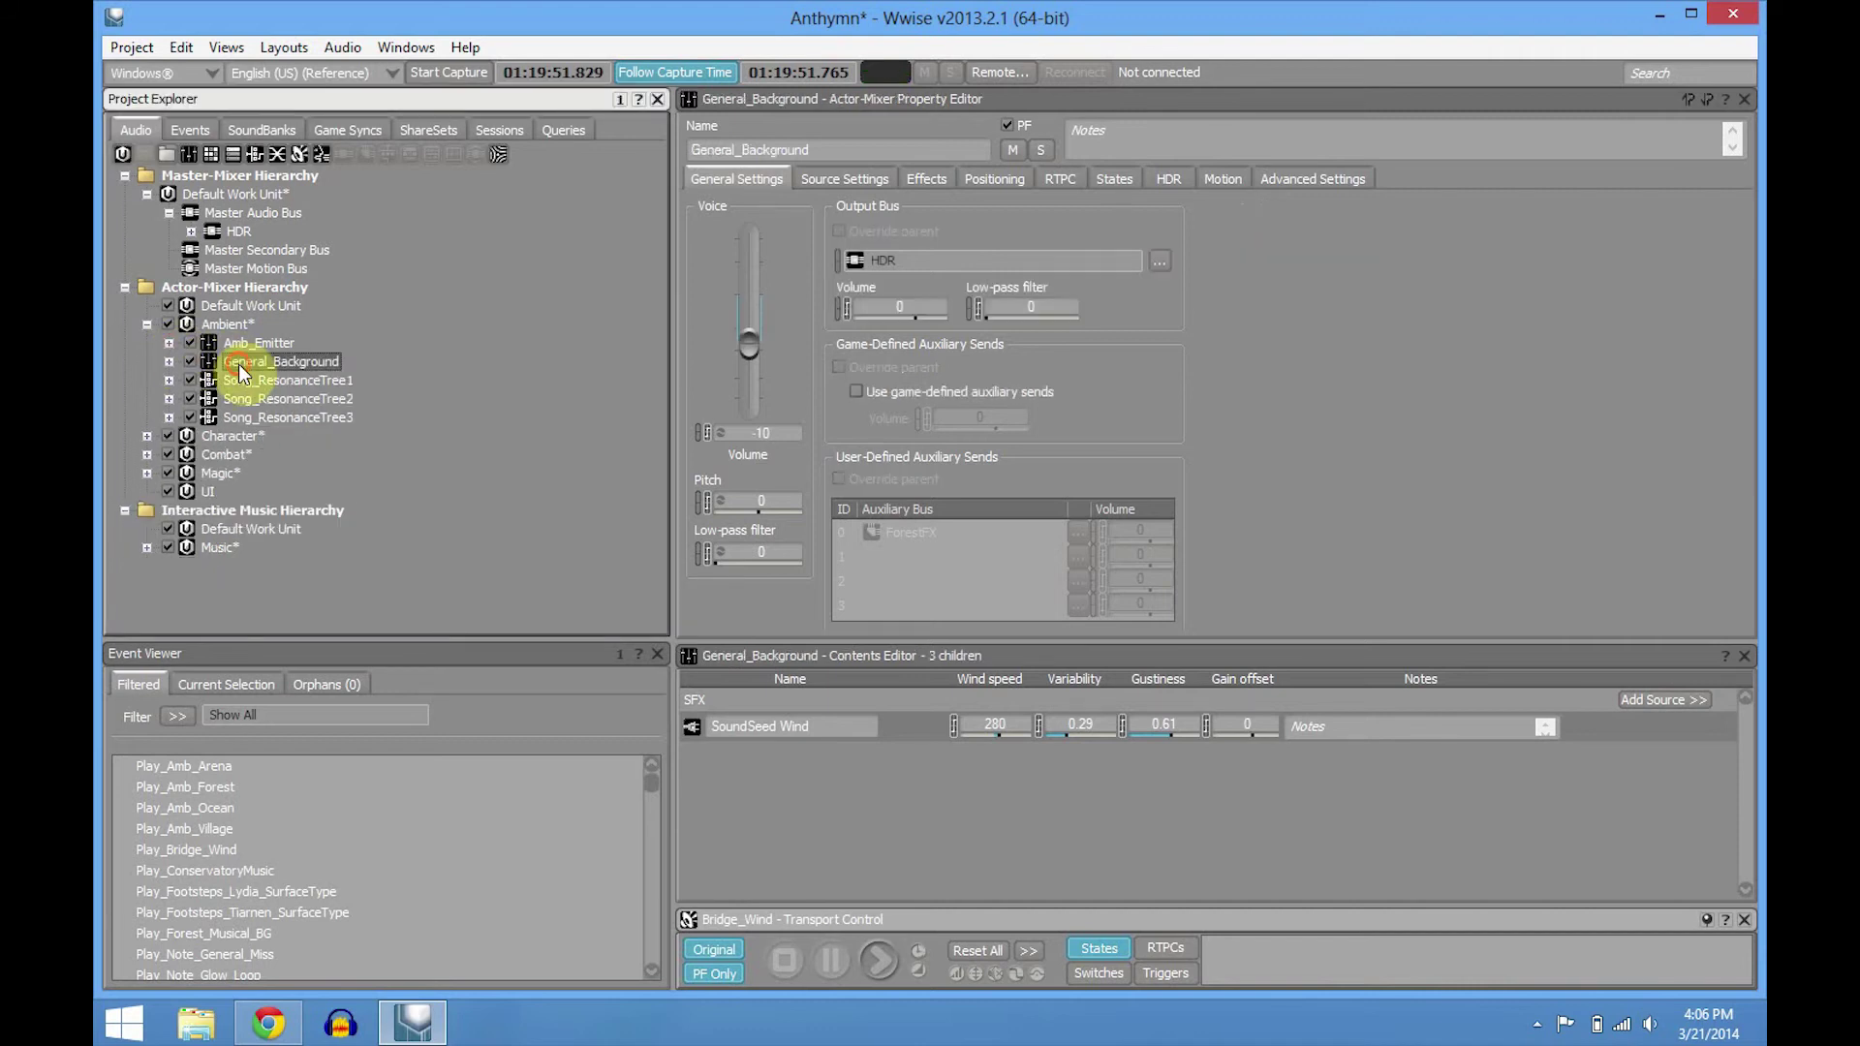
click(170, 360)
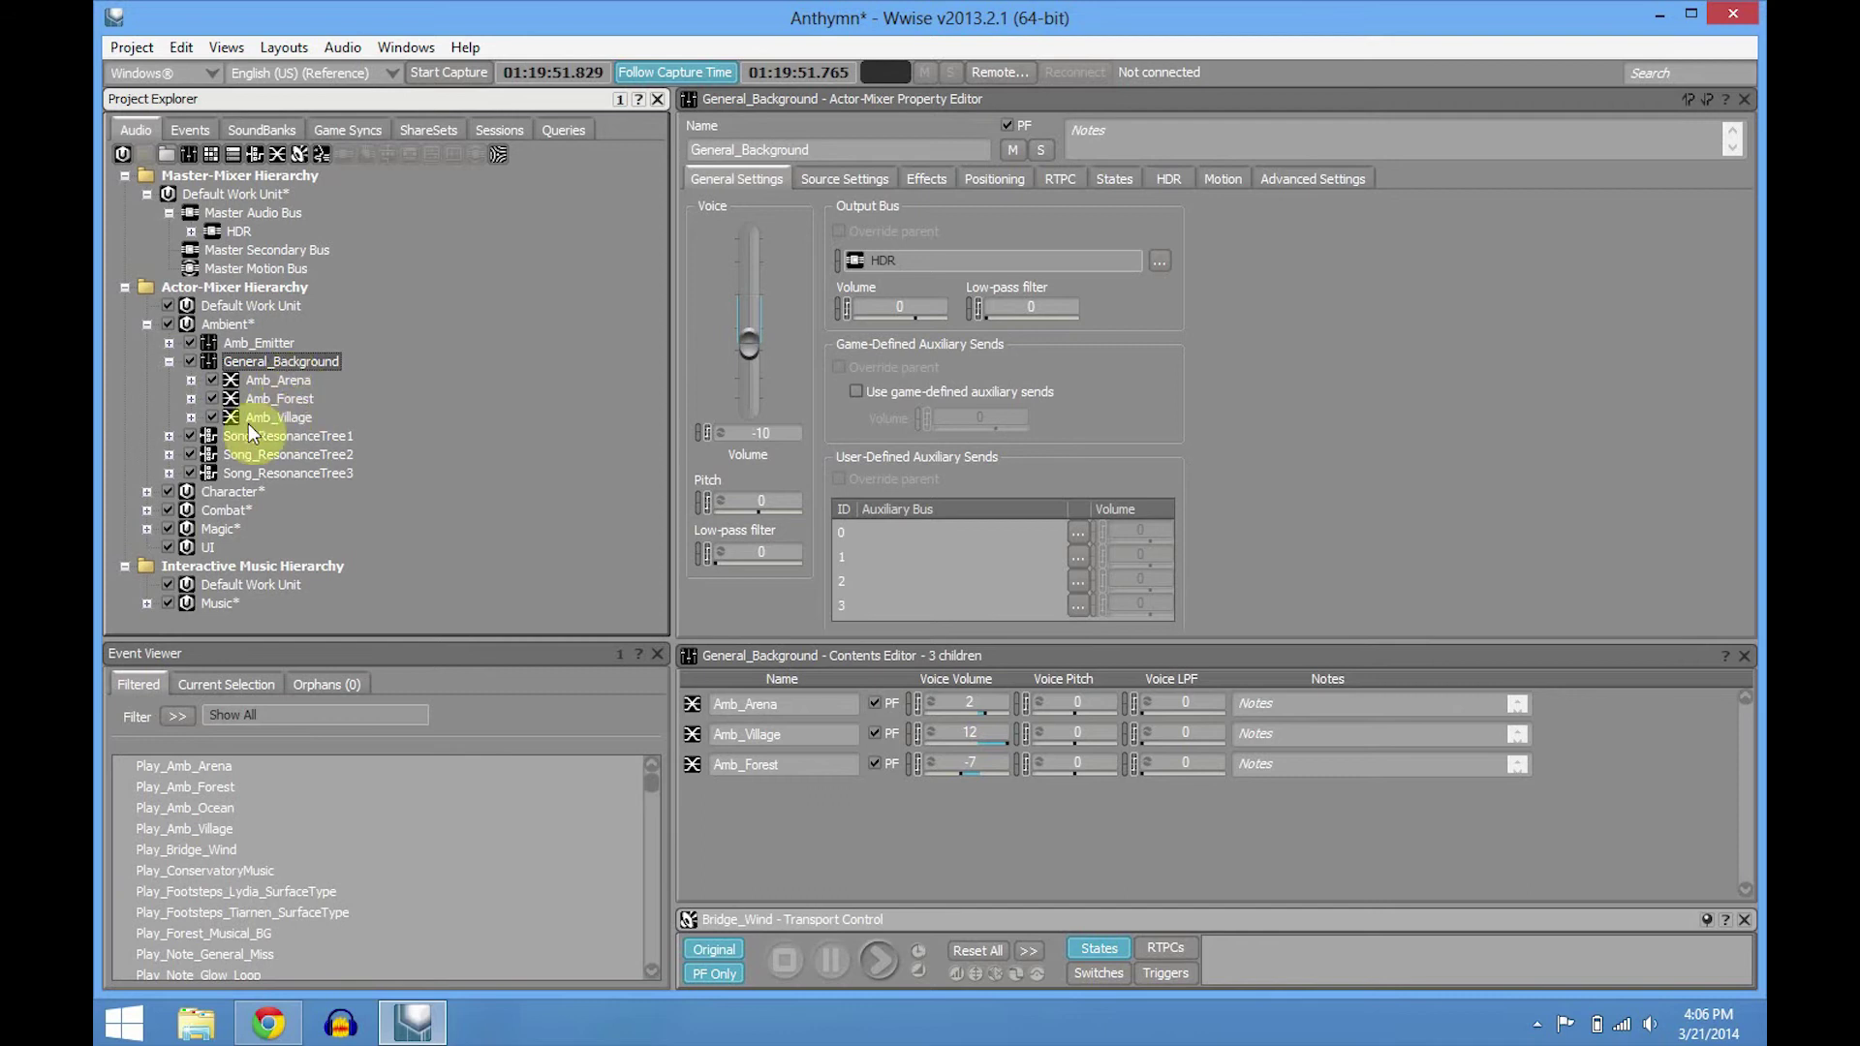
- Expand Amb_Village and examine the Vilage_Animals random container's settings and its animal and silence sounds
click(192, 417)
click(300, 435)
click(213, 436)
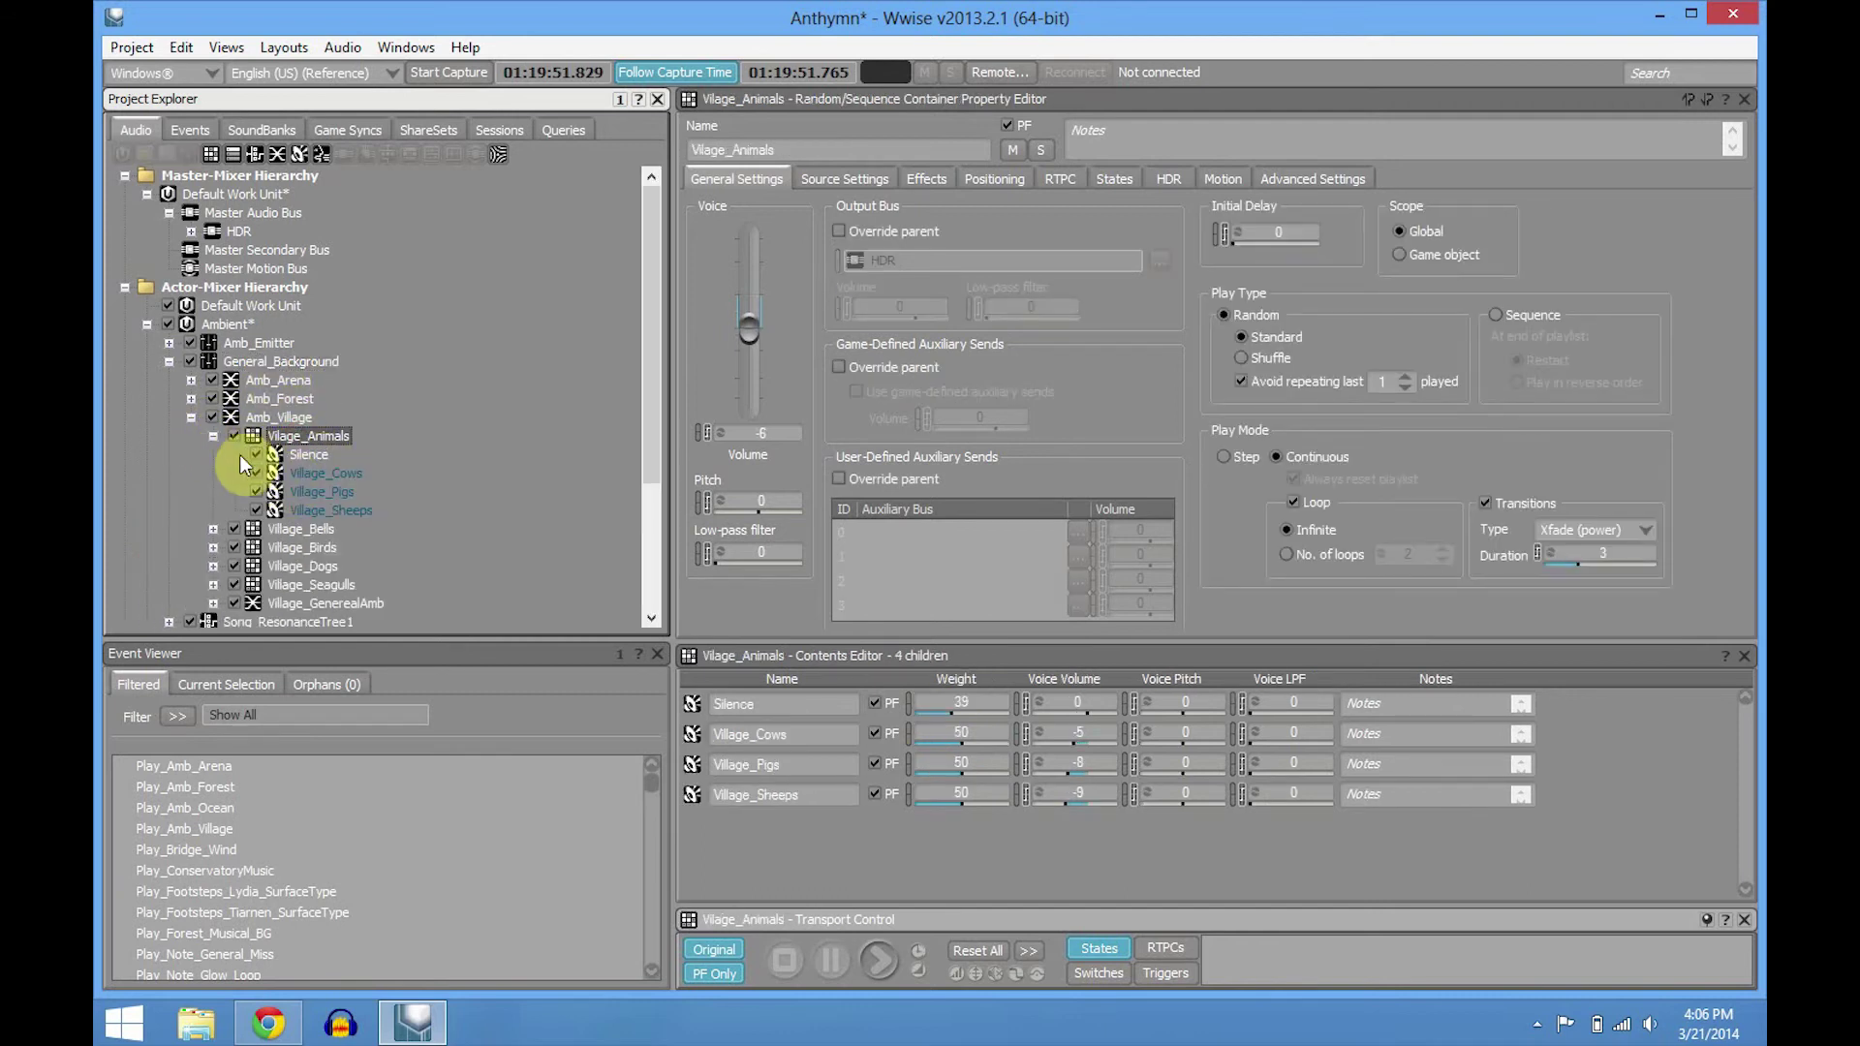
click(213, 436)
click(213, 434)
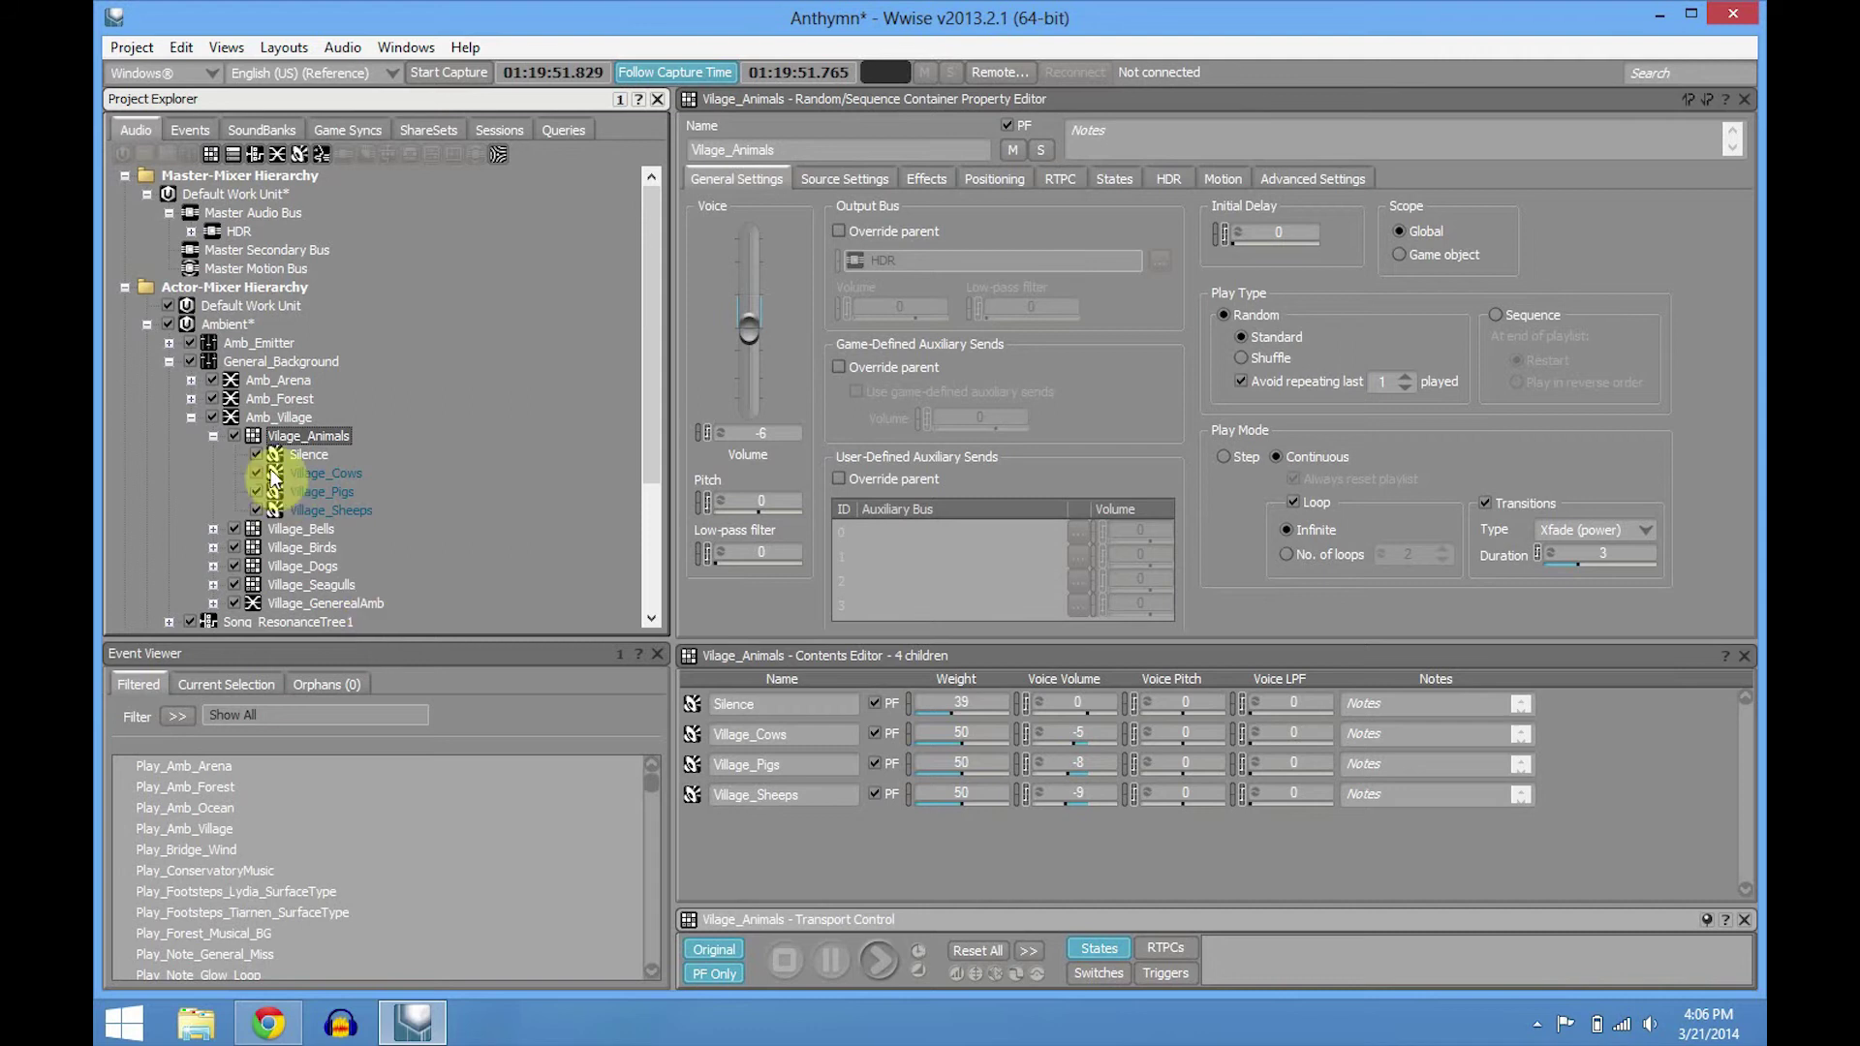
click(213, 438)
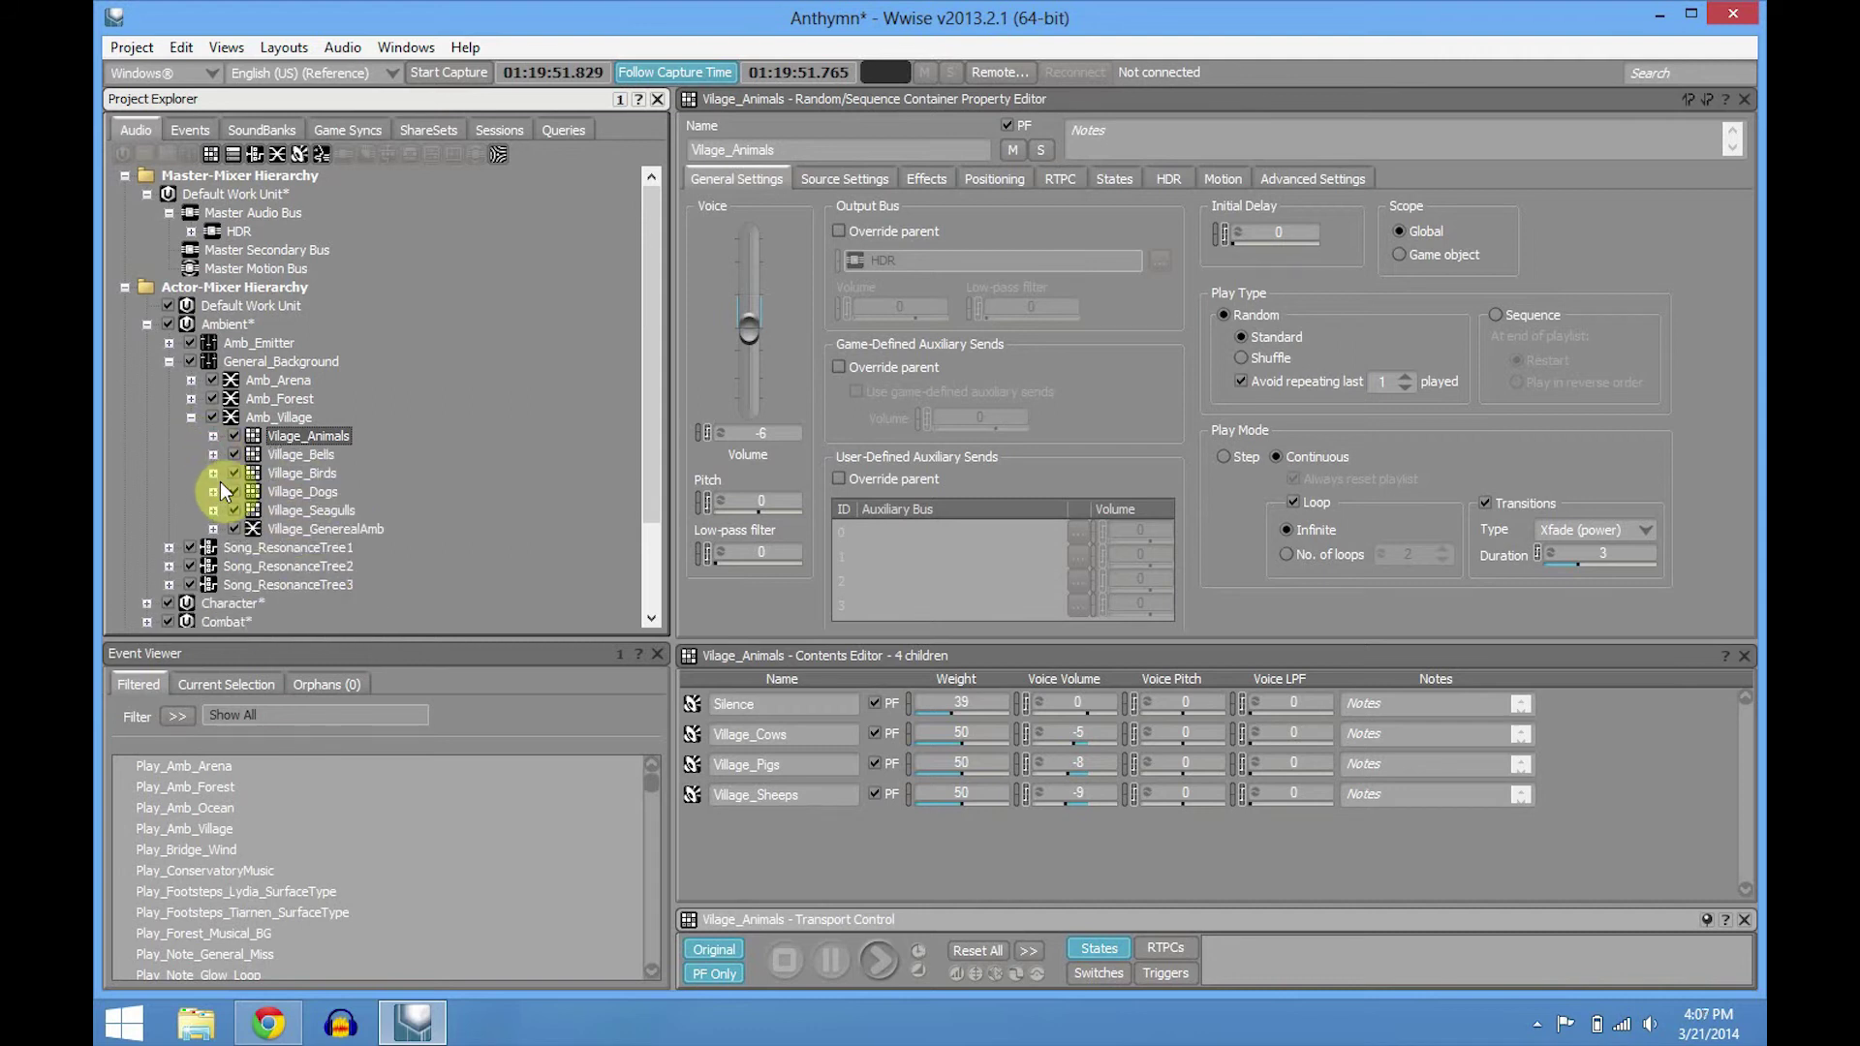
- Examine Amb_Village's blend settings and the General1 and General2 containers with their background layers inside Village_GenerealAmb
click(213, 529)
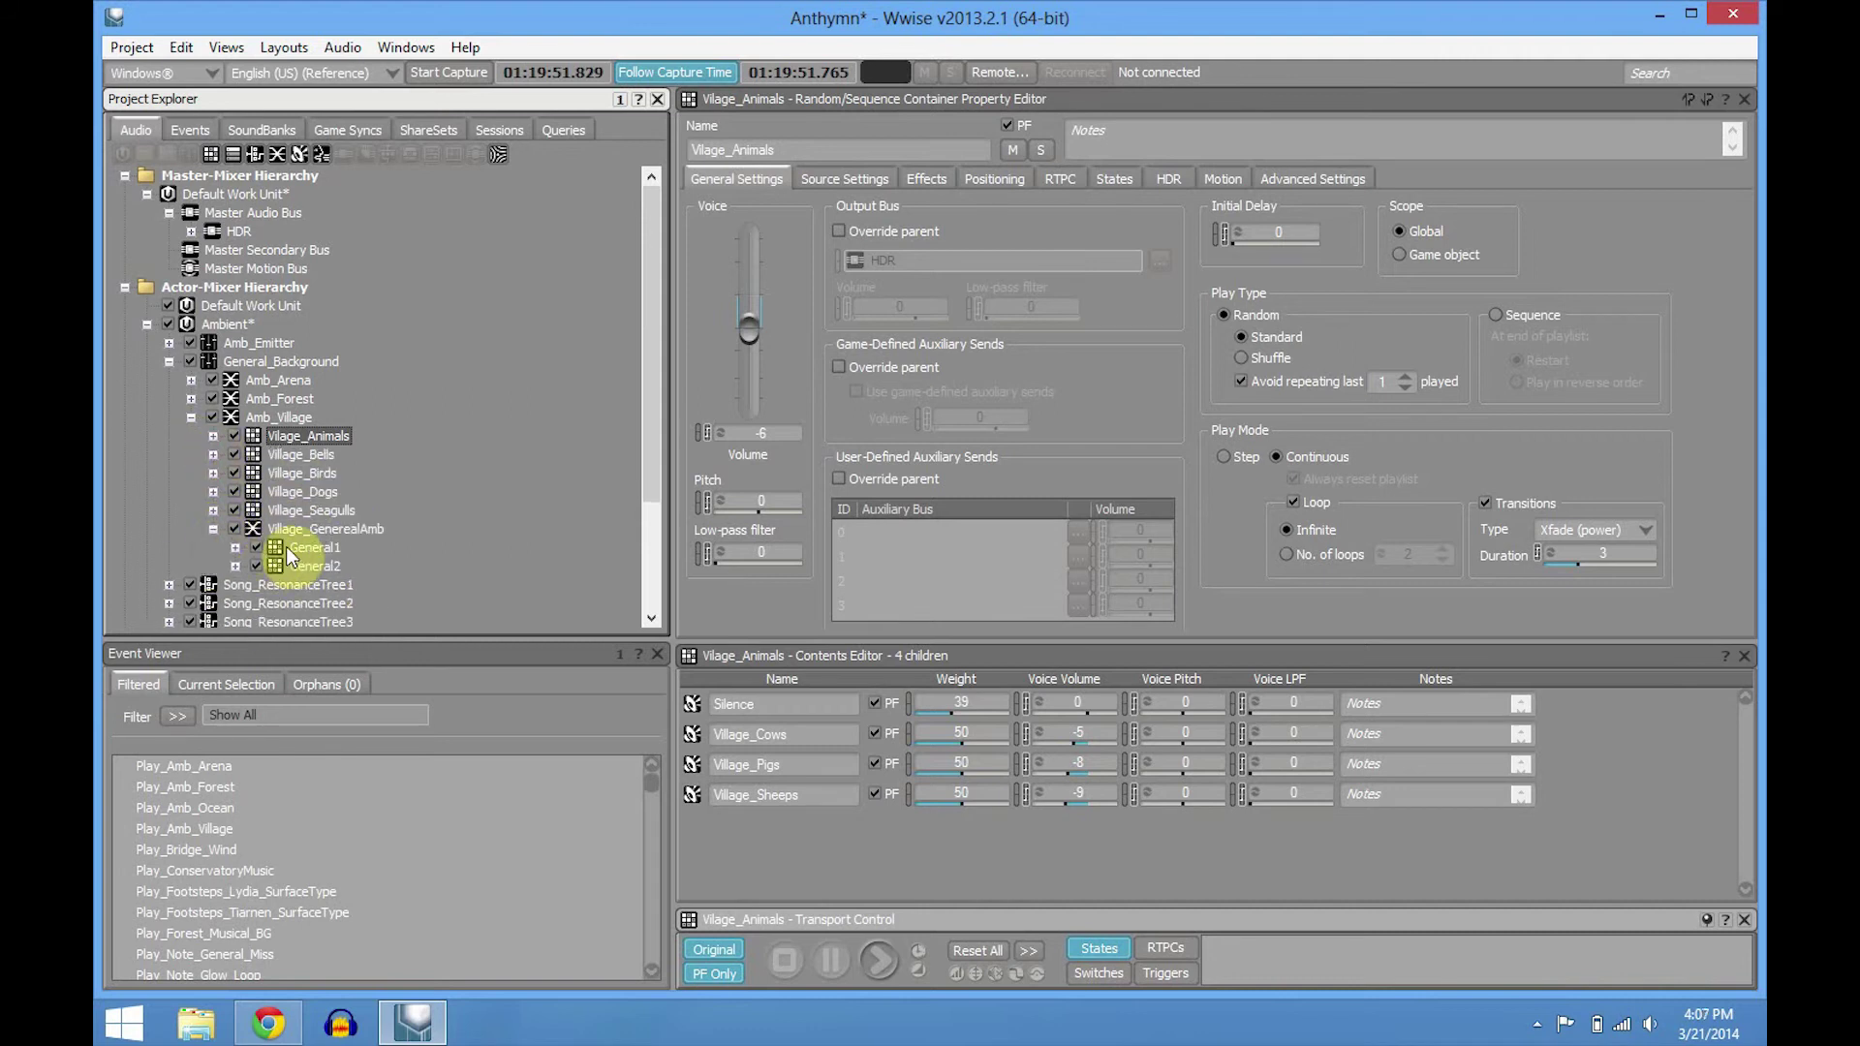
click(275, 418)
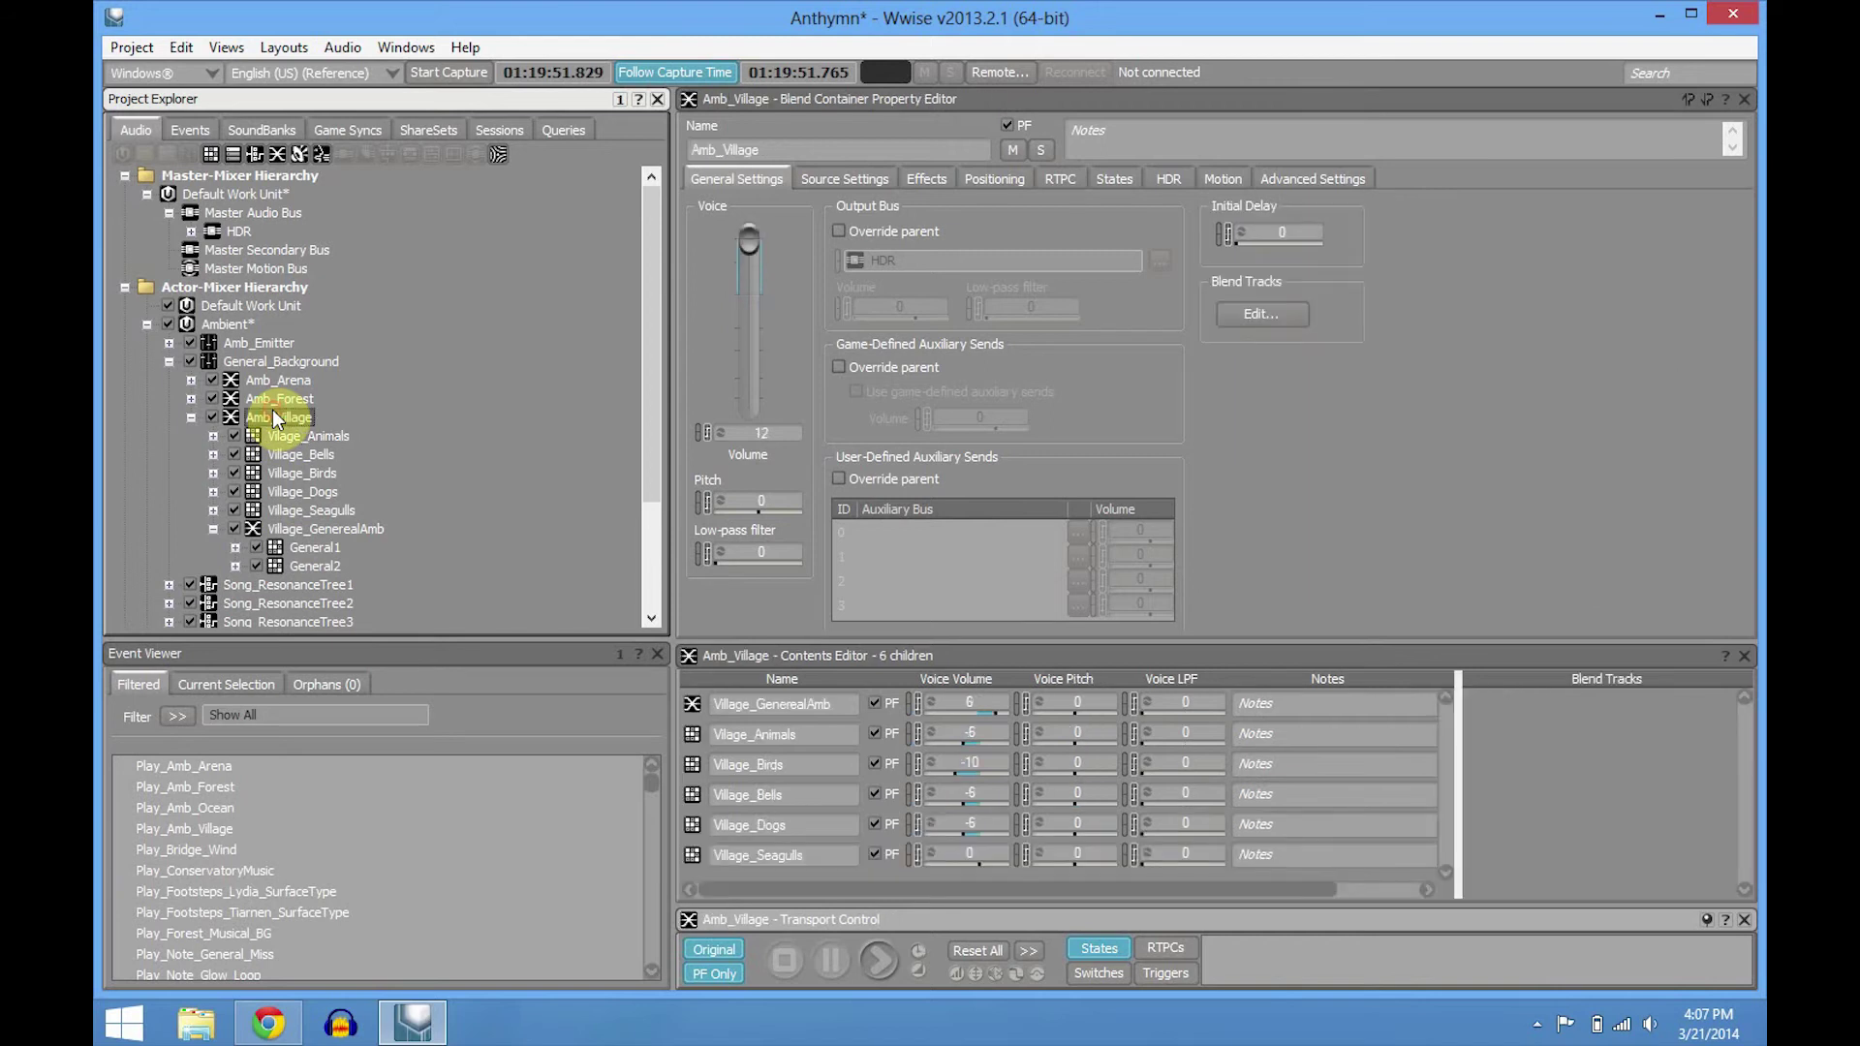
click(302, 550)
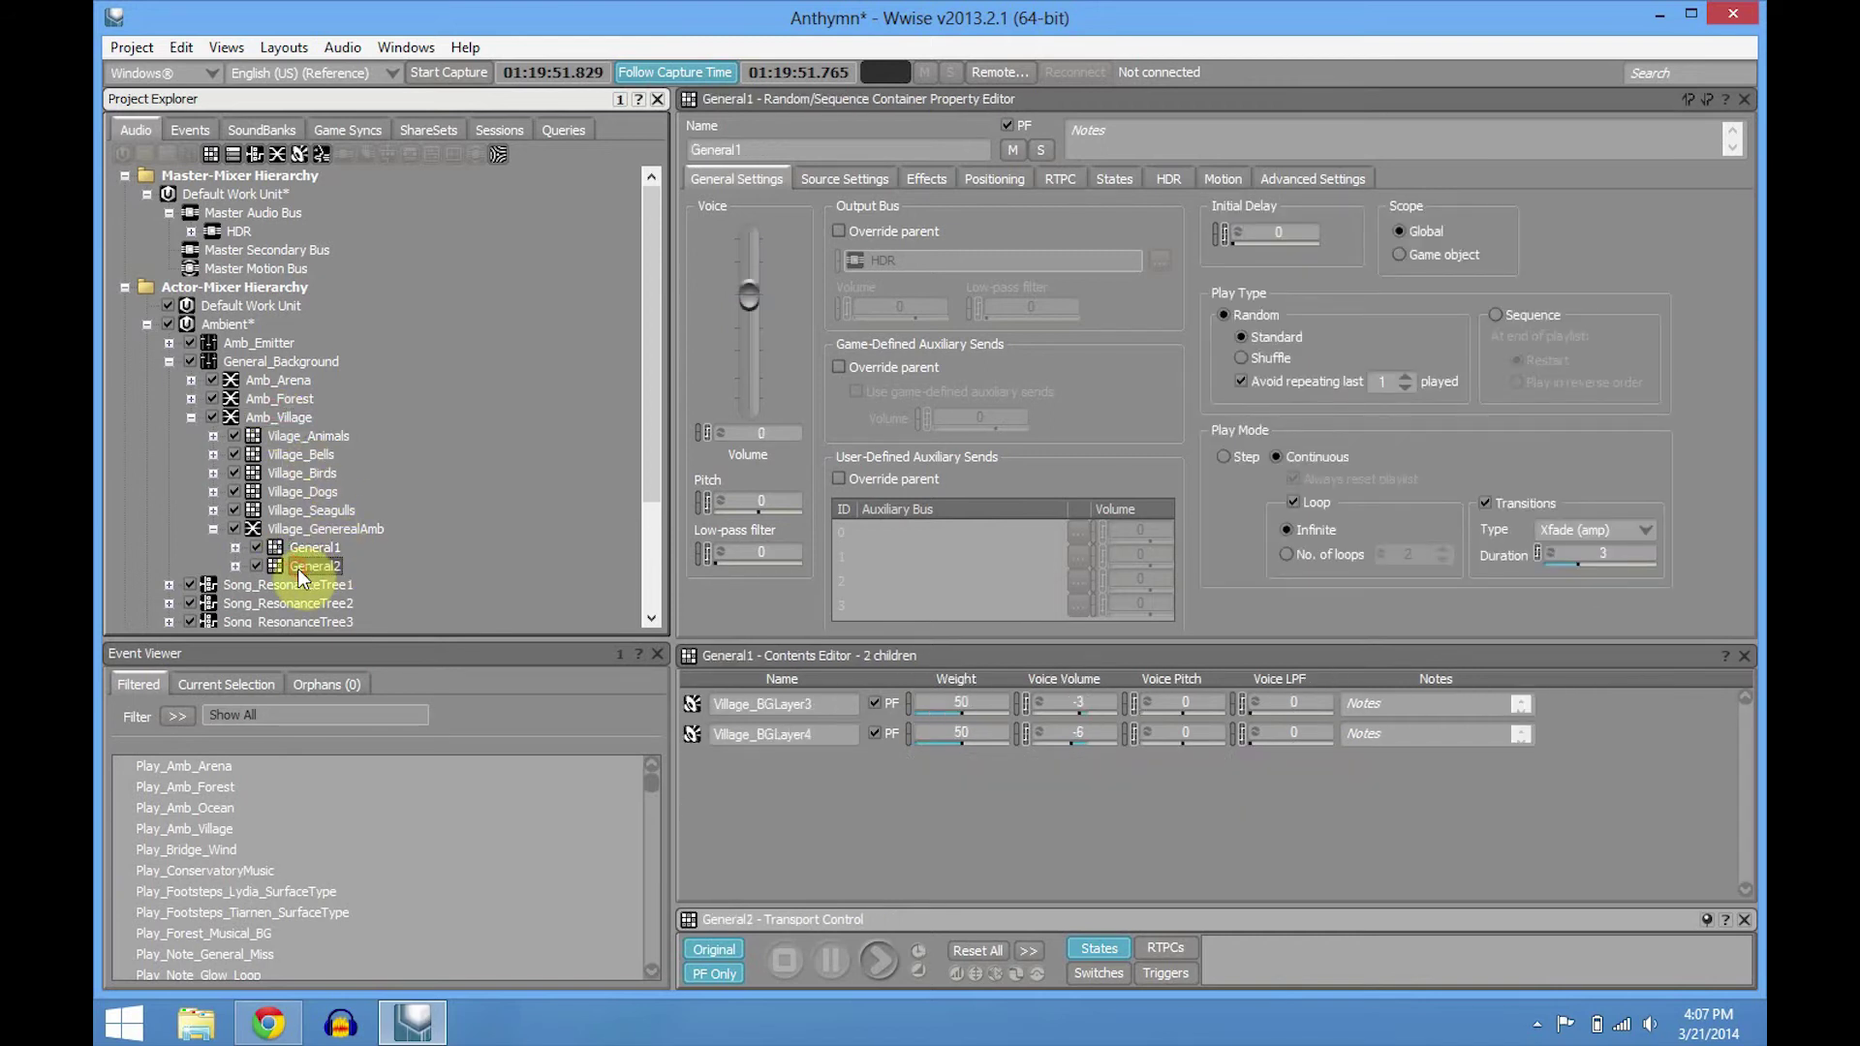
click(234, 547)
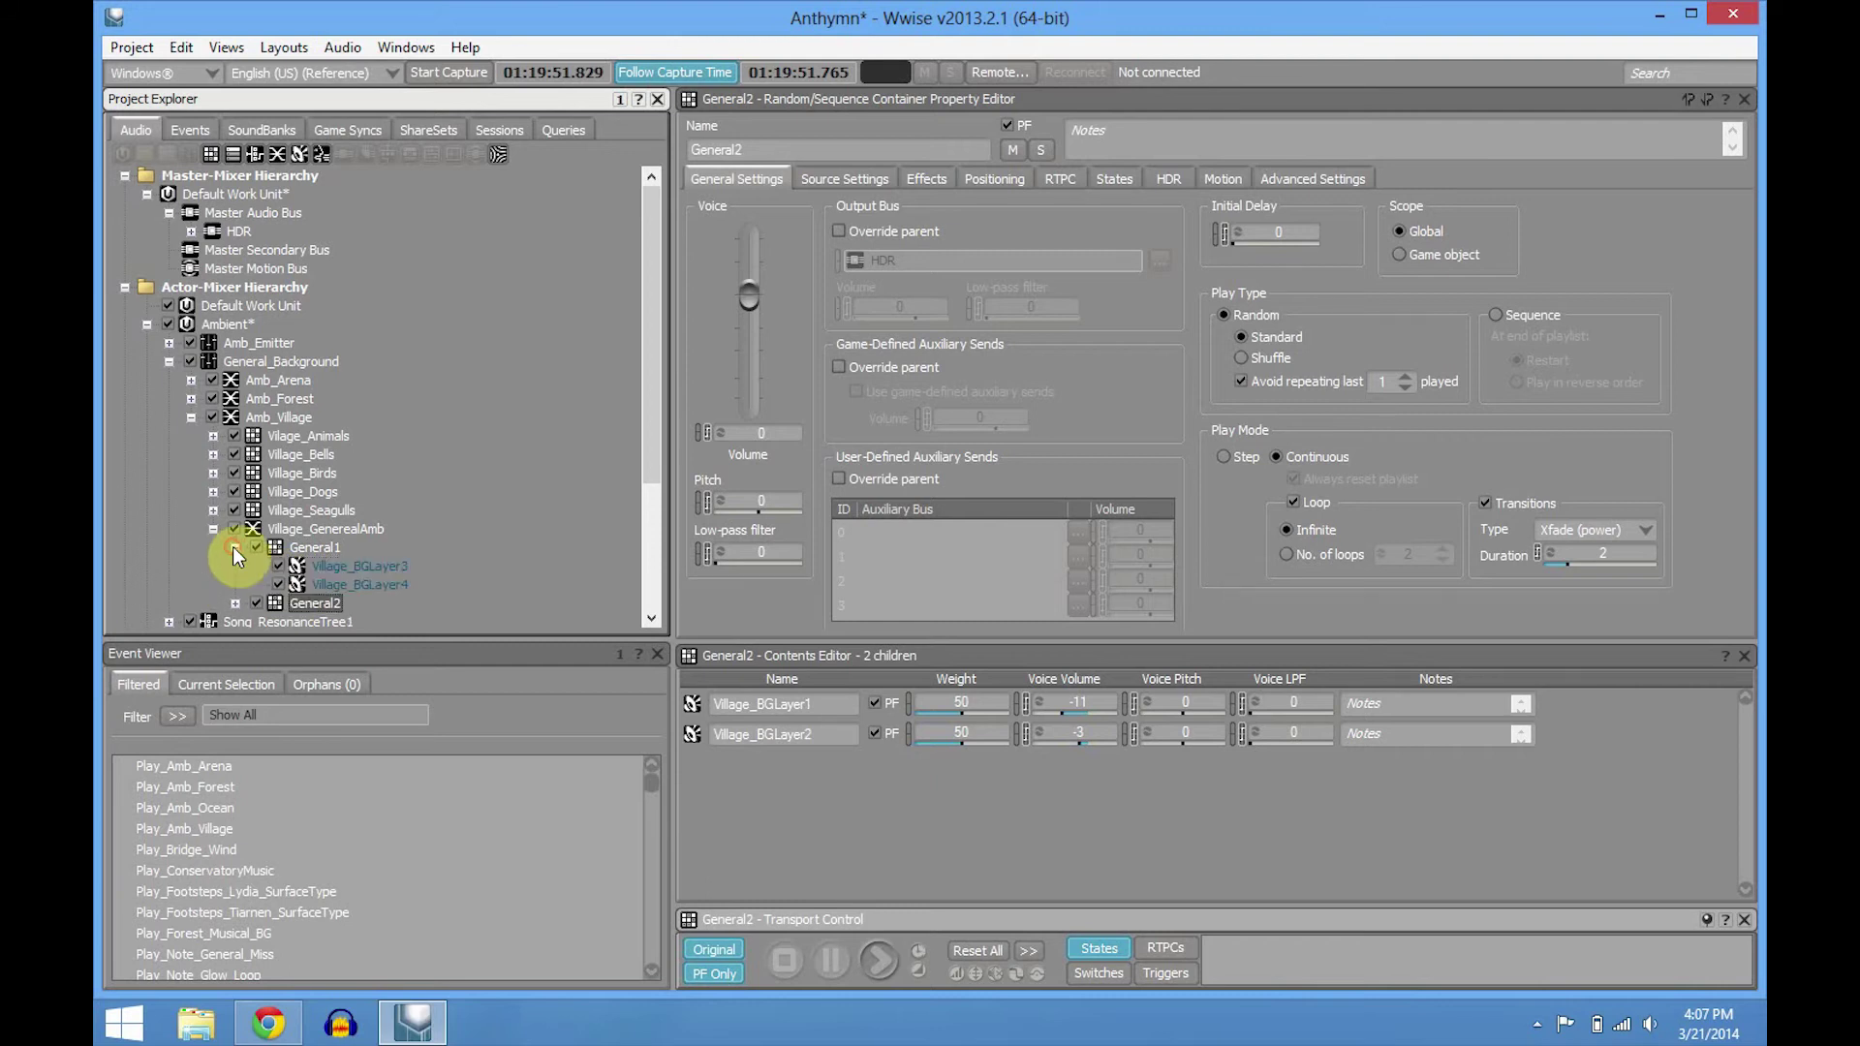
click(234, 604)
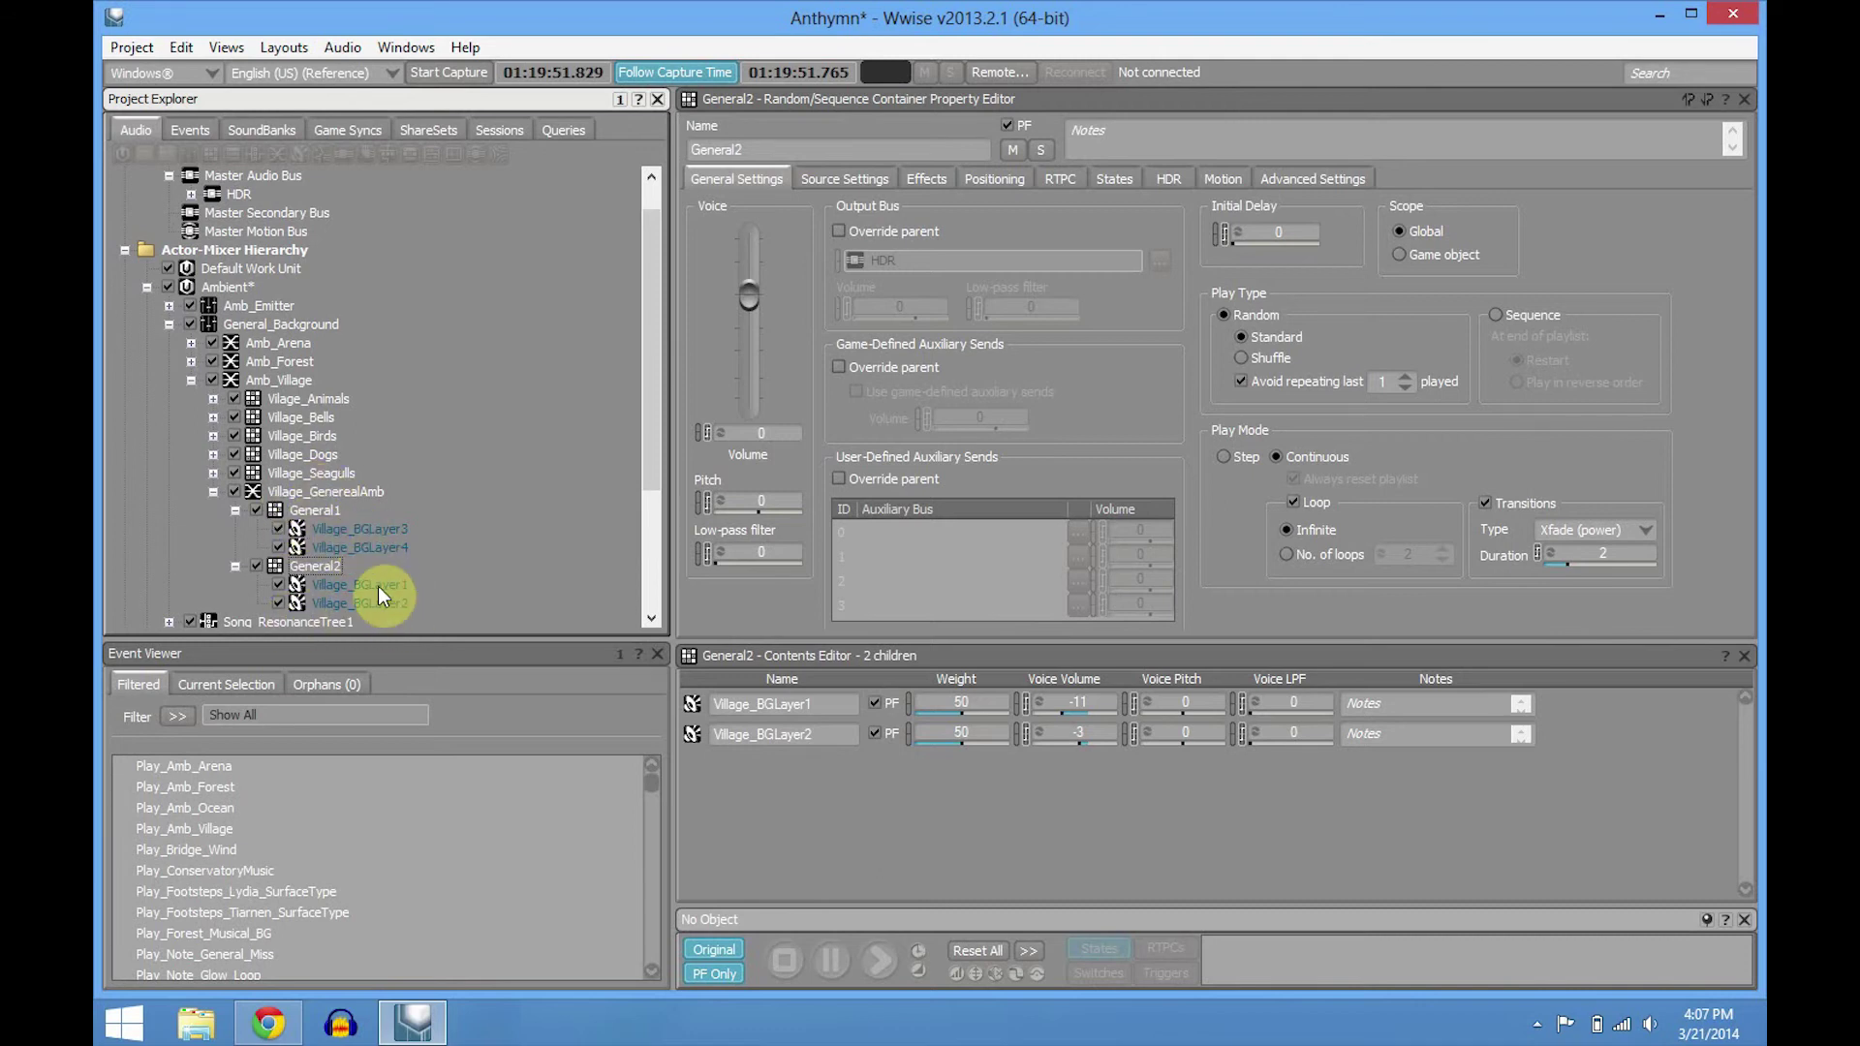
click(213, 491)
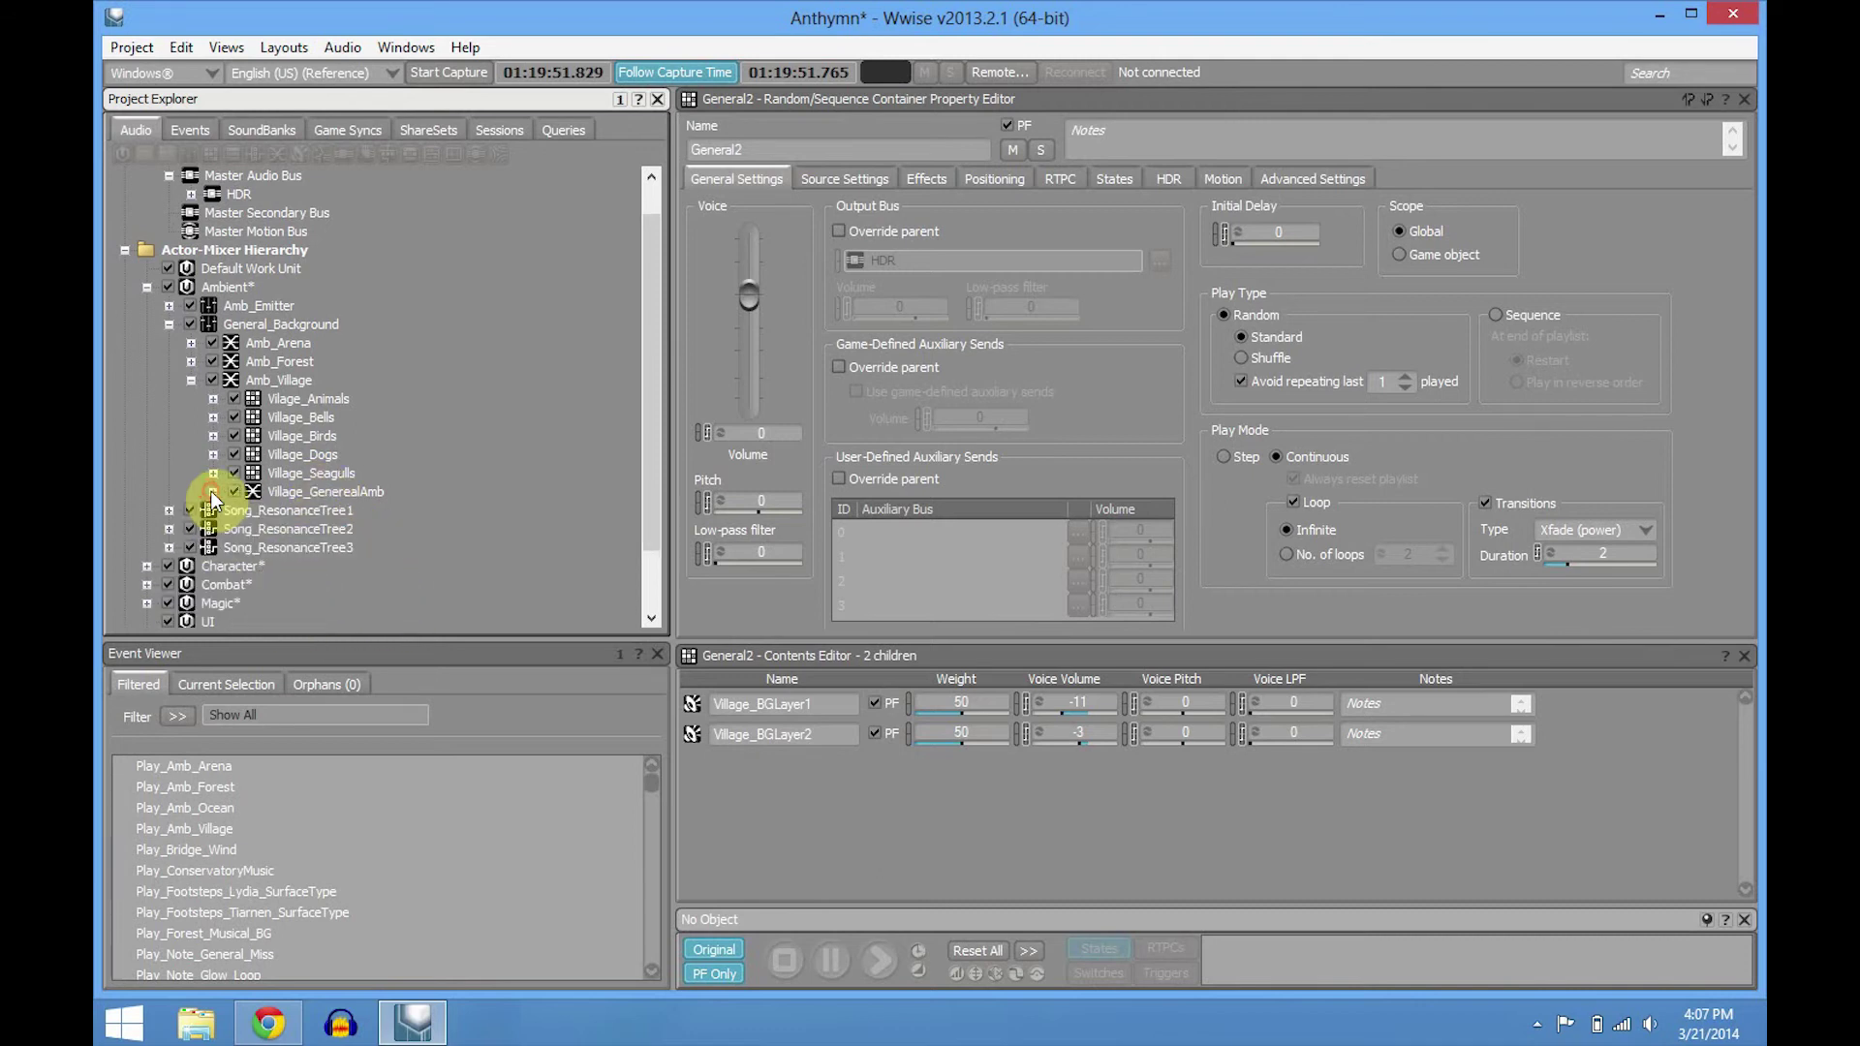
- Inspect the Village_Birds and Village_Bells contents, and collapse Amb_Village and General_Background
click(214, 437)
click(213, 438)
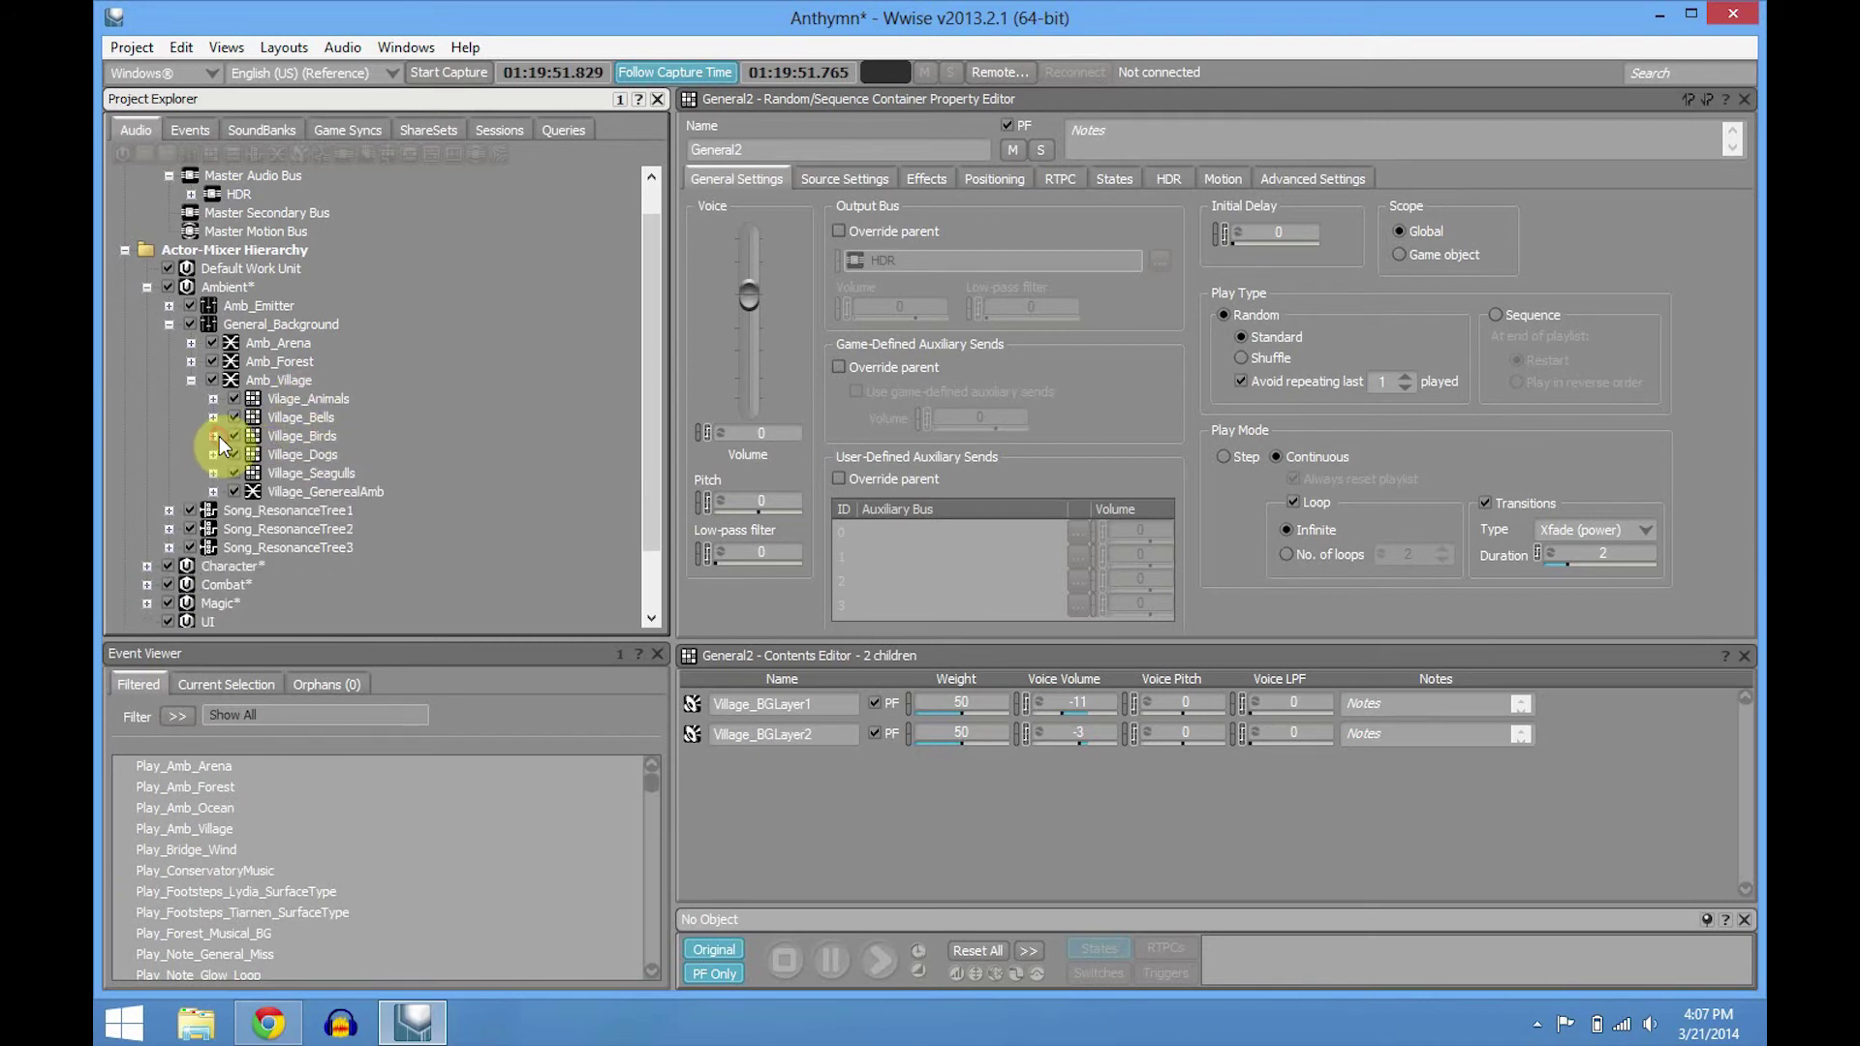
click(213, 418)
click(217, 415)
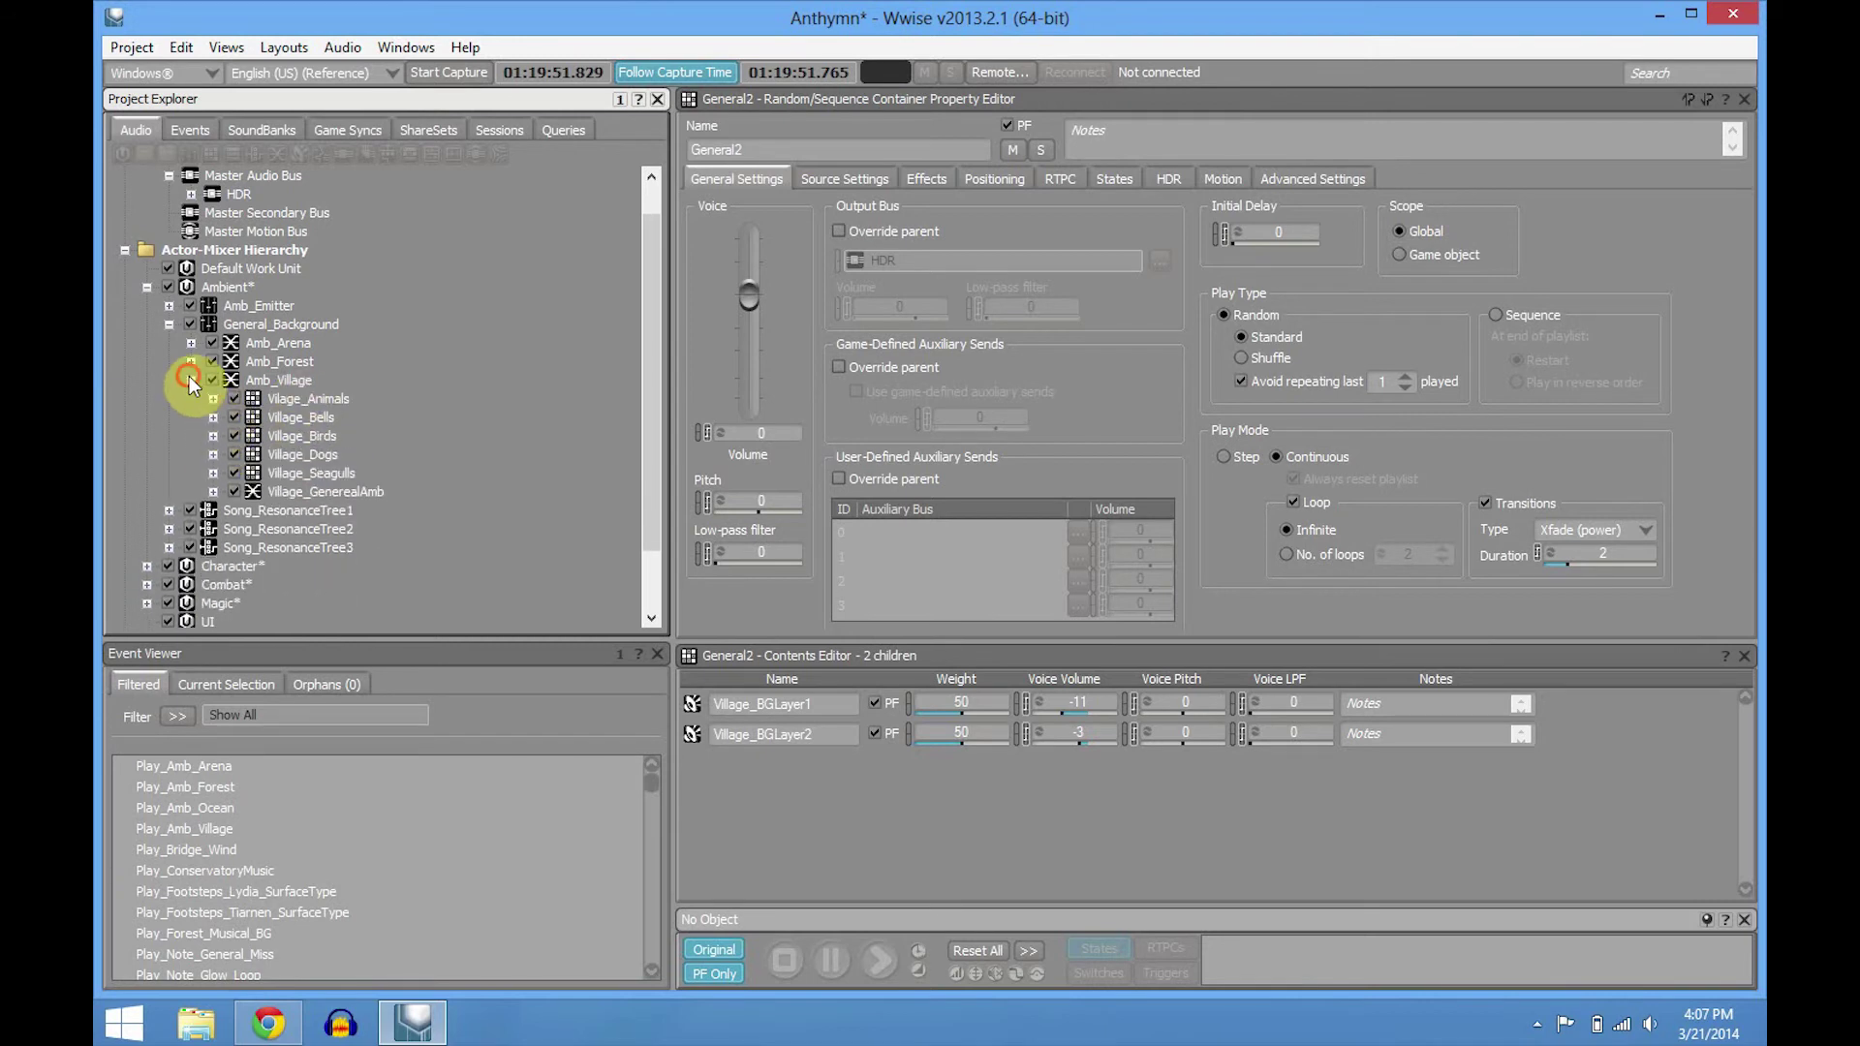
click(190, 379)
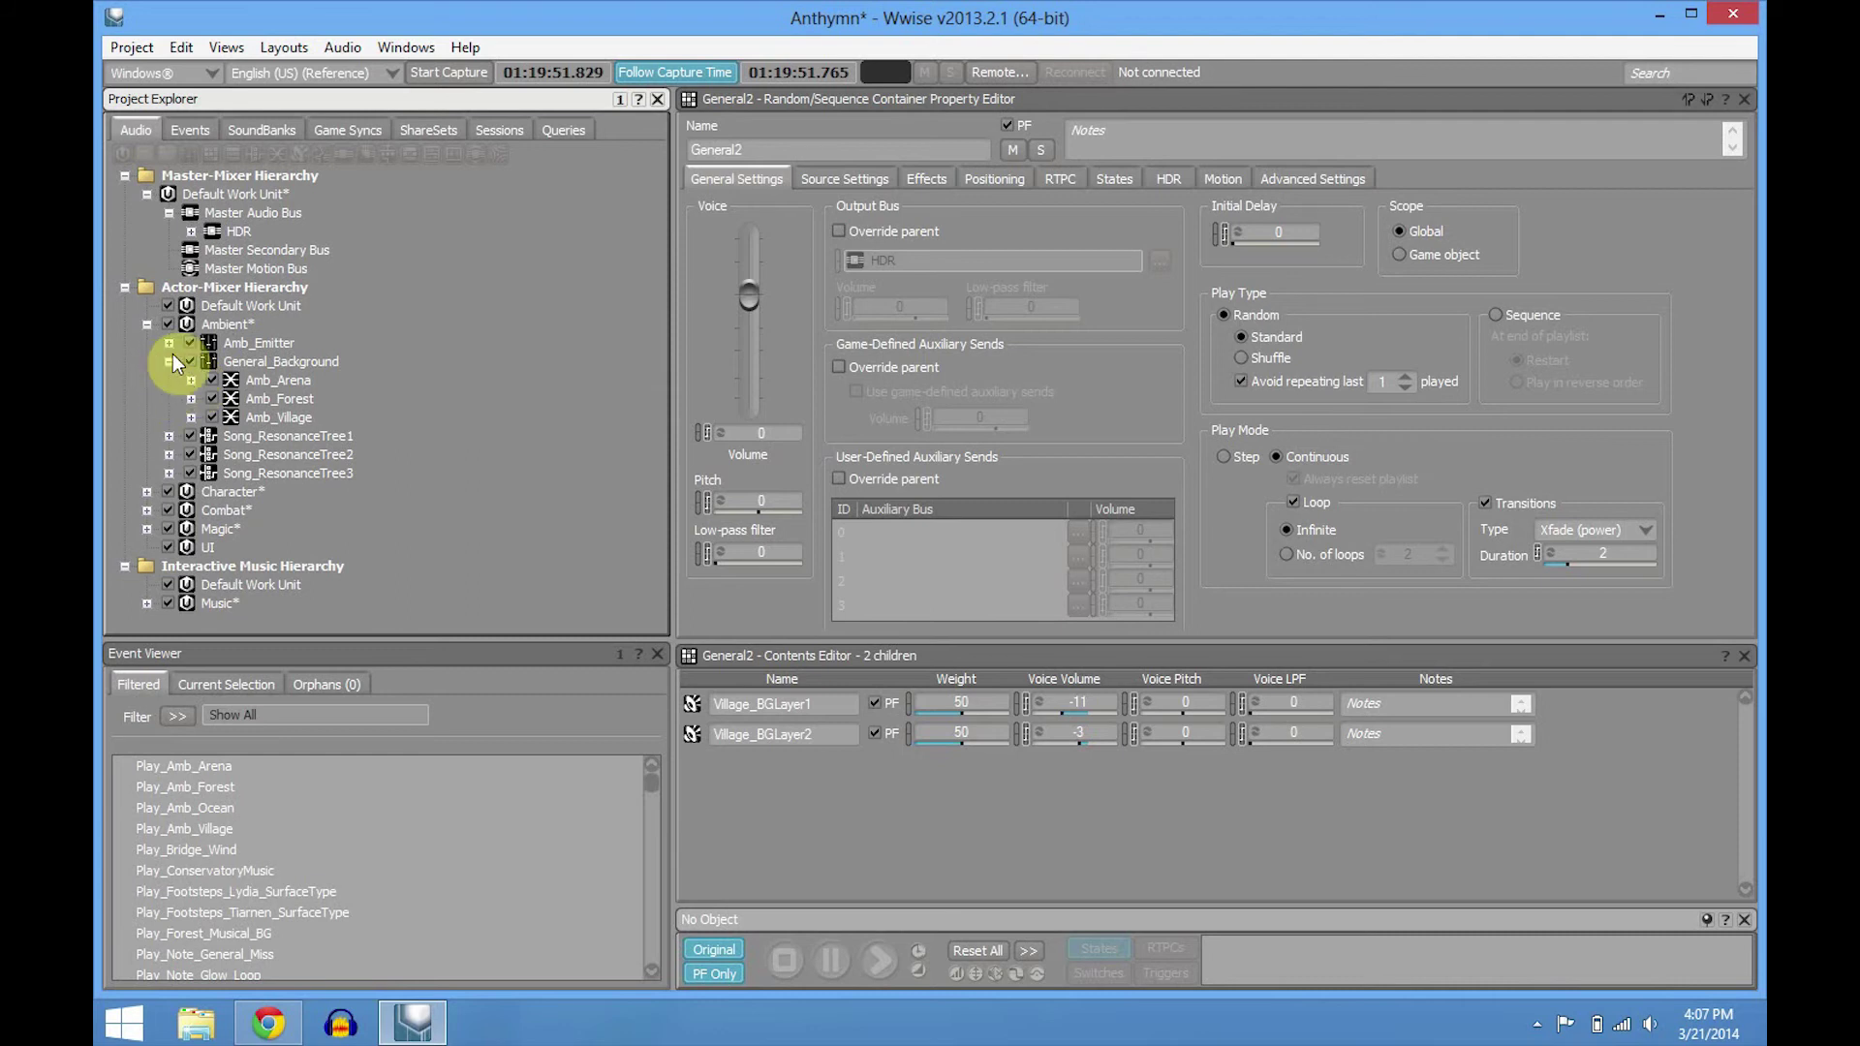
click(171, 361)
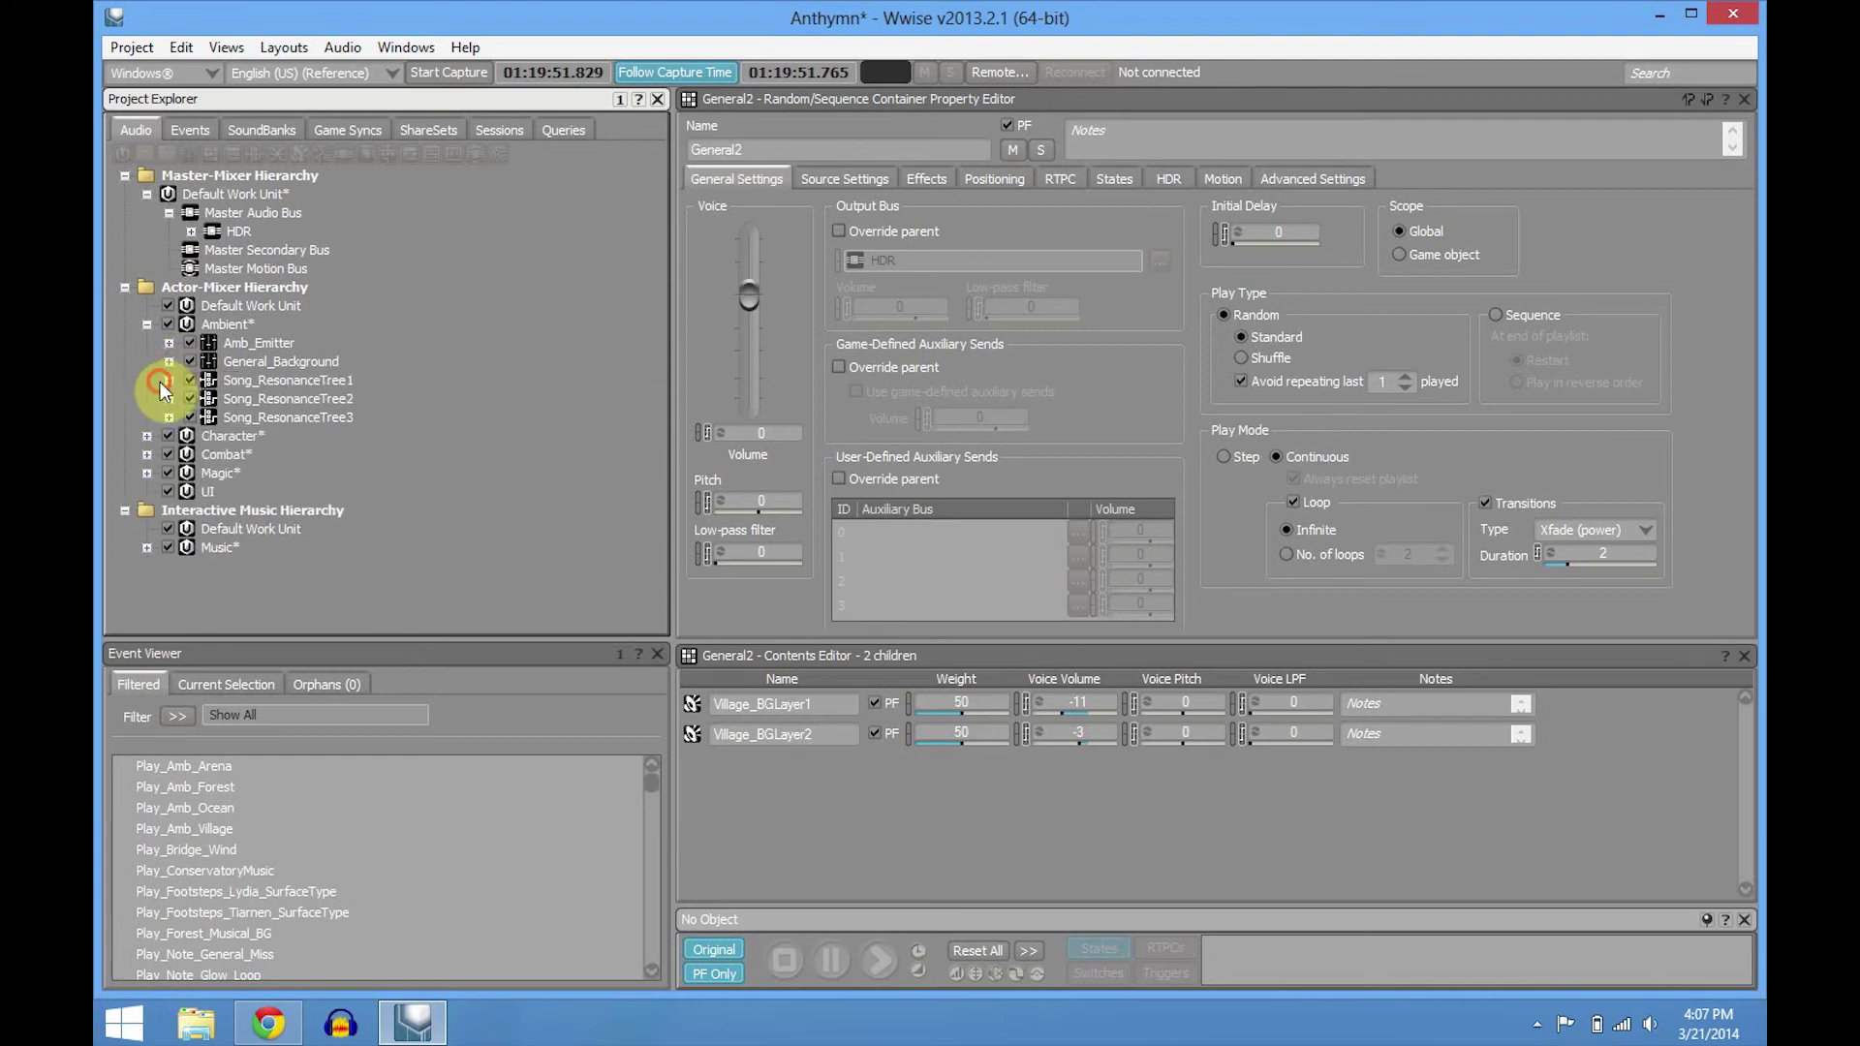
- Examine the Song_ResonanceTree1 switch container's child sounds, switch group and assigned objects
click(165, 381)
click(261, 381)
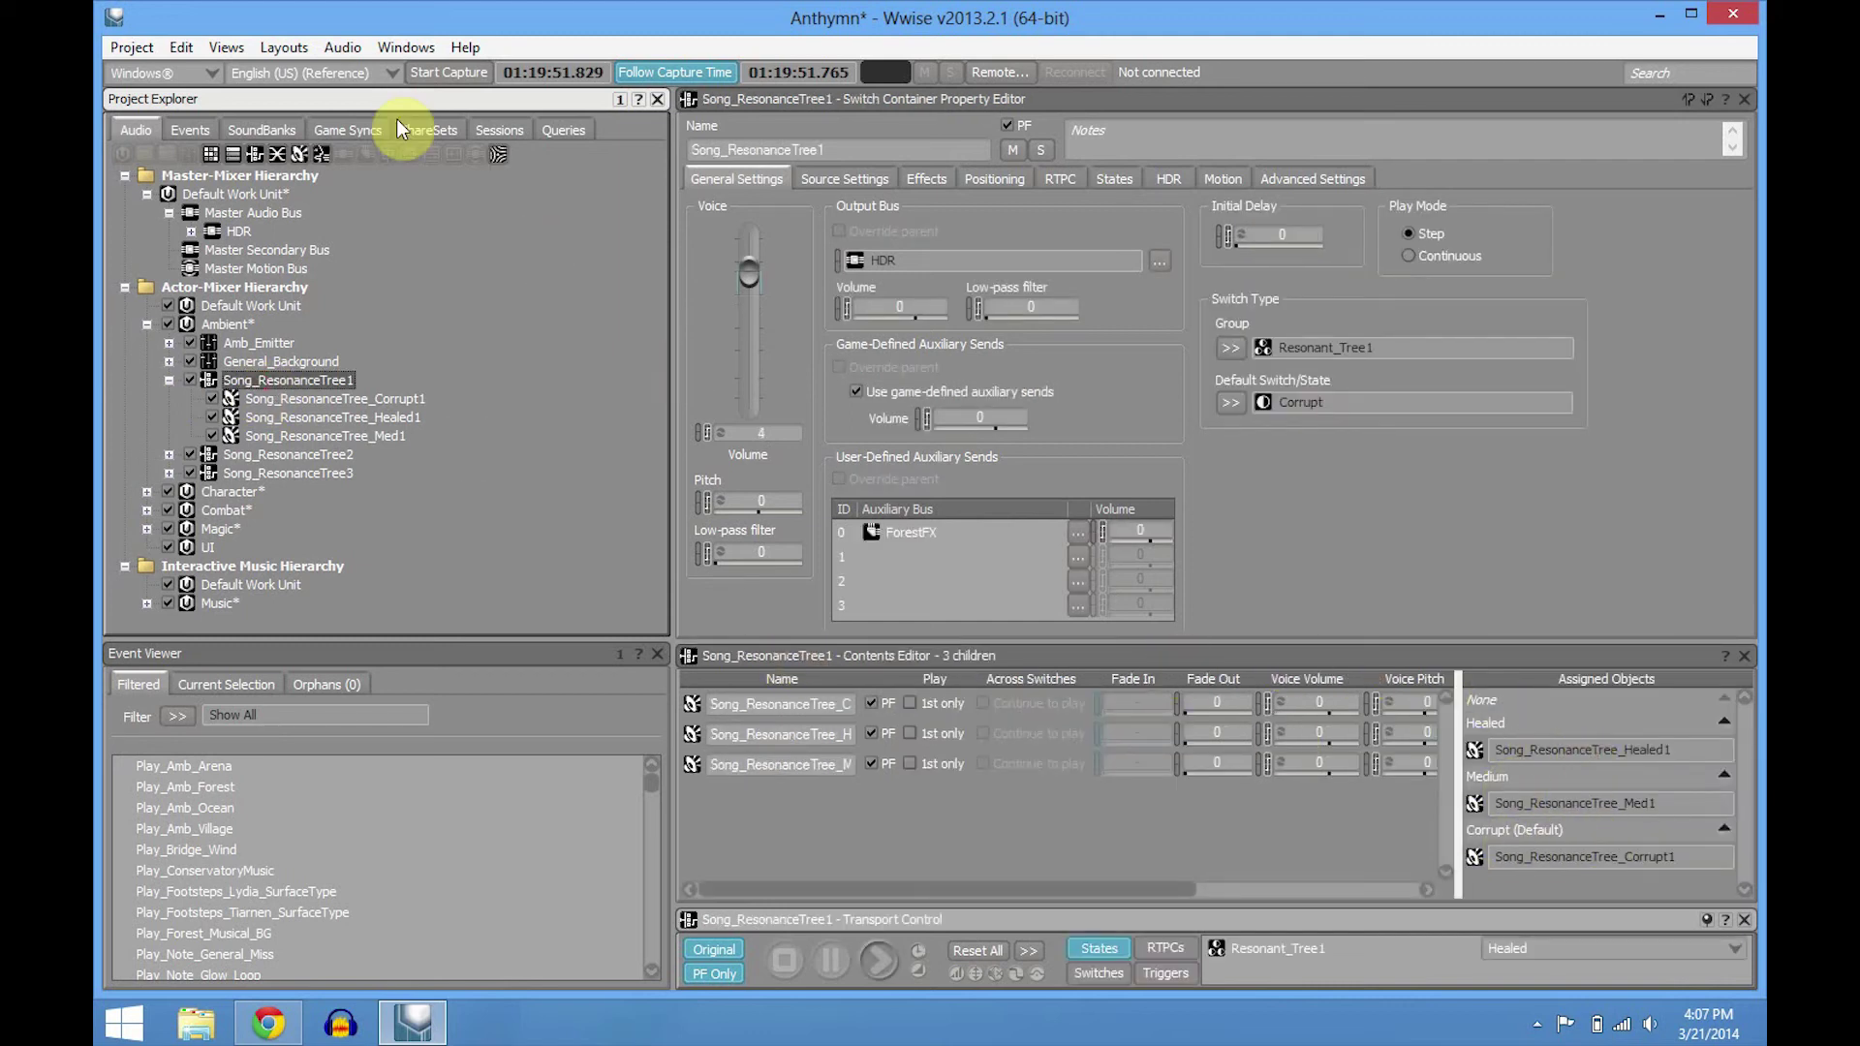
- Show the project's game syncs and expand the Environment and Footstep_Switches switch work units
click(432, 132)
click(372, 130)
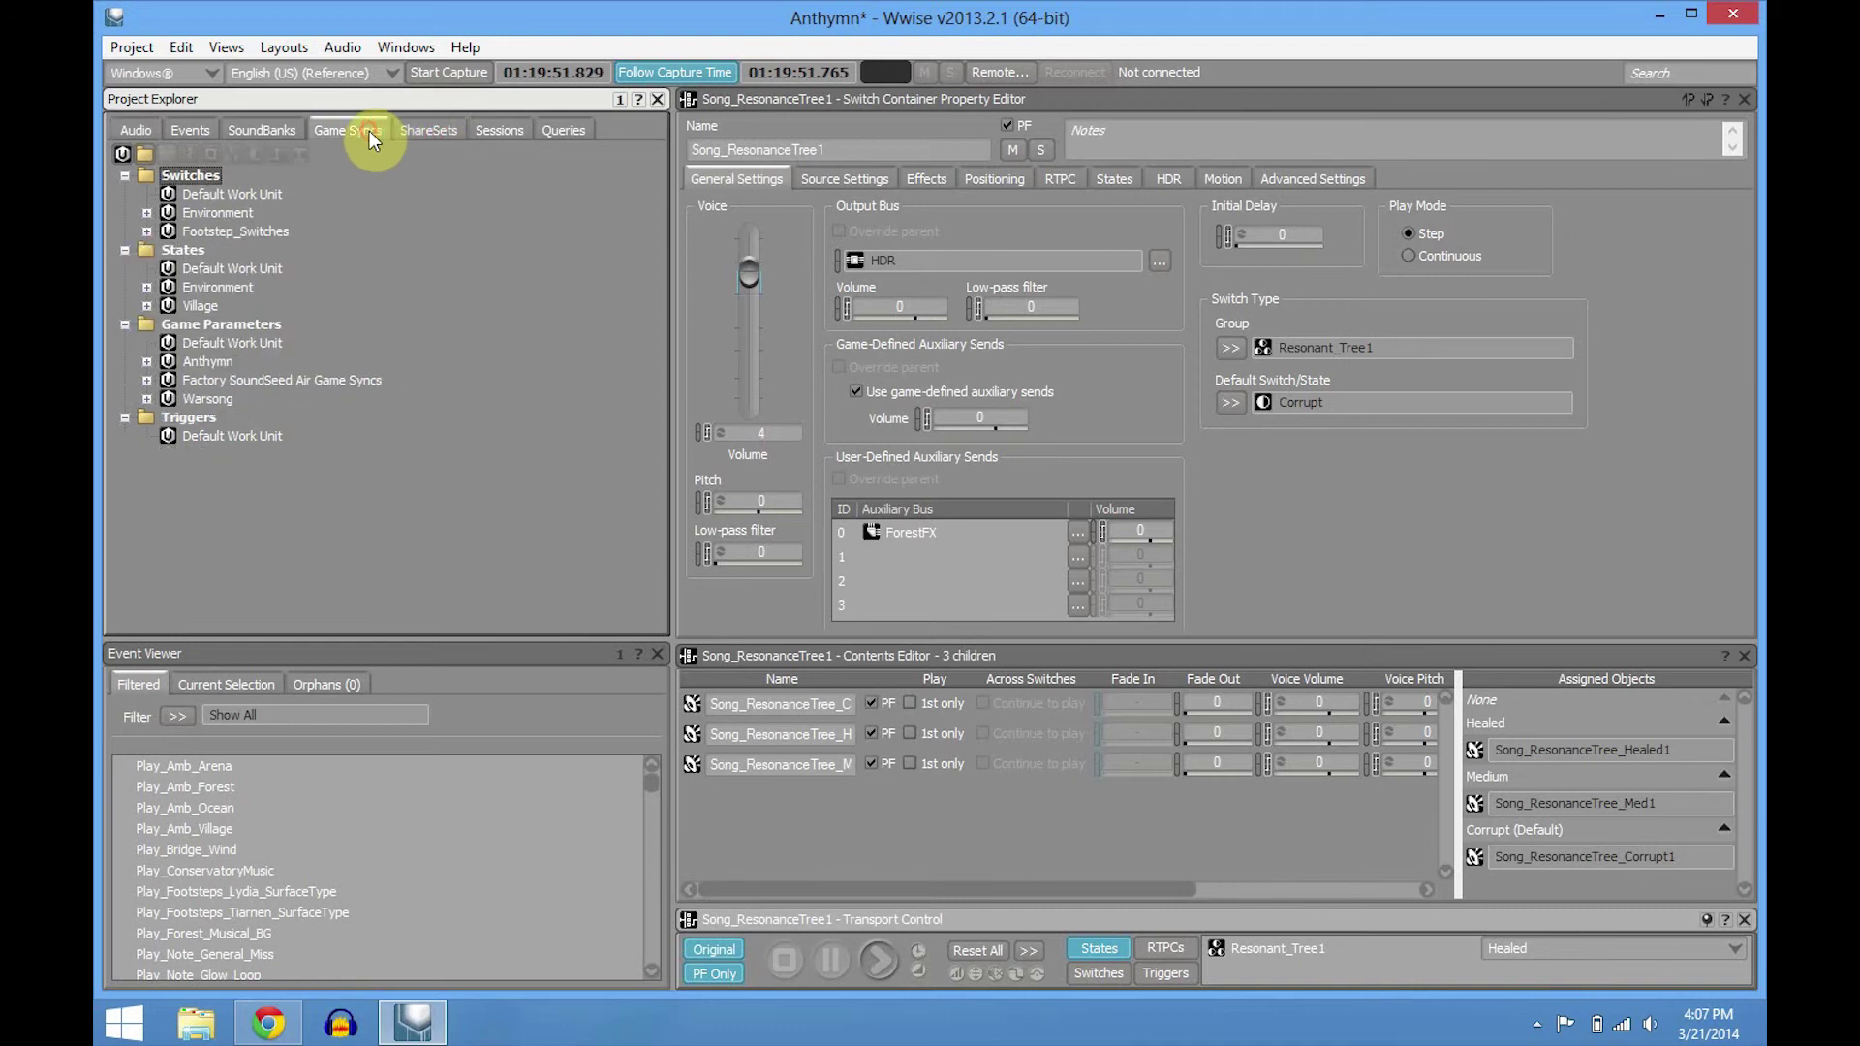
click(146, 231)
click(146, 214)
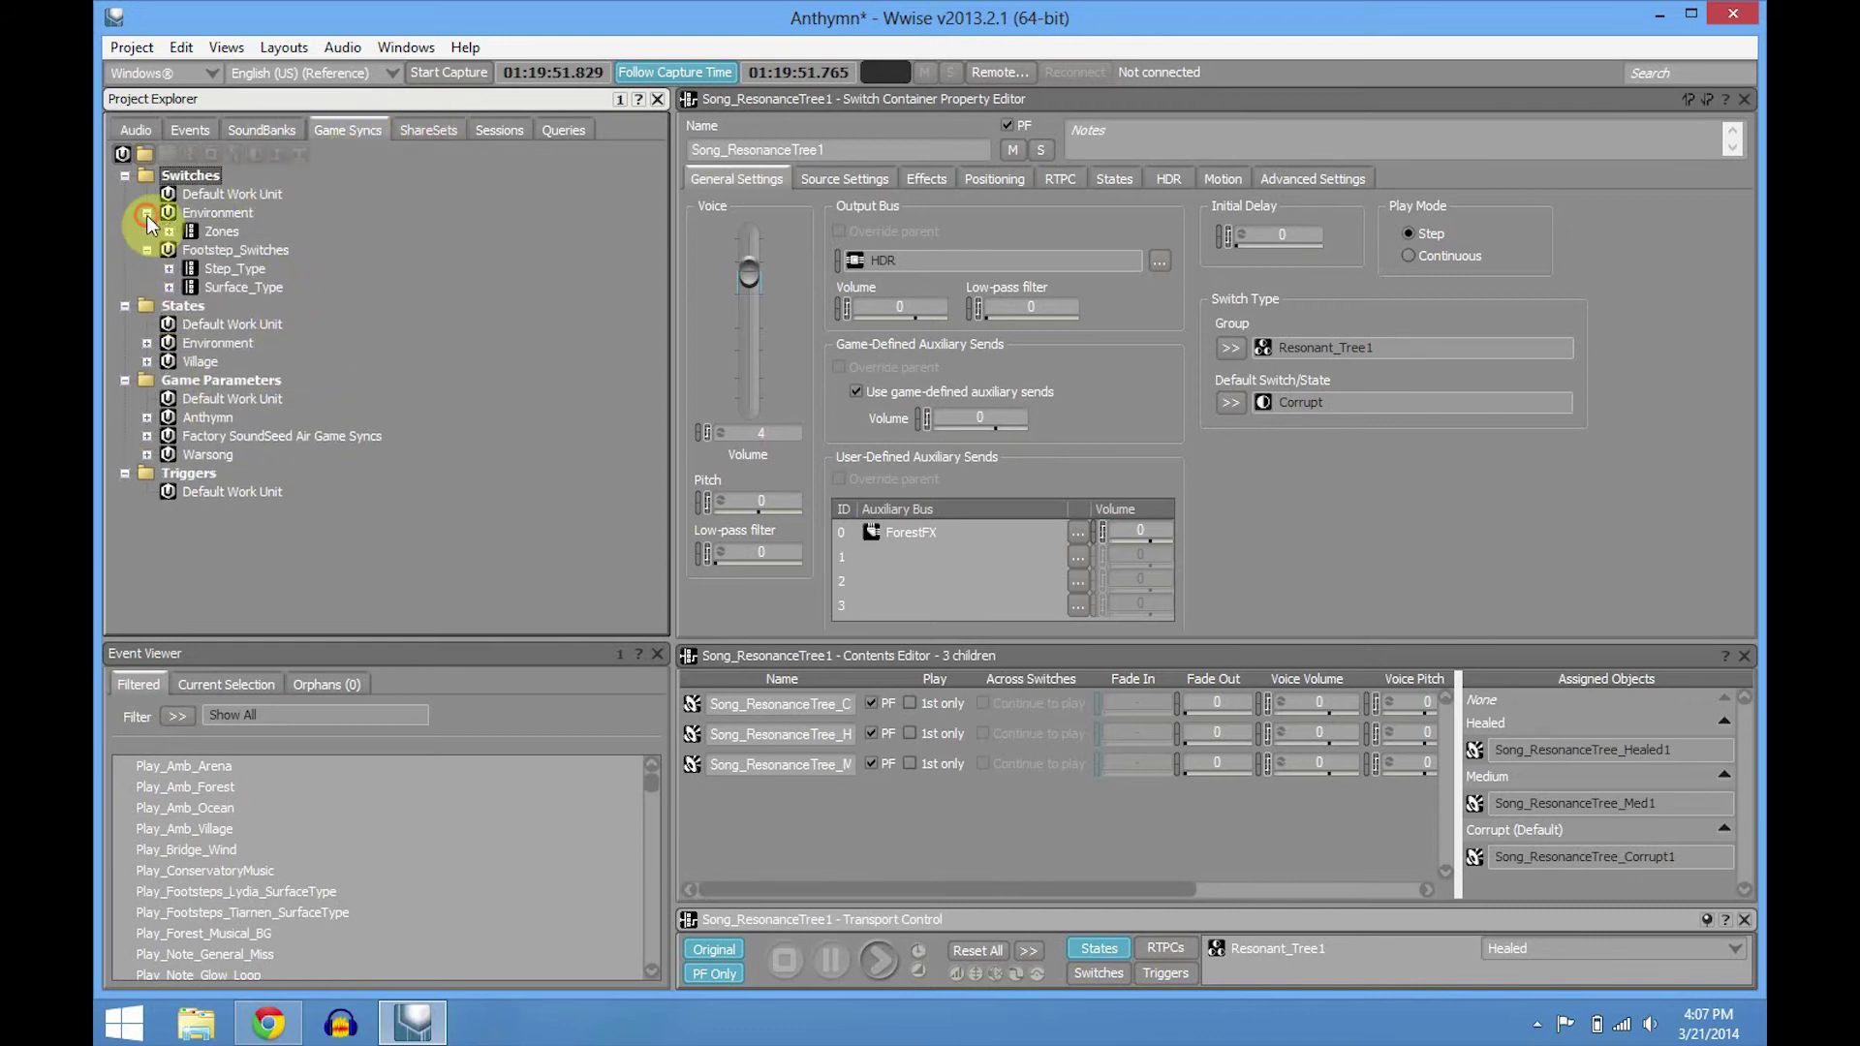
- Expand the Environment and Village state work units to show the states of Resonant_Tree1, Resonant_Tree2, Resonant_Tree3 and Mood
click(147, 344)
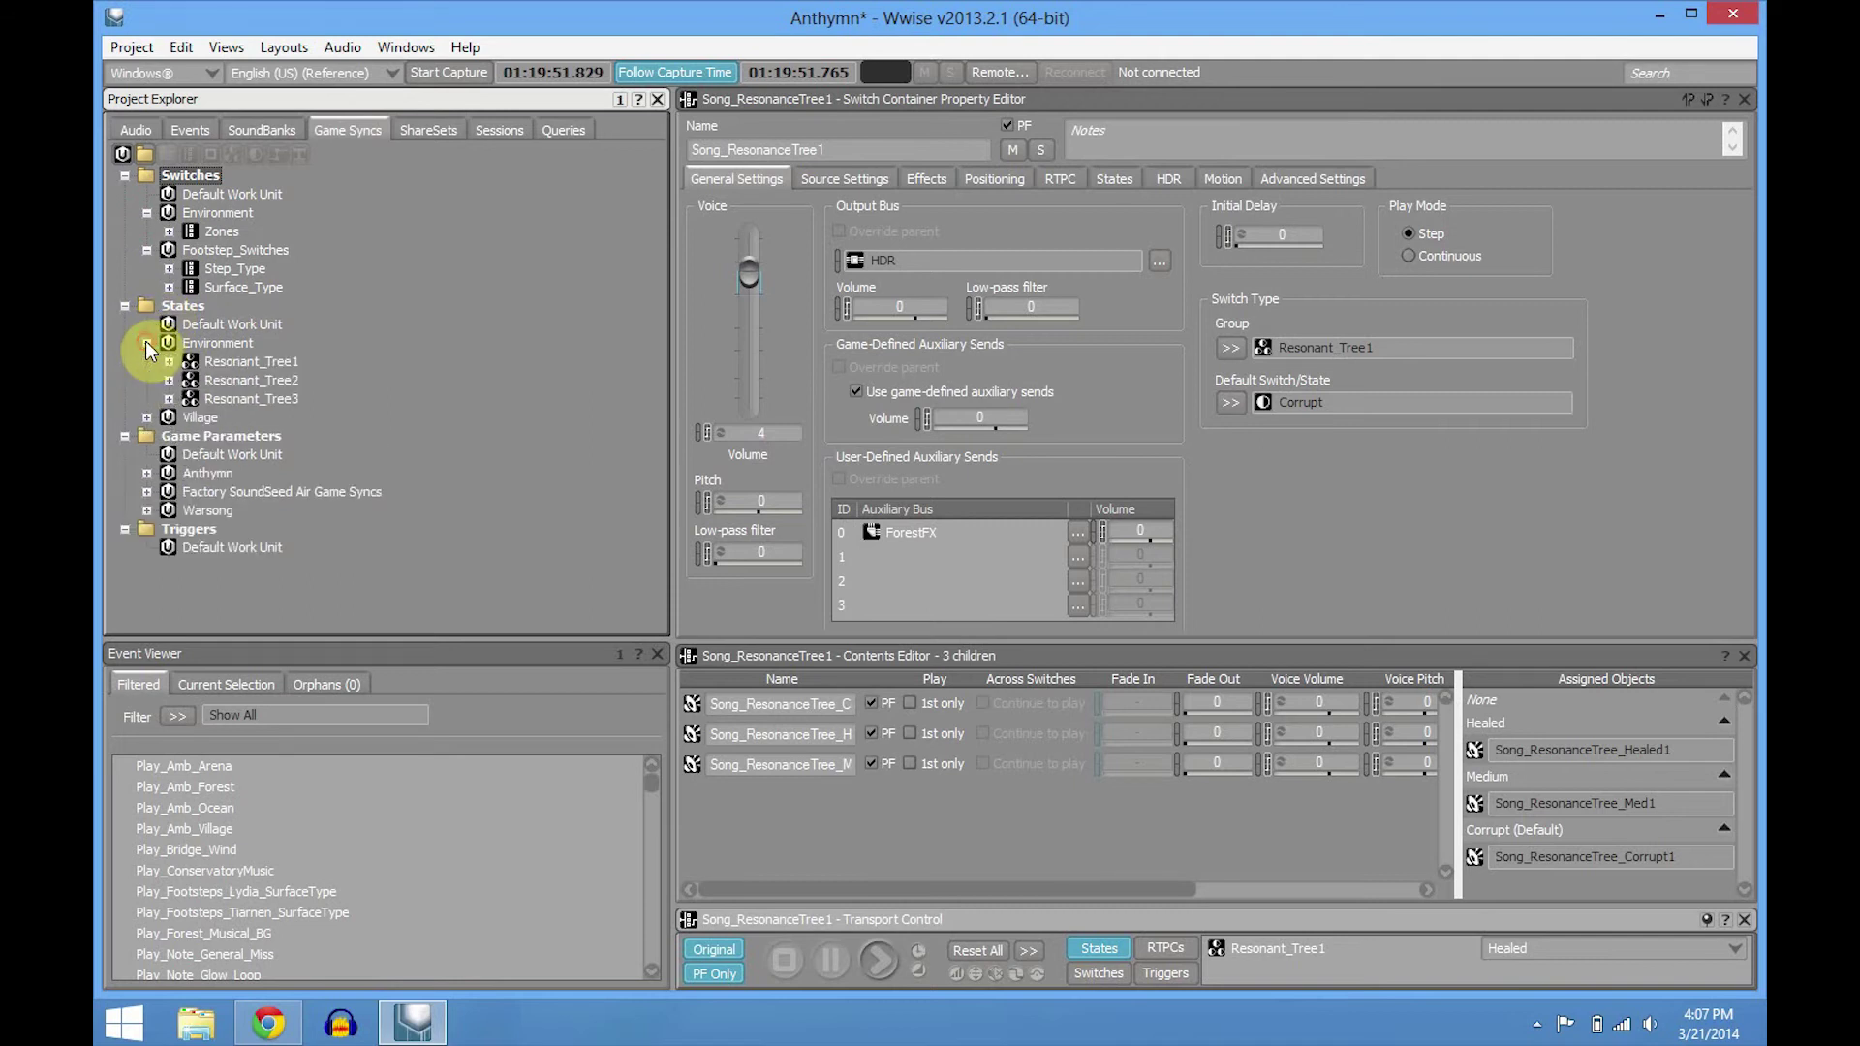
click(146, 419)
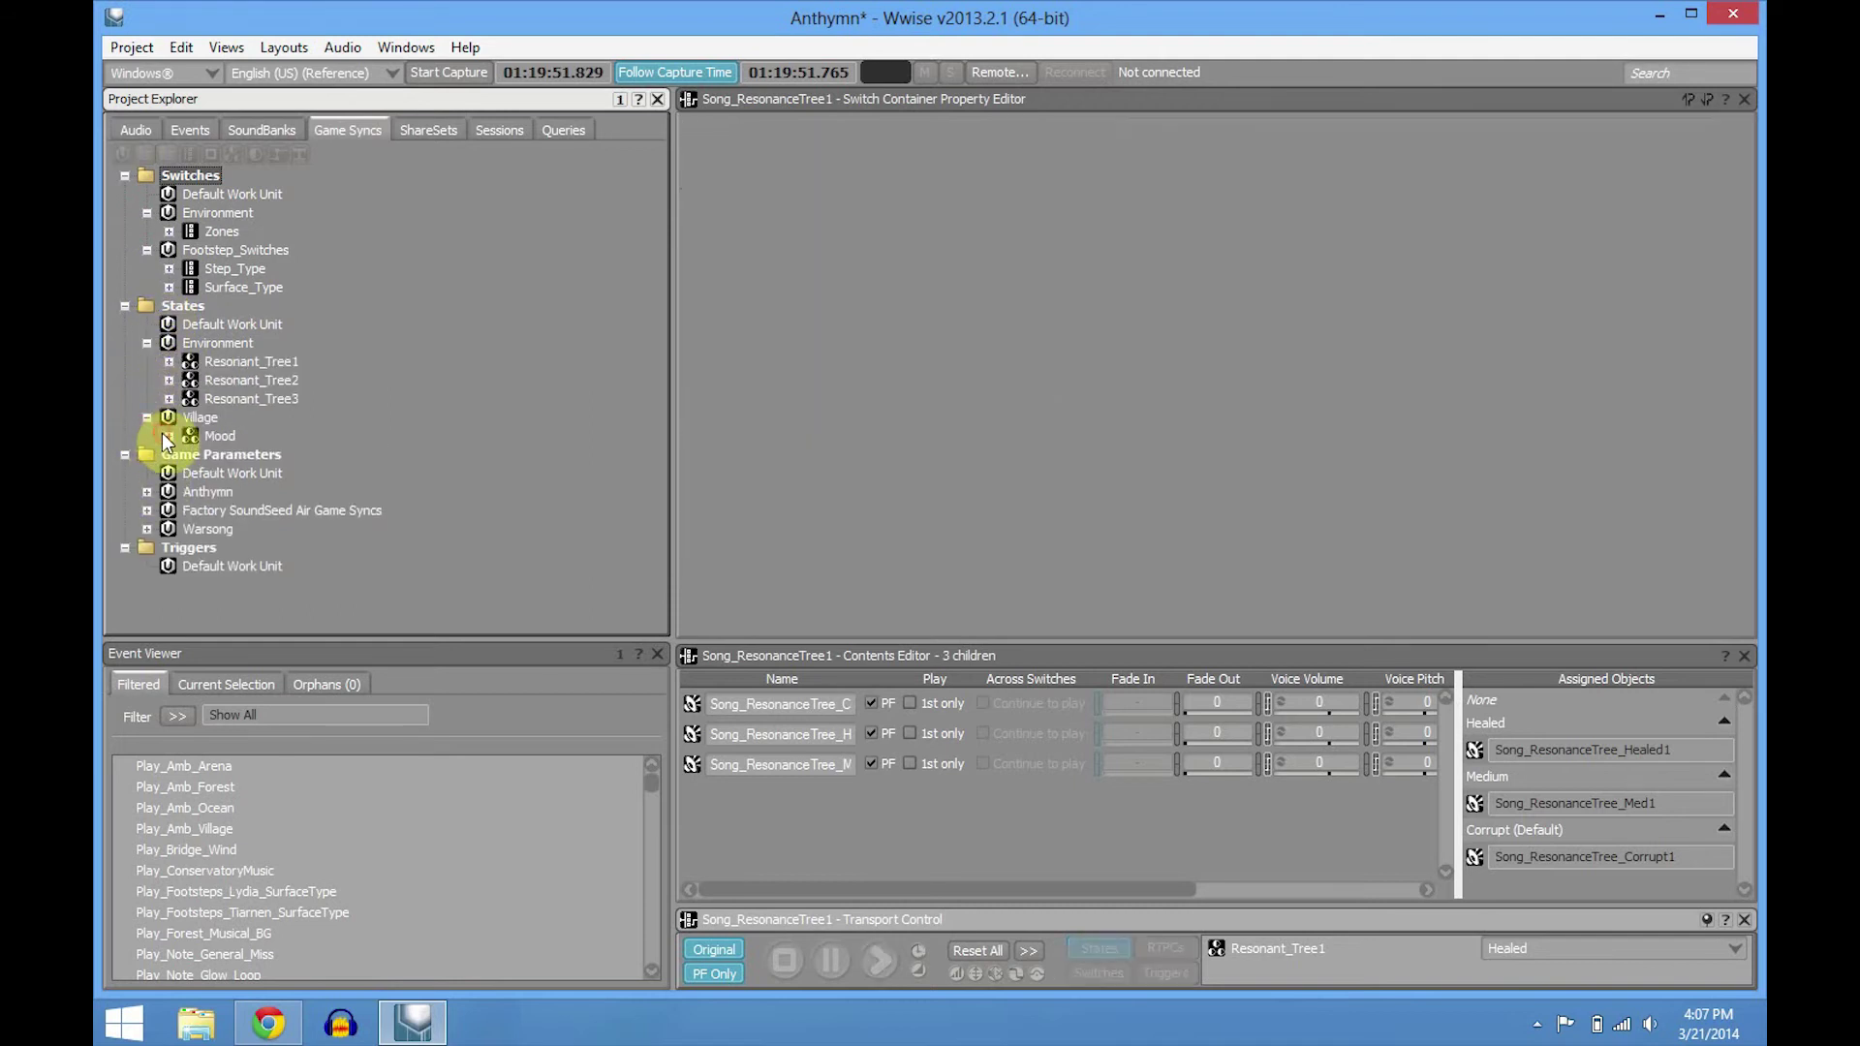
click(168, 437)
click(171, 397)
click(171, 380)
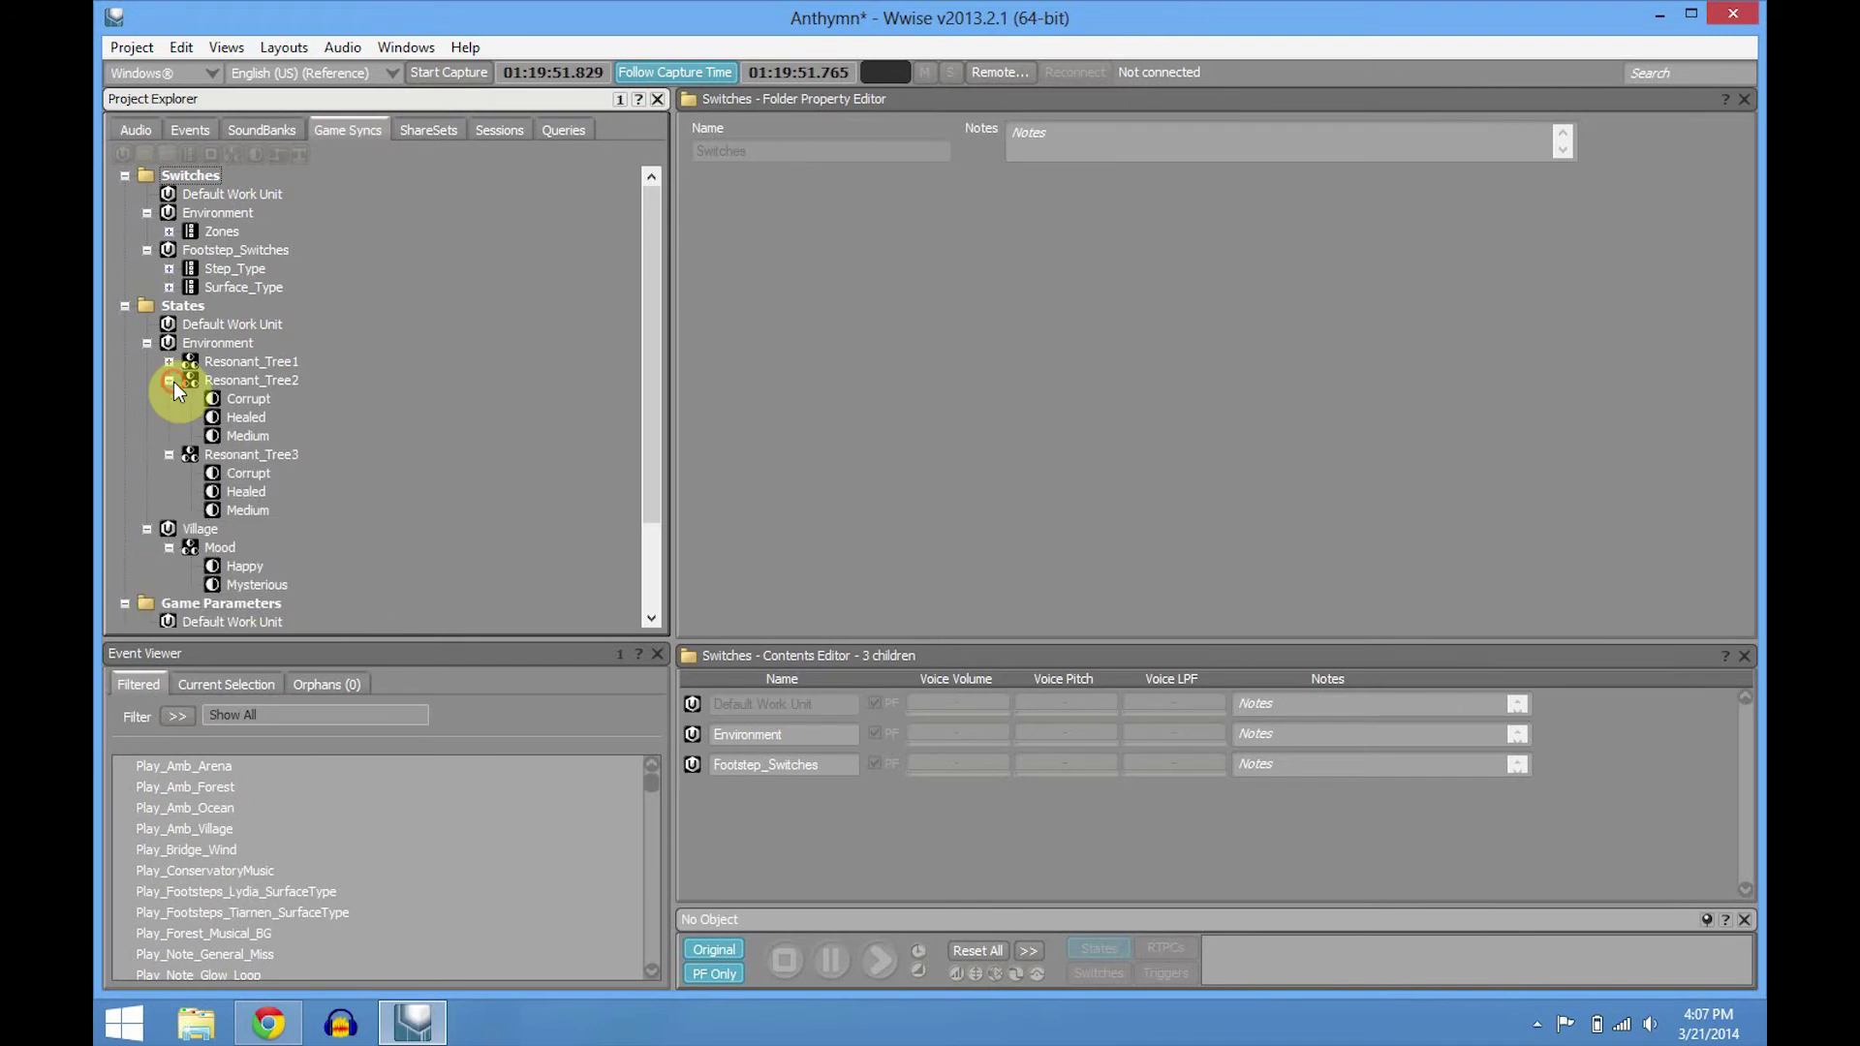
click(170, 361)
- Expand the Anthymn game parameters and review them alongside the project's switches and states
scroll(262, 370, down, 3)
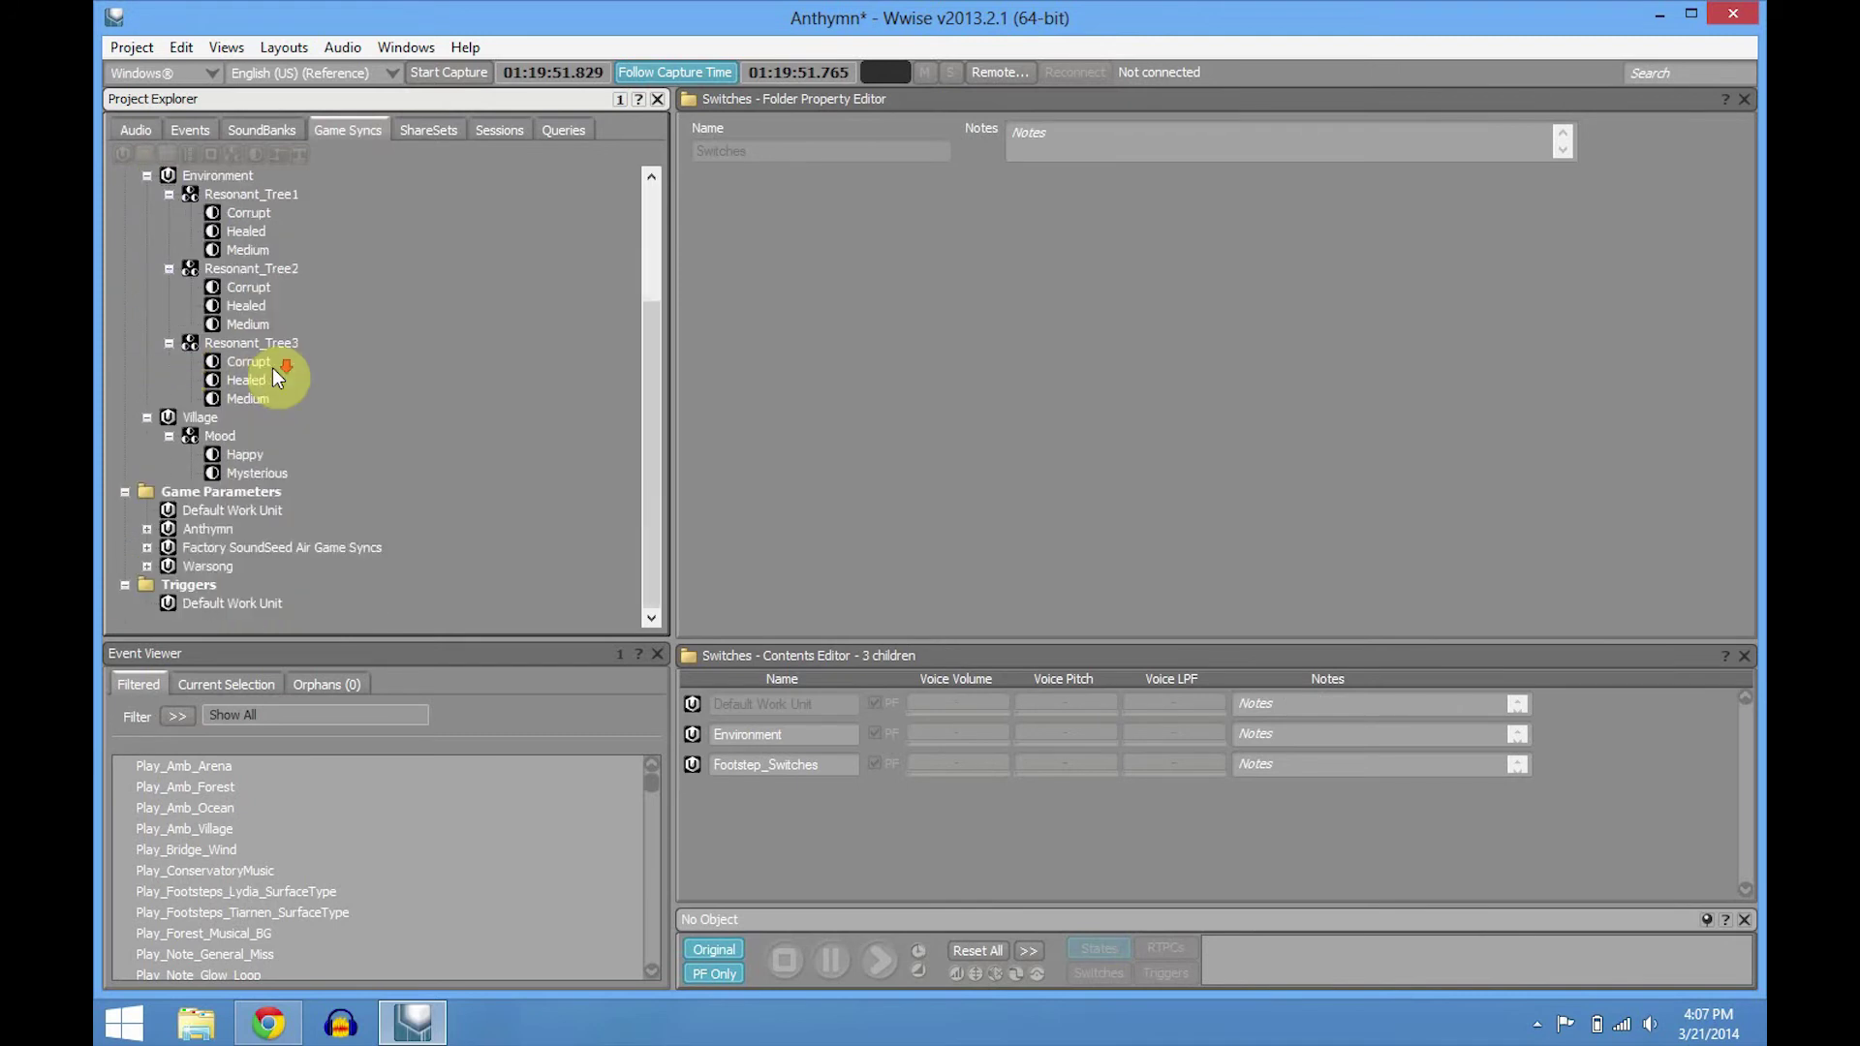
click(146, 529)
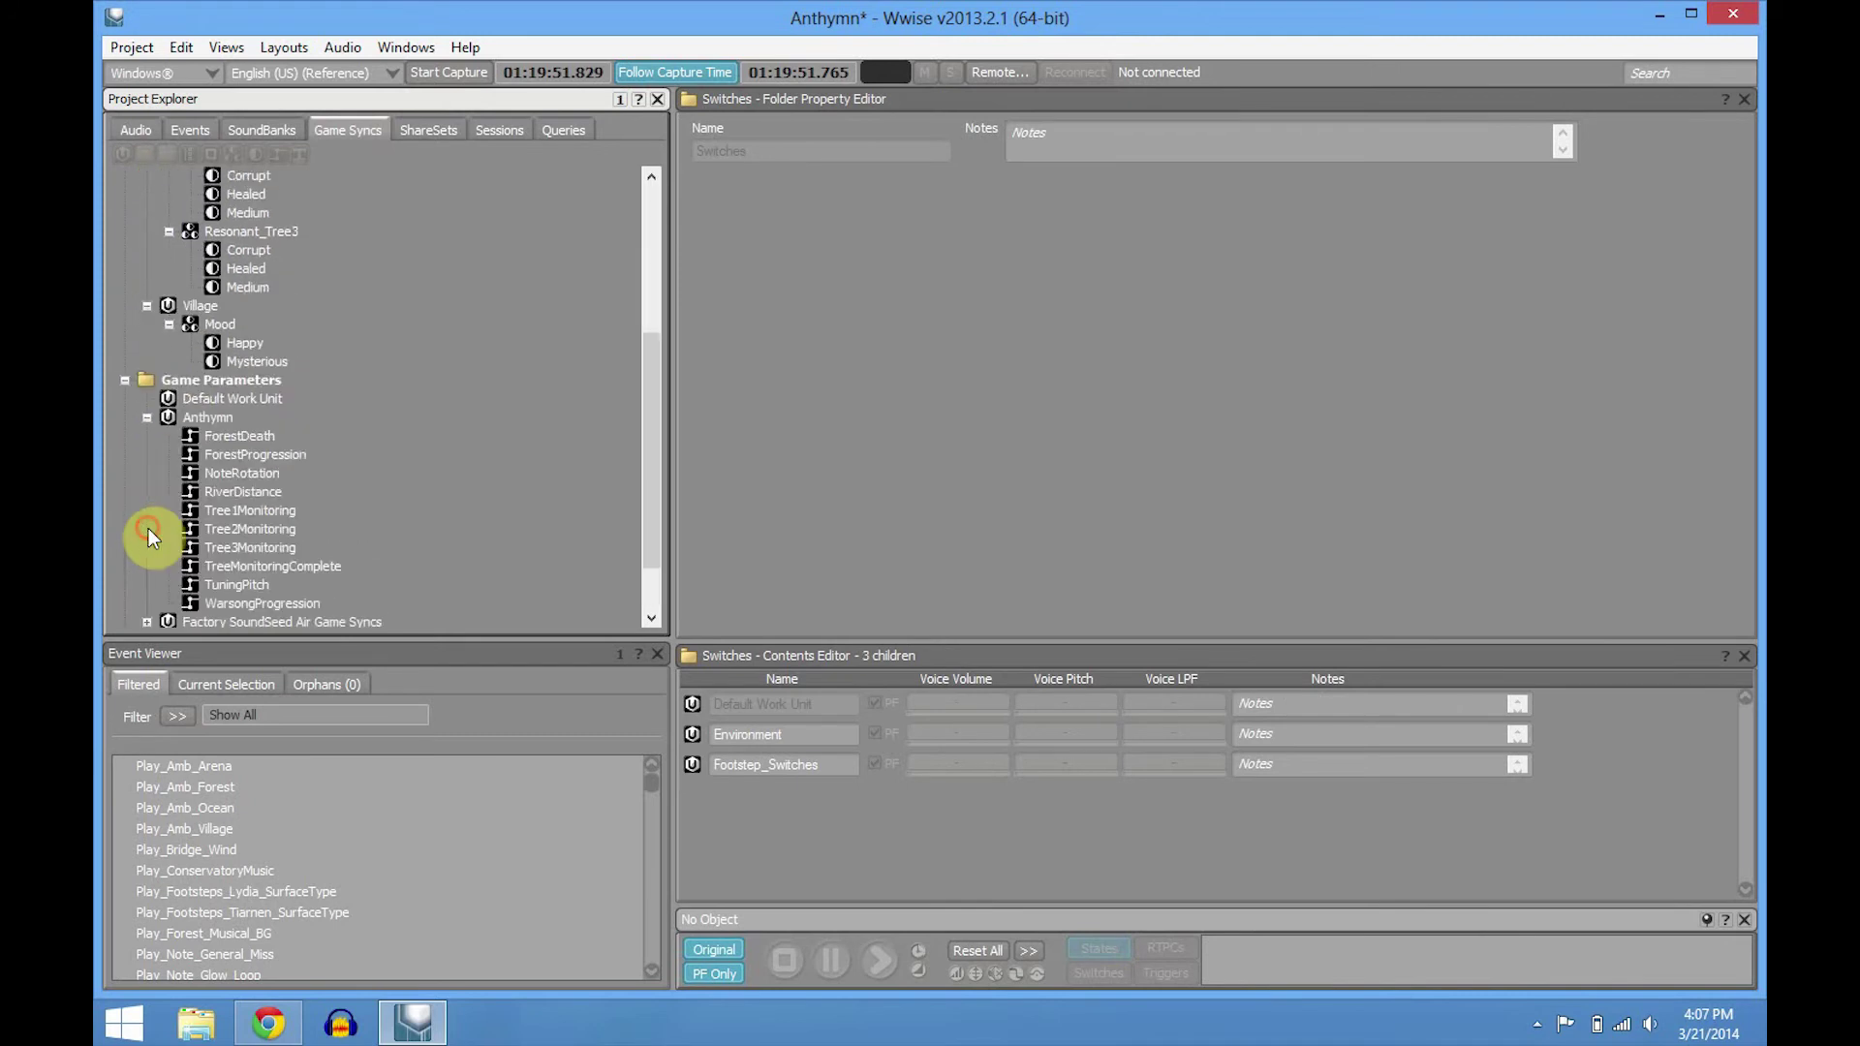
drag(653, 452, 661, 277)
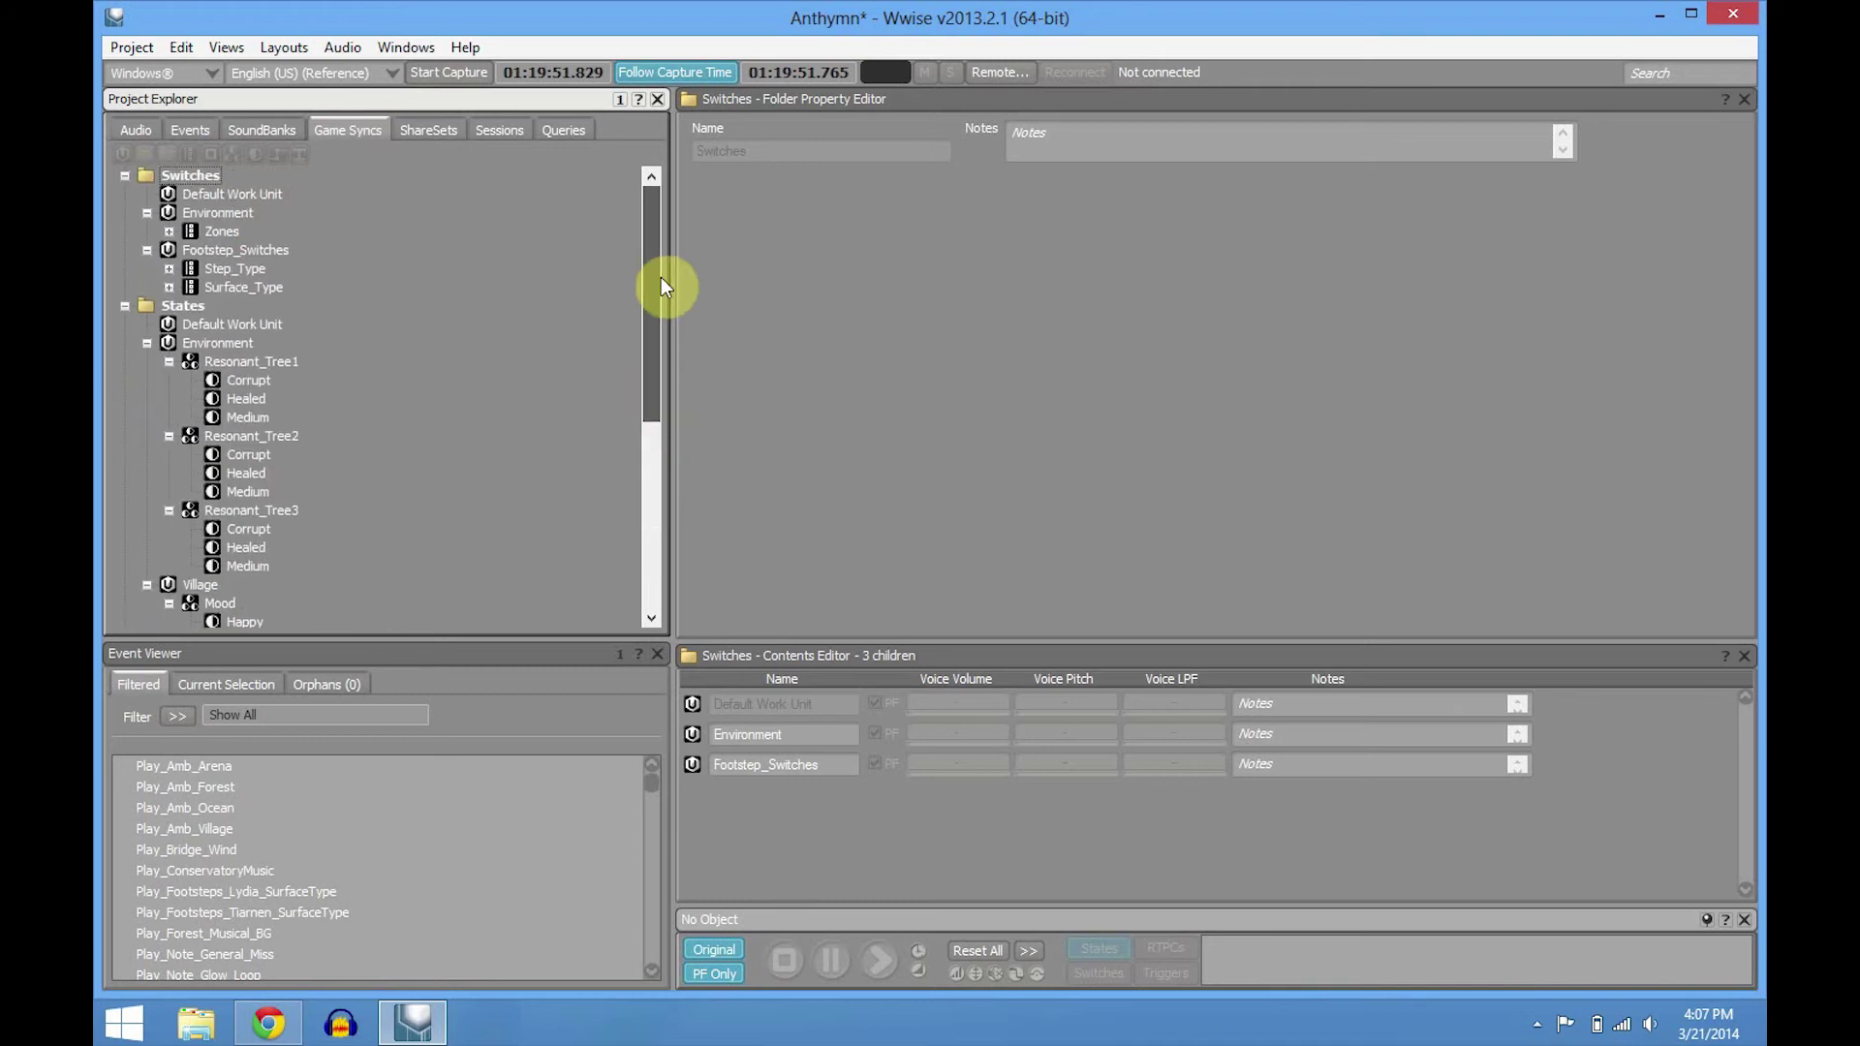
drag(645, 351, 600, 514)
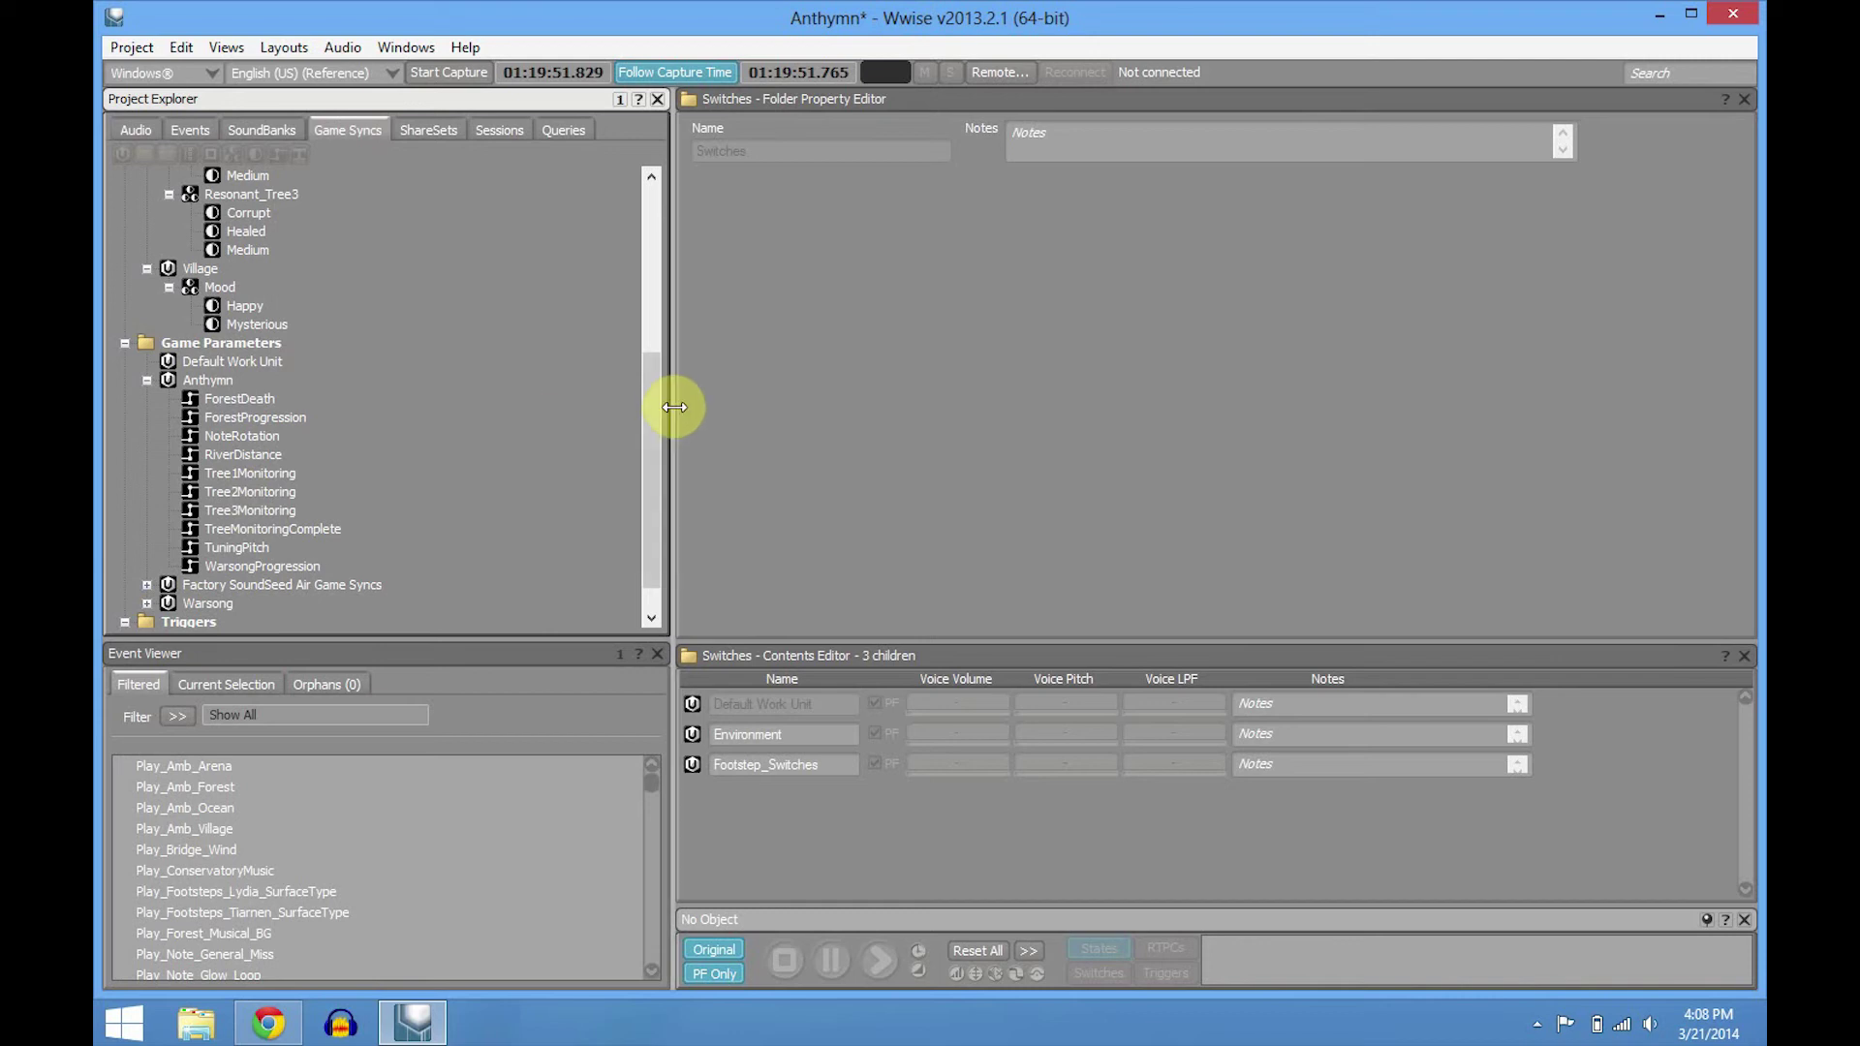
drag(645, 435, 614, 237)
- Return to the audio hierarchy, collapse the Ambient work unit and expand the Character work unit
click(145, 131)
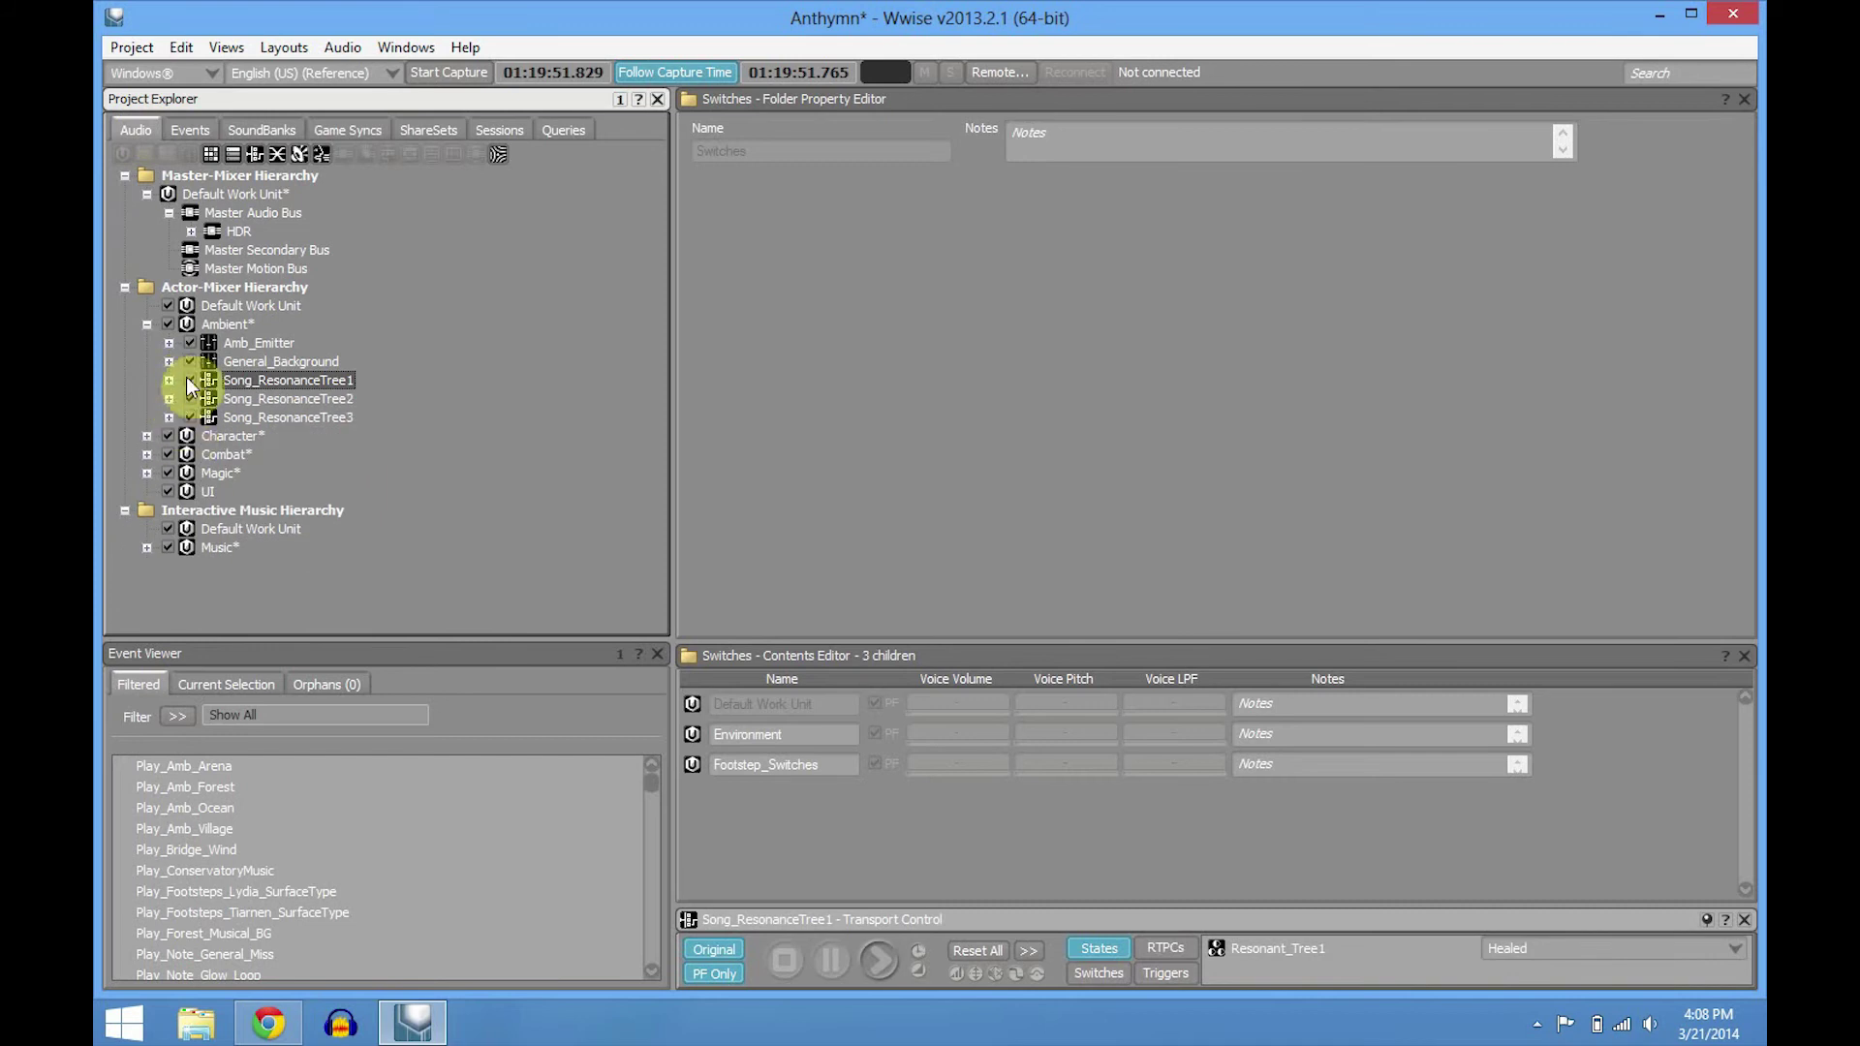
click(146, 324)
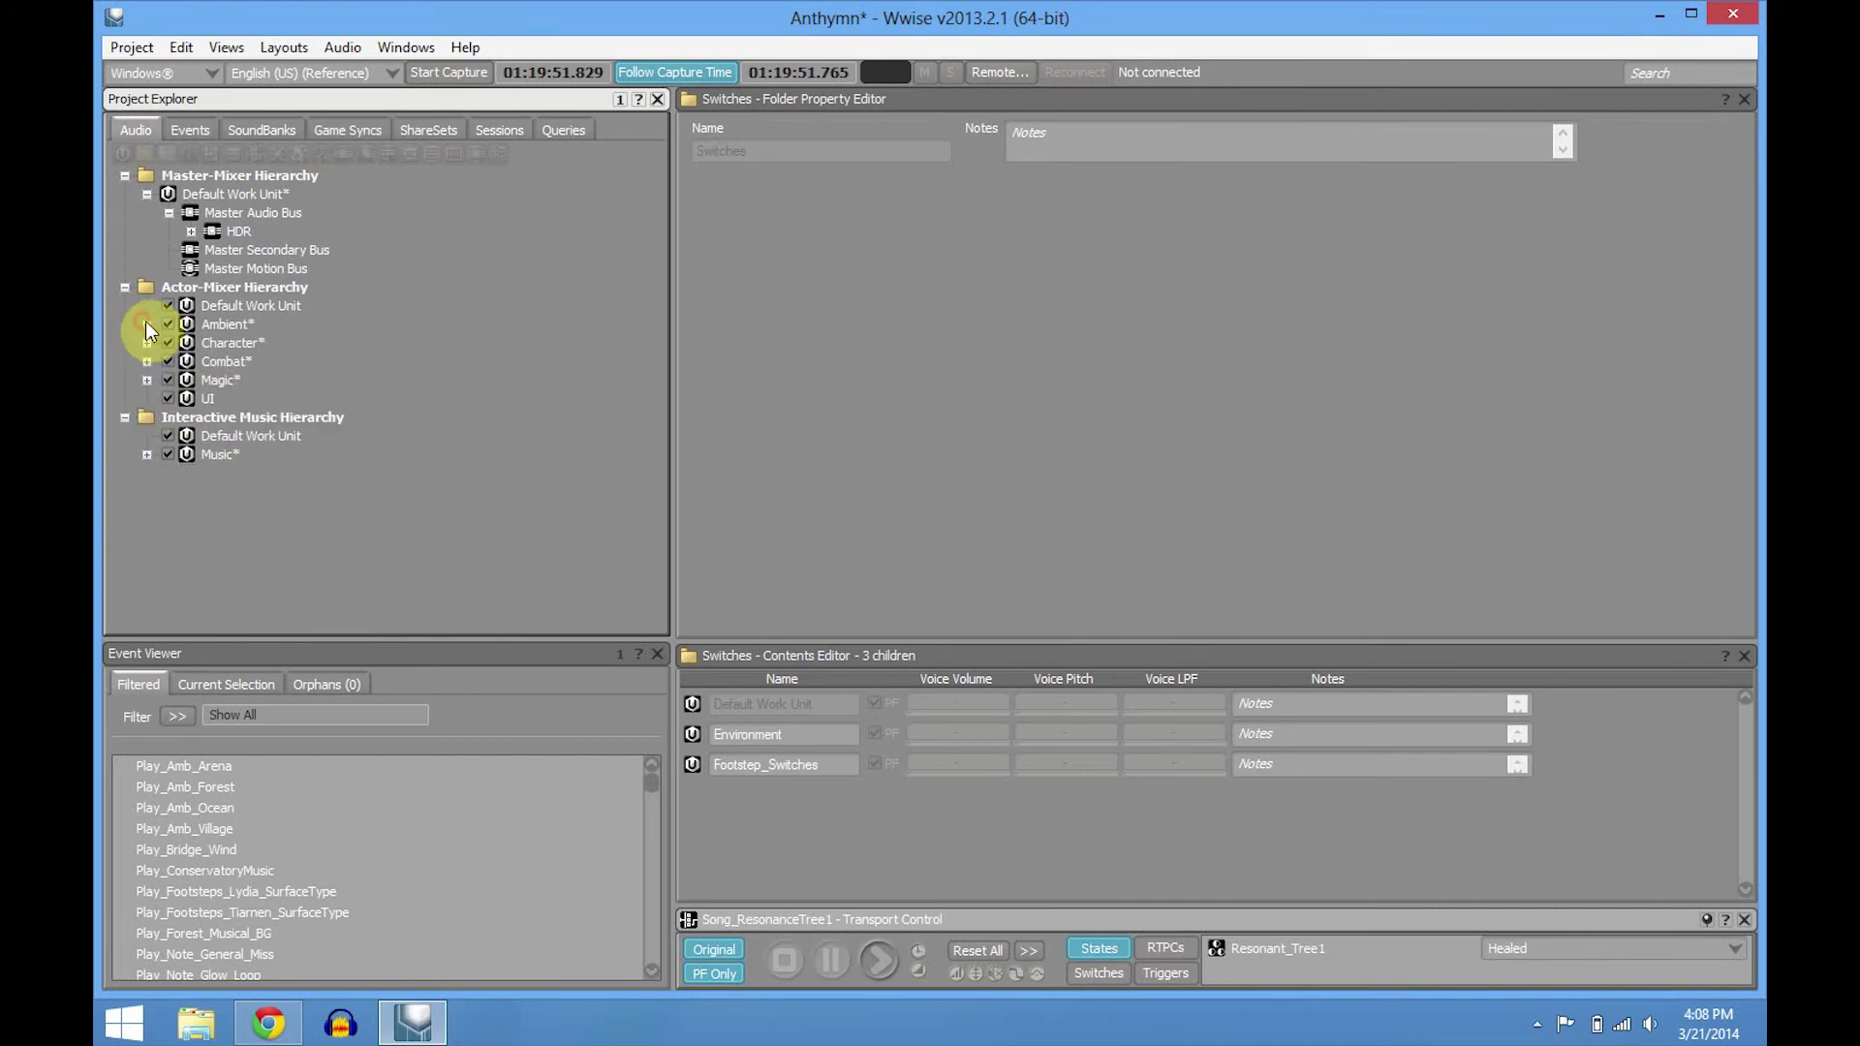
click(208, 329)
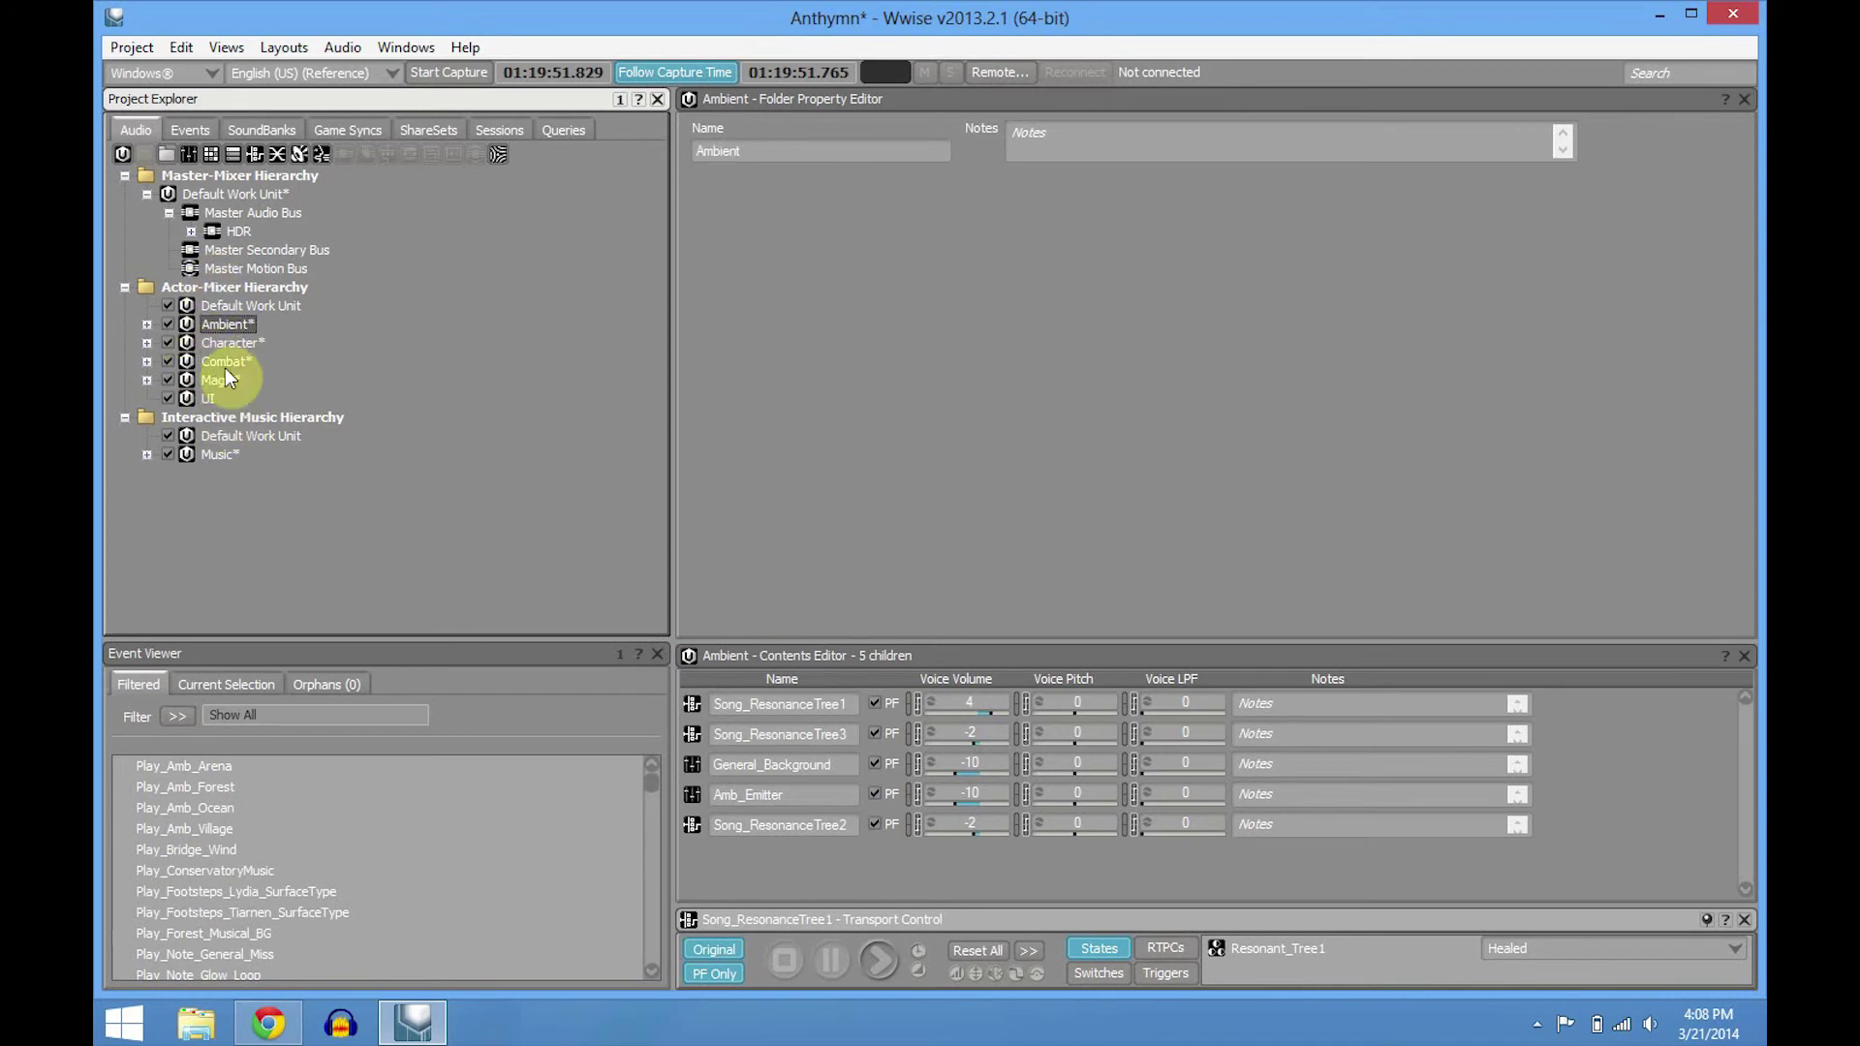
click(147, 343)
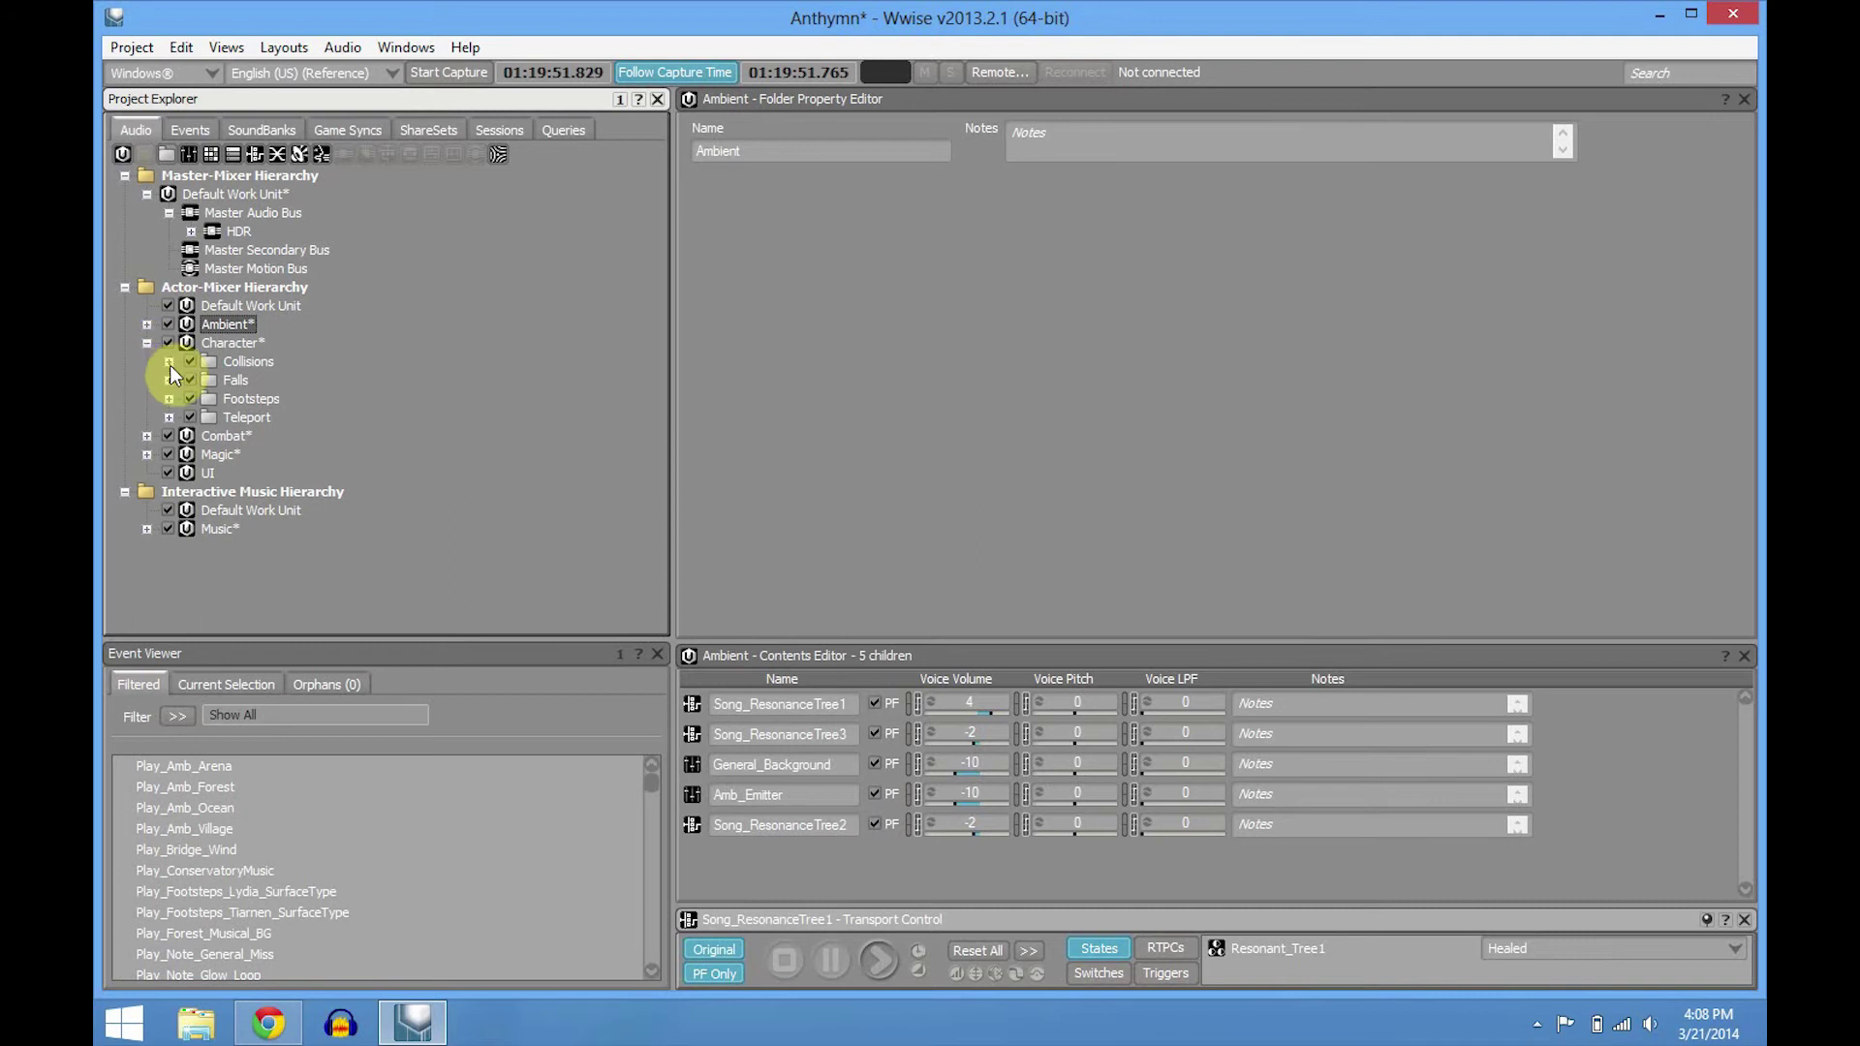
- Look through the Collisions and Falls folders of the Character work unit, collapsing each one again
click(168, 361)
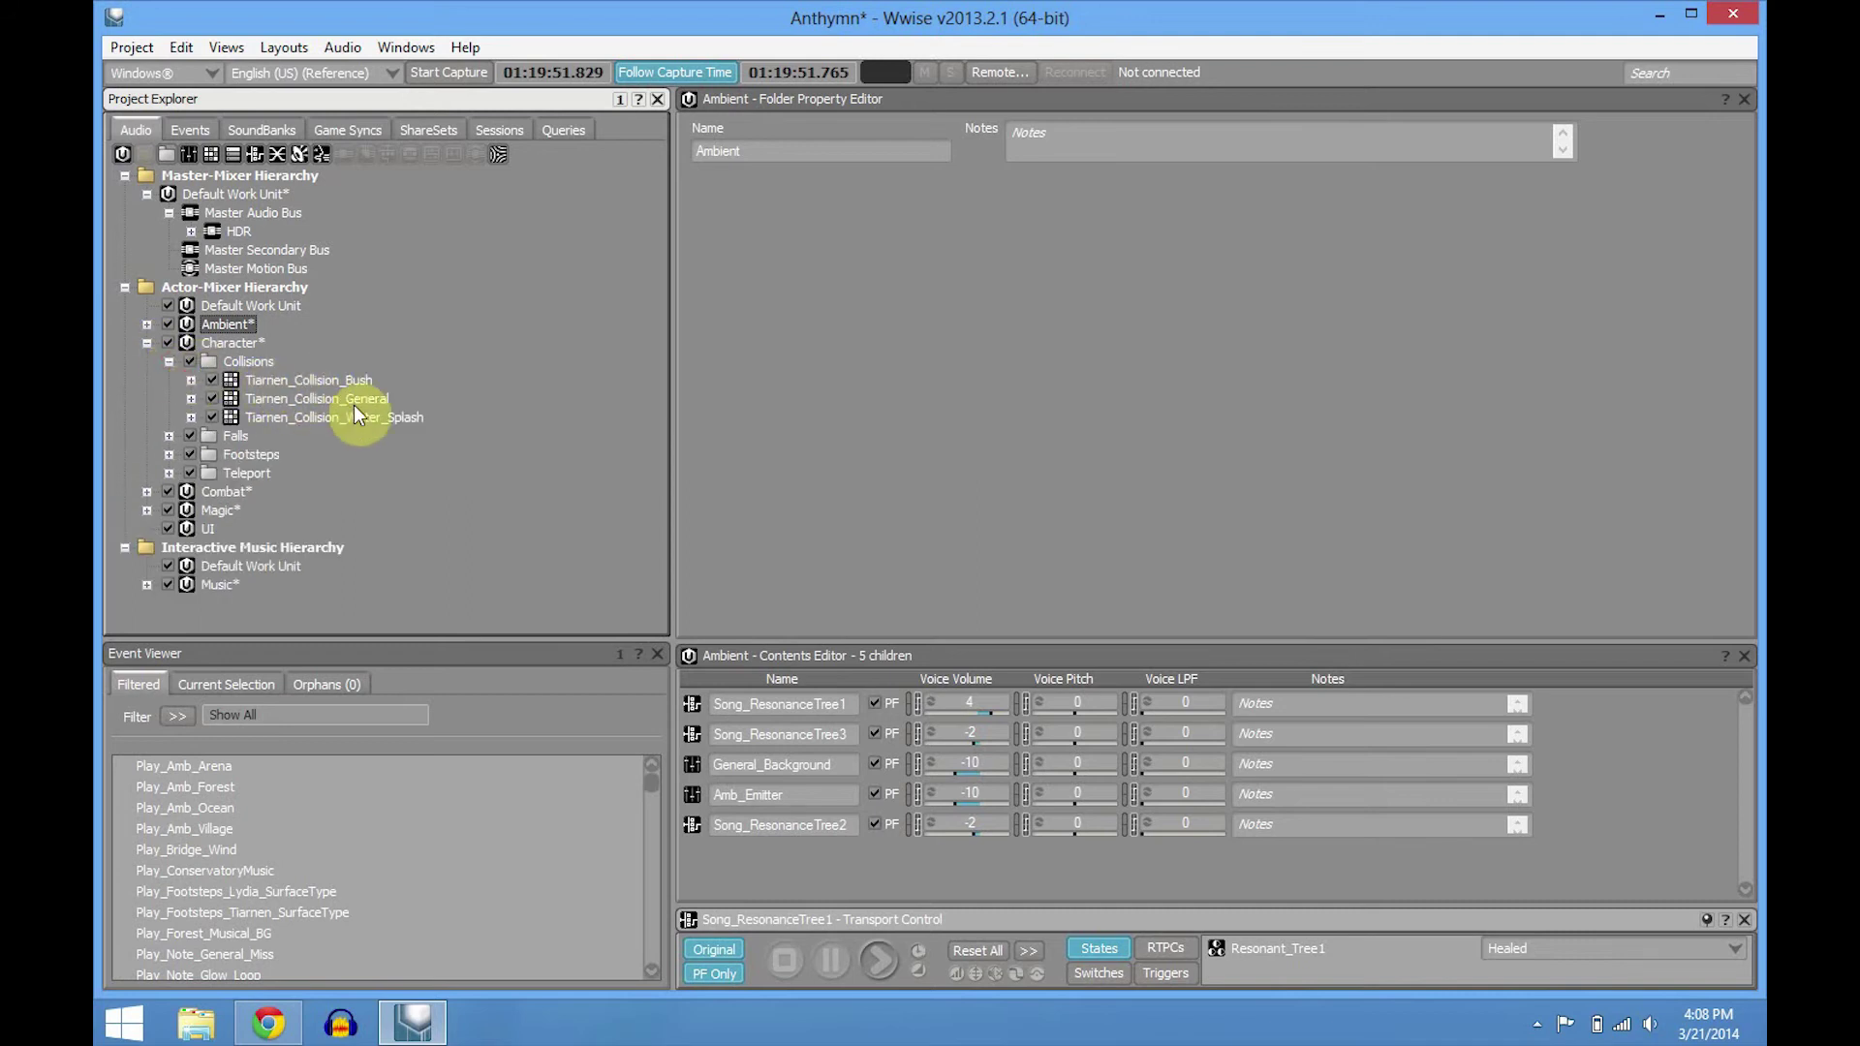
click(168, 361)
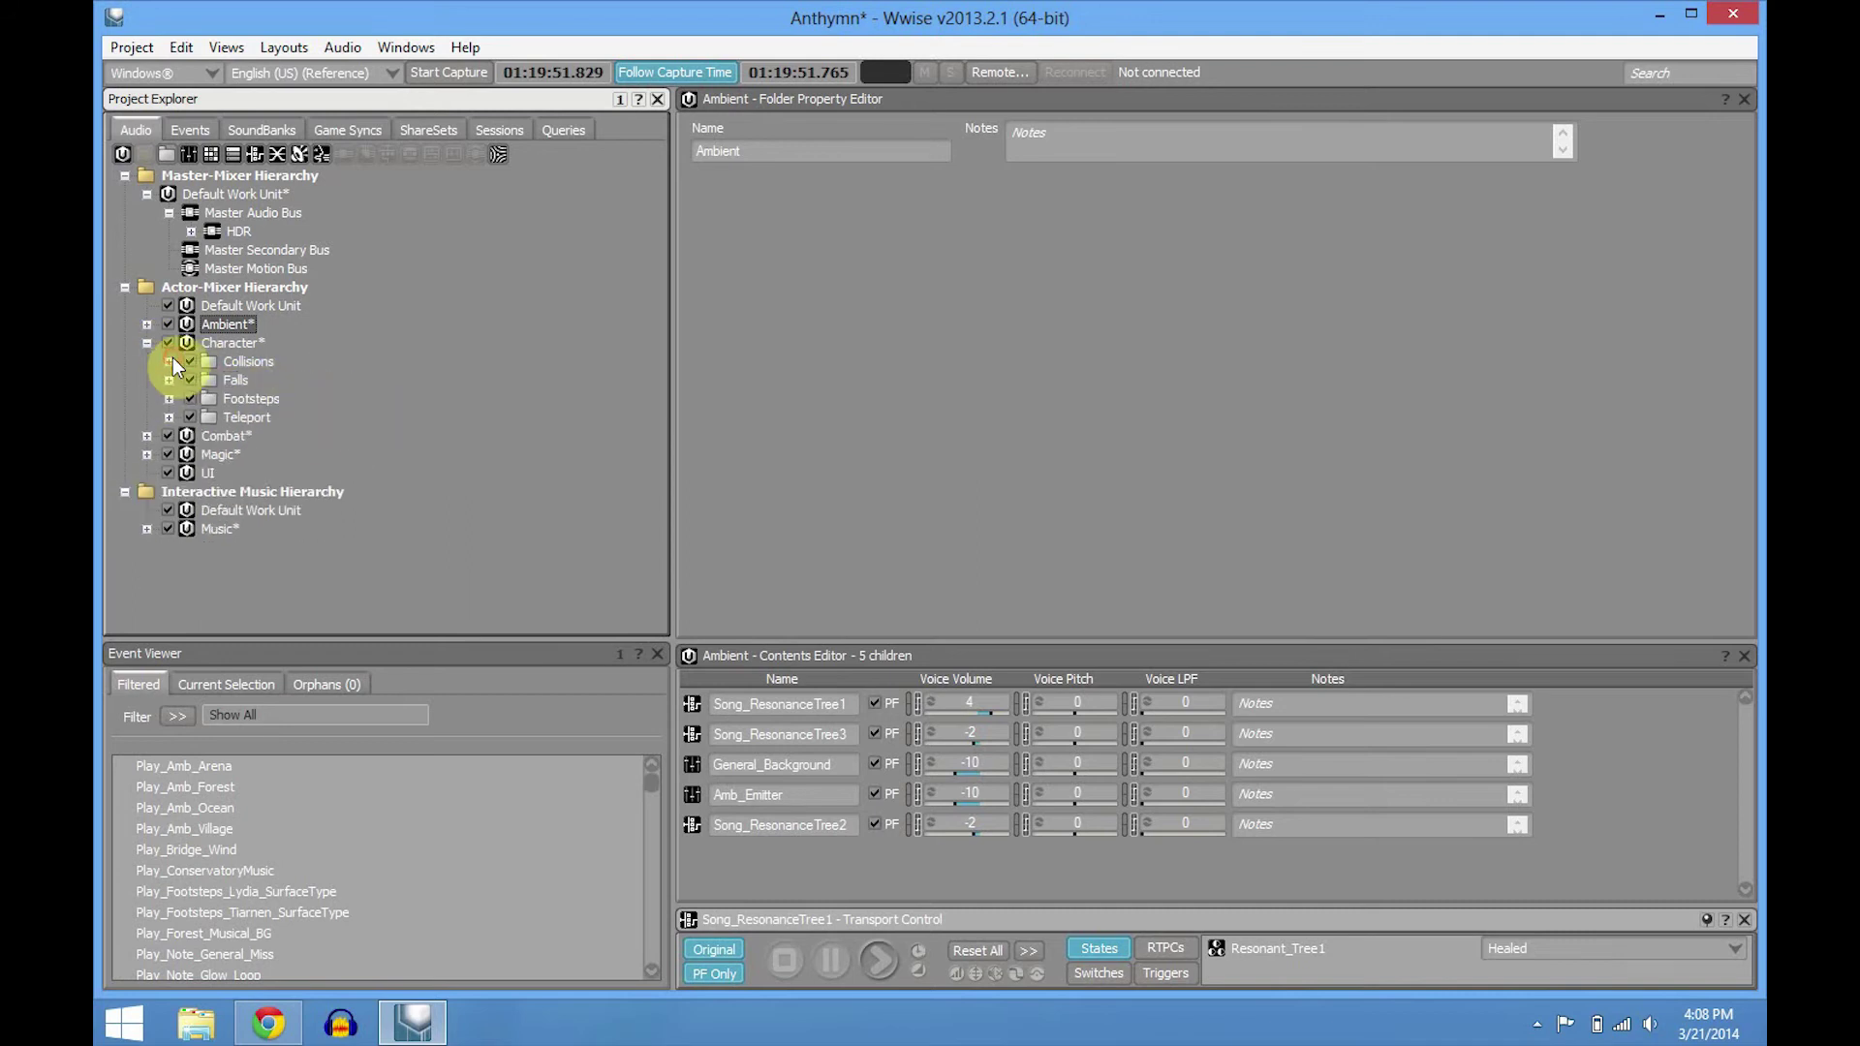
click(168, 378)
click(168, 380)
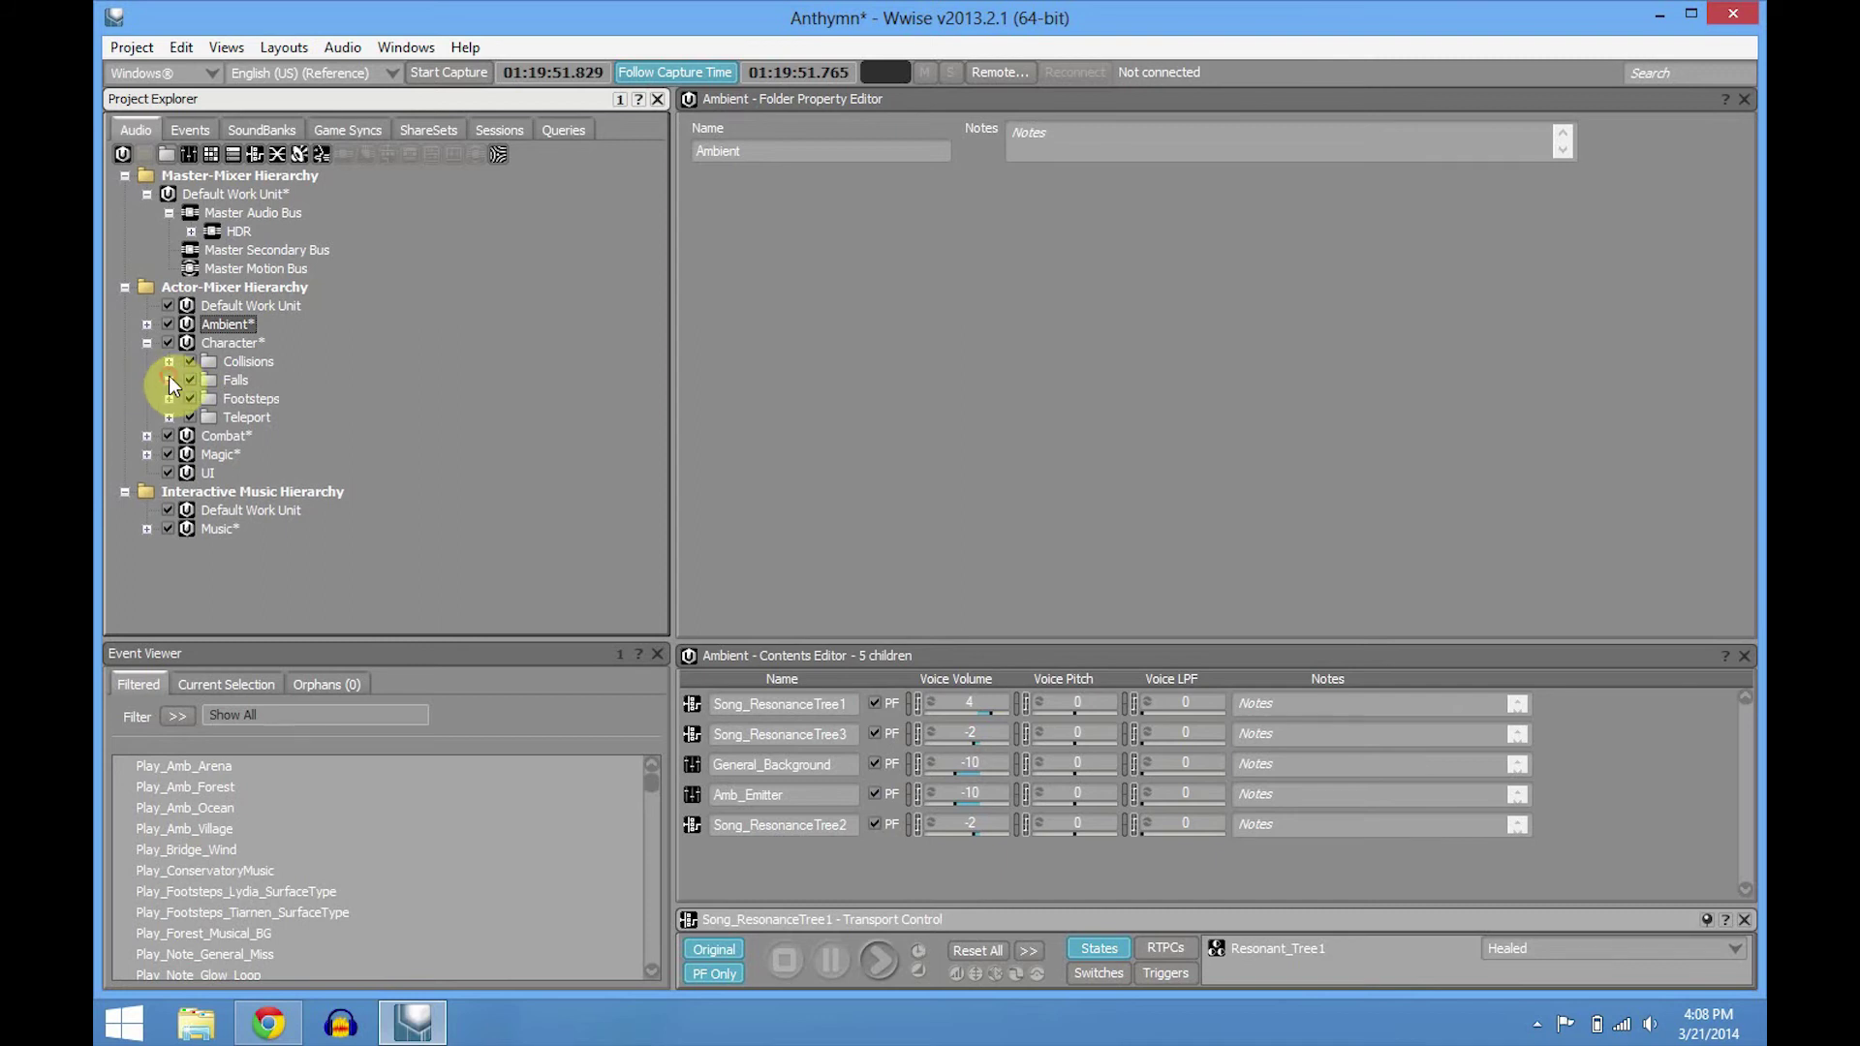
- Show the properties of the Footsteps_Tiarnen_SurfaceType switch container in the Footsteps folder and expand its surface-specific step types
click(168, 397)
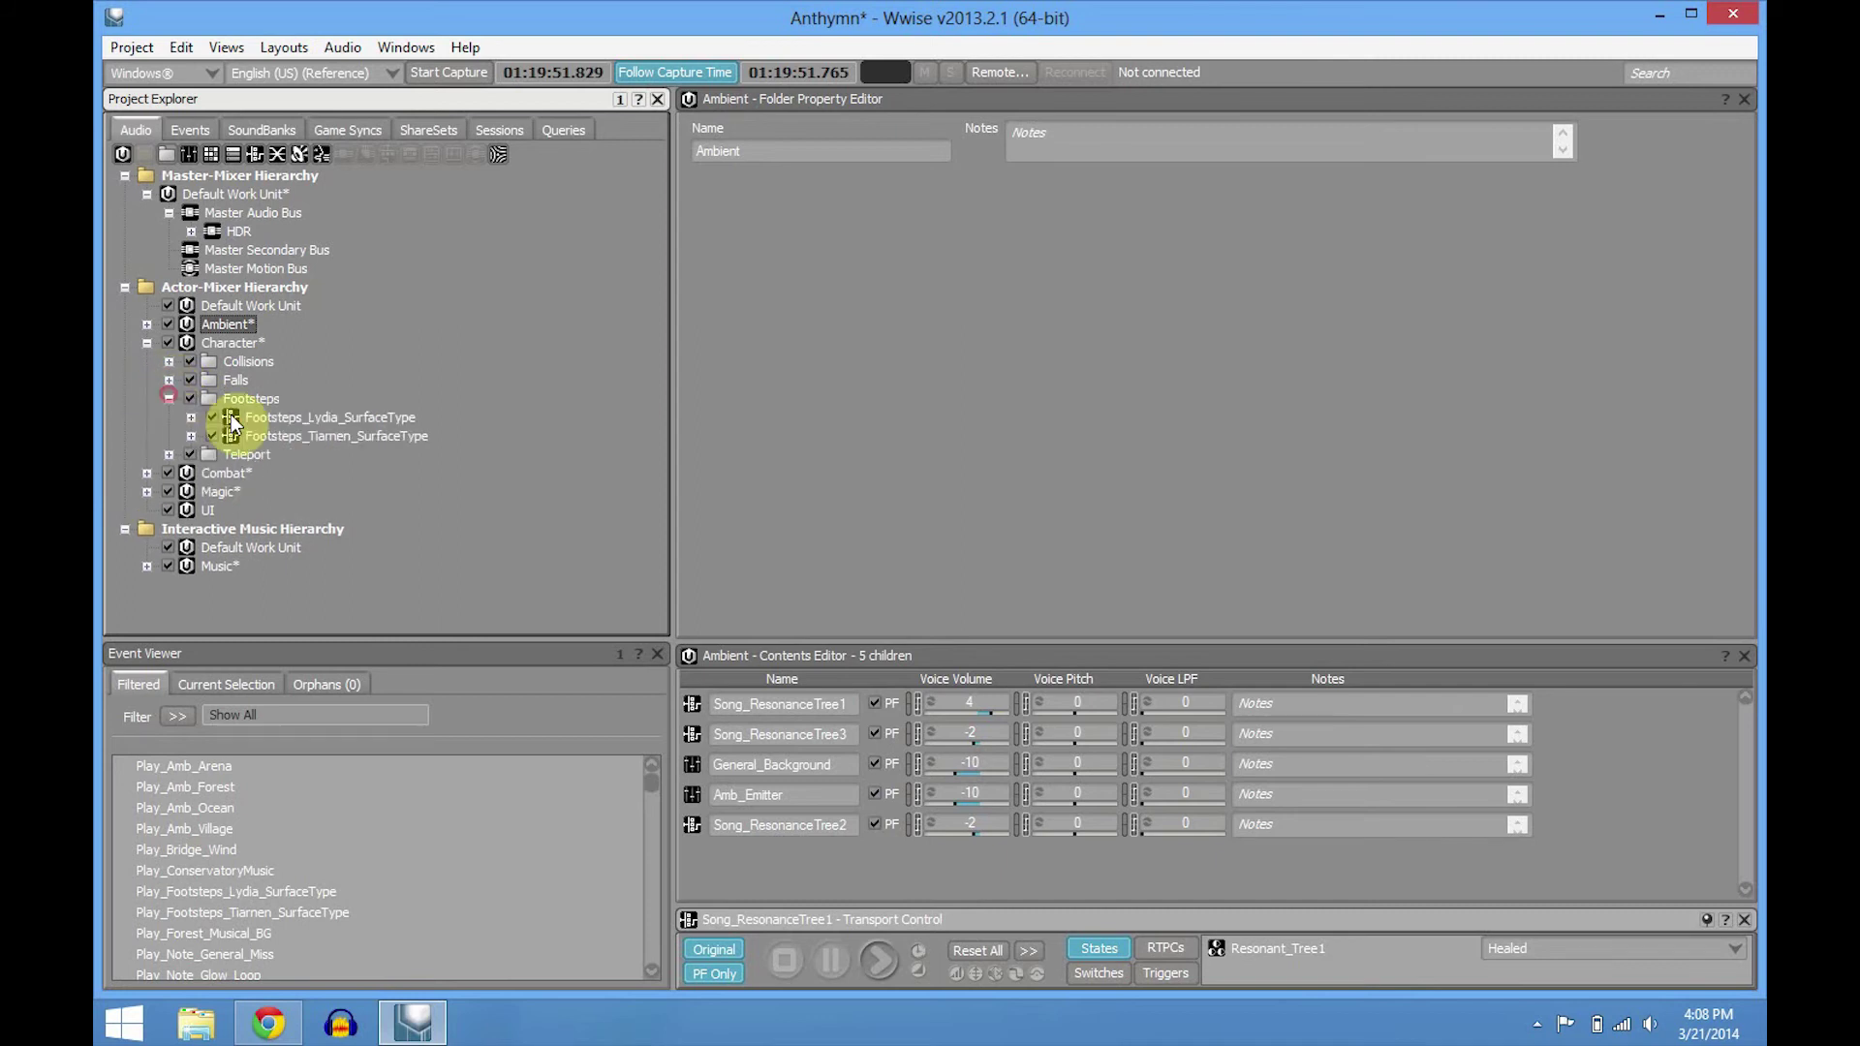
click(316, 435)
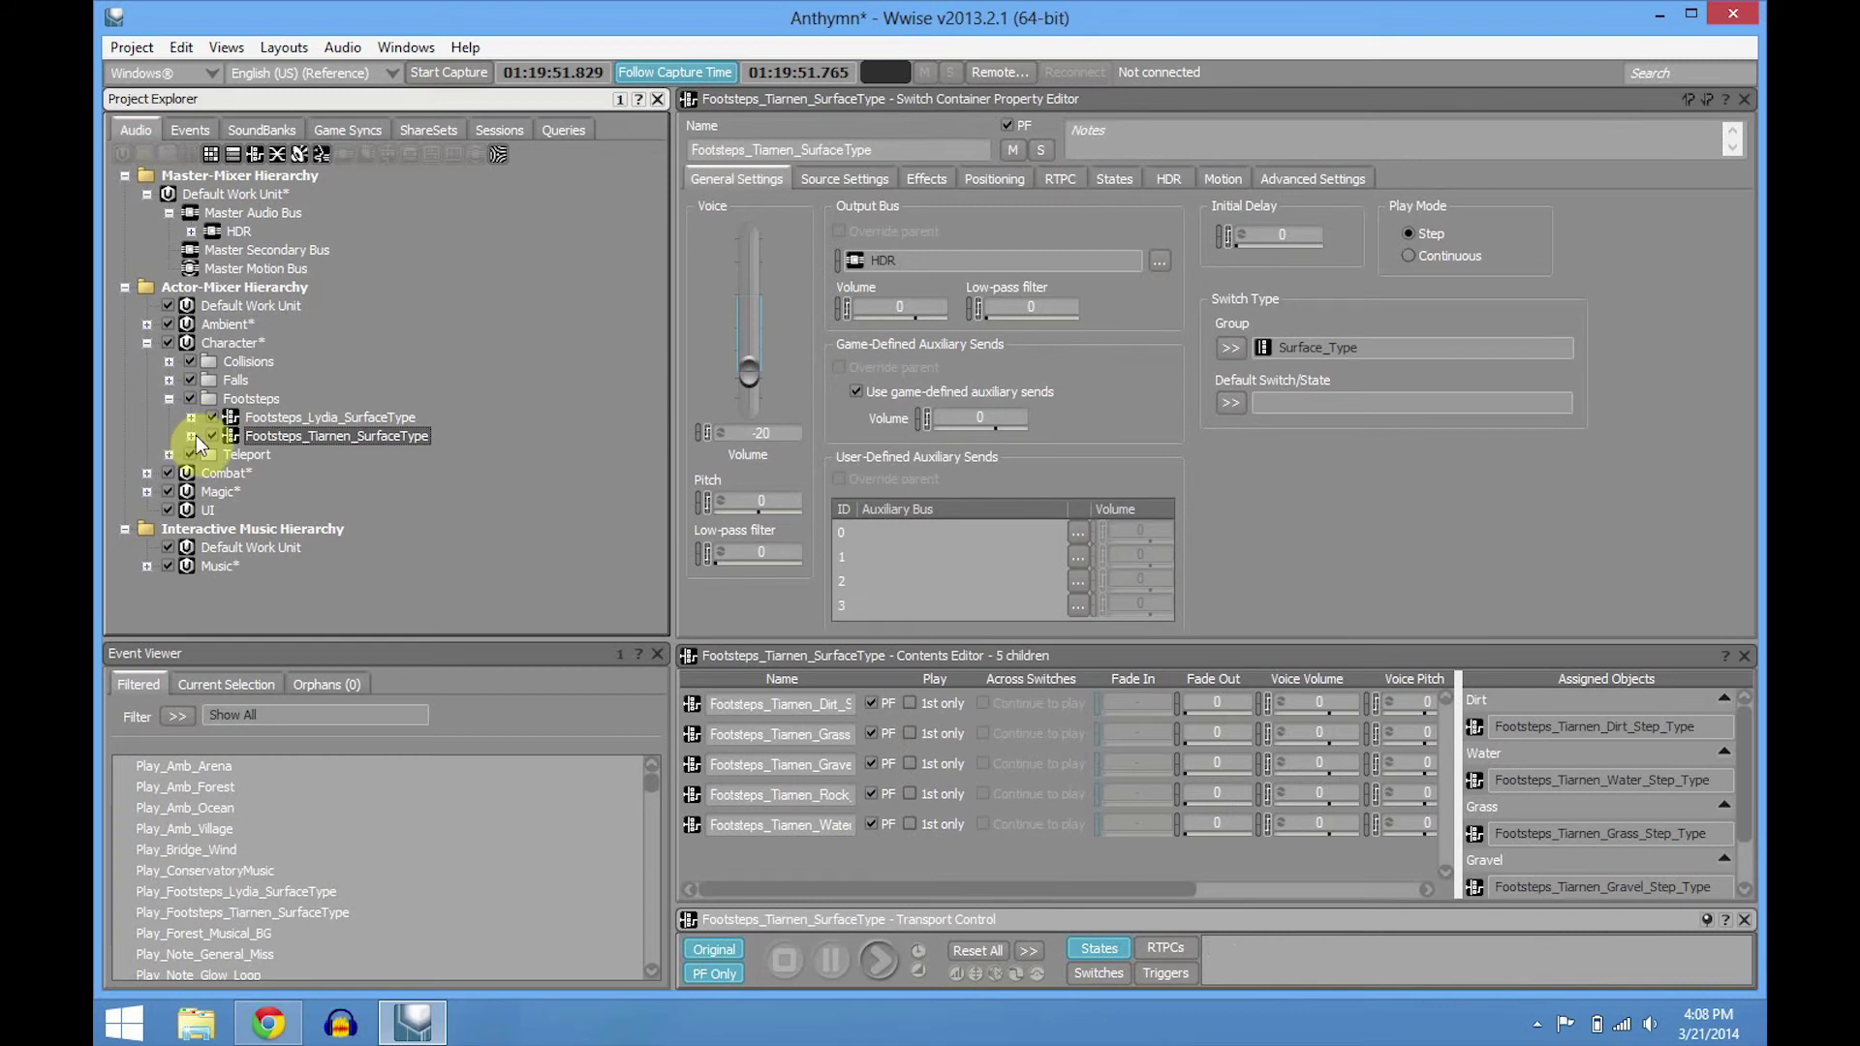
click(193, 435)
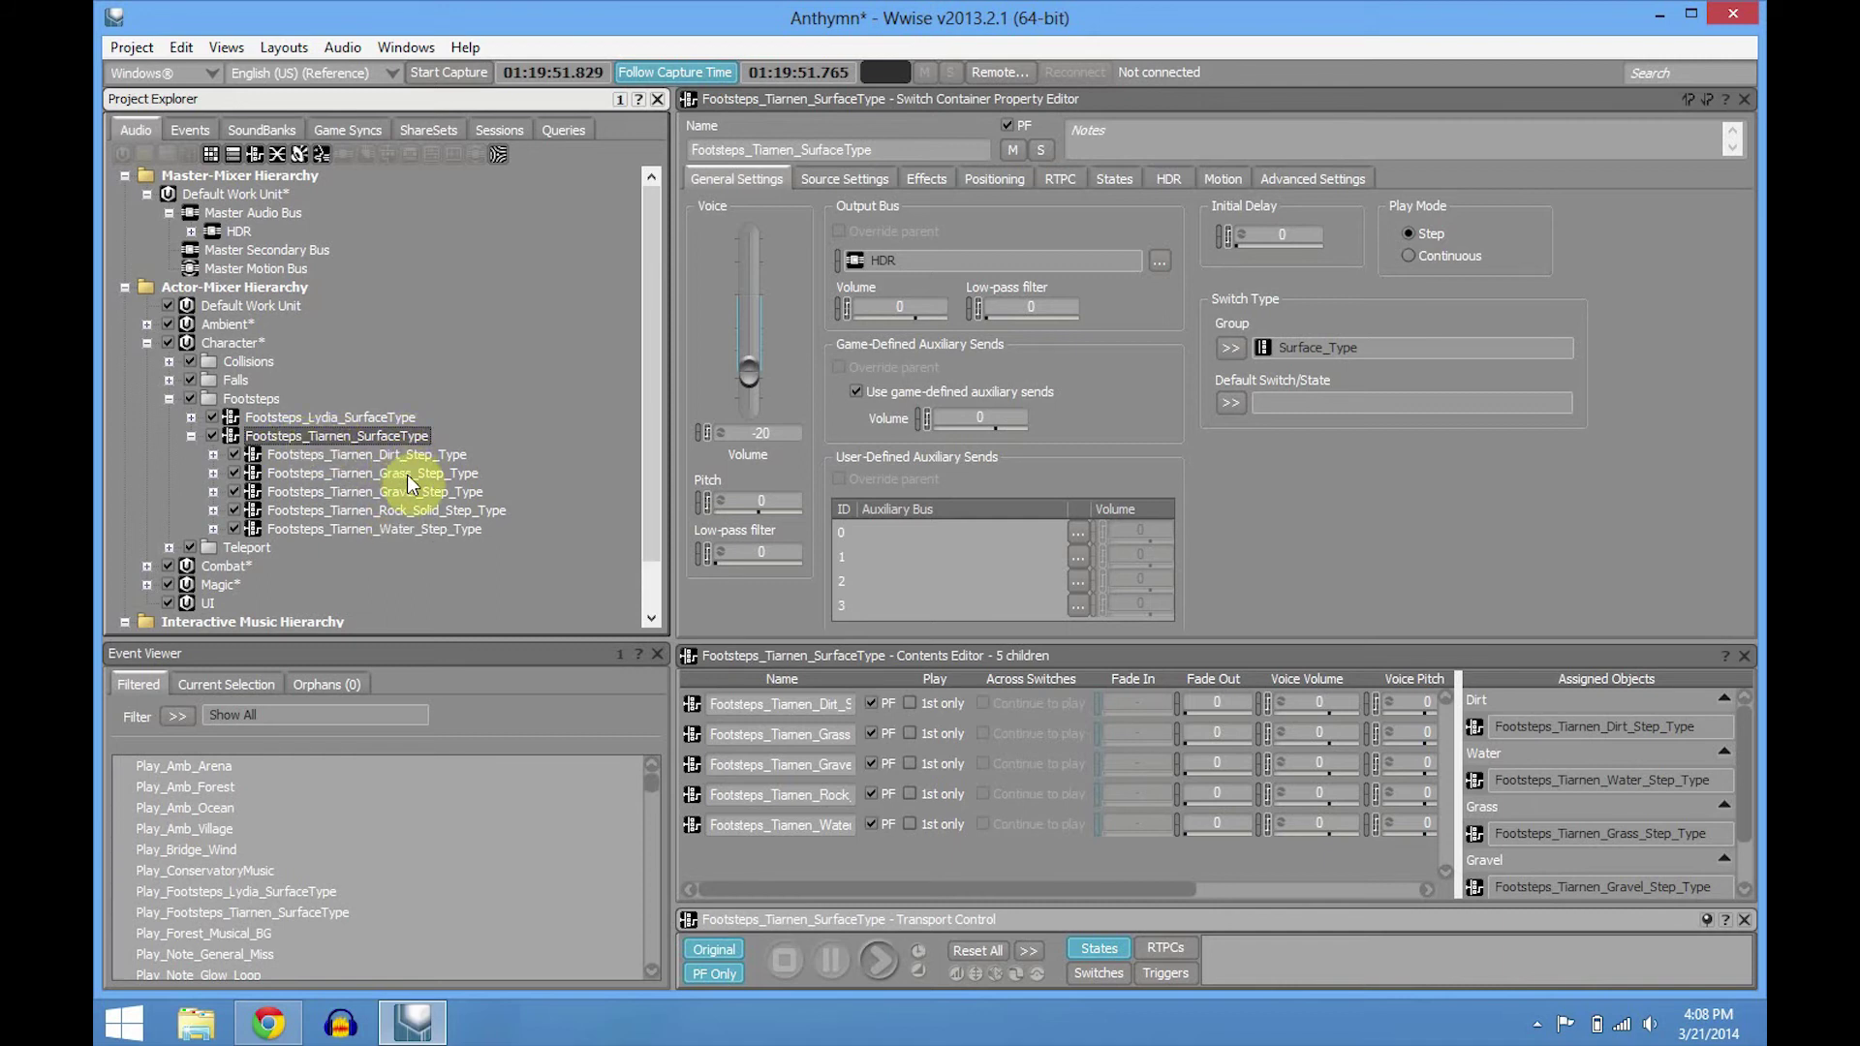
- Review the Tiarnen_Steps_Run_Dirt random container and its individual sounds under Footsteps_Tiarnen_Dirt_Step_Type, then collapse the Footsteps folder
click(213, 455)
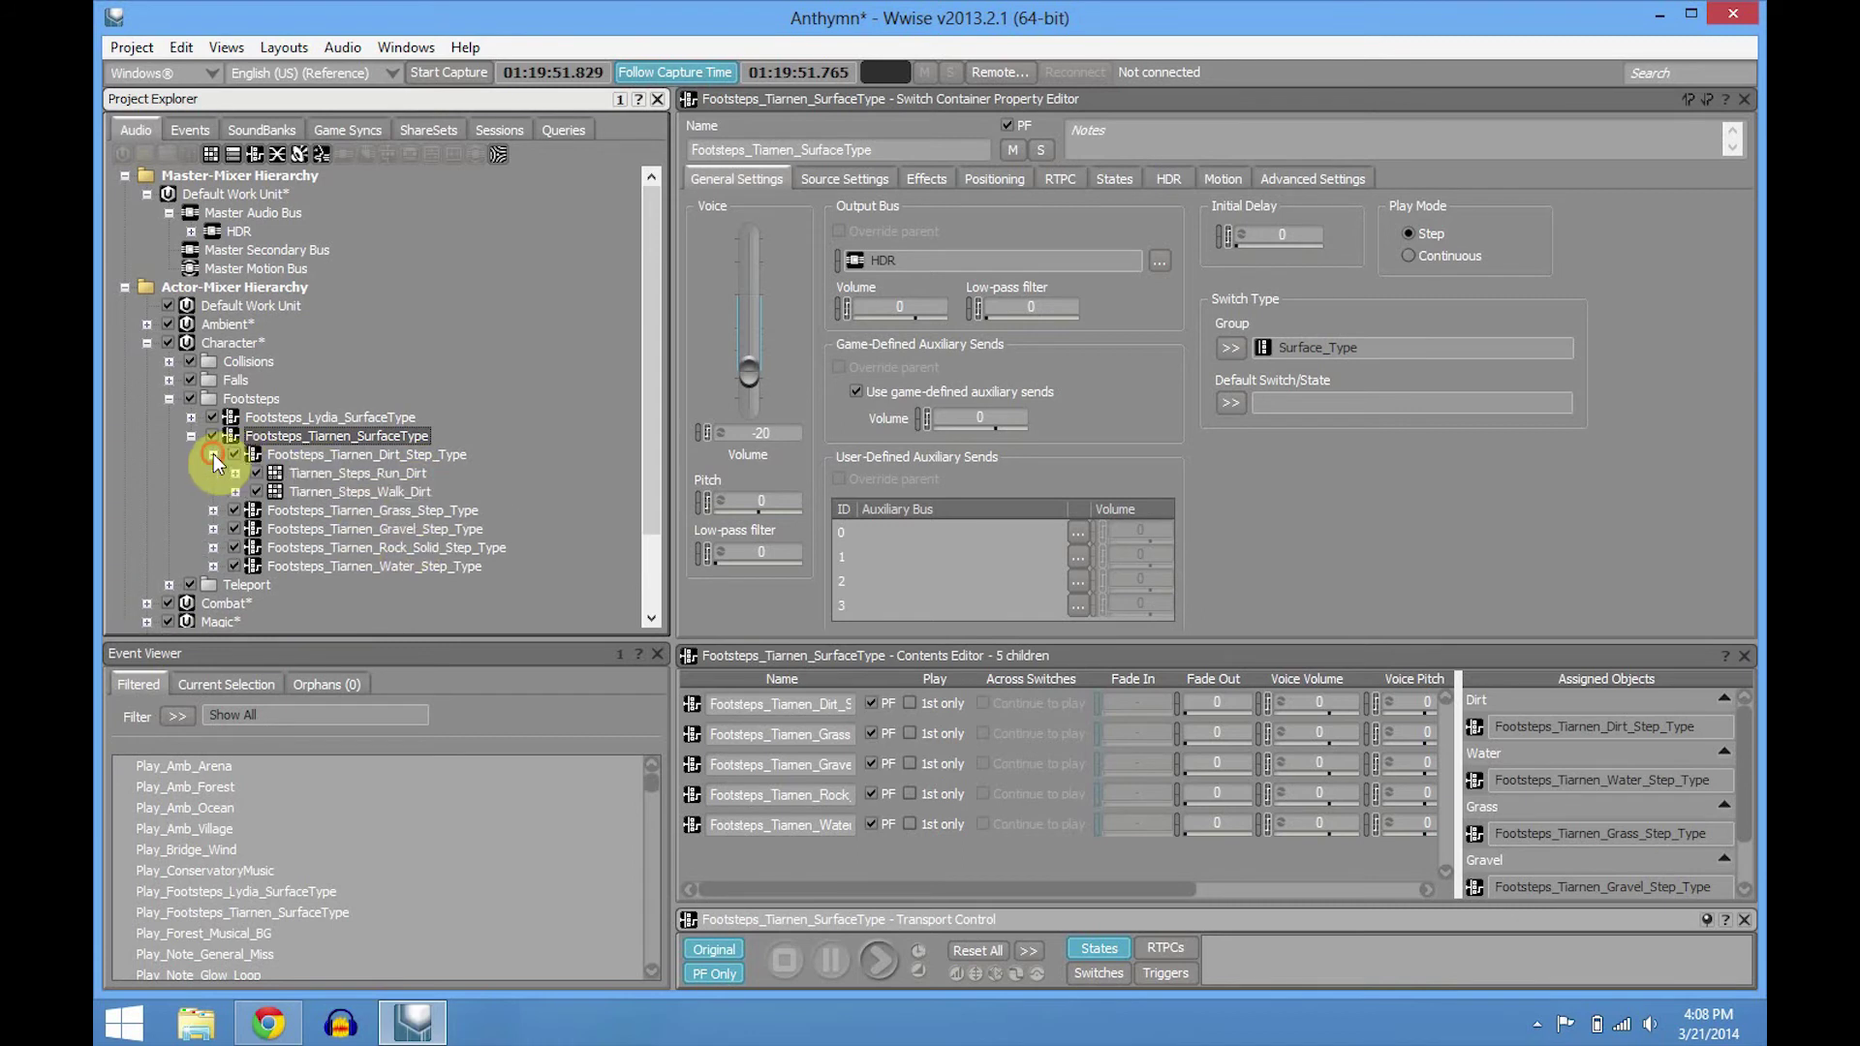
click(295, 474)
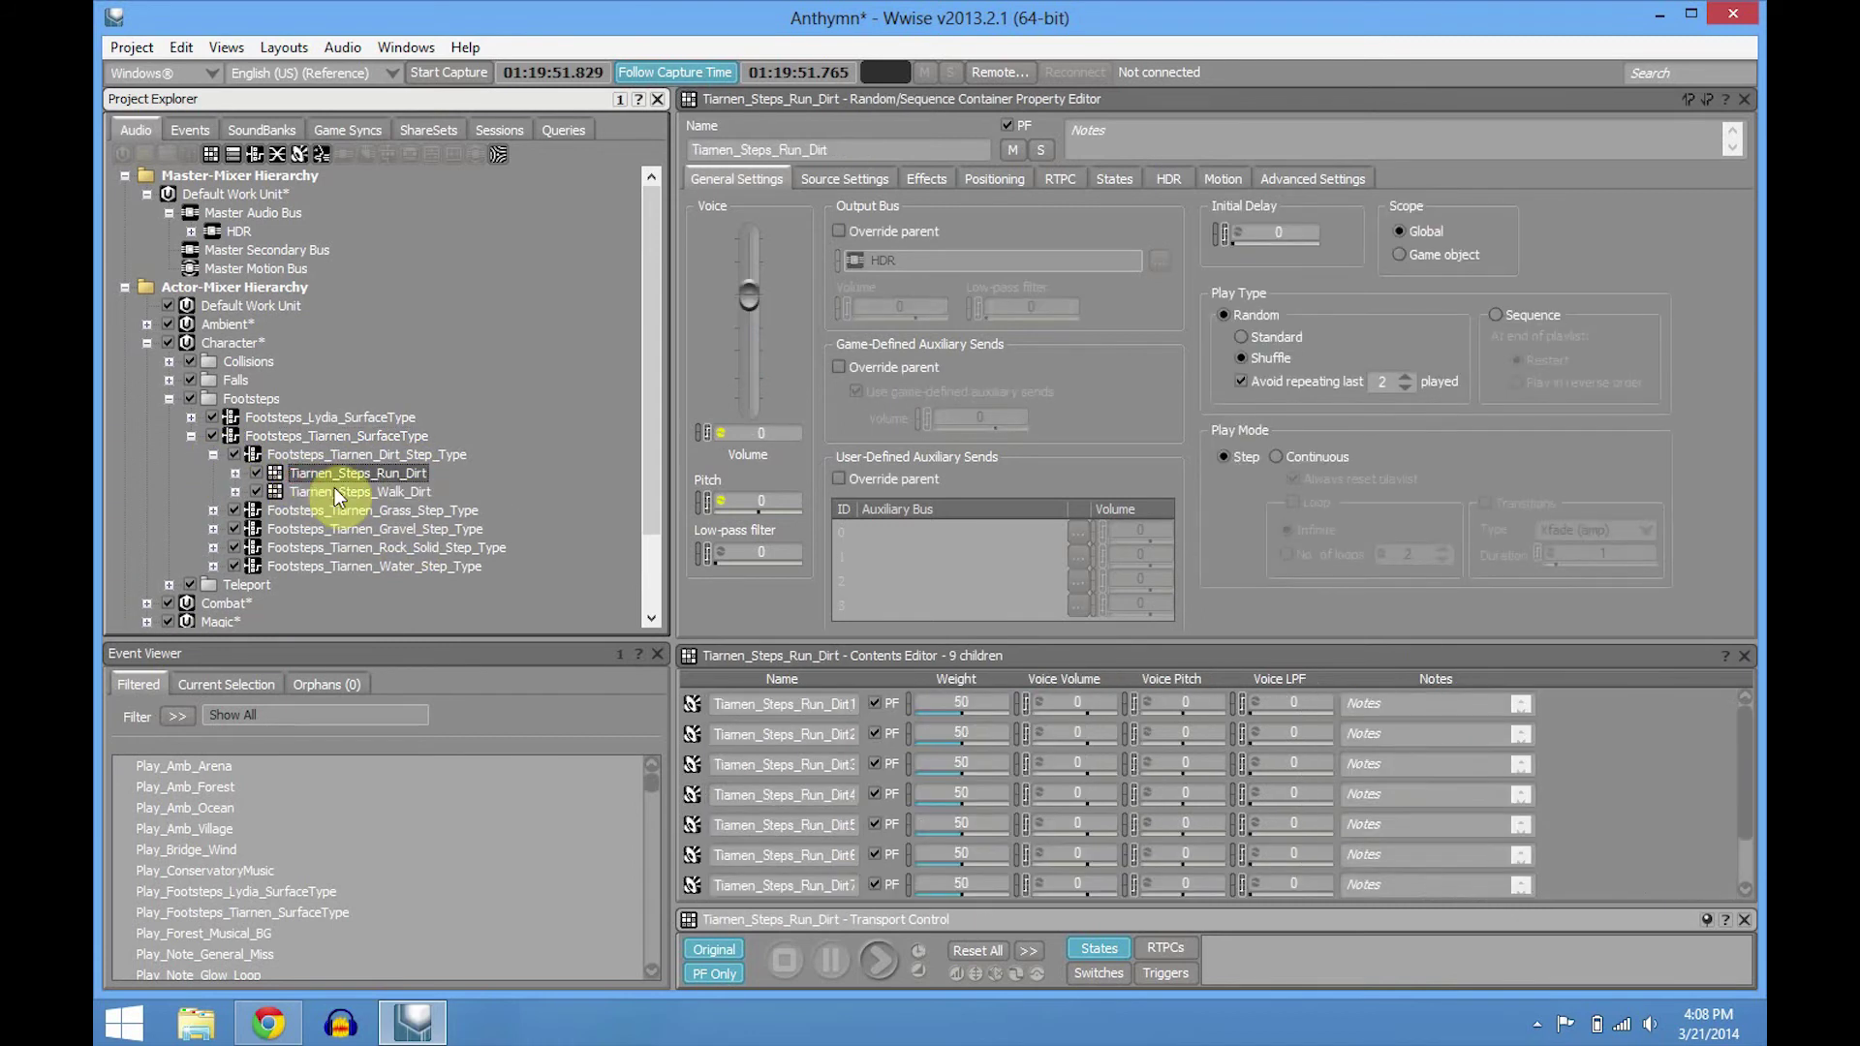
click(234, 473)
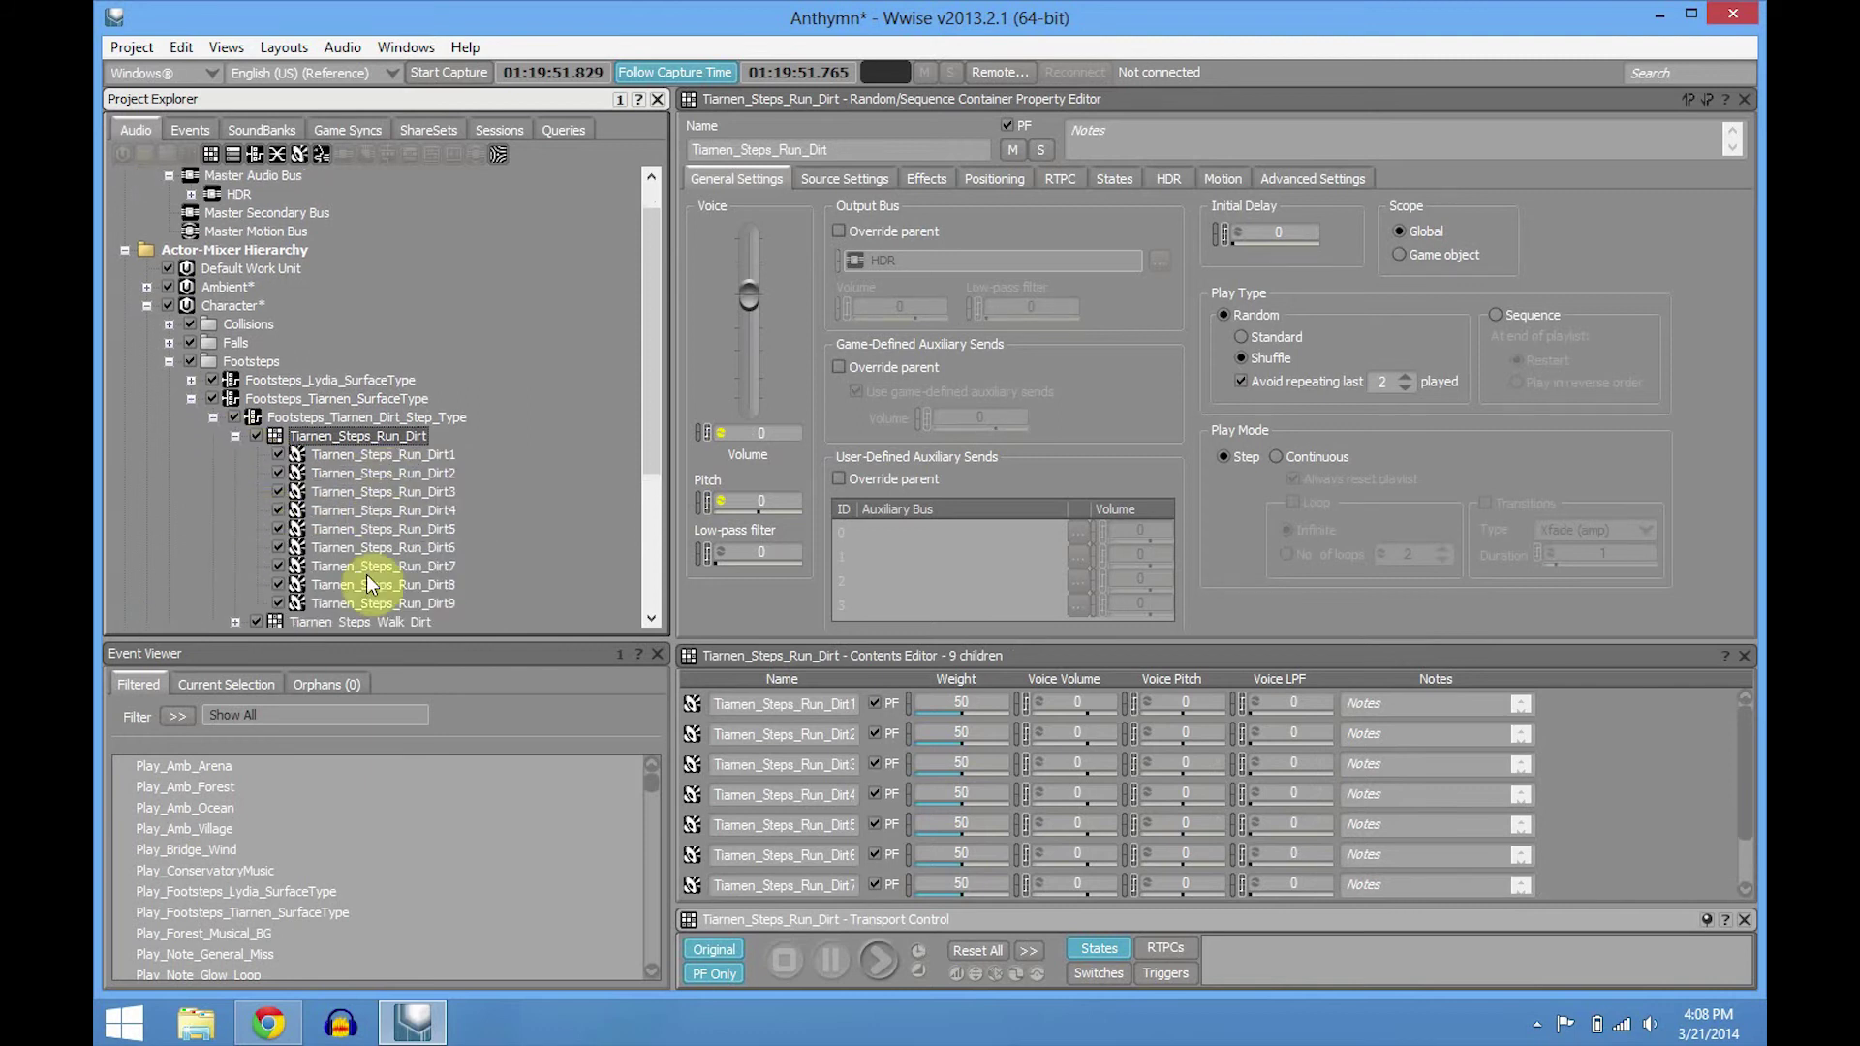
click(235, 436)
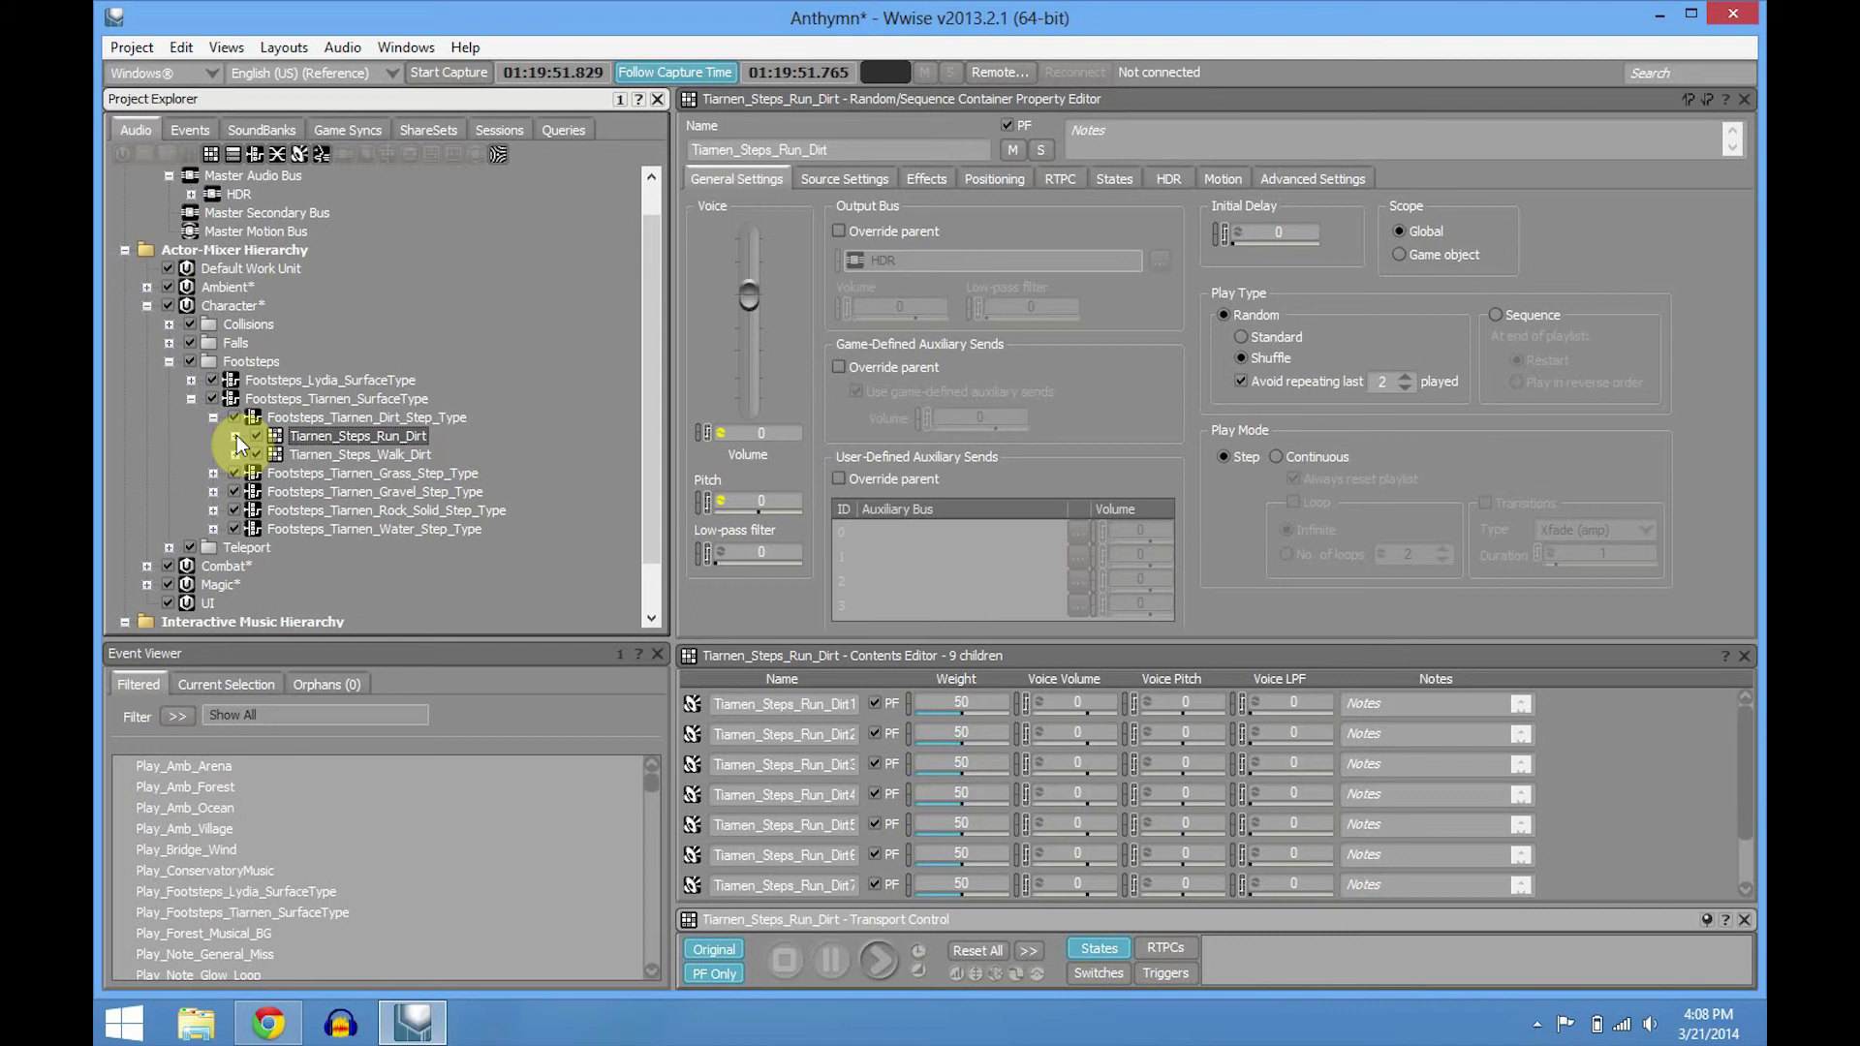
click(191, 399)
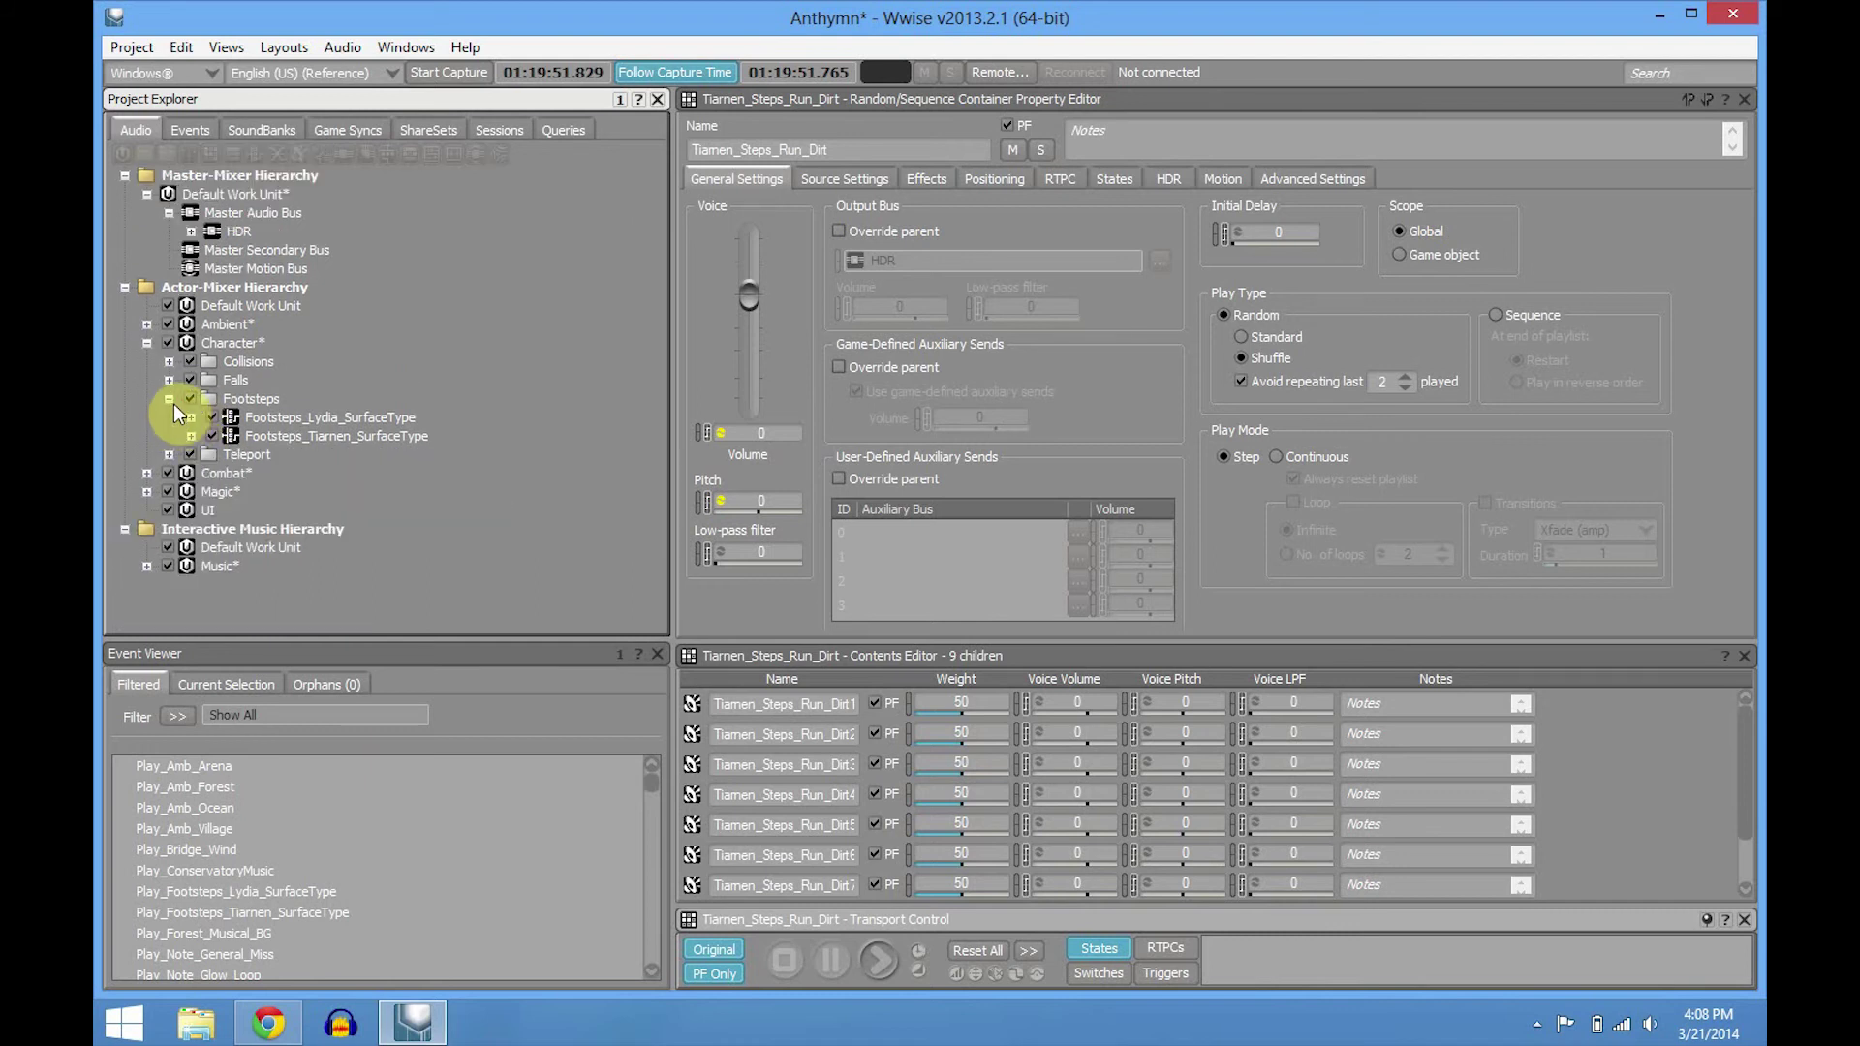
click(169, 399)
- Audition Teleport_Activate in the Teleport folder, show the Teleport_Arrive container, and collapse the folder
click(168, 415)
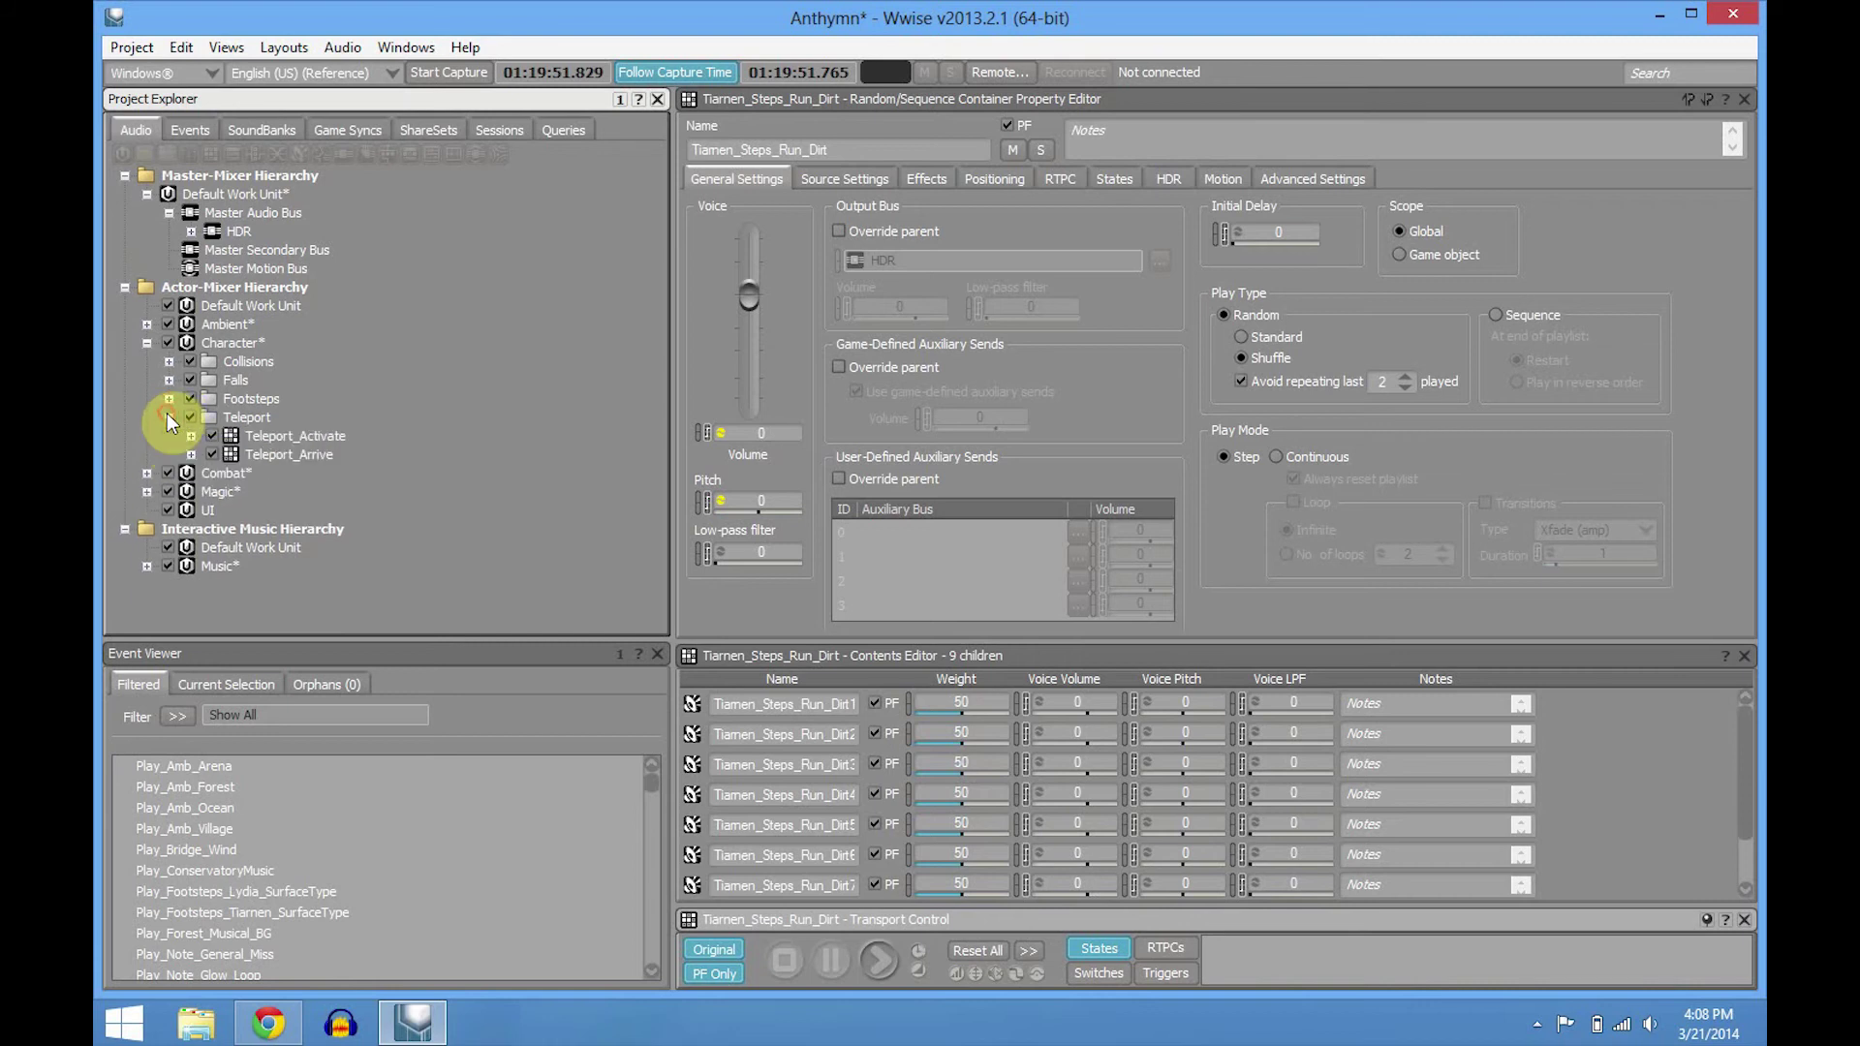
click(291, 436)
key(space)
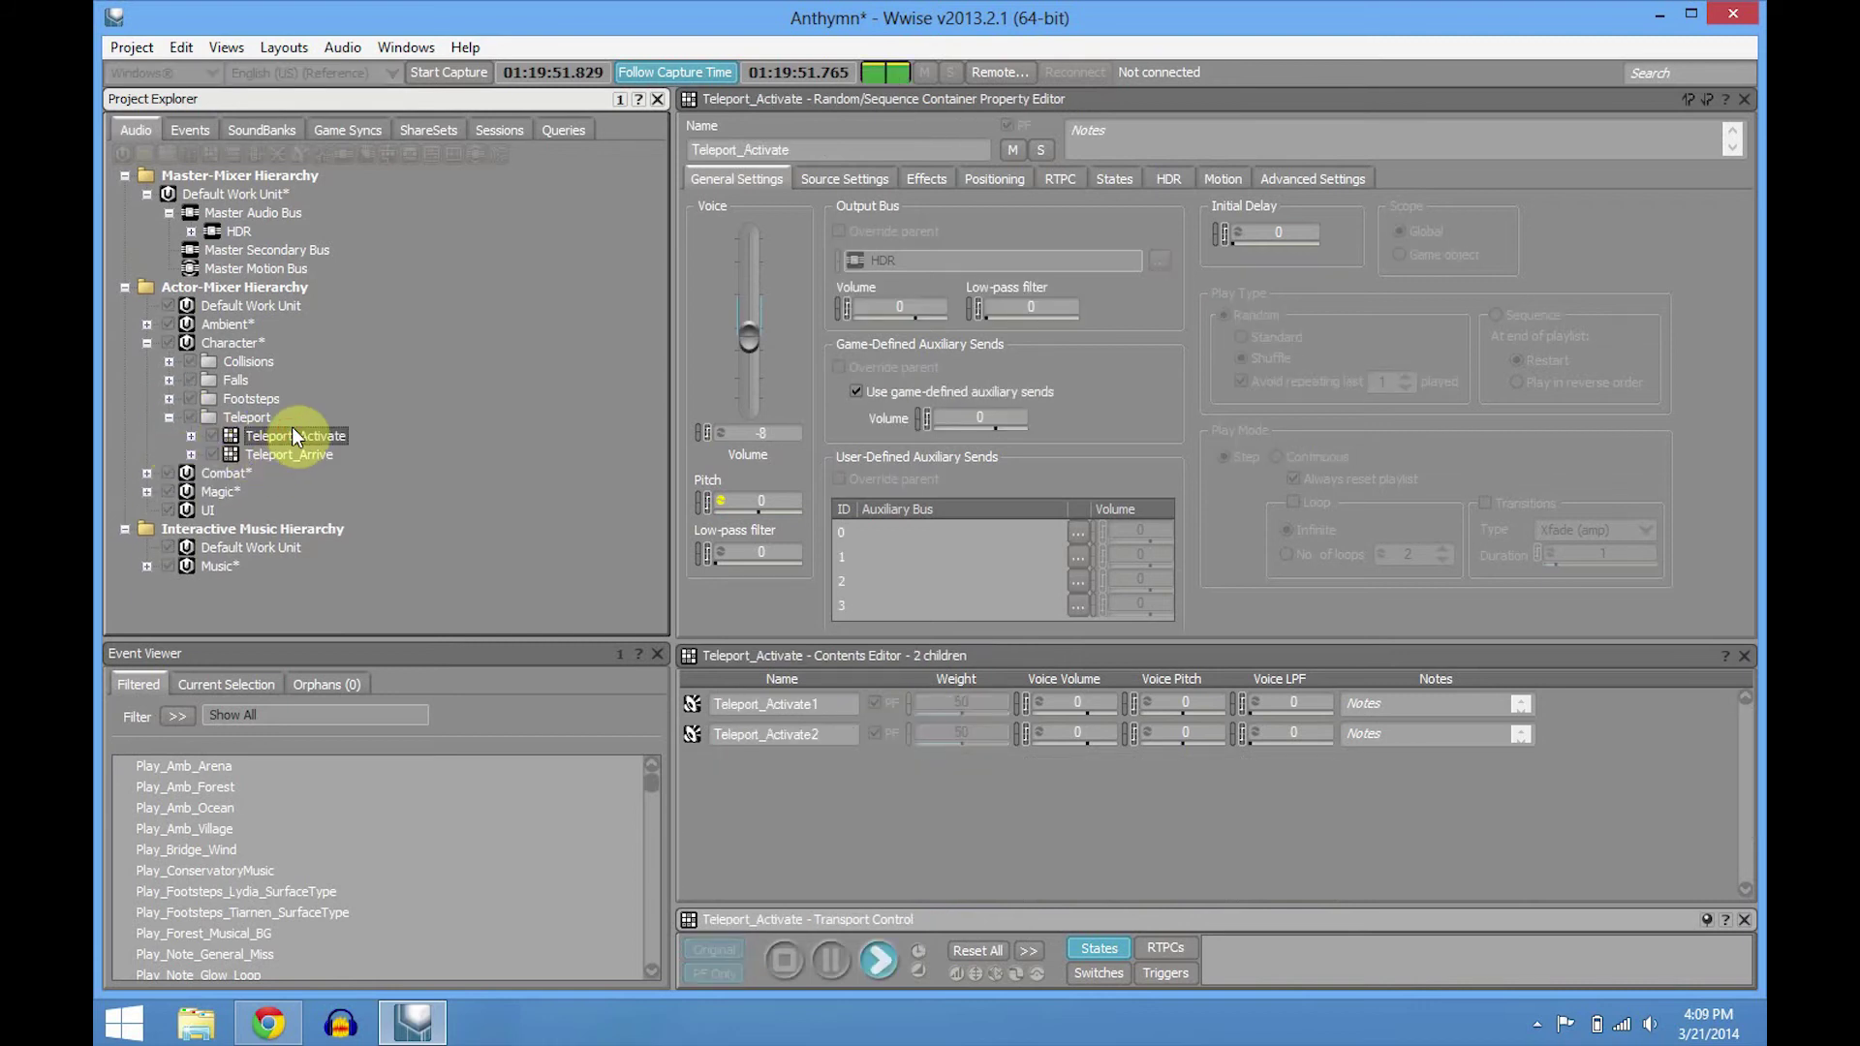
click(298, 455)
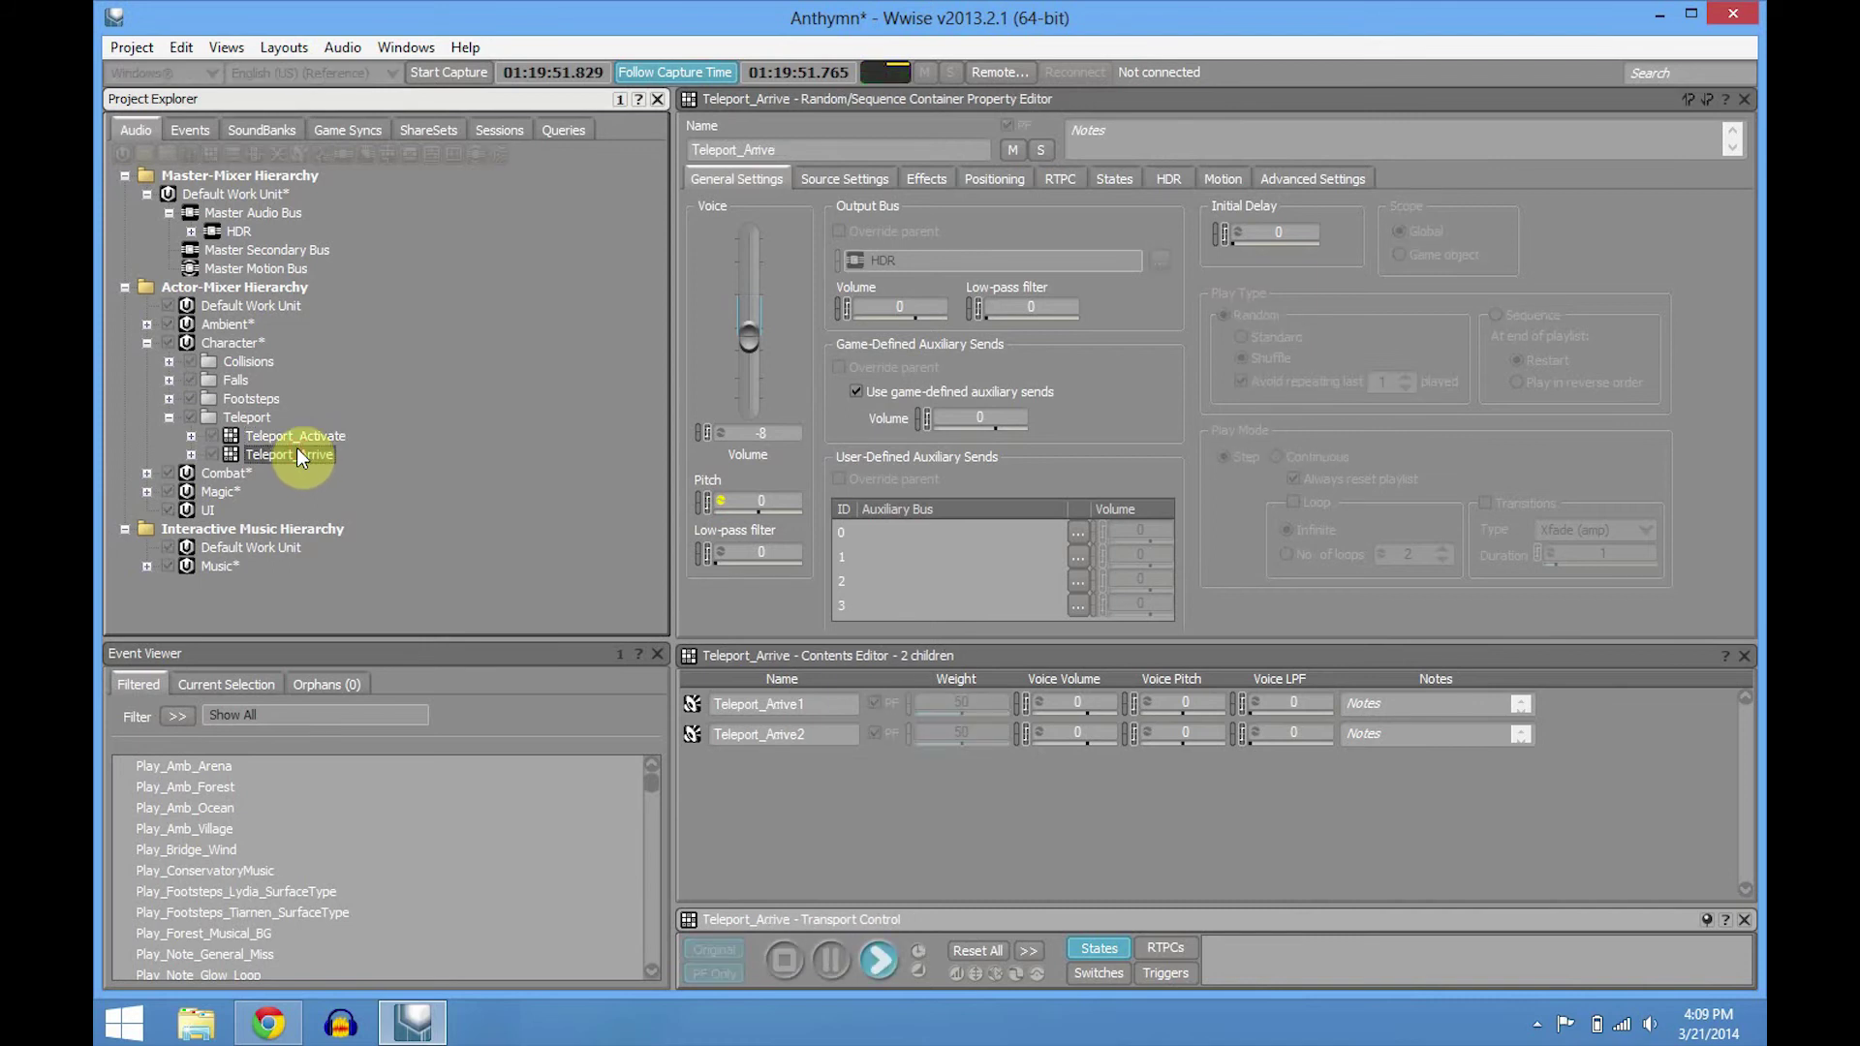
click(170, 417)
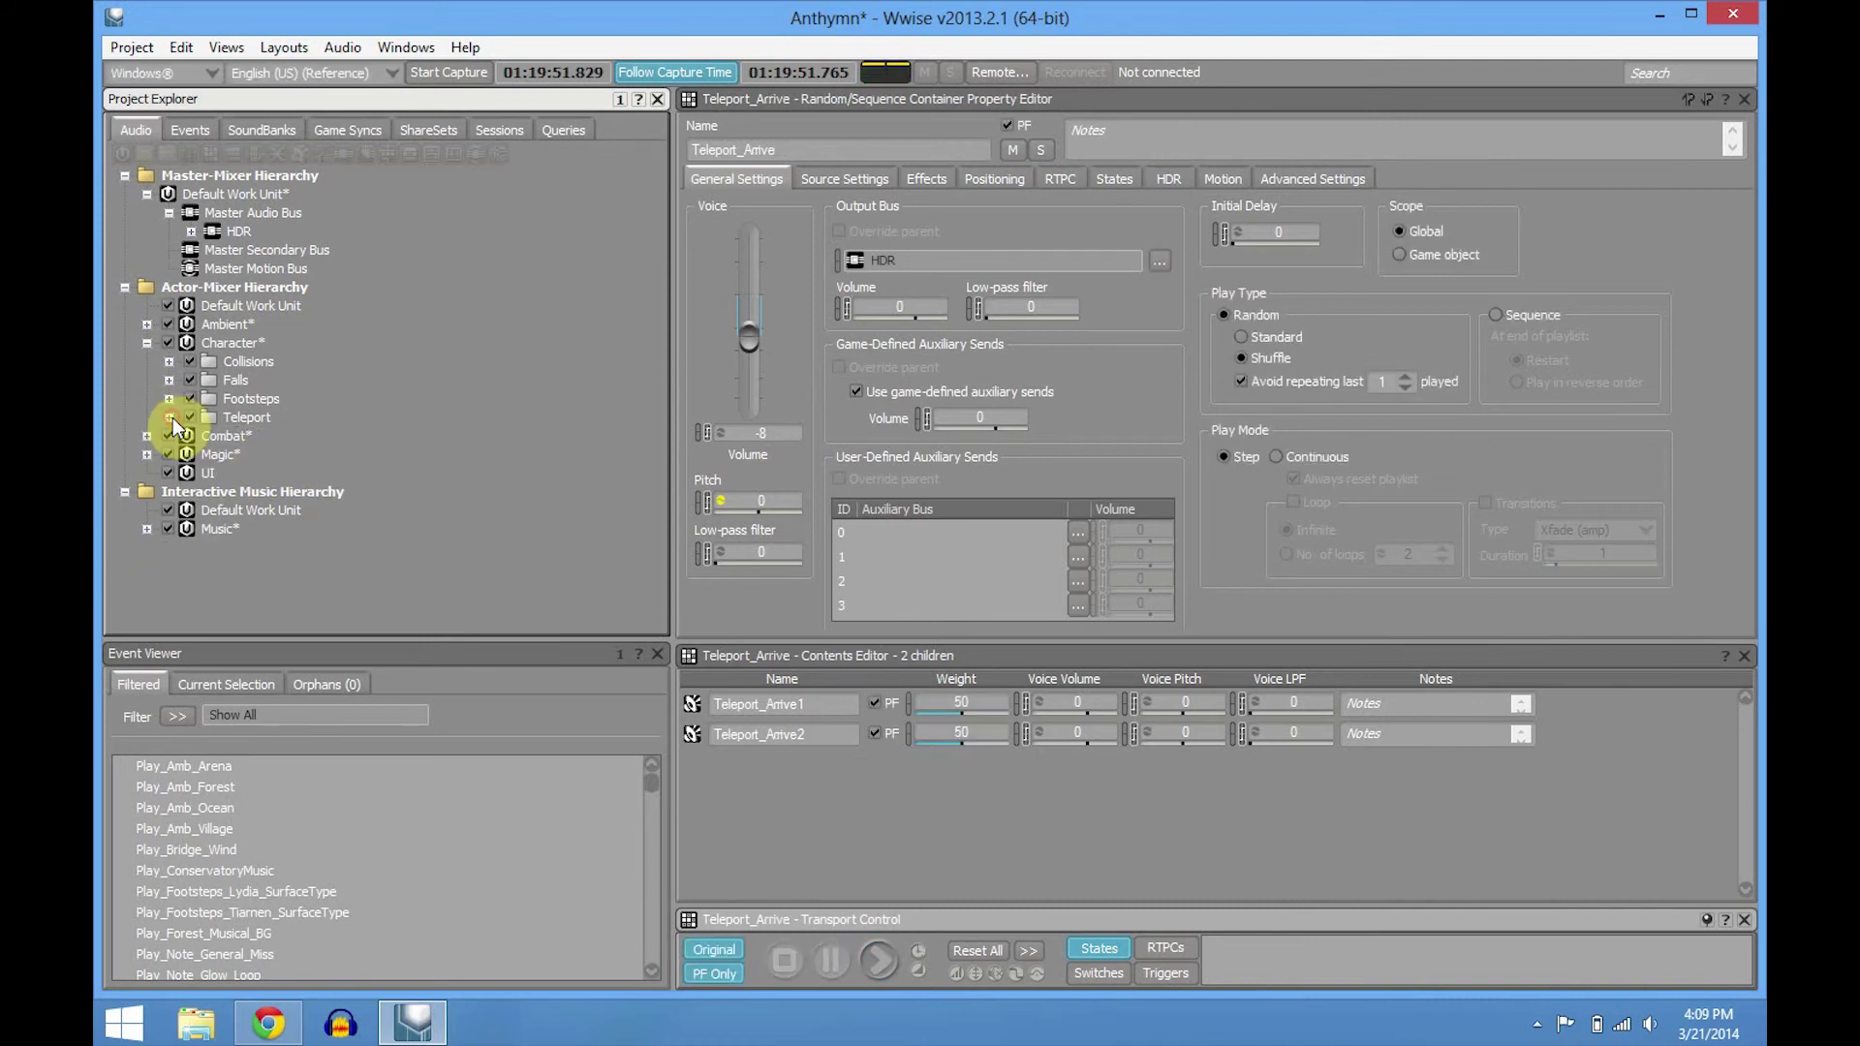
- Audition Tiarnen_Collision_Bush and Tiarnen_Collision_General in the Collisions folder, show Tiarnen_Collision_Water_Splash, and collapse the folder
click(169, 361)
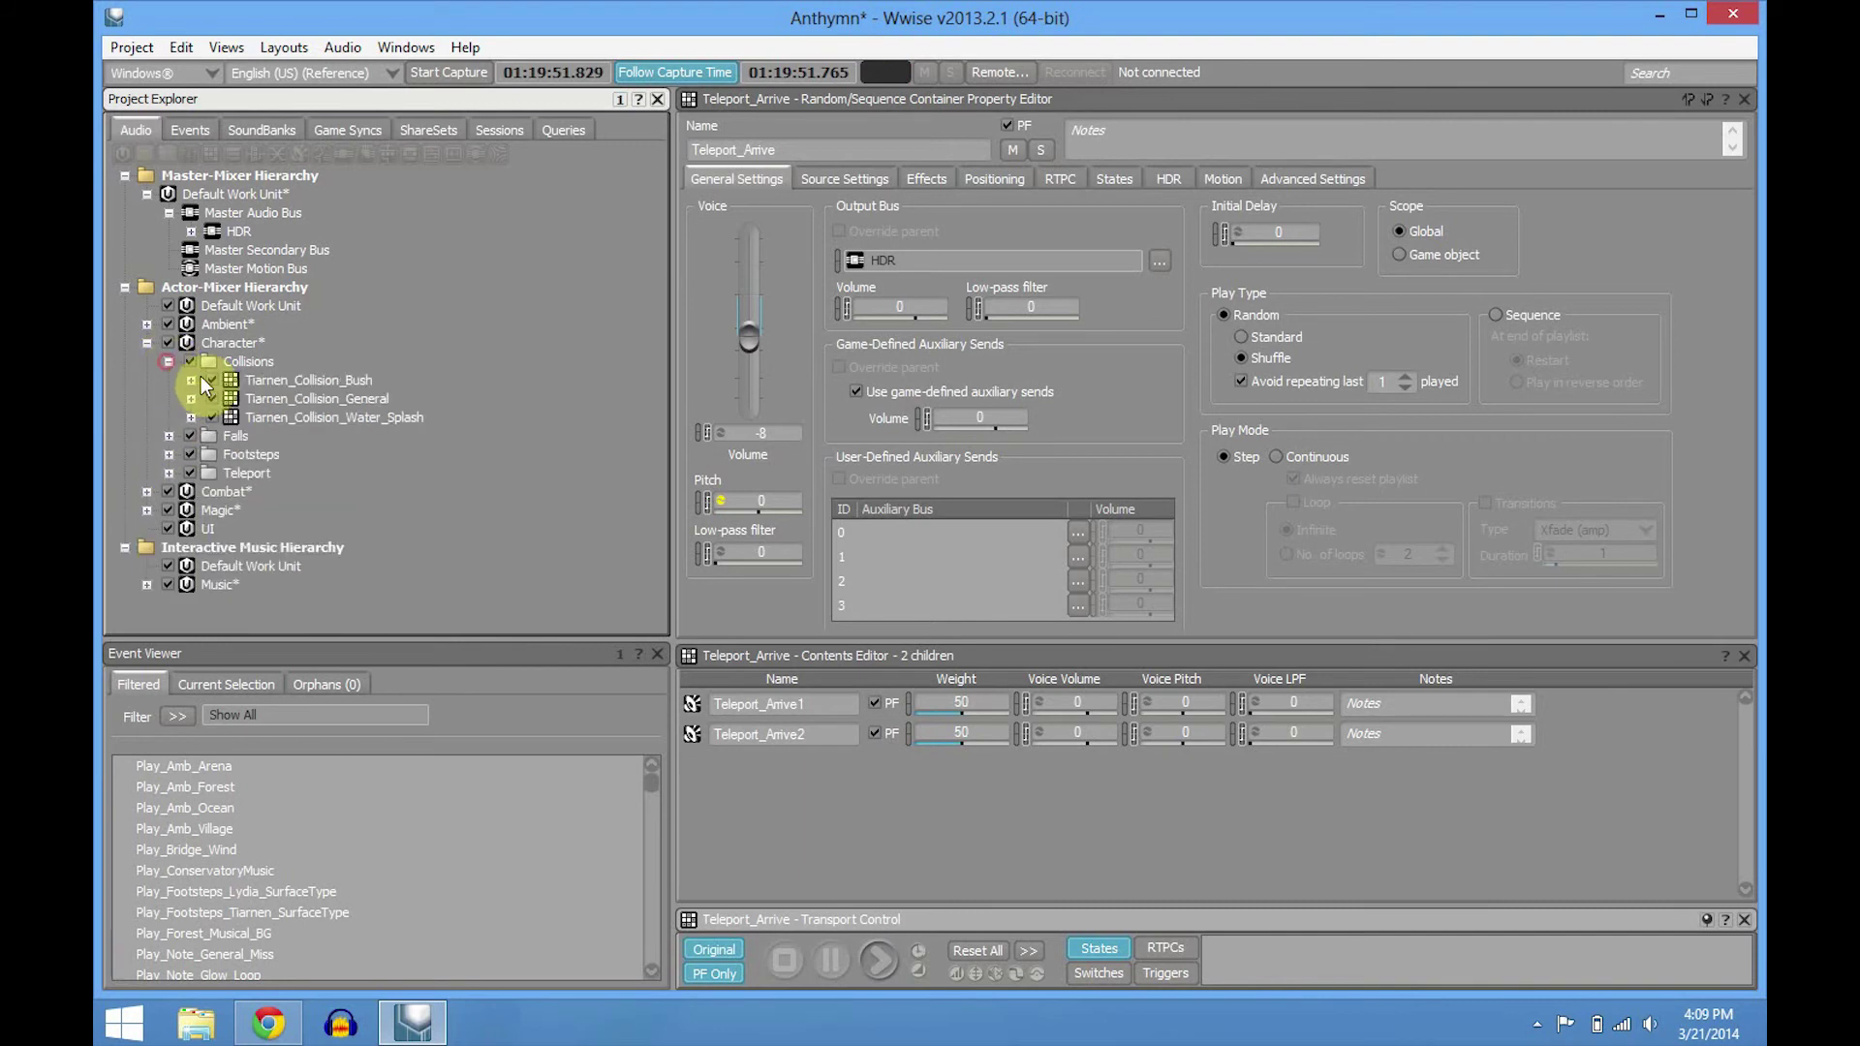
click(292, 376)
key(space)
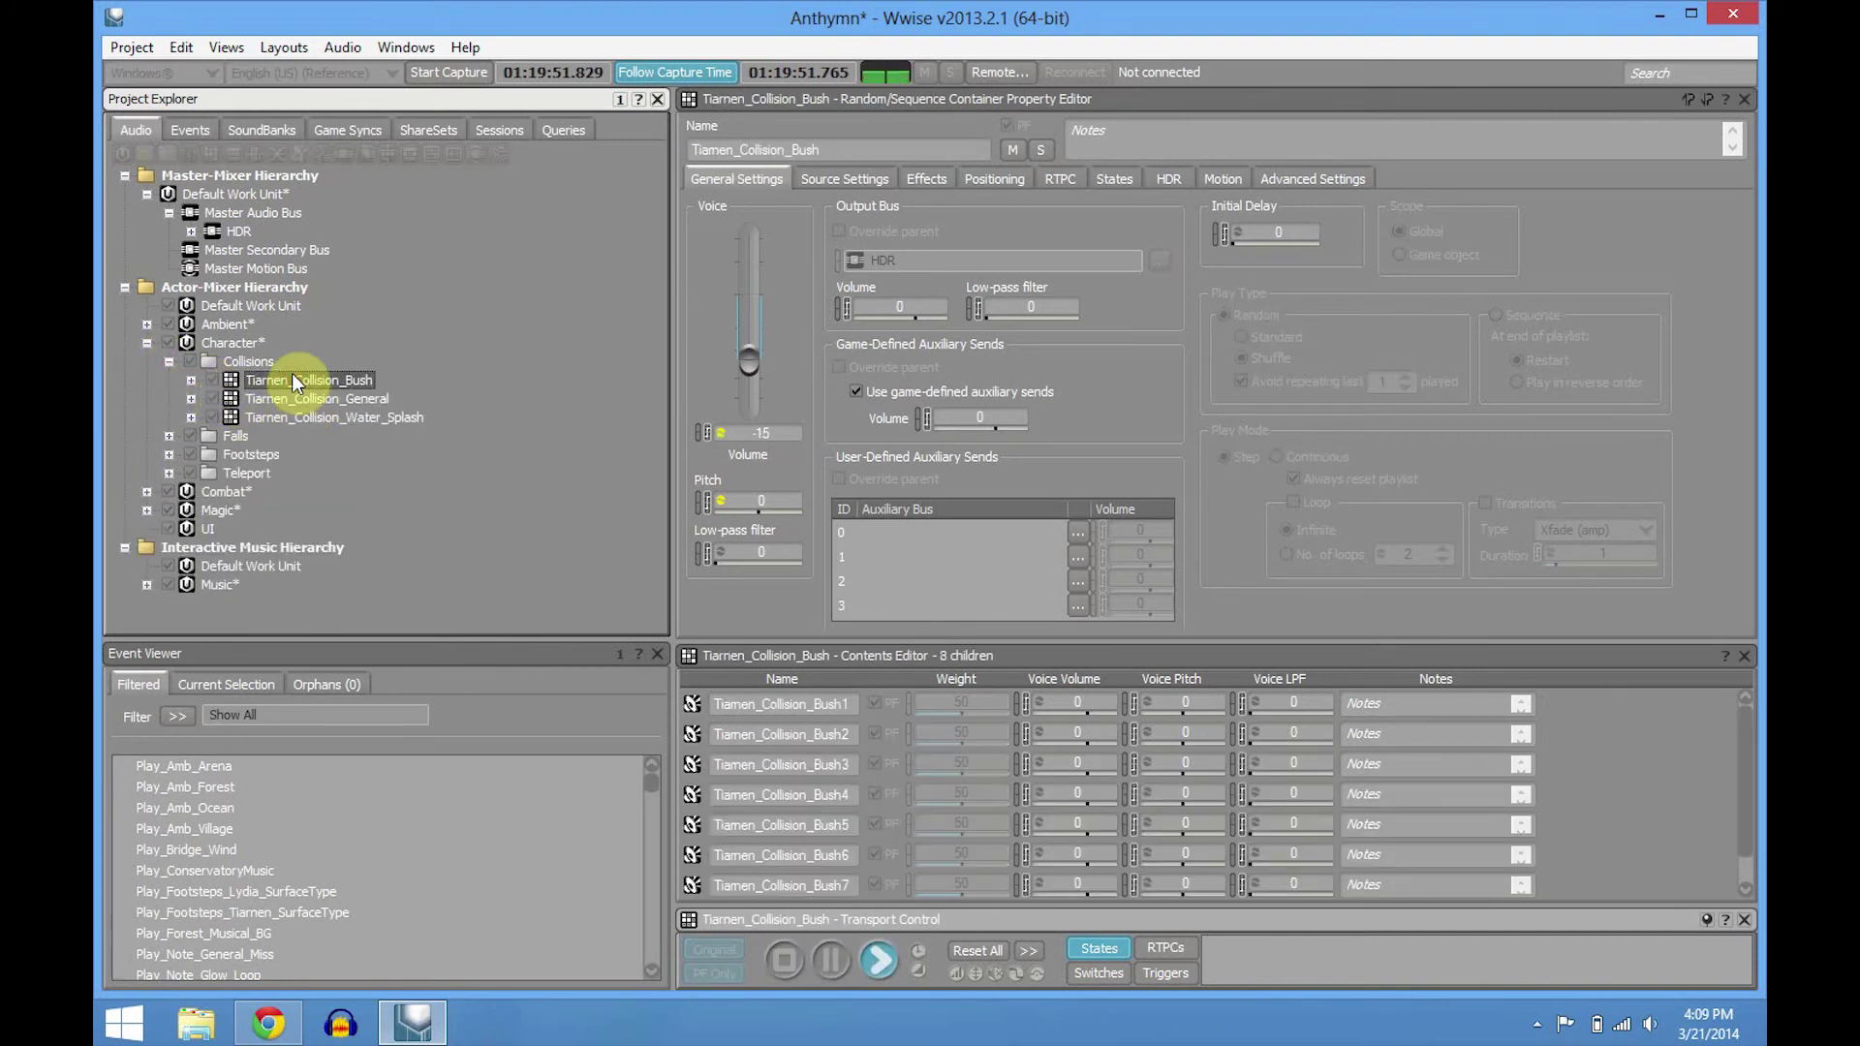
key(space)
click(370, 405)
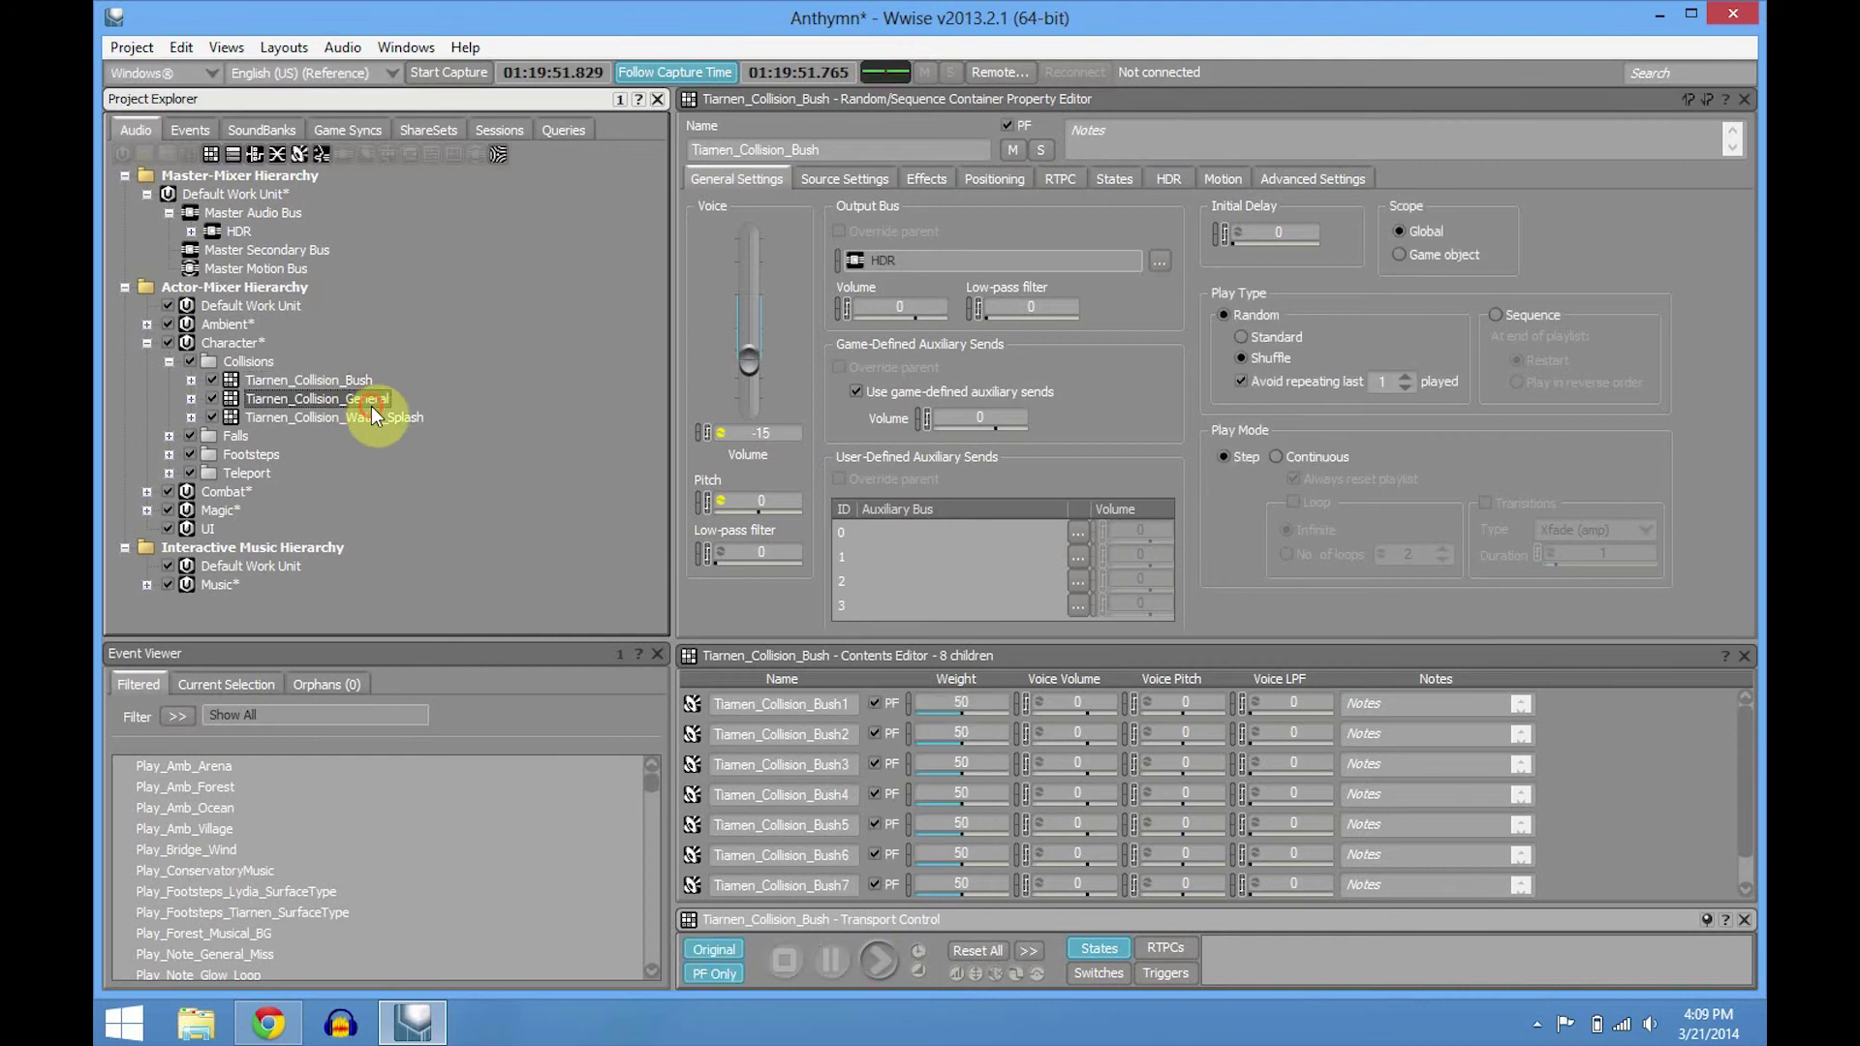
key(space)
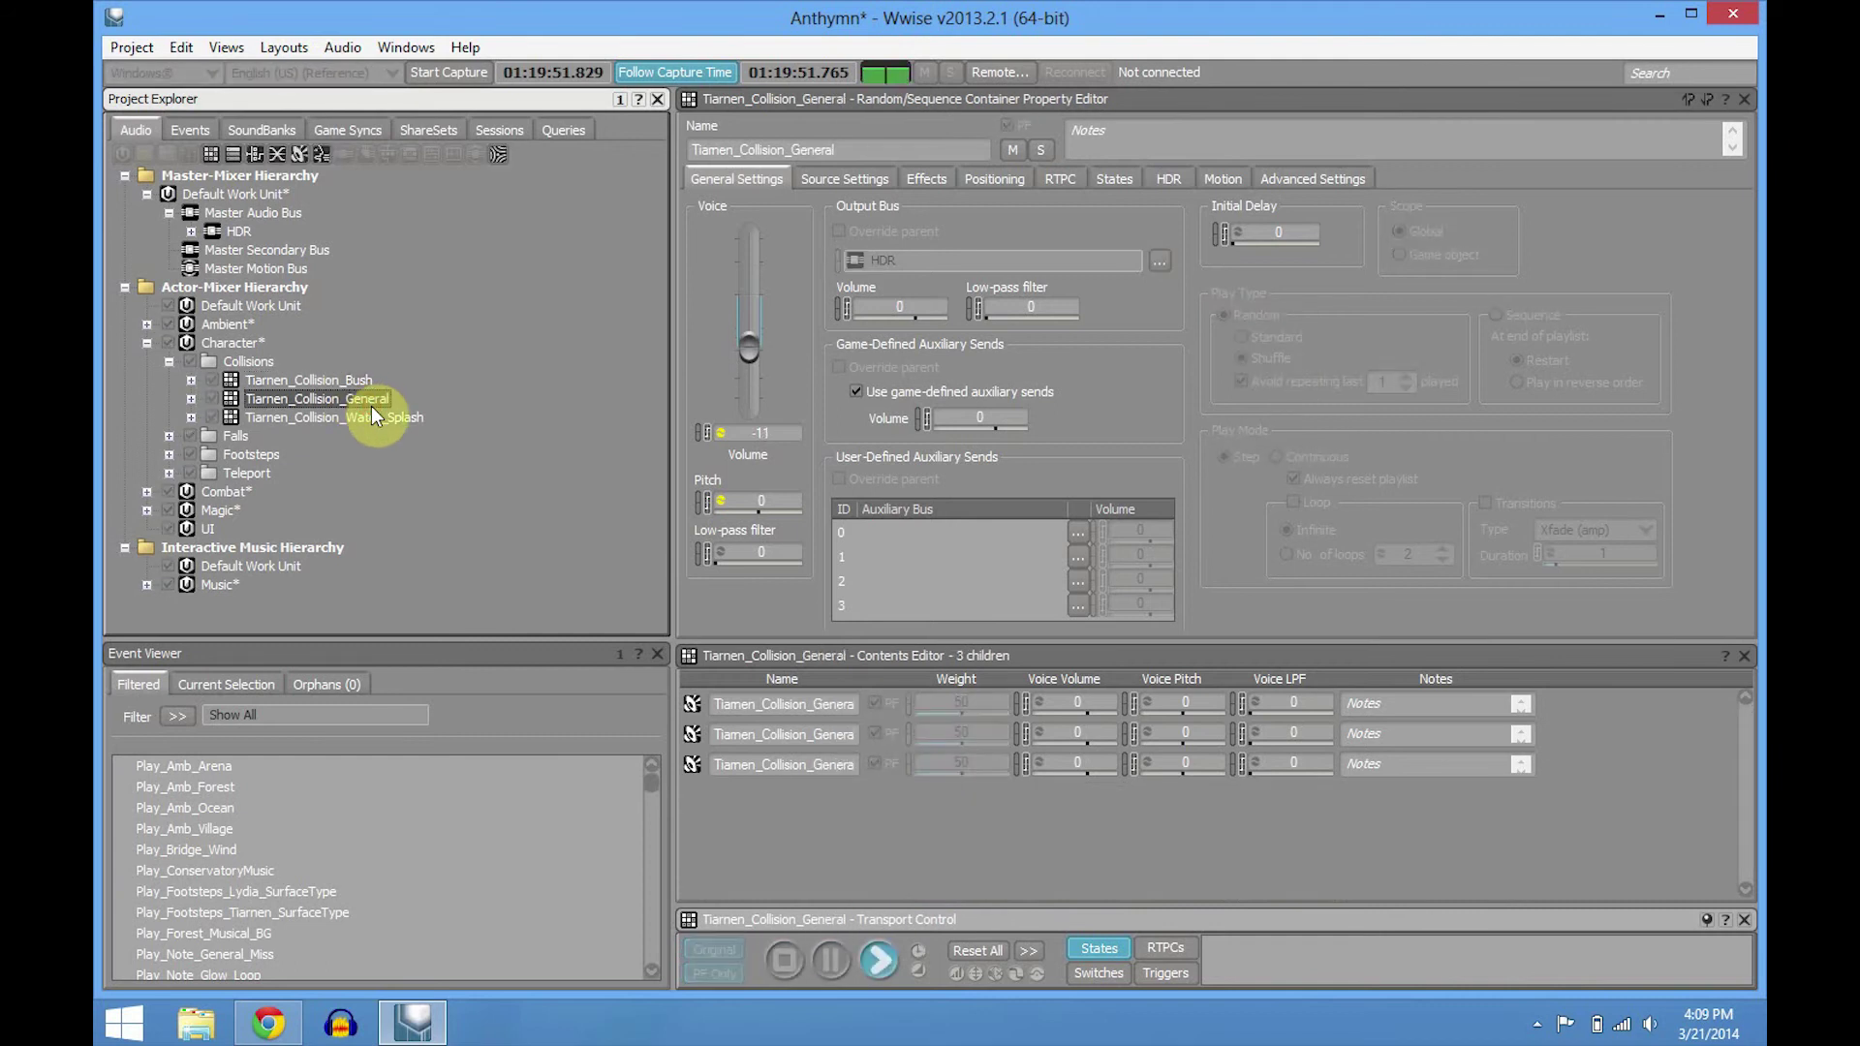
click(369, 417)
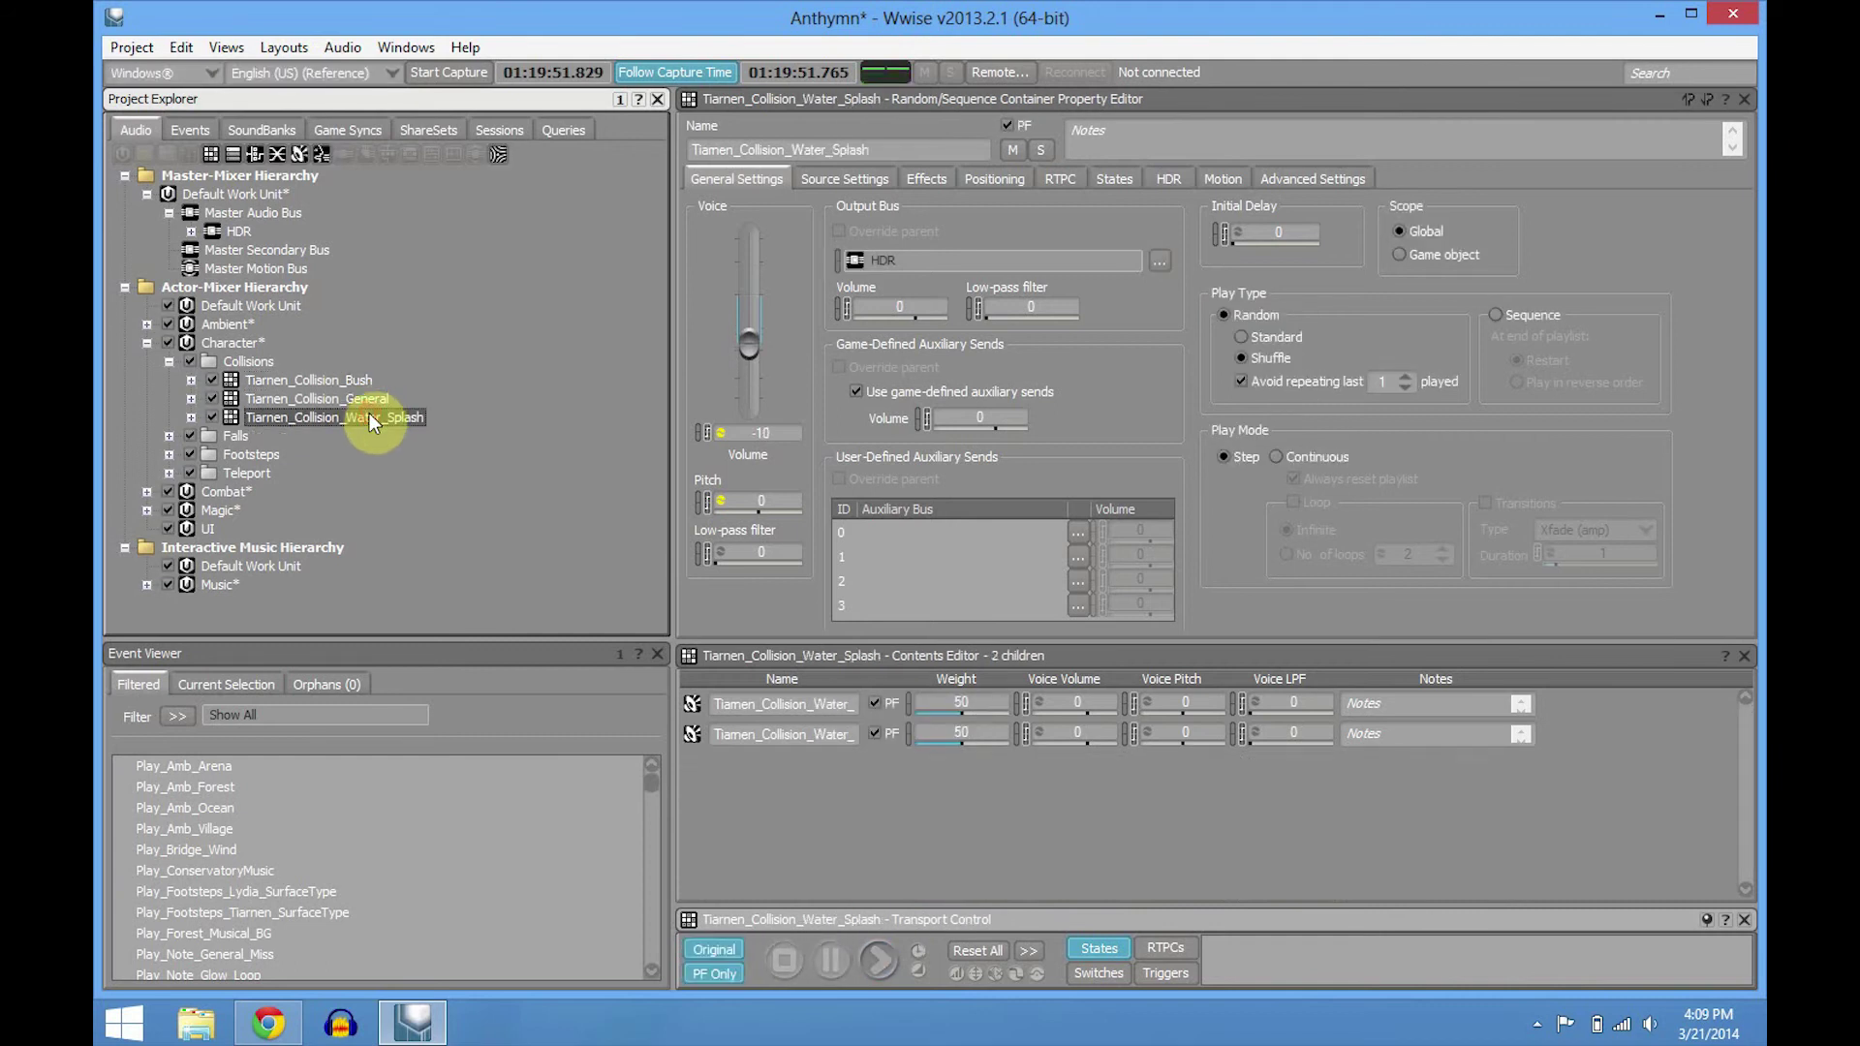
click(169, 362)
- Check the Falls folder's Tiarnen_Vox_Fall container and the Footsteps folder once more, then collapse the Character work unit
click(169, 380)
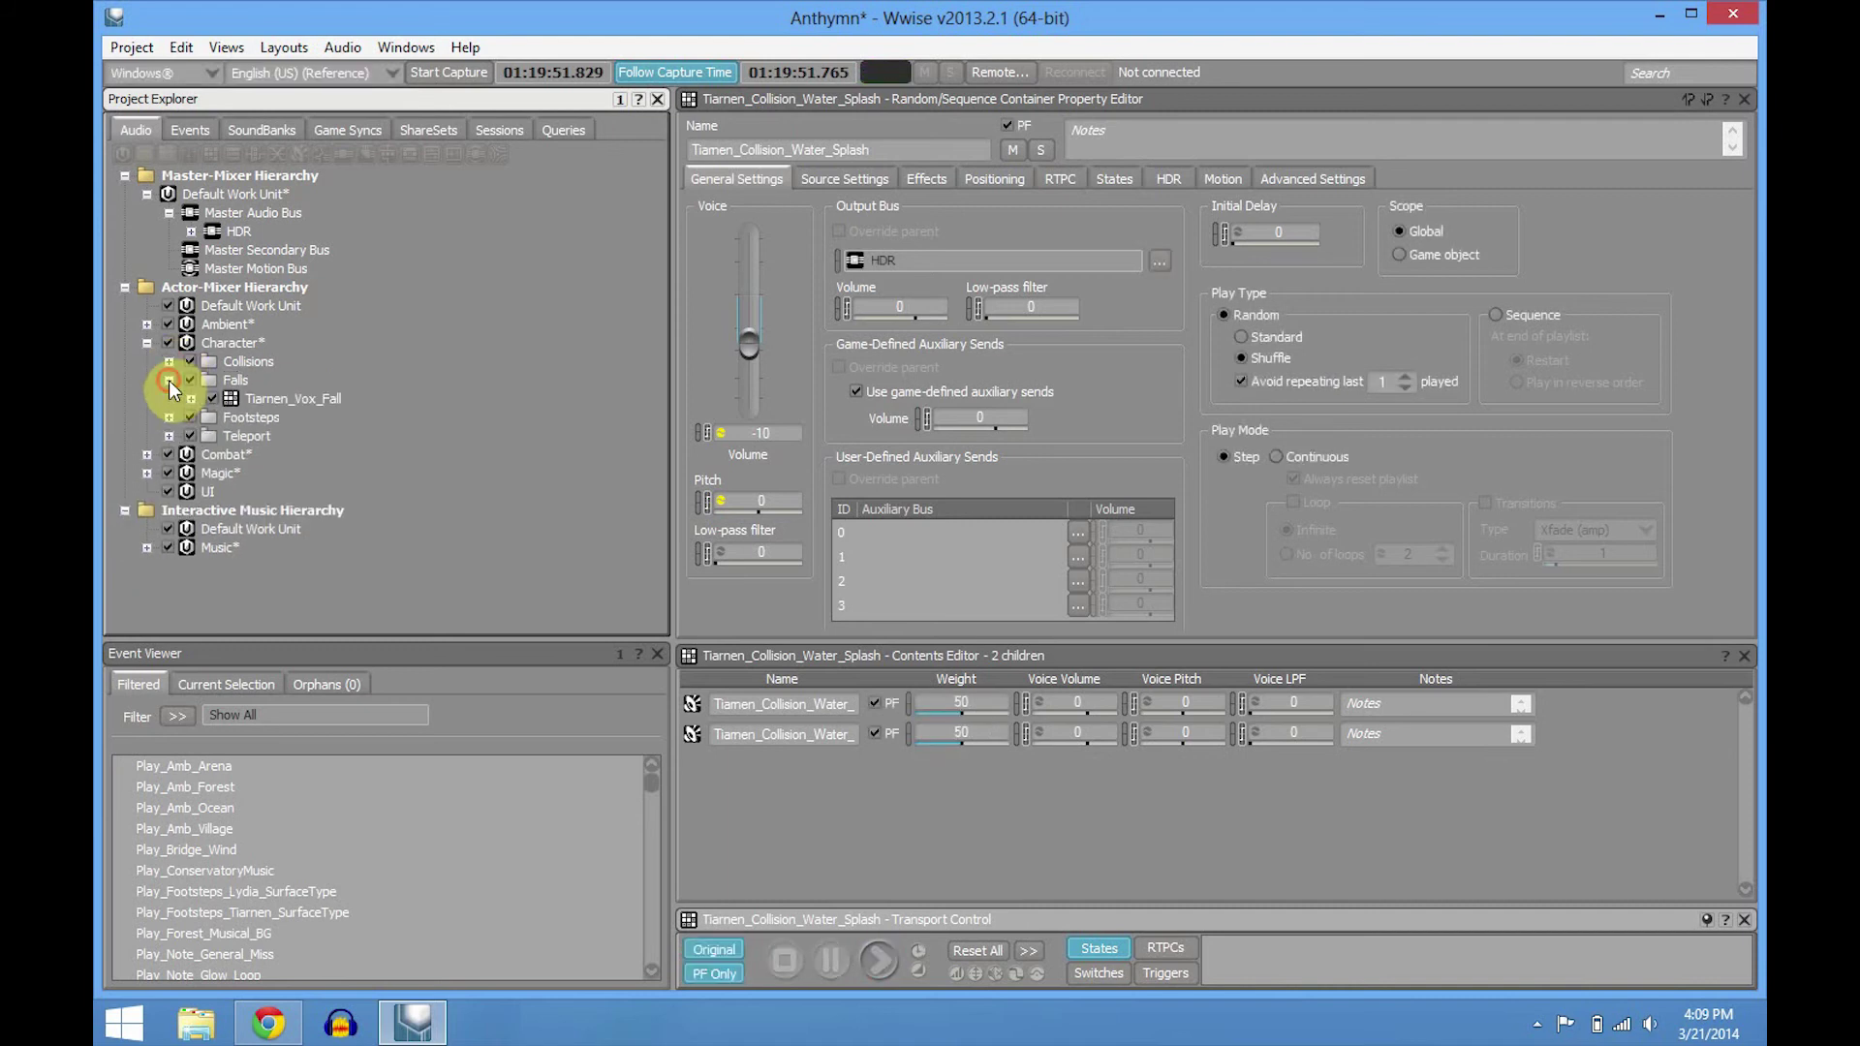
click(168, 379)
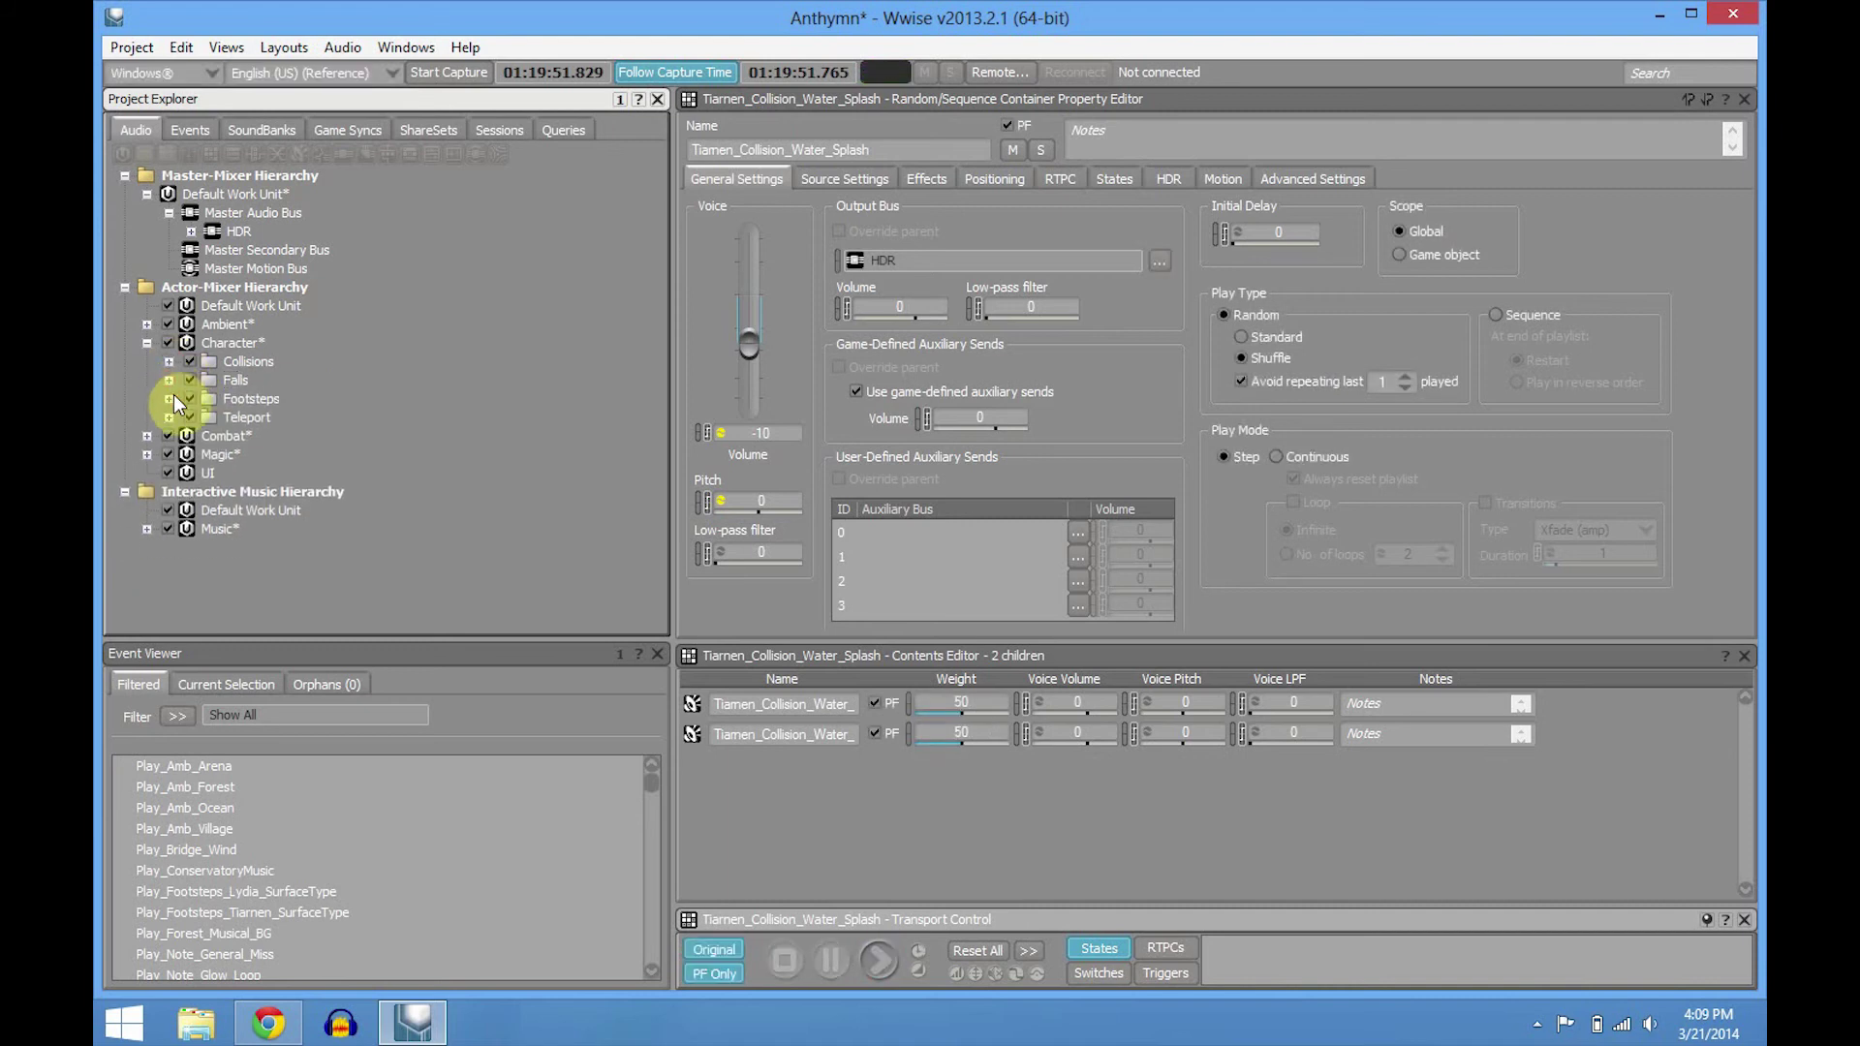
click(168, 398)
click(168, 398)
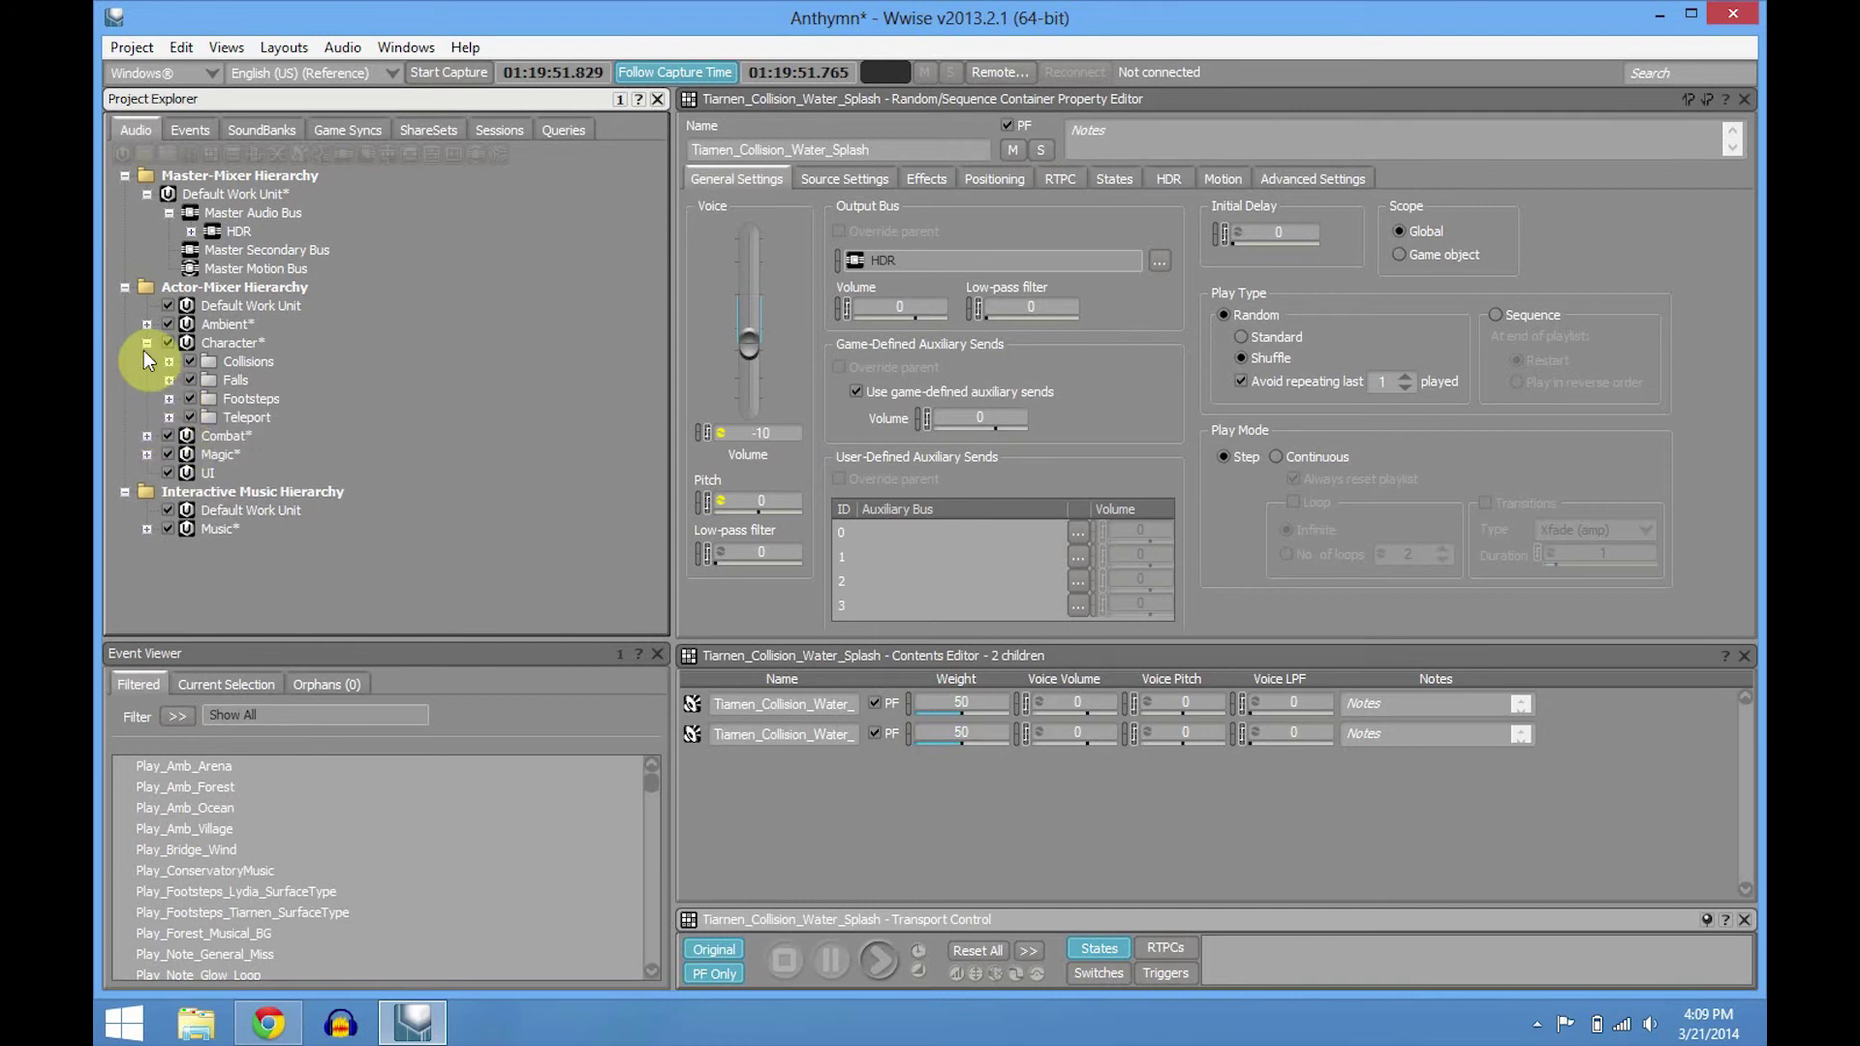
click(147, 342)
- Expand the Combat work unit and browse the individual piccolo note sounds in PiccoloNotes, collapsing that list when done
click(146, 361)
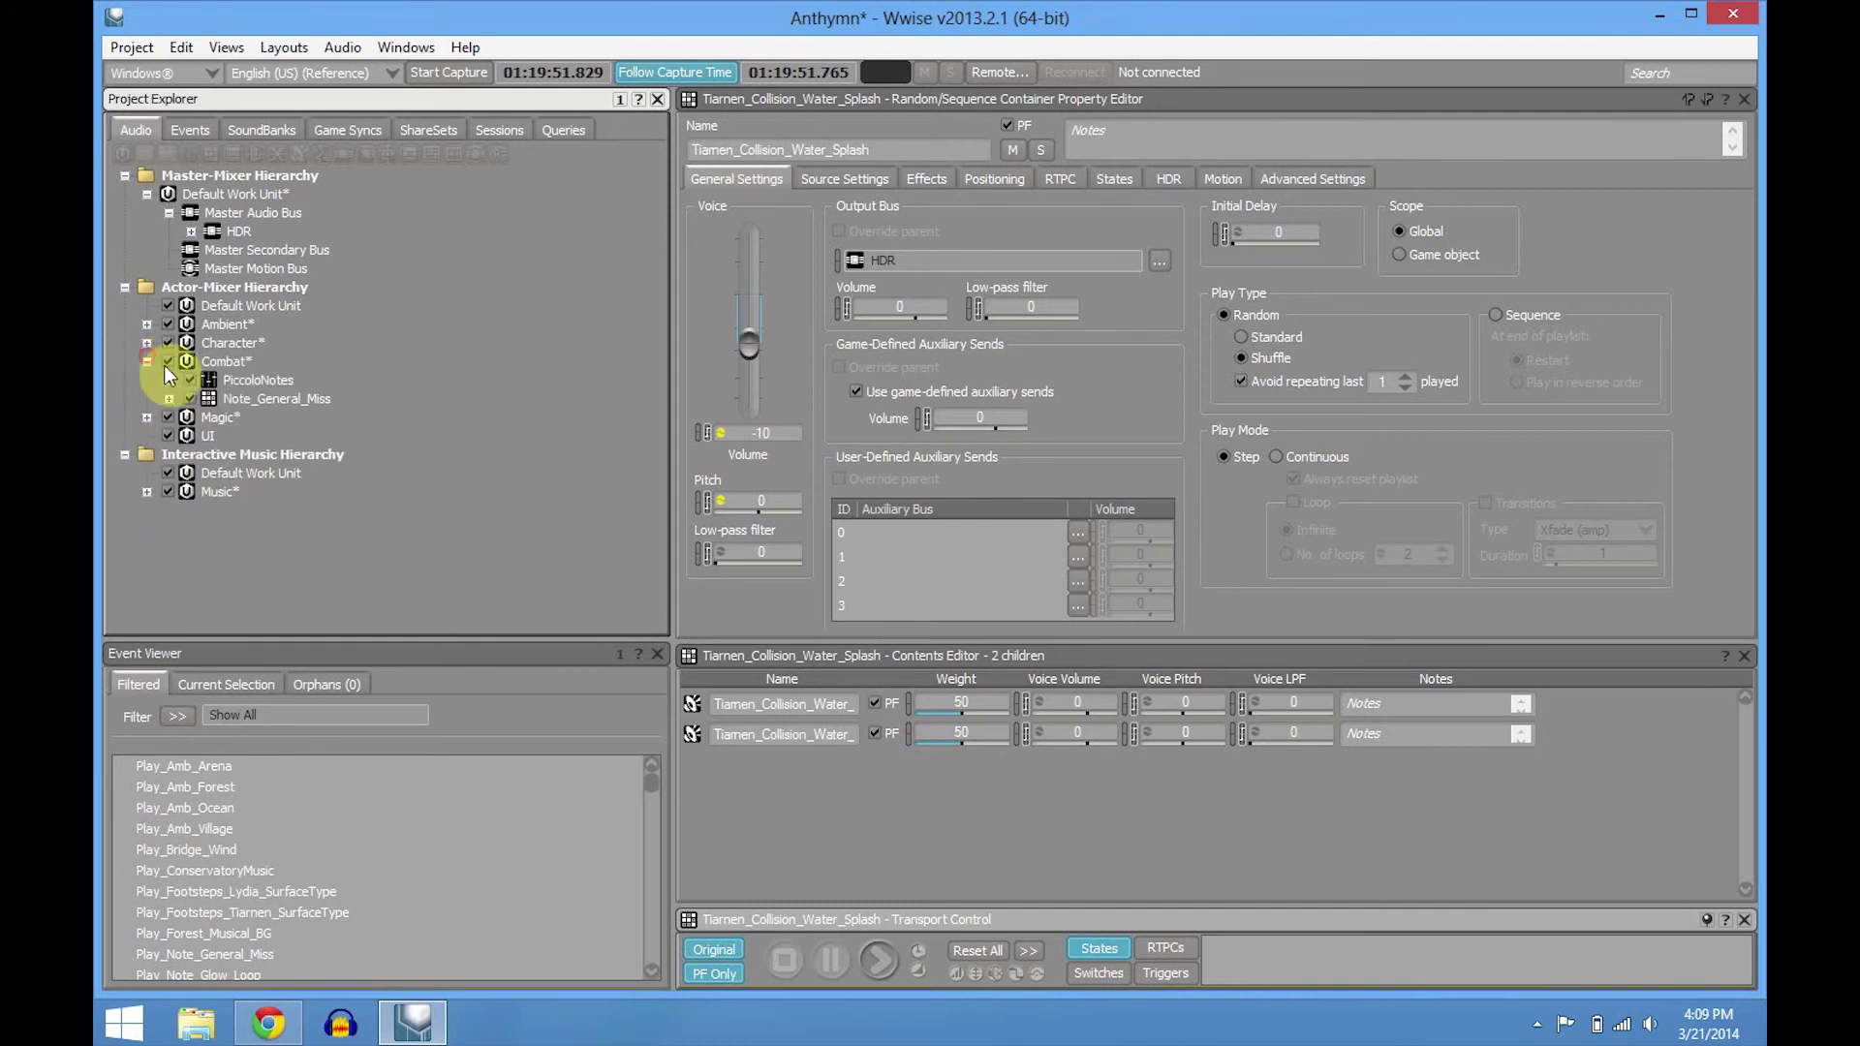
click(169, 380)
scroll(250, 426, down, 5)
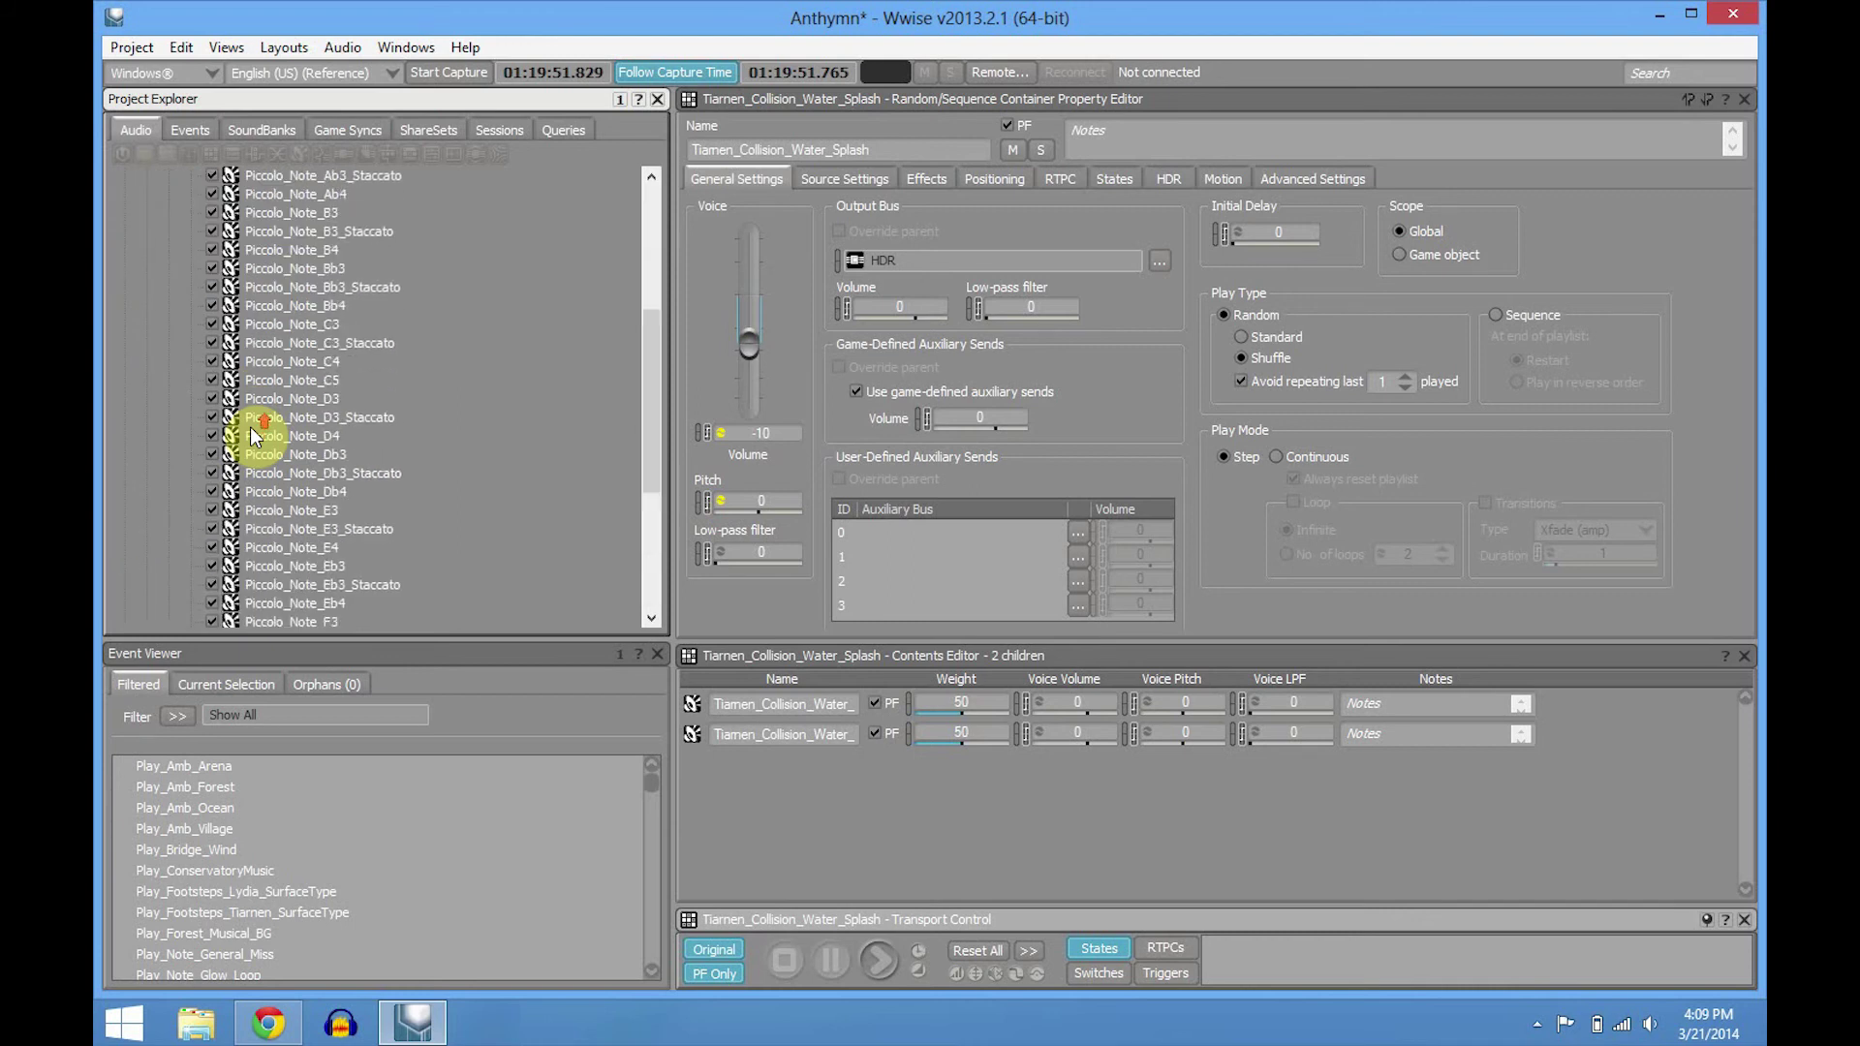
scroll(250, 426, up, 5)
scroll(194, 380, down, 7)
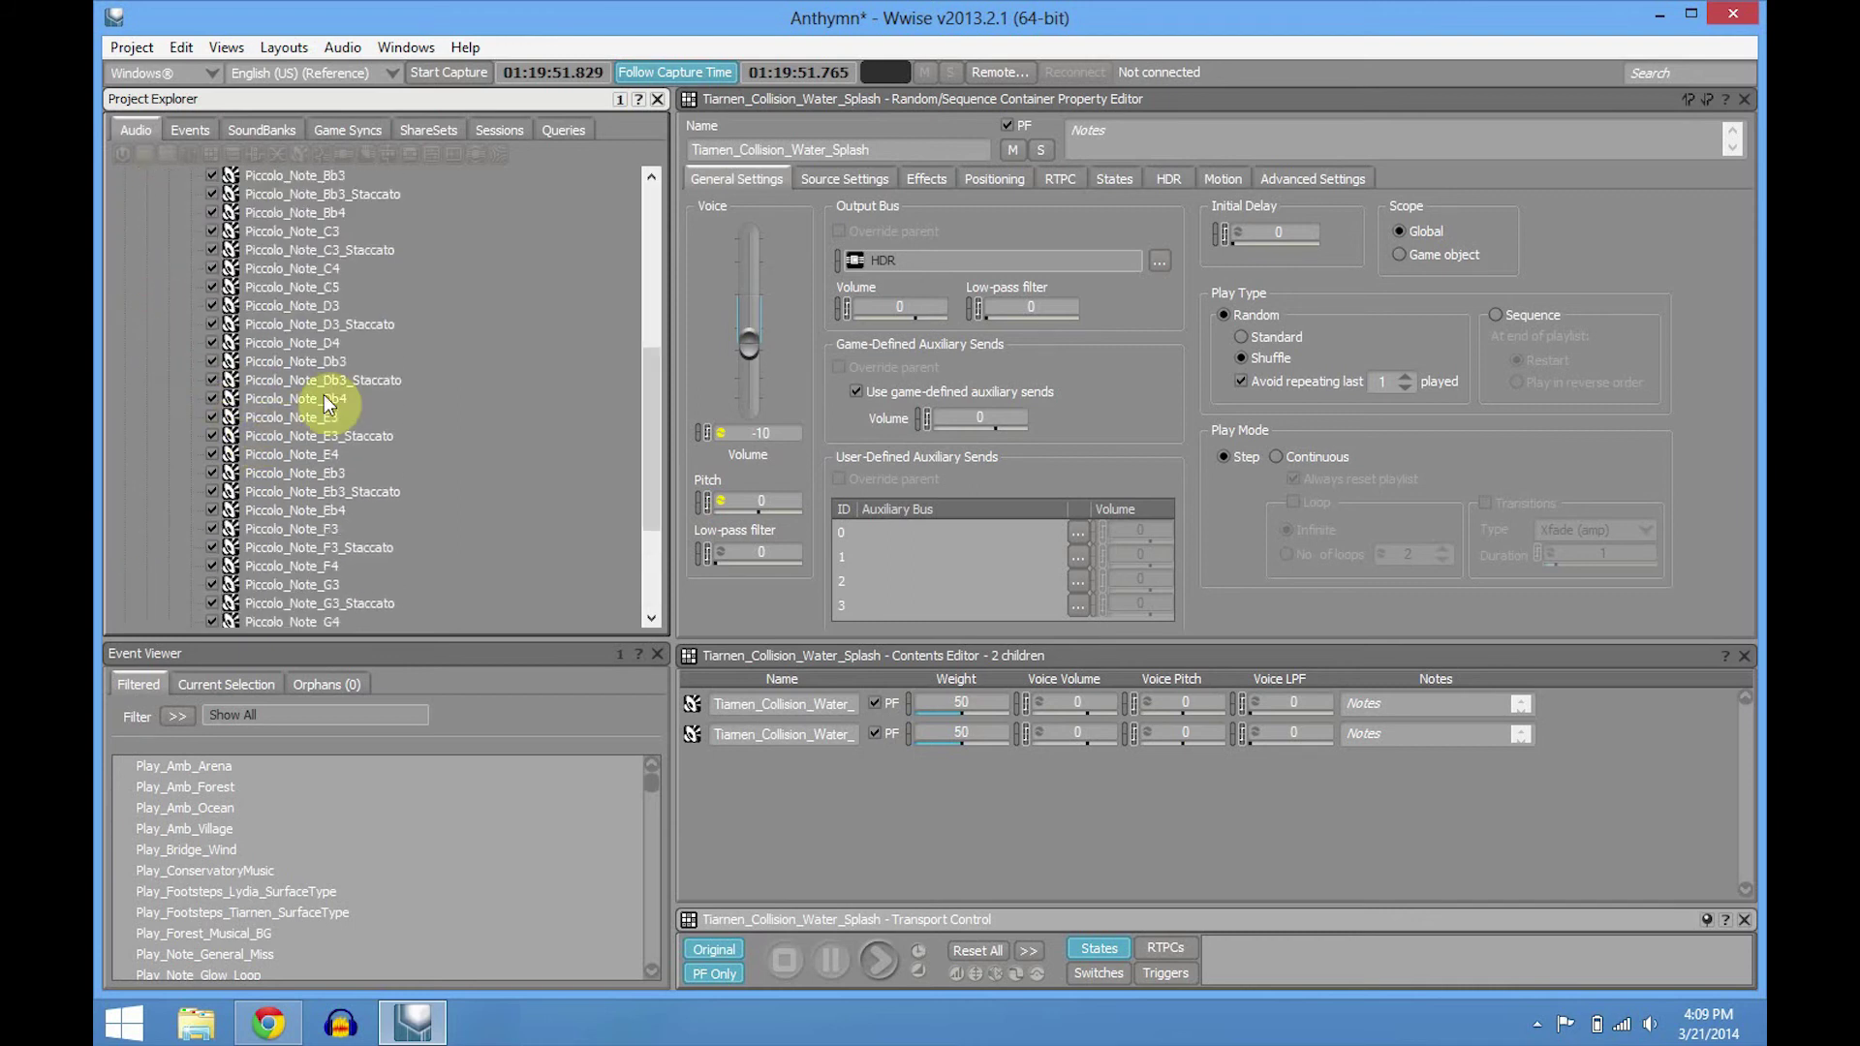
scroll(353, 510, up, 7)
click(170, 380)
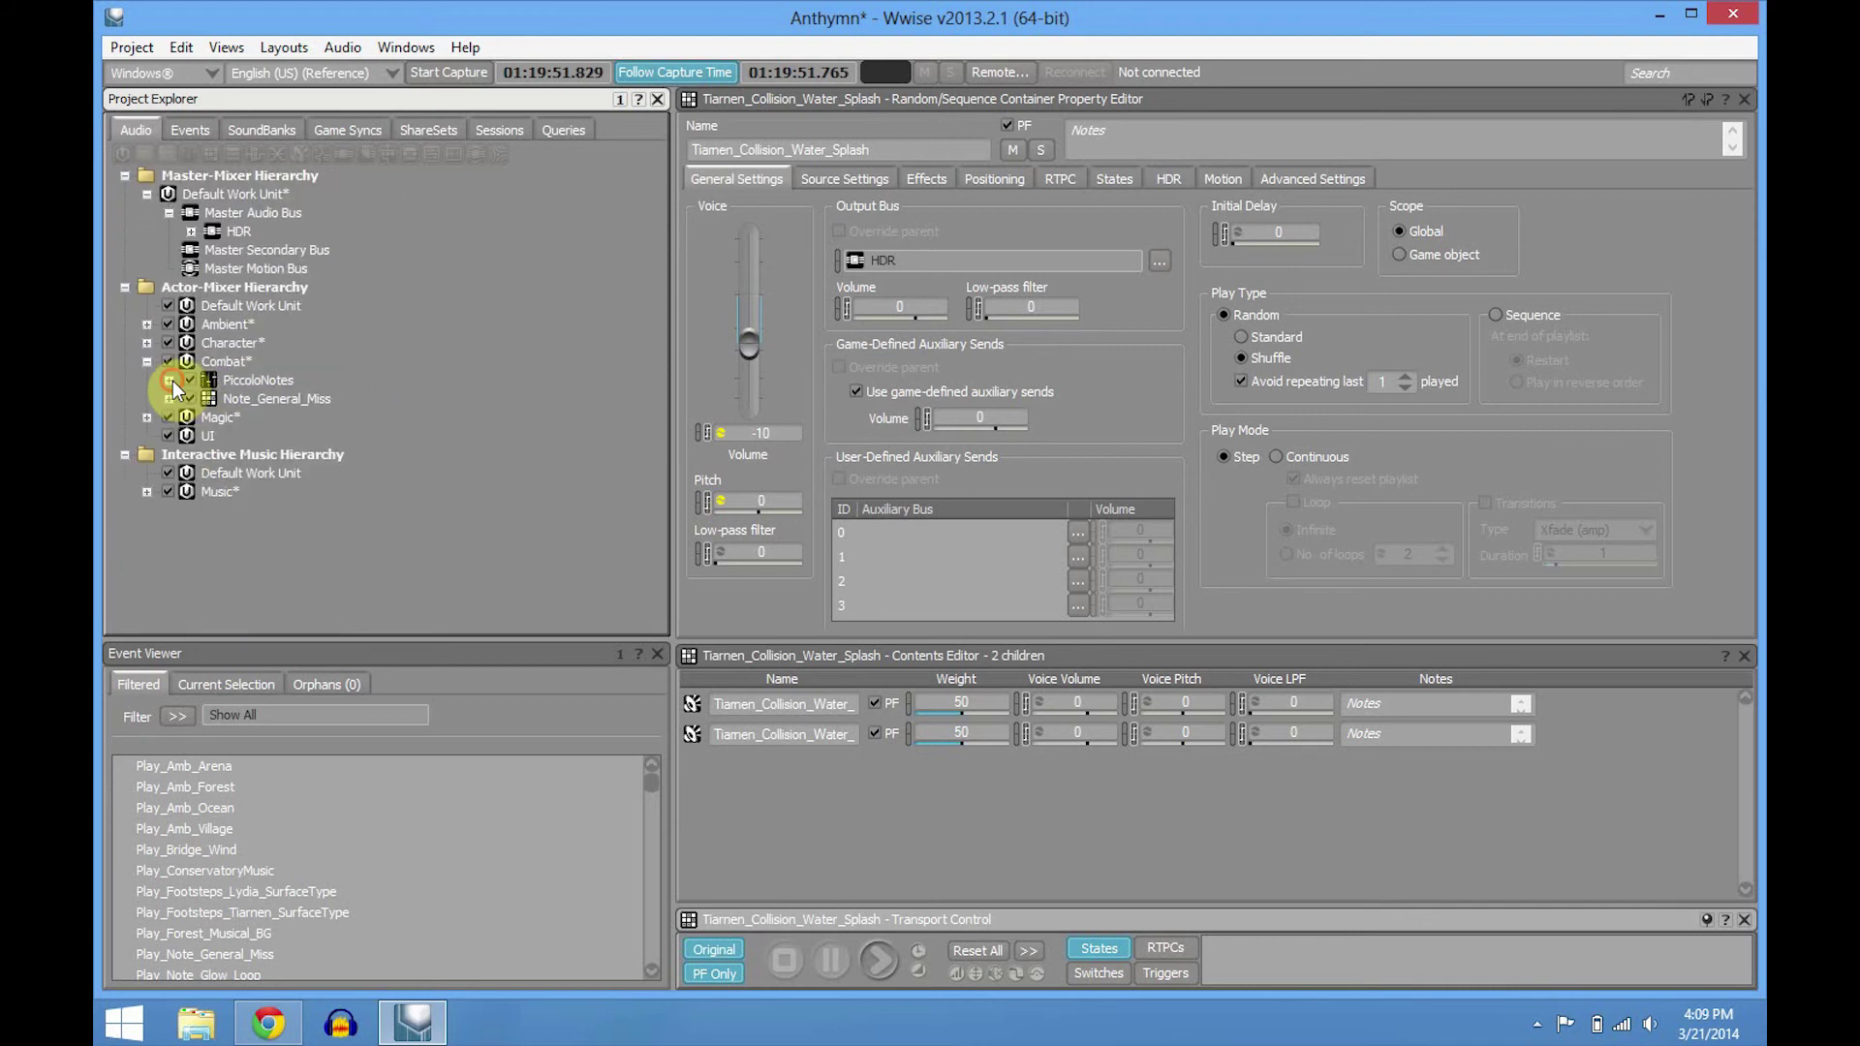
- Audition the Note_General_Miss random container in the Combat work unit and review its volume, output bus and auxiliary send settings
click(171, 398)
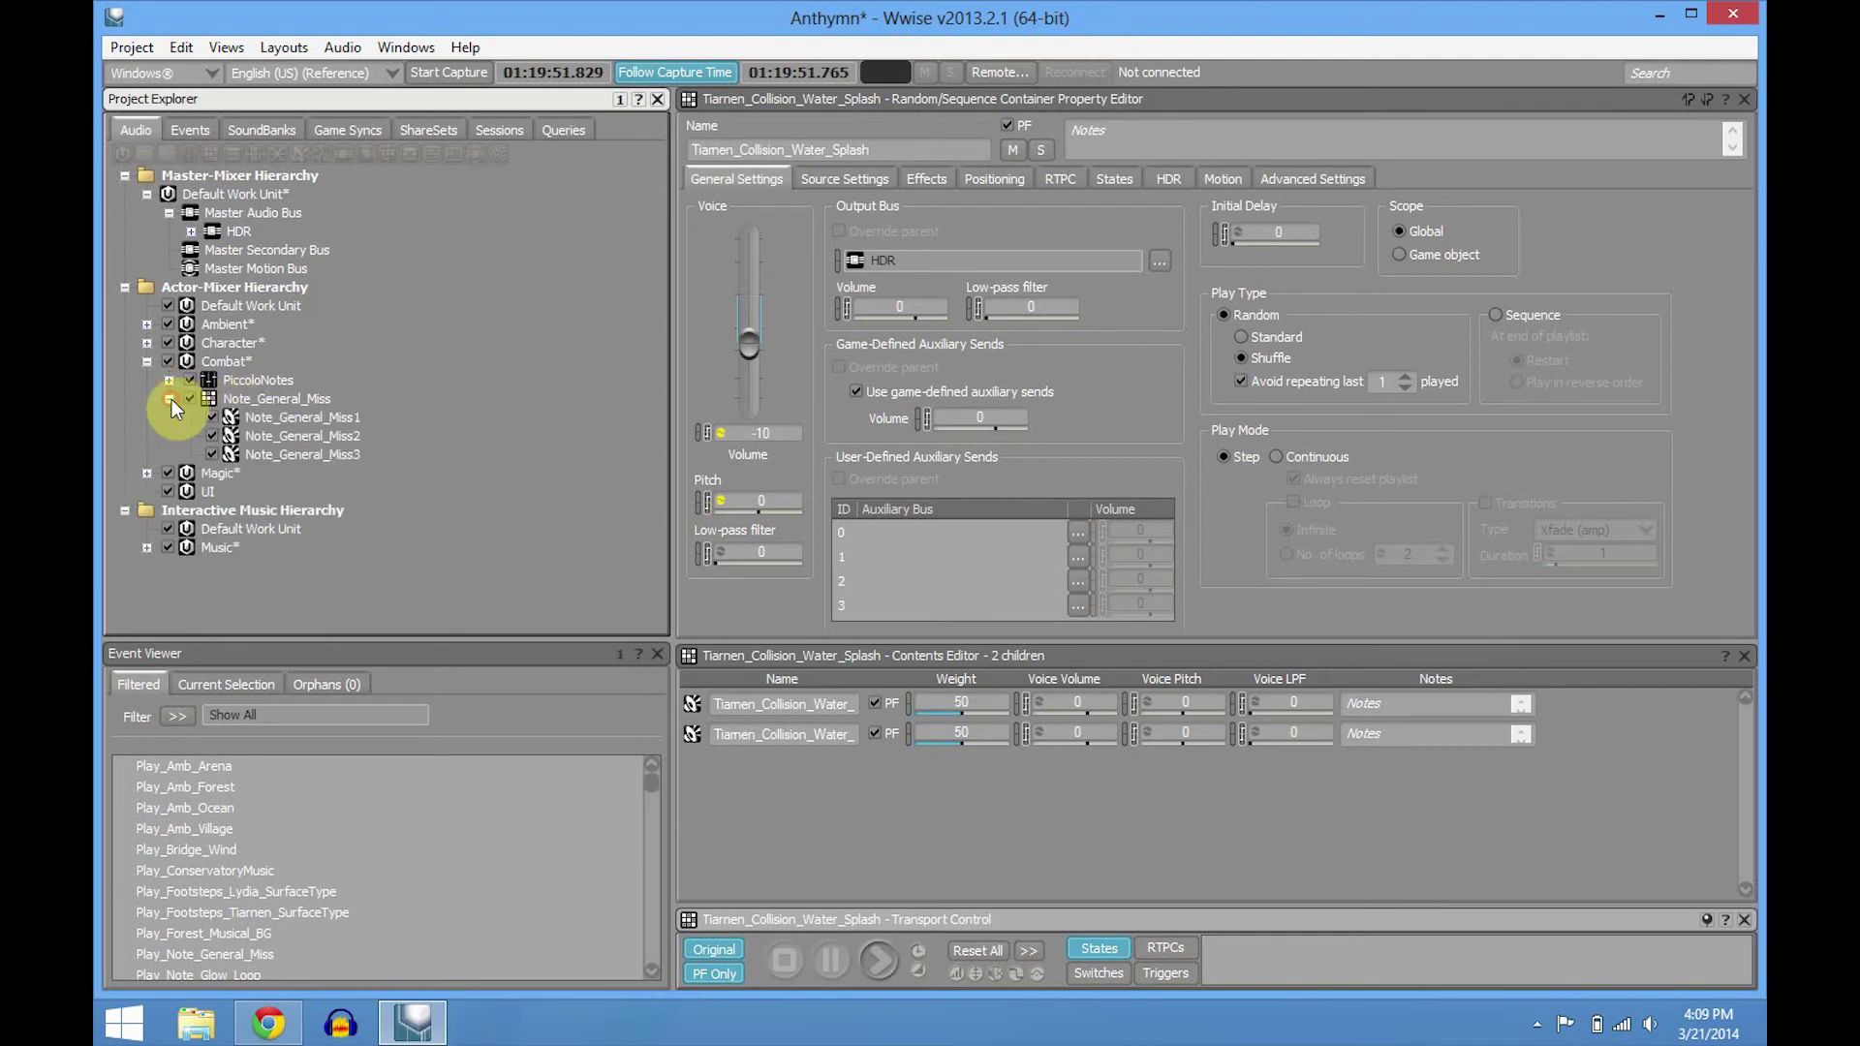
click(248, 397)
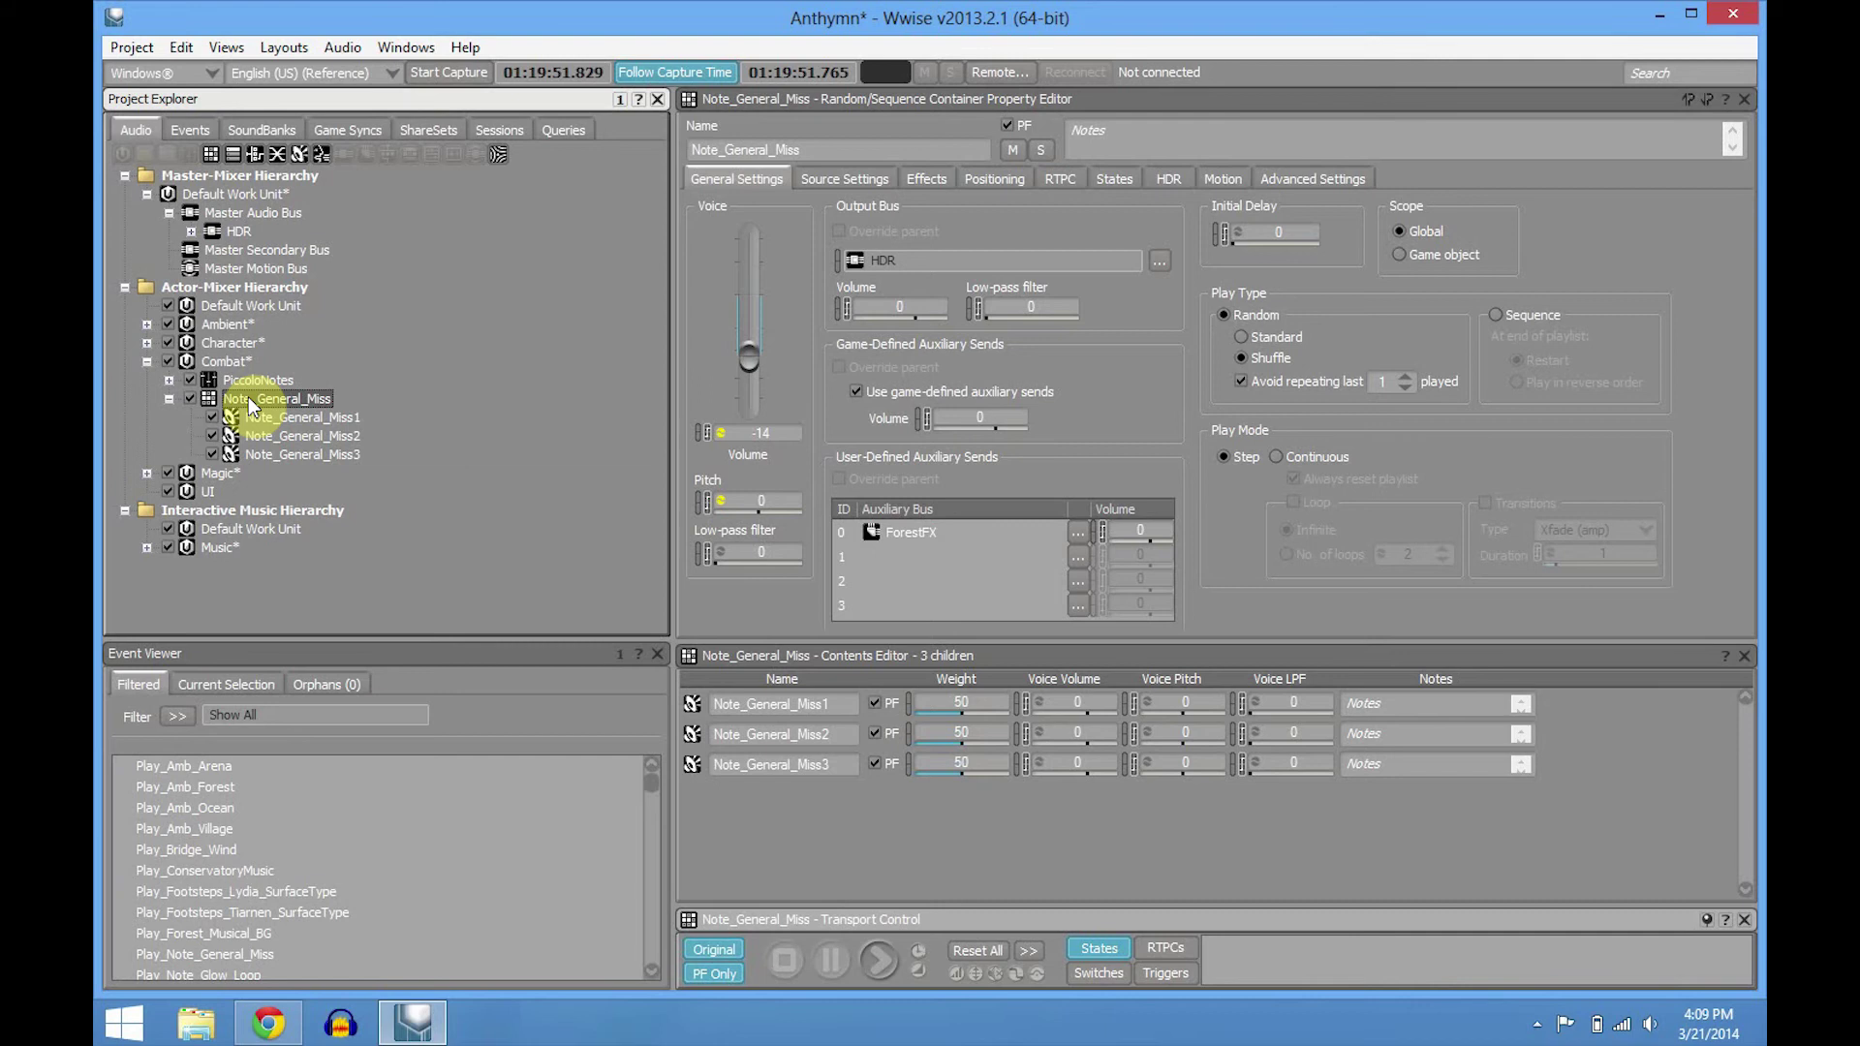
key(space)
key(space)
key(space)
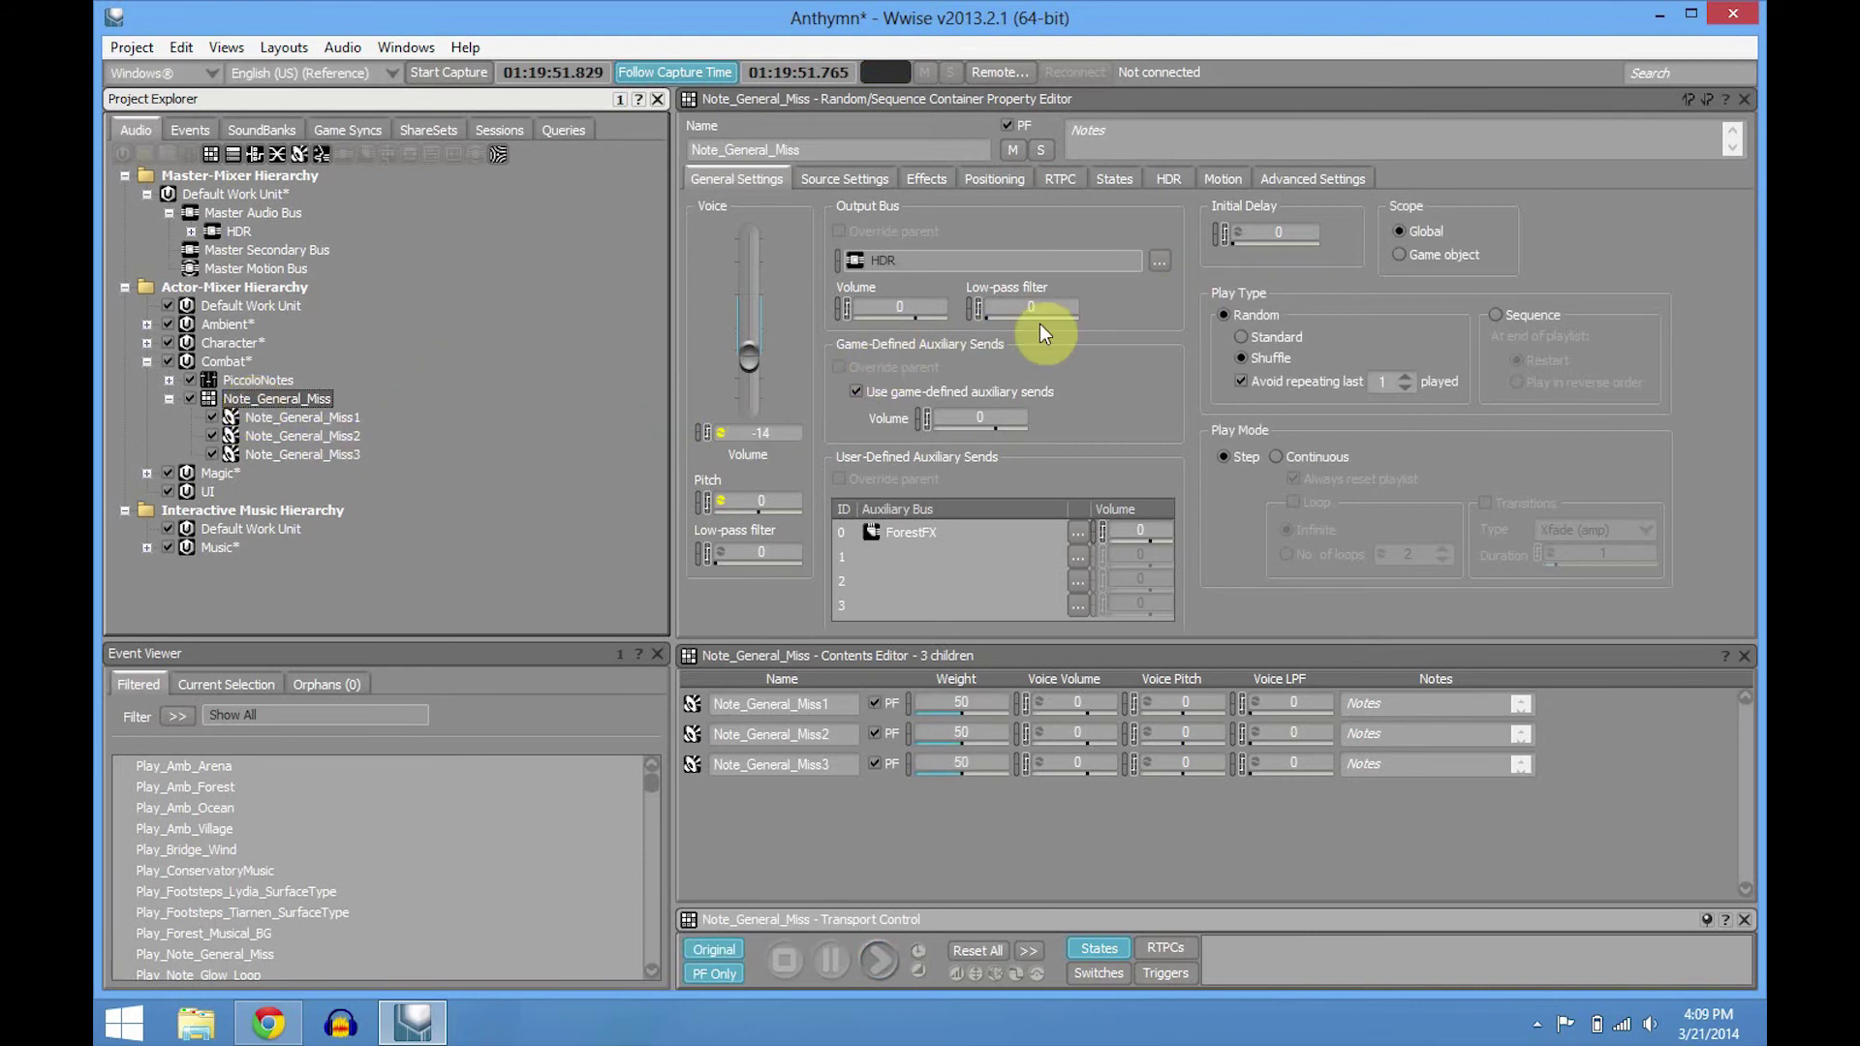
drag(758, 430, 748, 451)
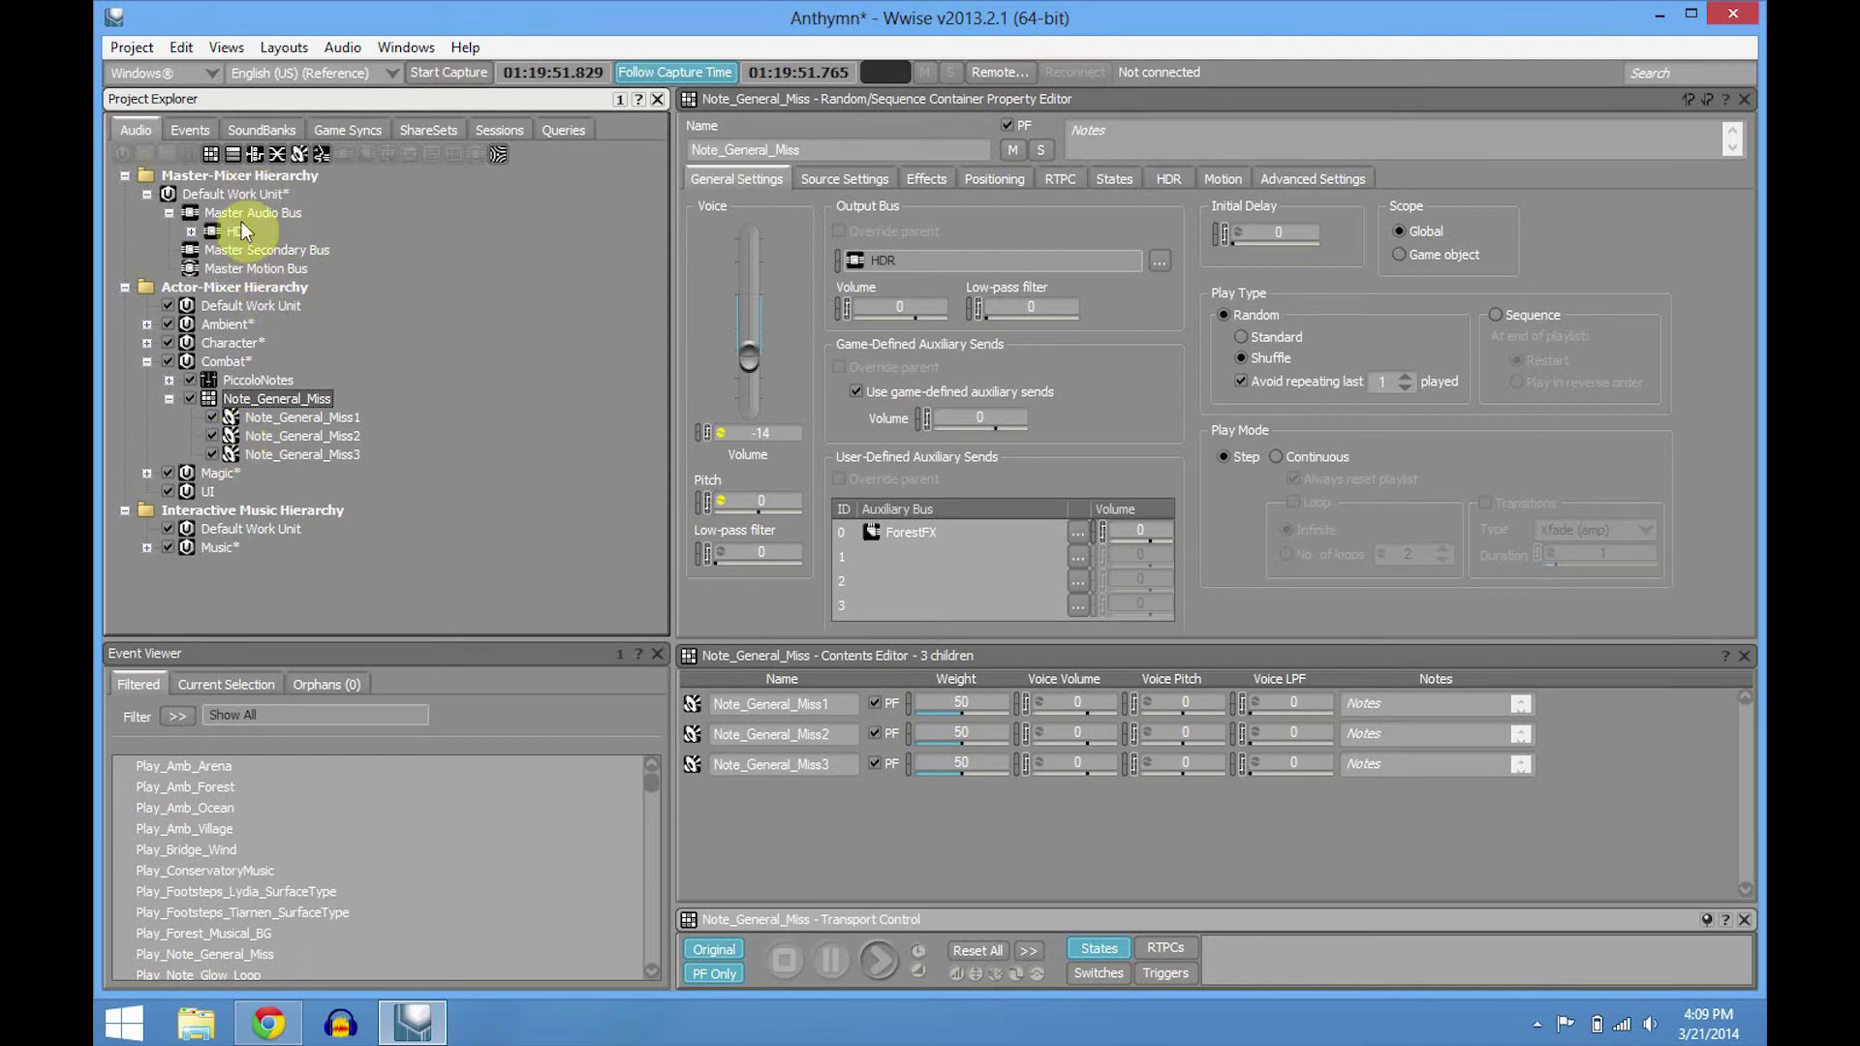
click(169, 399)
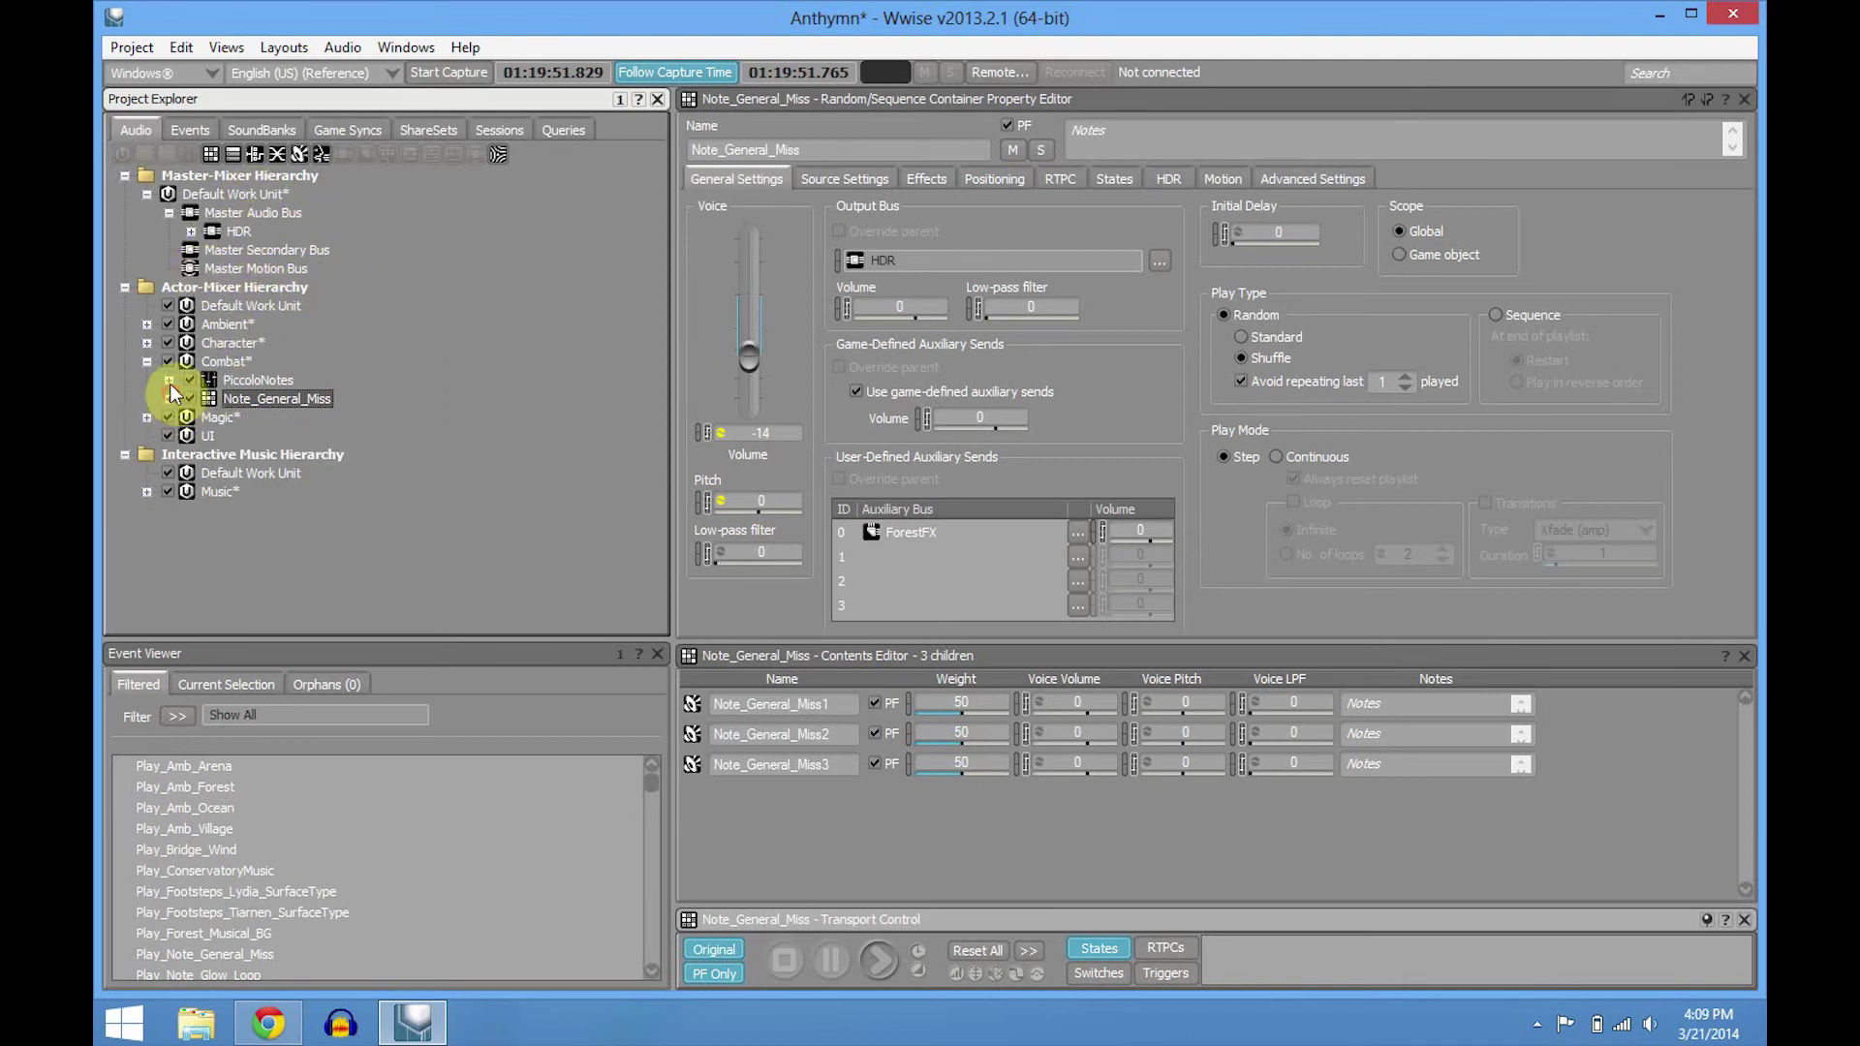
- Expand the Magic work unit's Spells folder, show the Spell_Lydia_Attack properties, and expand Spell_Tiarnen_Attack to list its variations
click(147, 362)
click(146, 378)
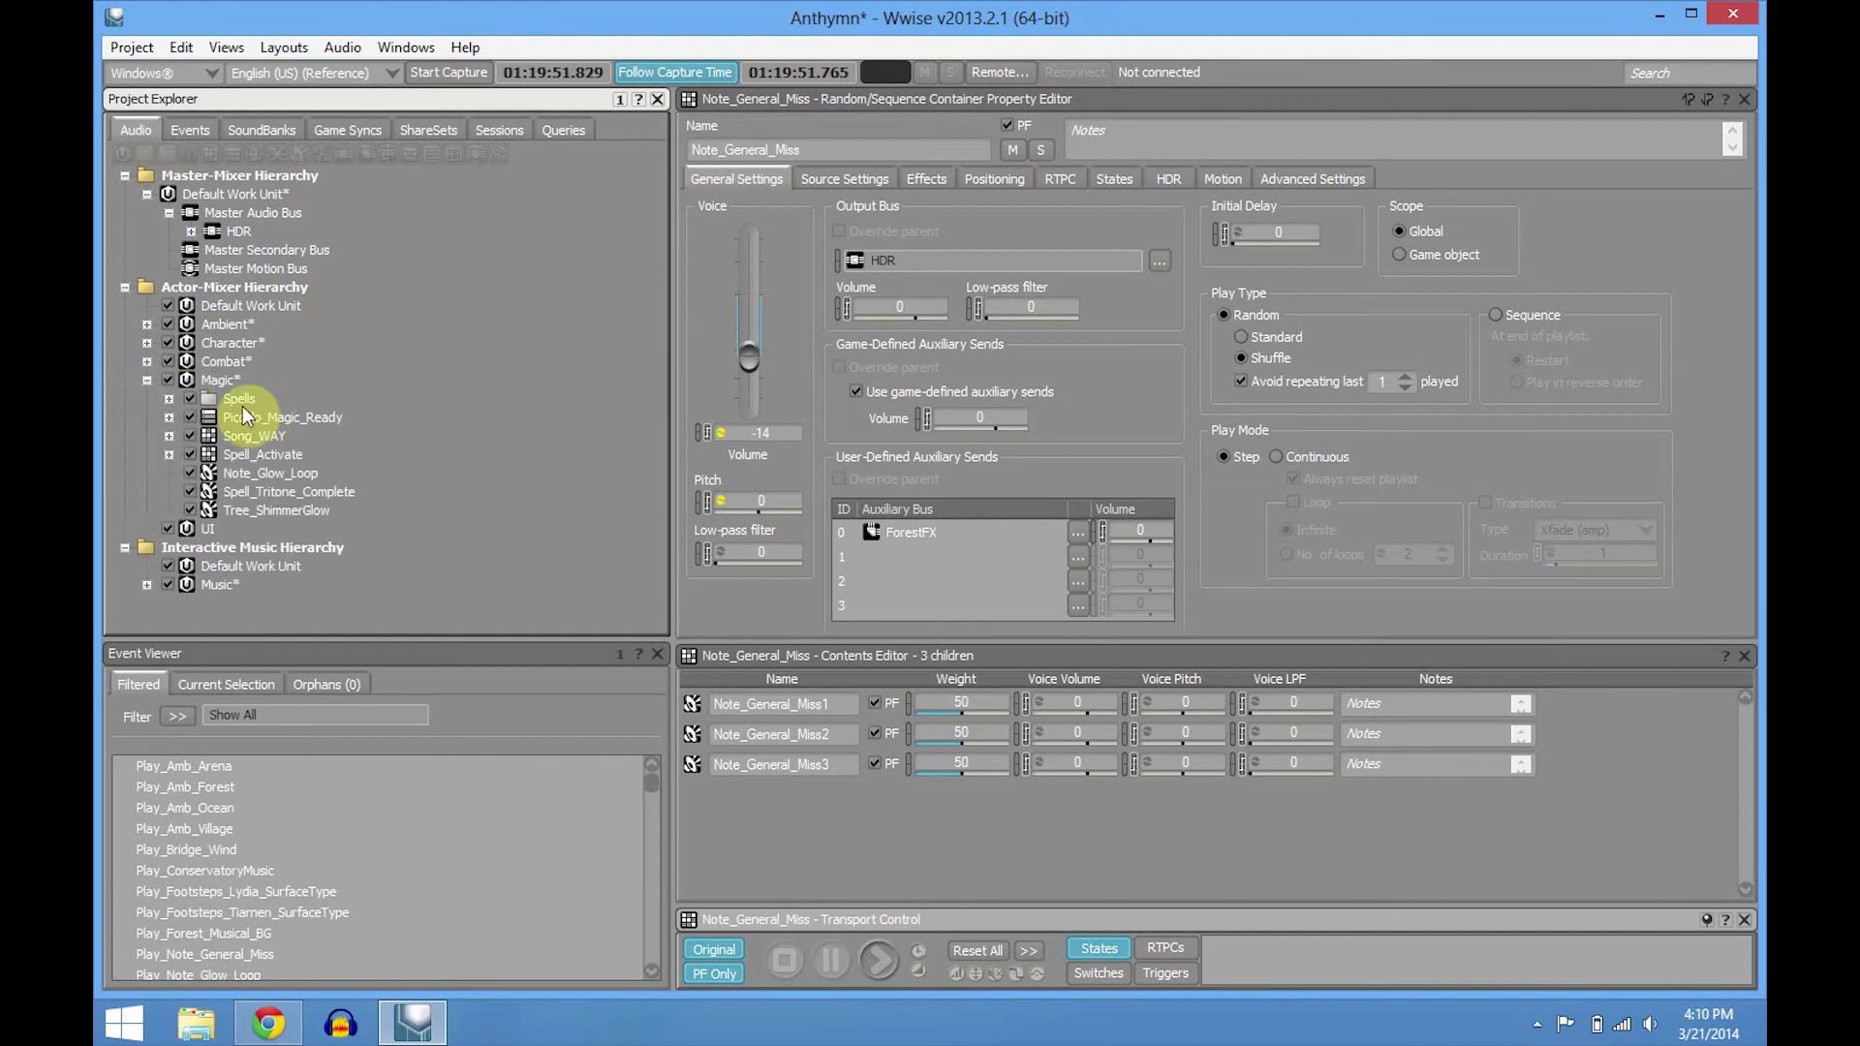
click(171, 399)
click(277, 415)
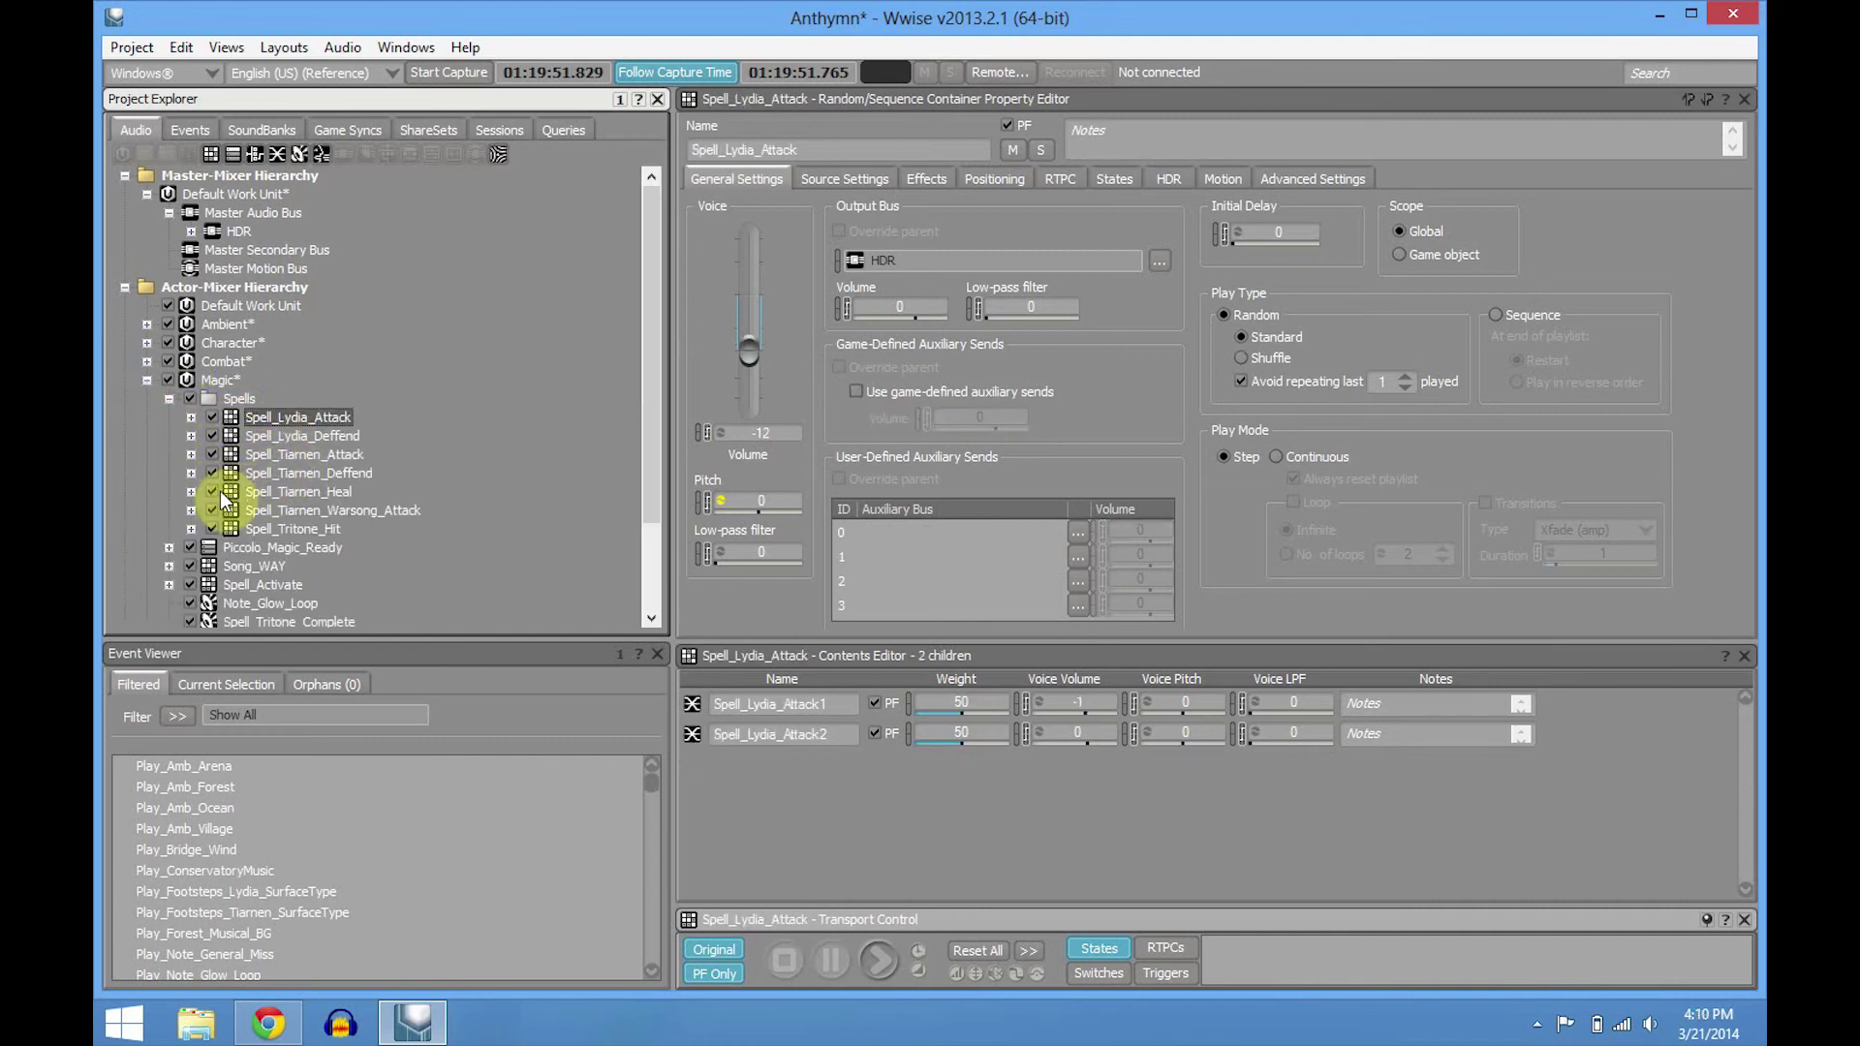
click(190, 454)
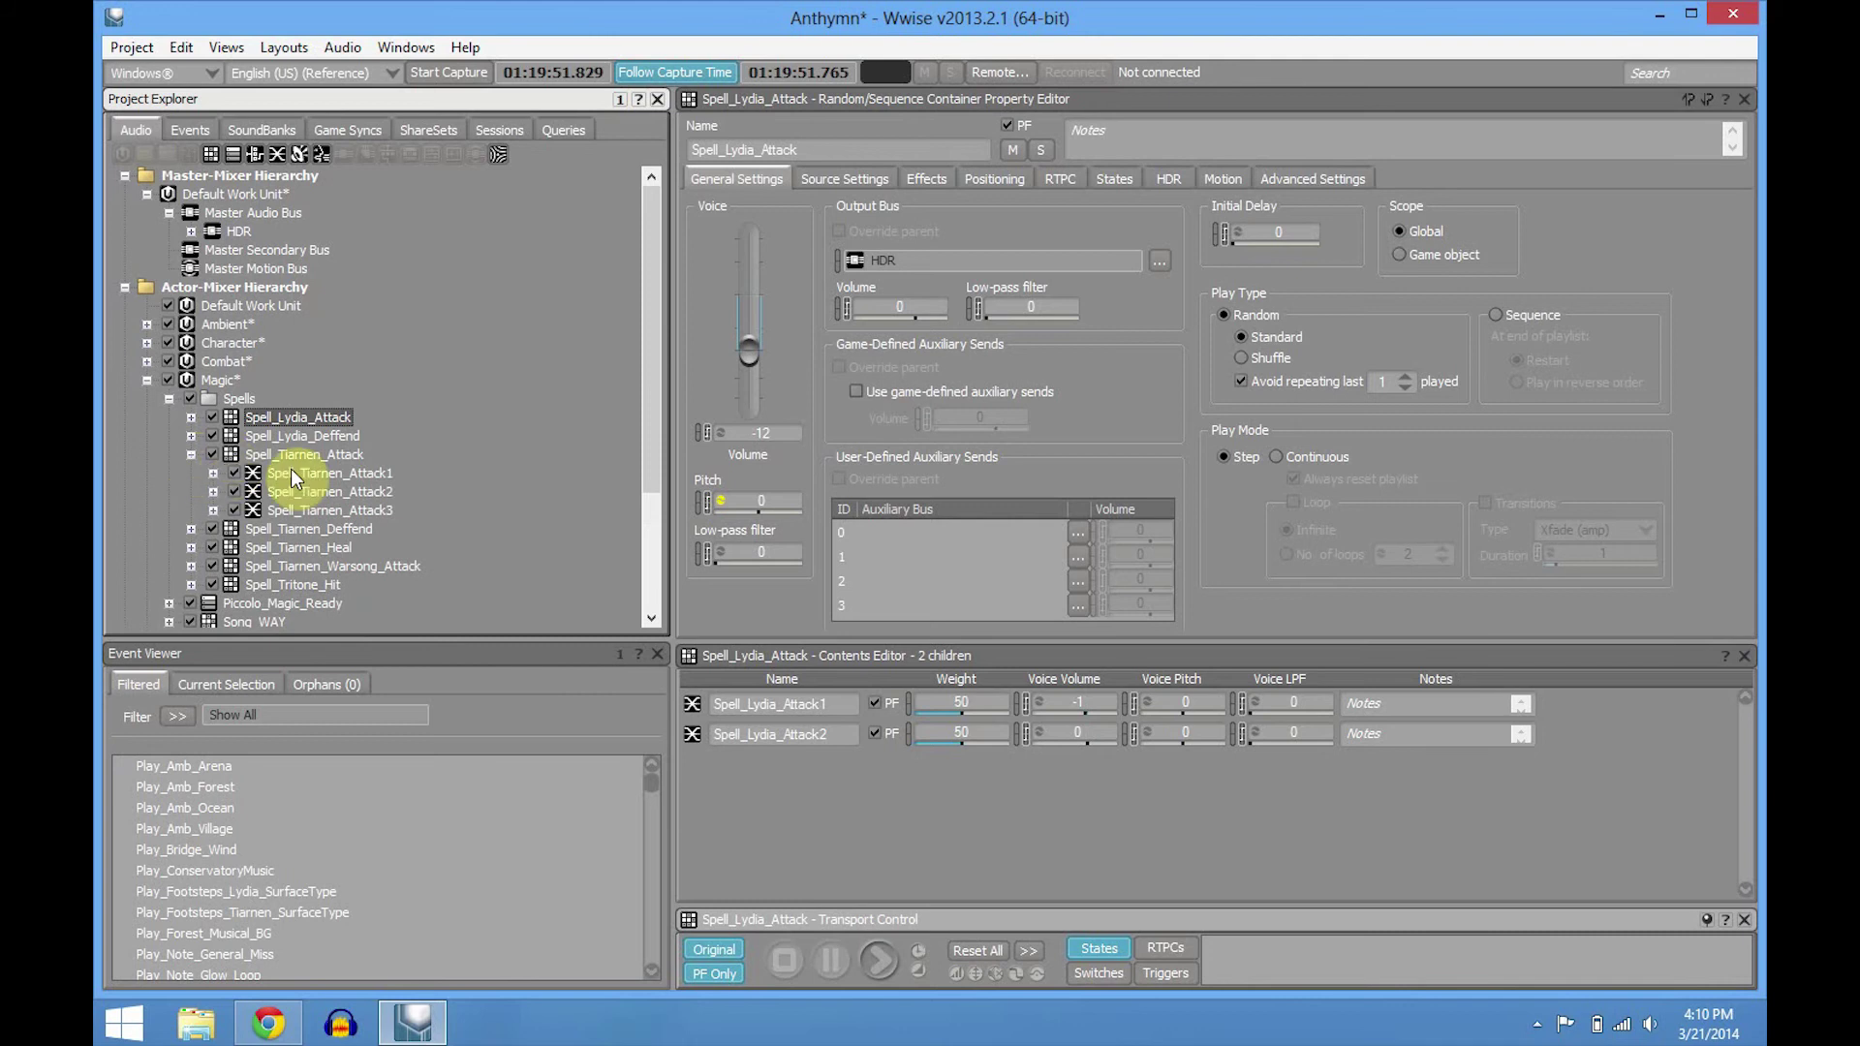
- Expand Spell_Tiarnen_Attack1 and audition its Piccolo_Stinger1 blend container with the StingerRelease and Piccolo_Stinger sounds inside, collapsing Piccolo_Stinger1 when done
click(329, 472)
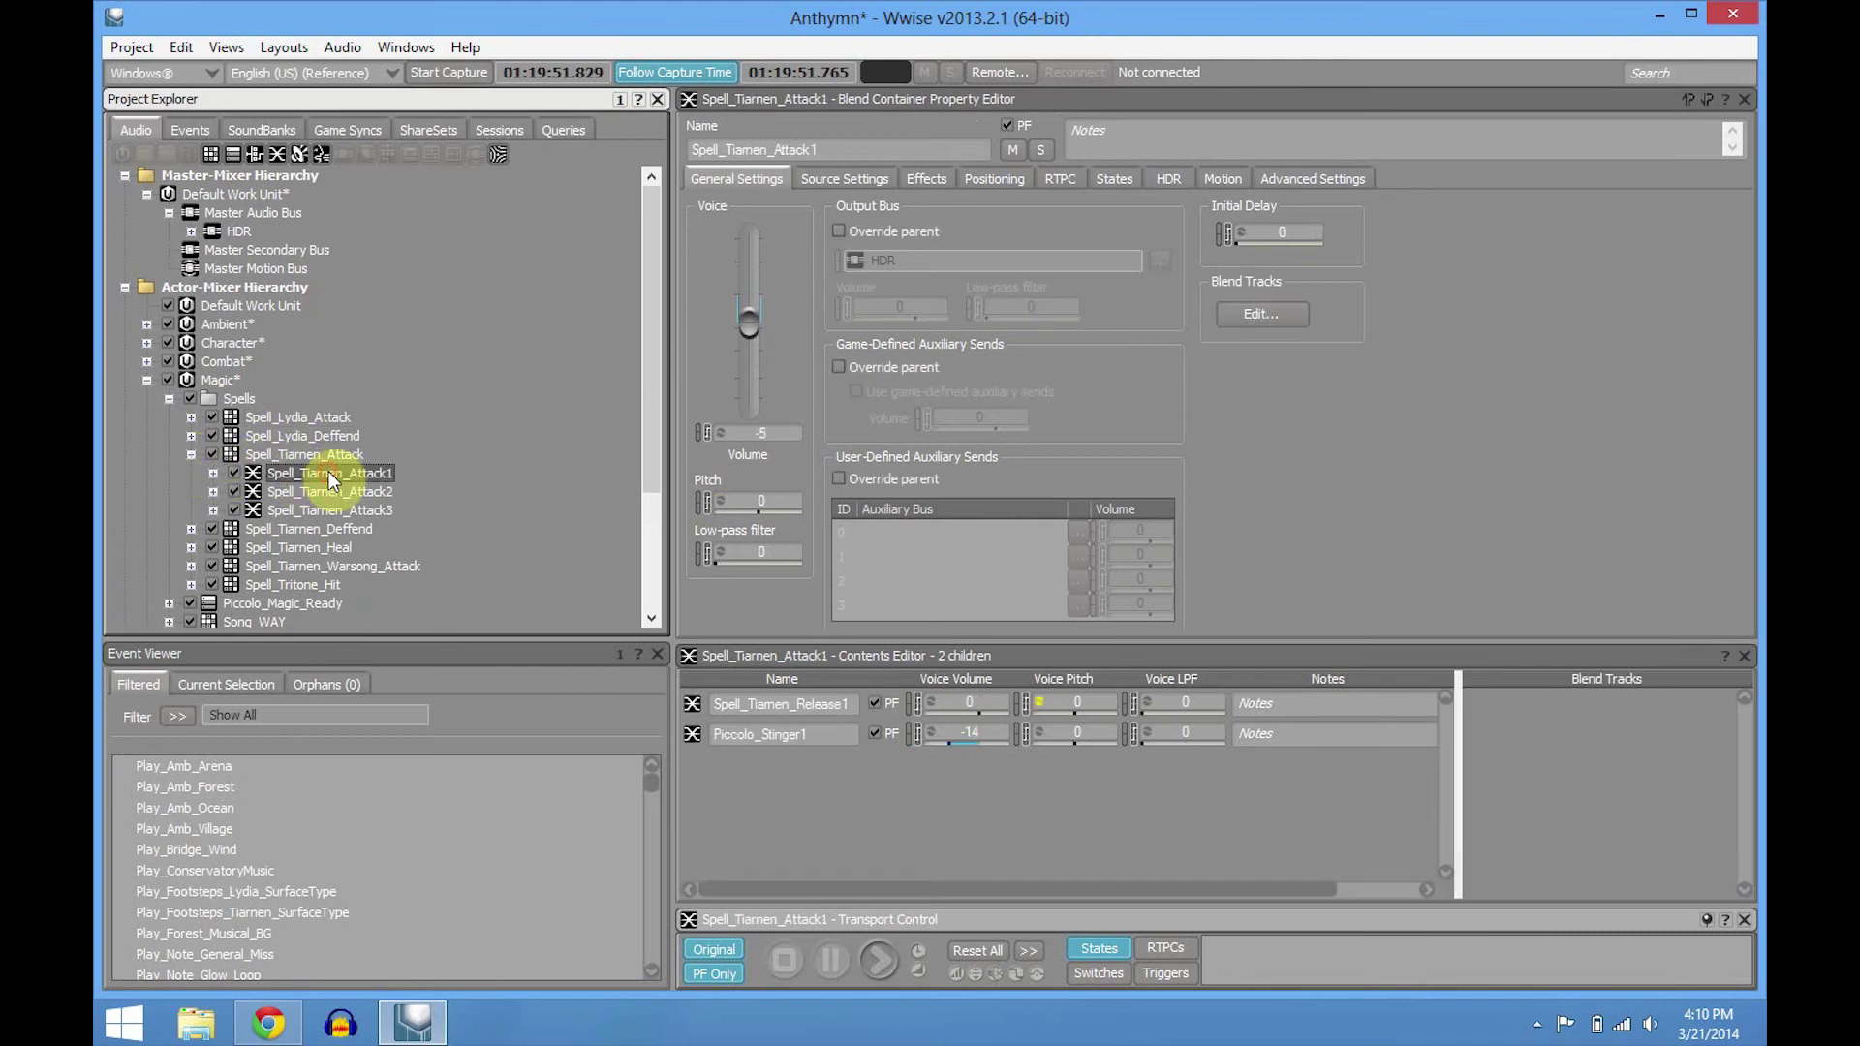
click(212, 474)
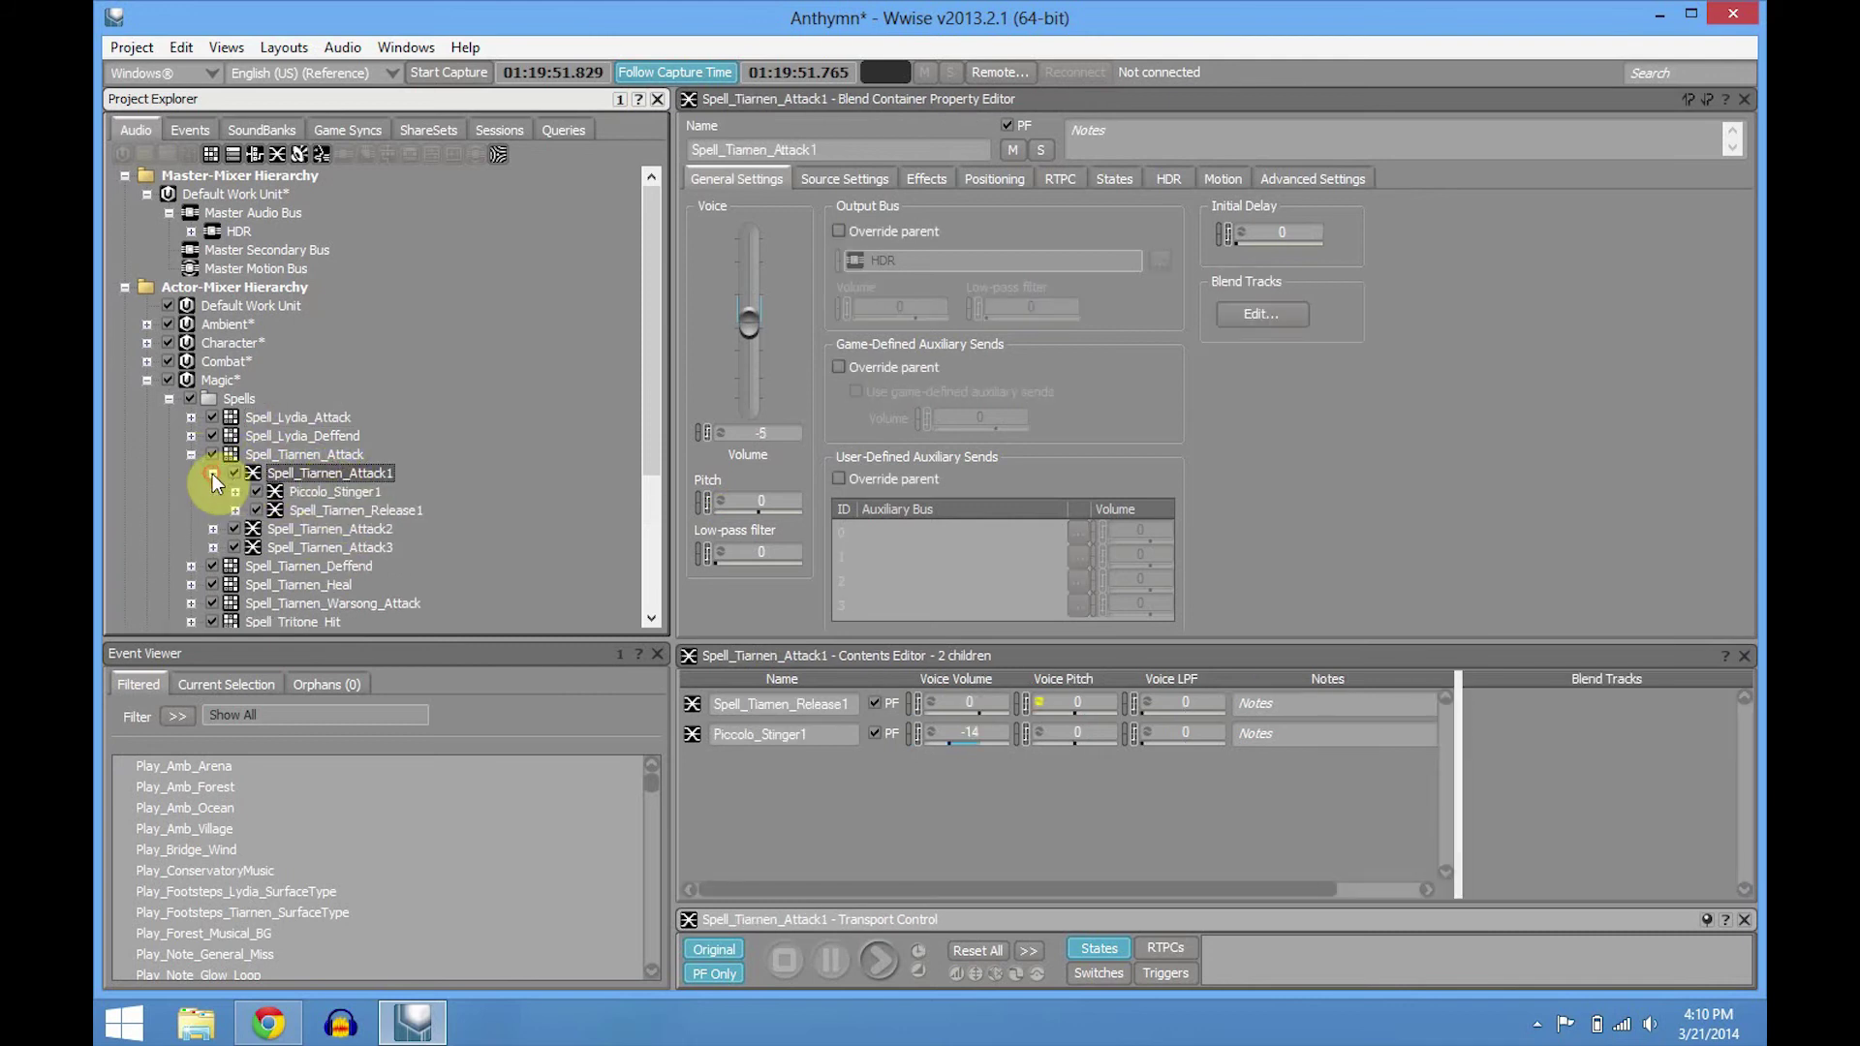
click(306, 490)
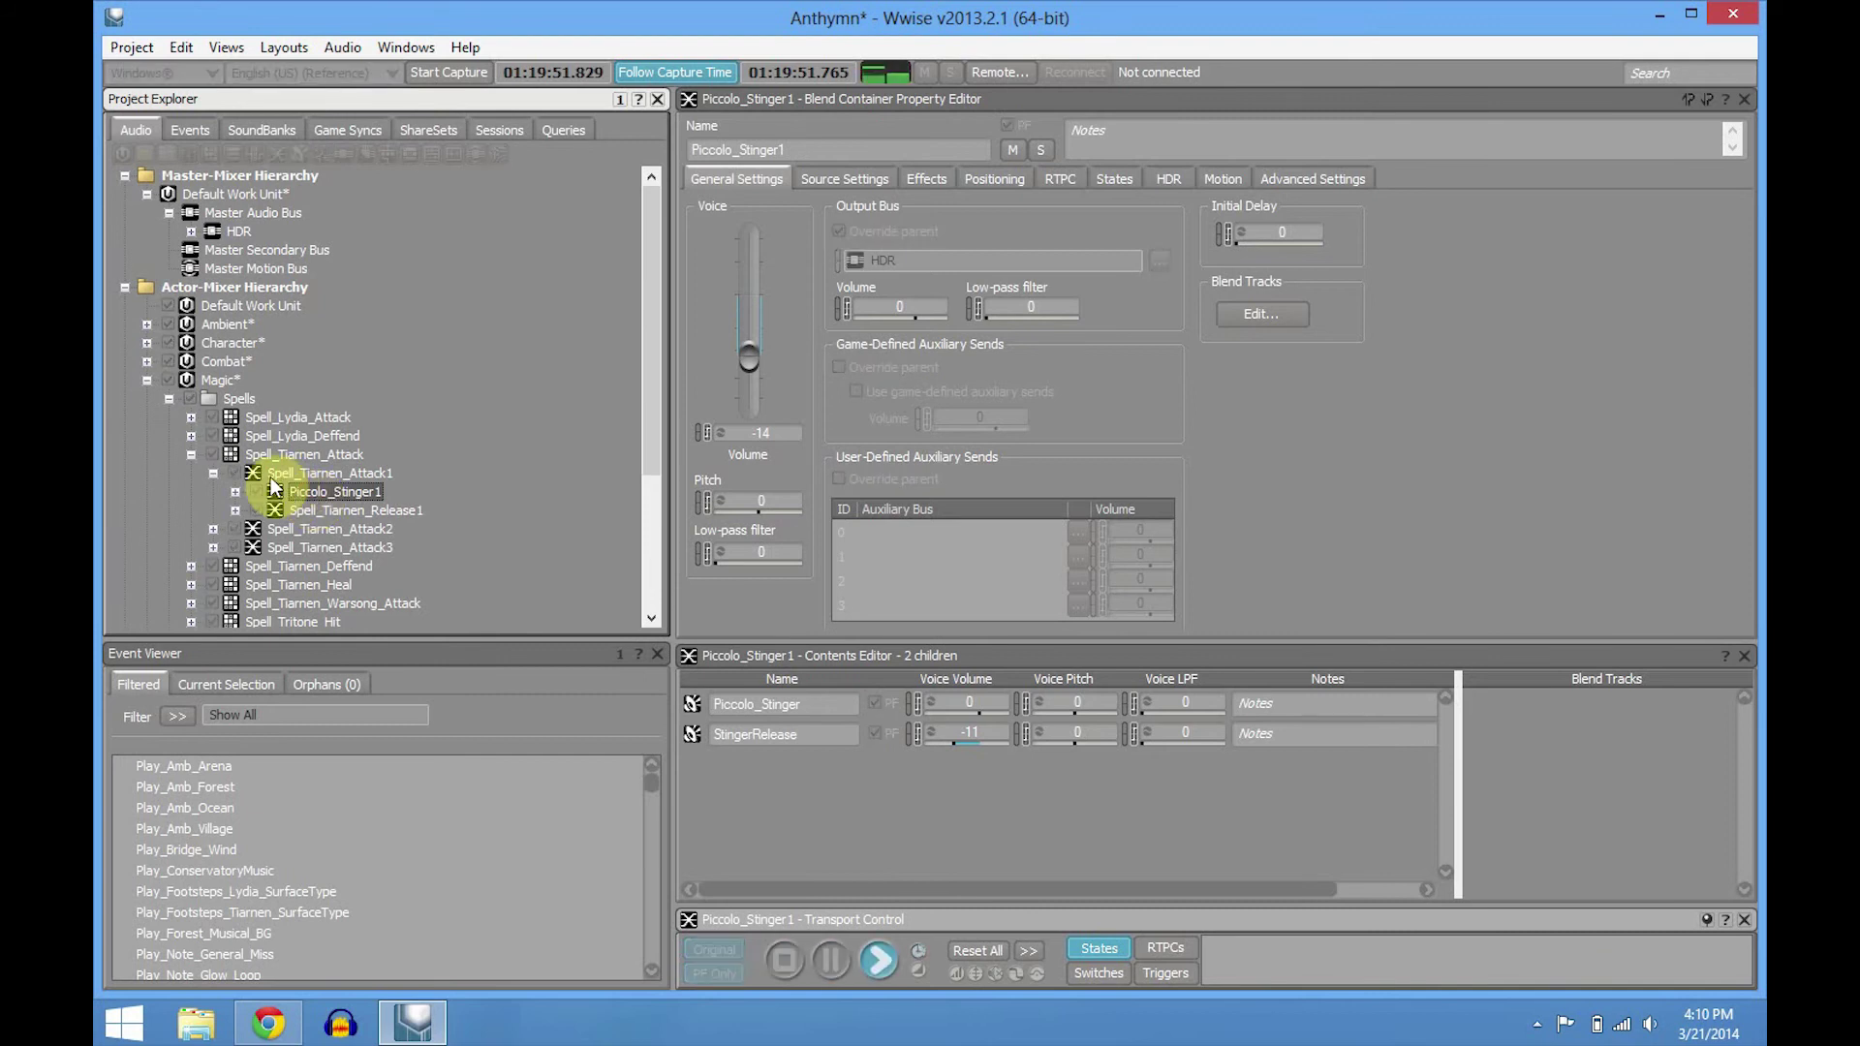
click(341, 529)
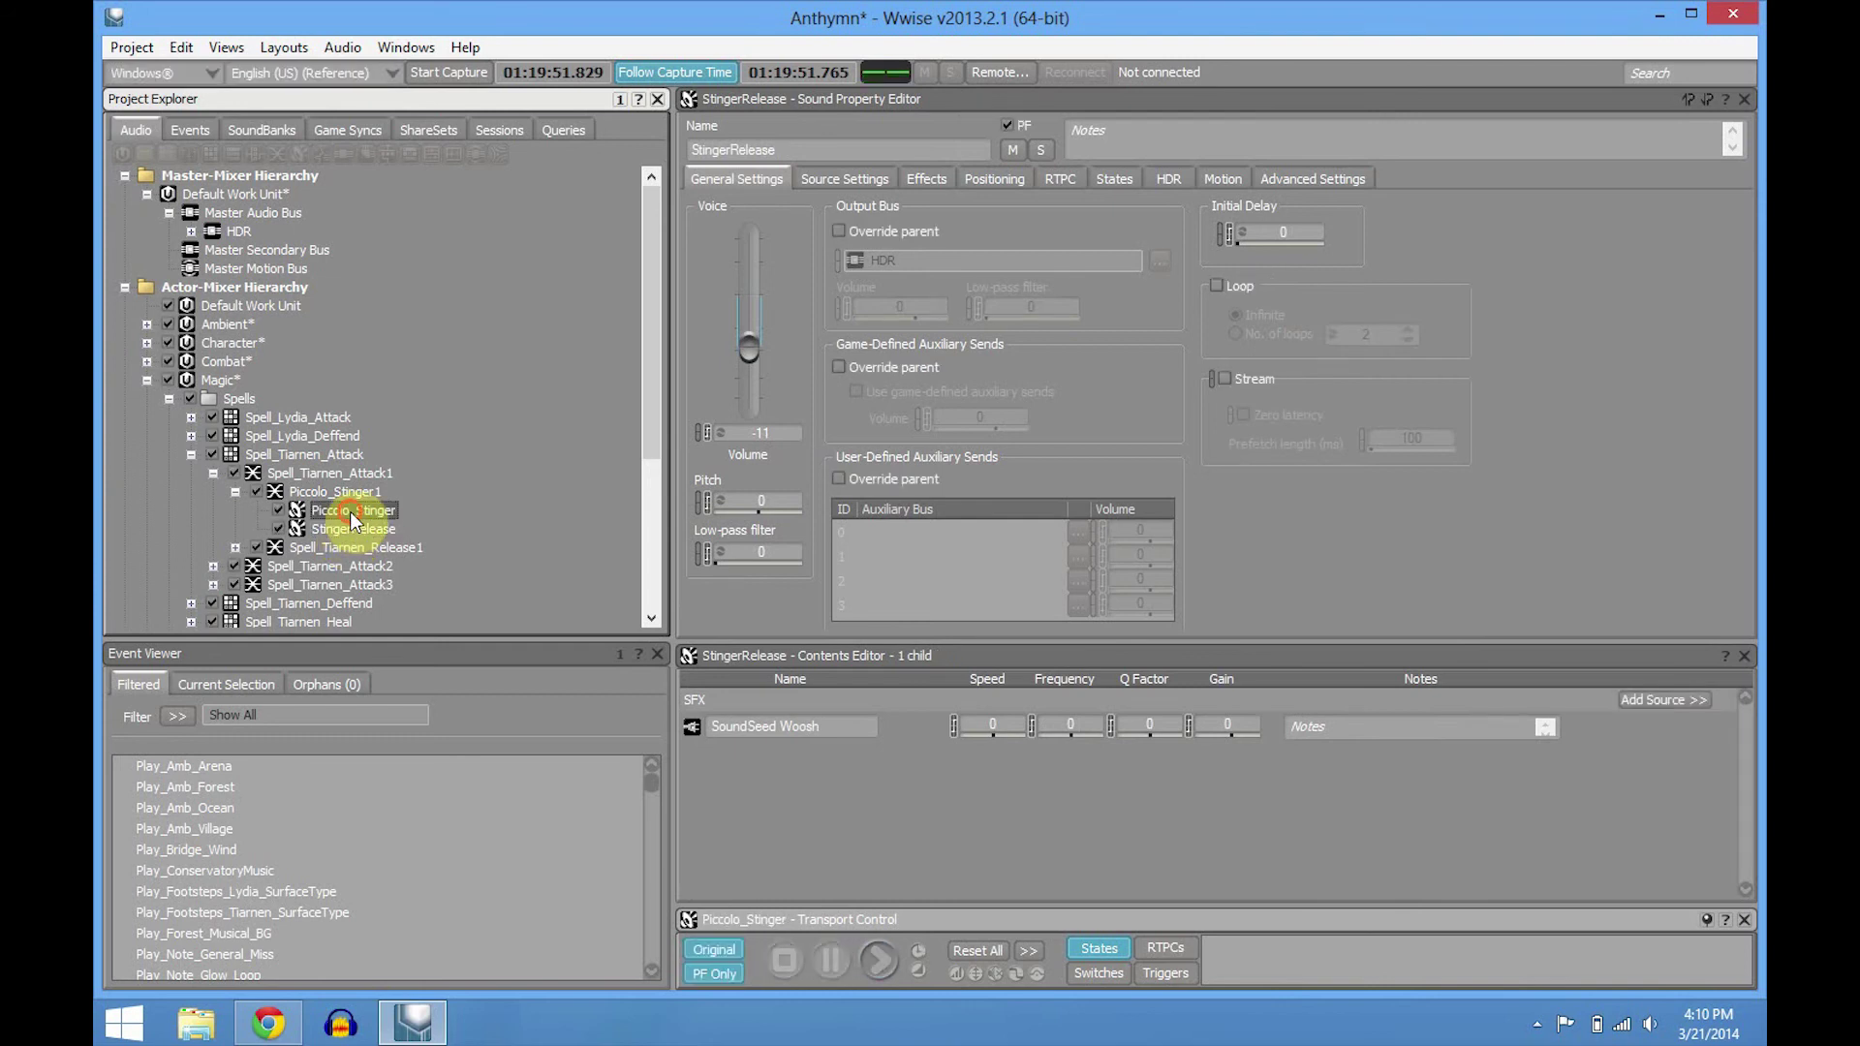
click(351, 511)
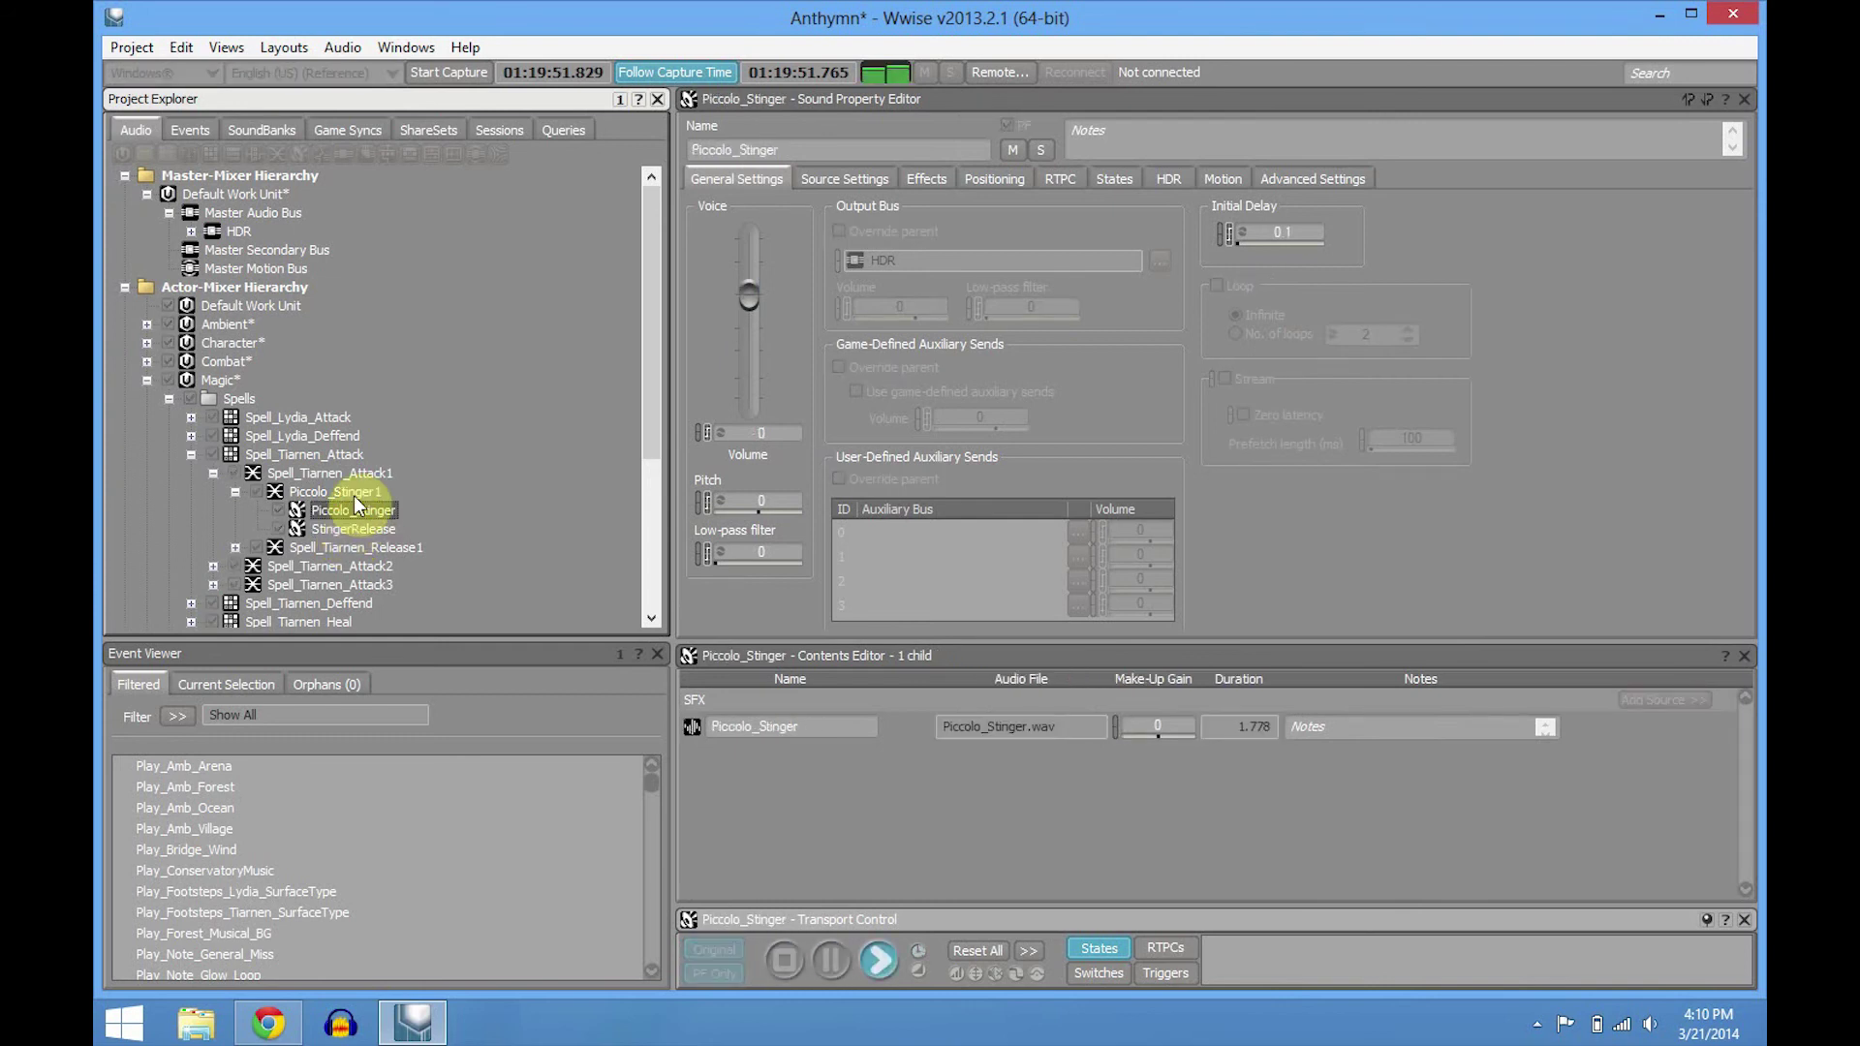
click(235, 494)
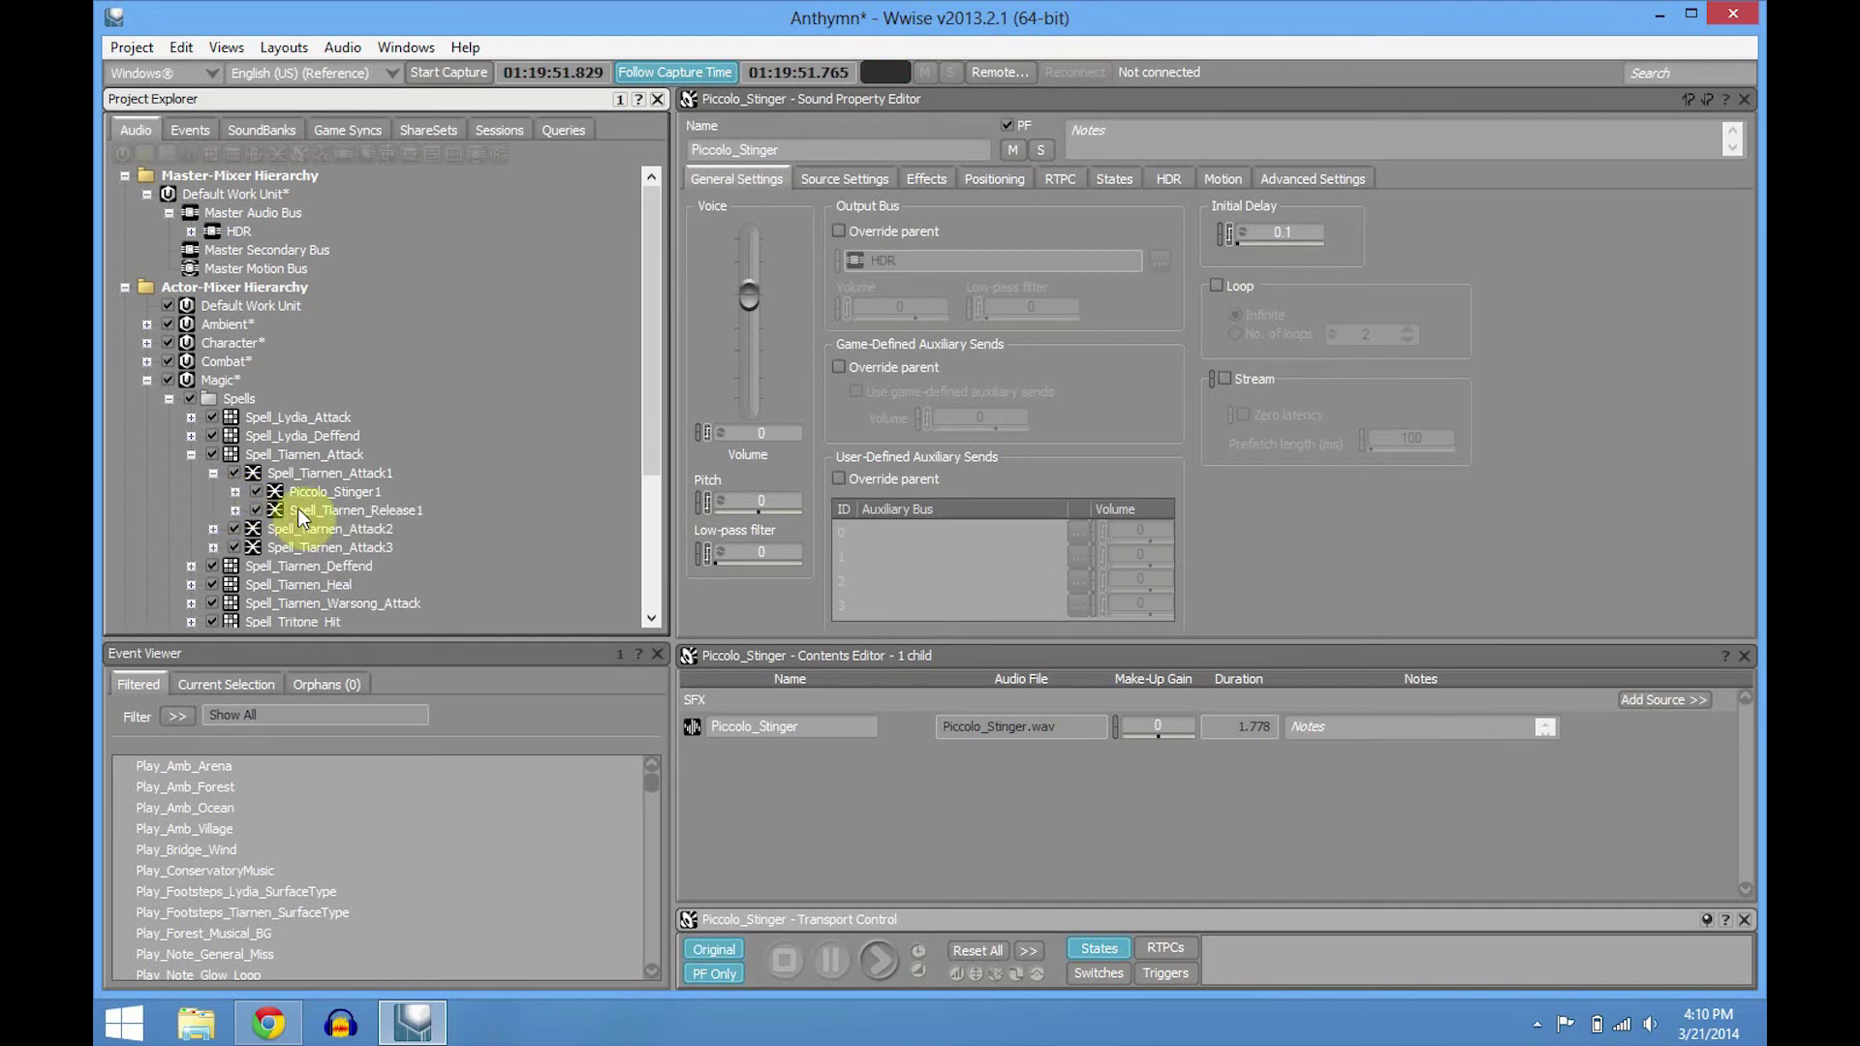
- Audition the Spell_Tiarnen_Release1 blend container, then expand it and play its Spell_Release and Spell_Tiarnen_Attack1 sounds individually
click(334, 509)
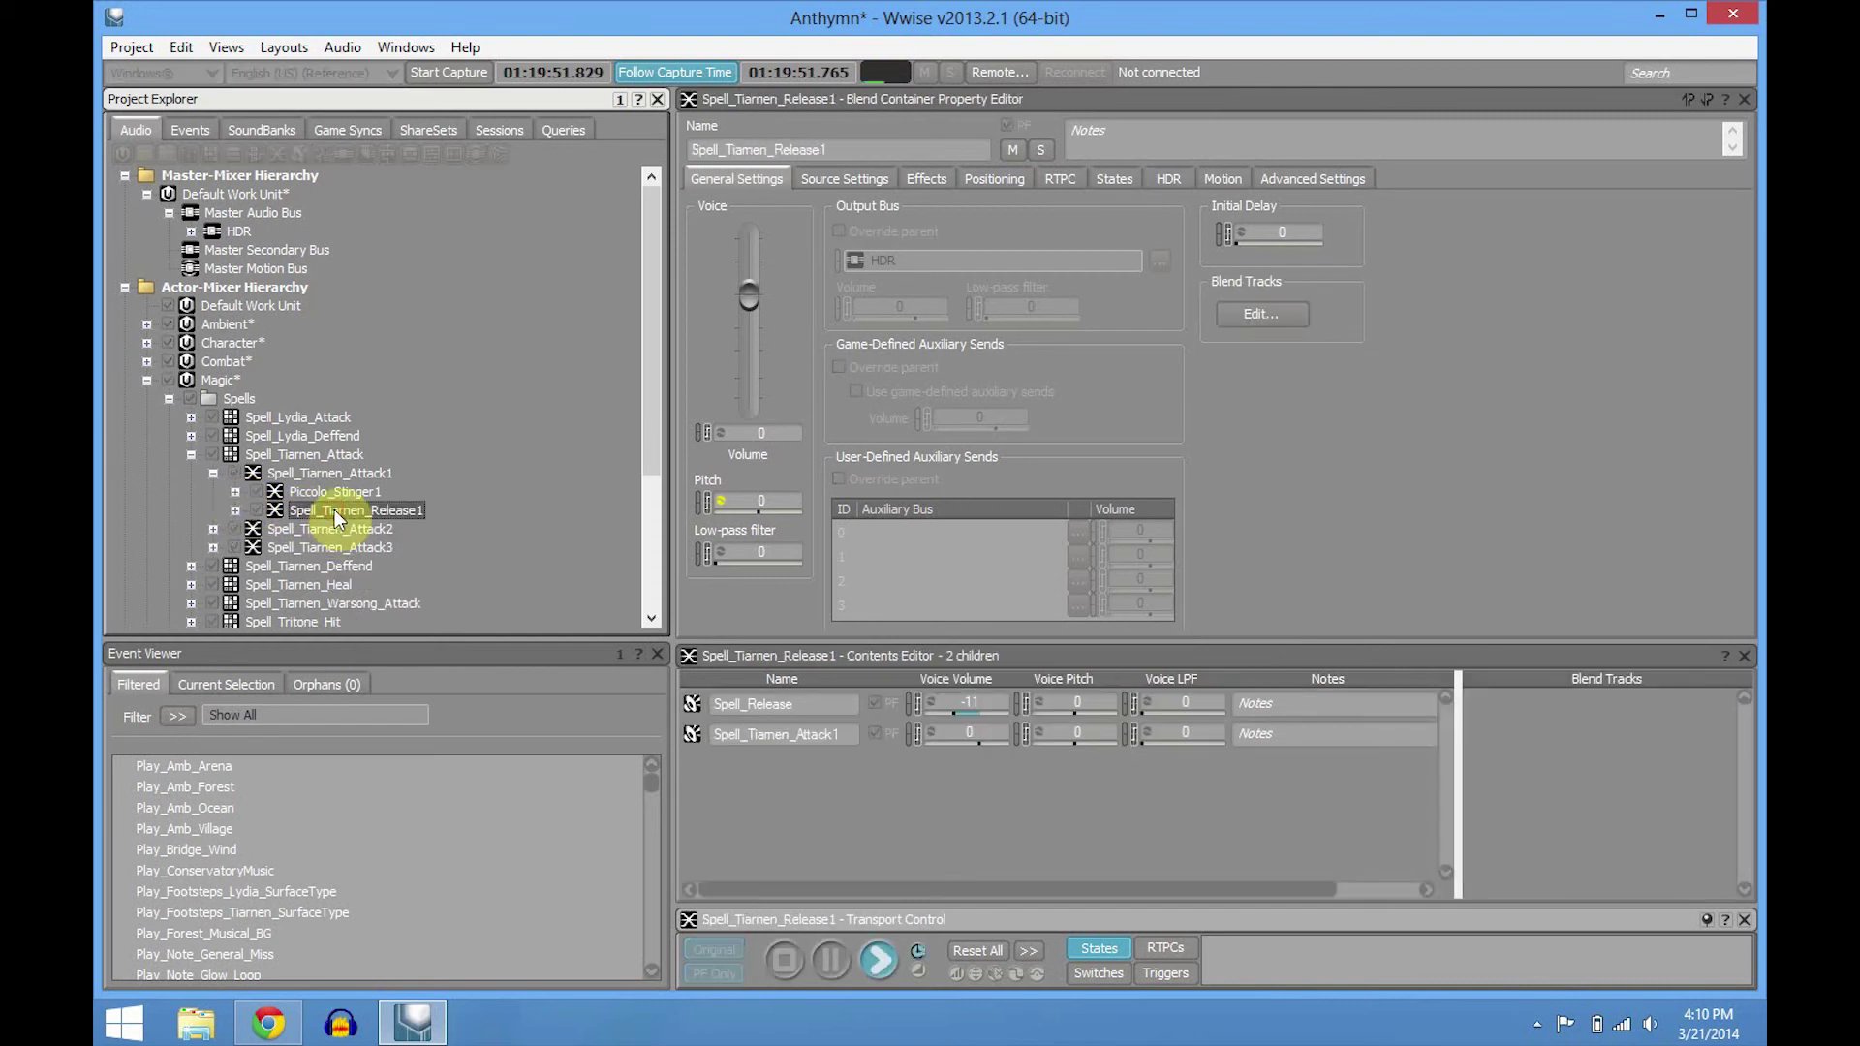
click(236, 510)
click(312, 531)
key(space)
click(331, 544)
key(space)
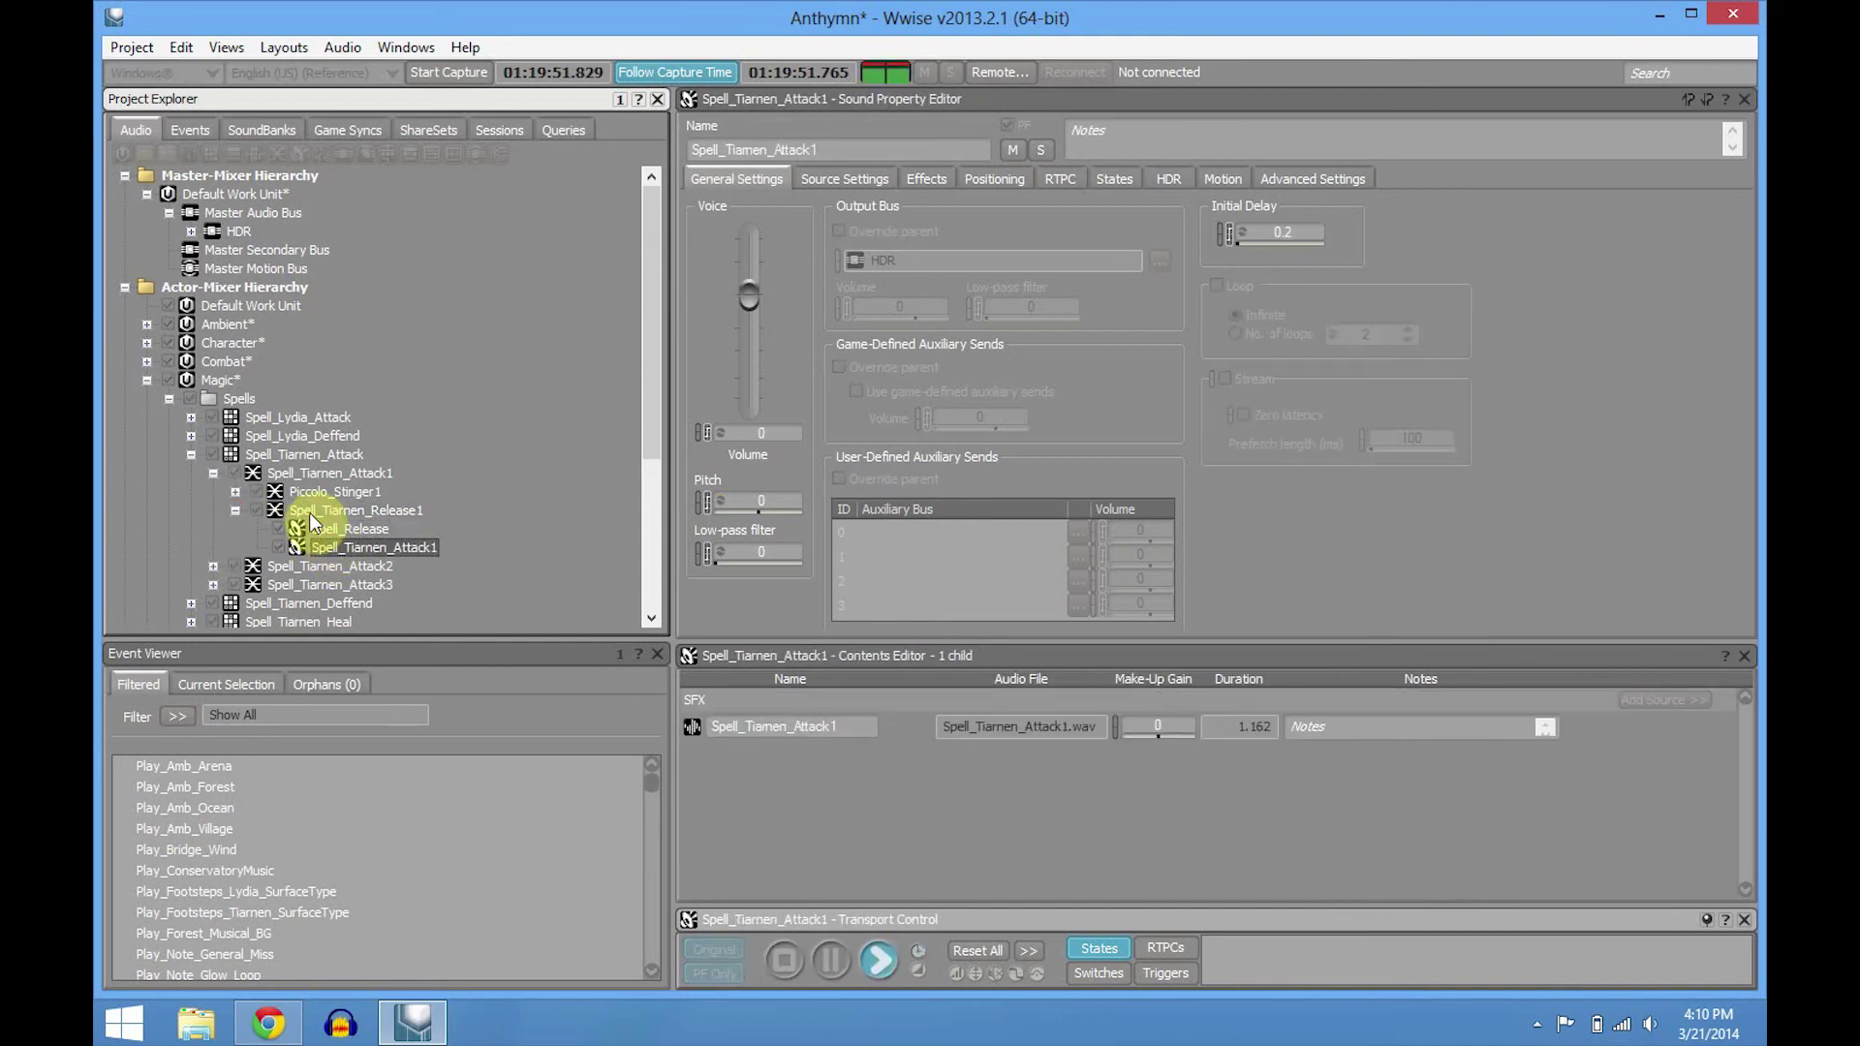
- Review the initial delay of the Spell_Tiarnen_Attack1 sound inside Spell_Tiarnen_Release1, then audition the complete Spell_Tiarnen_Attack1 blend container
click(338, 512)
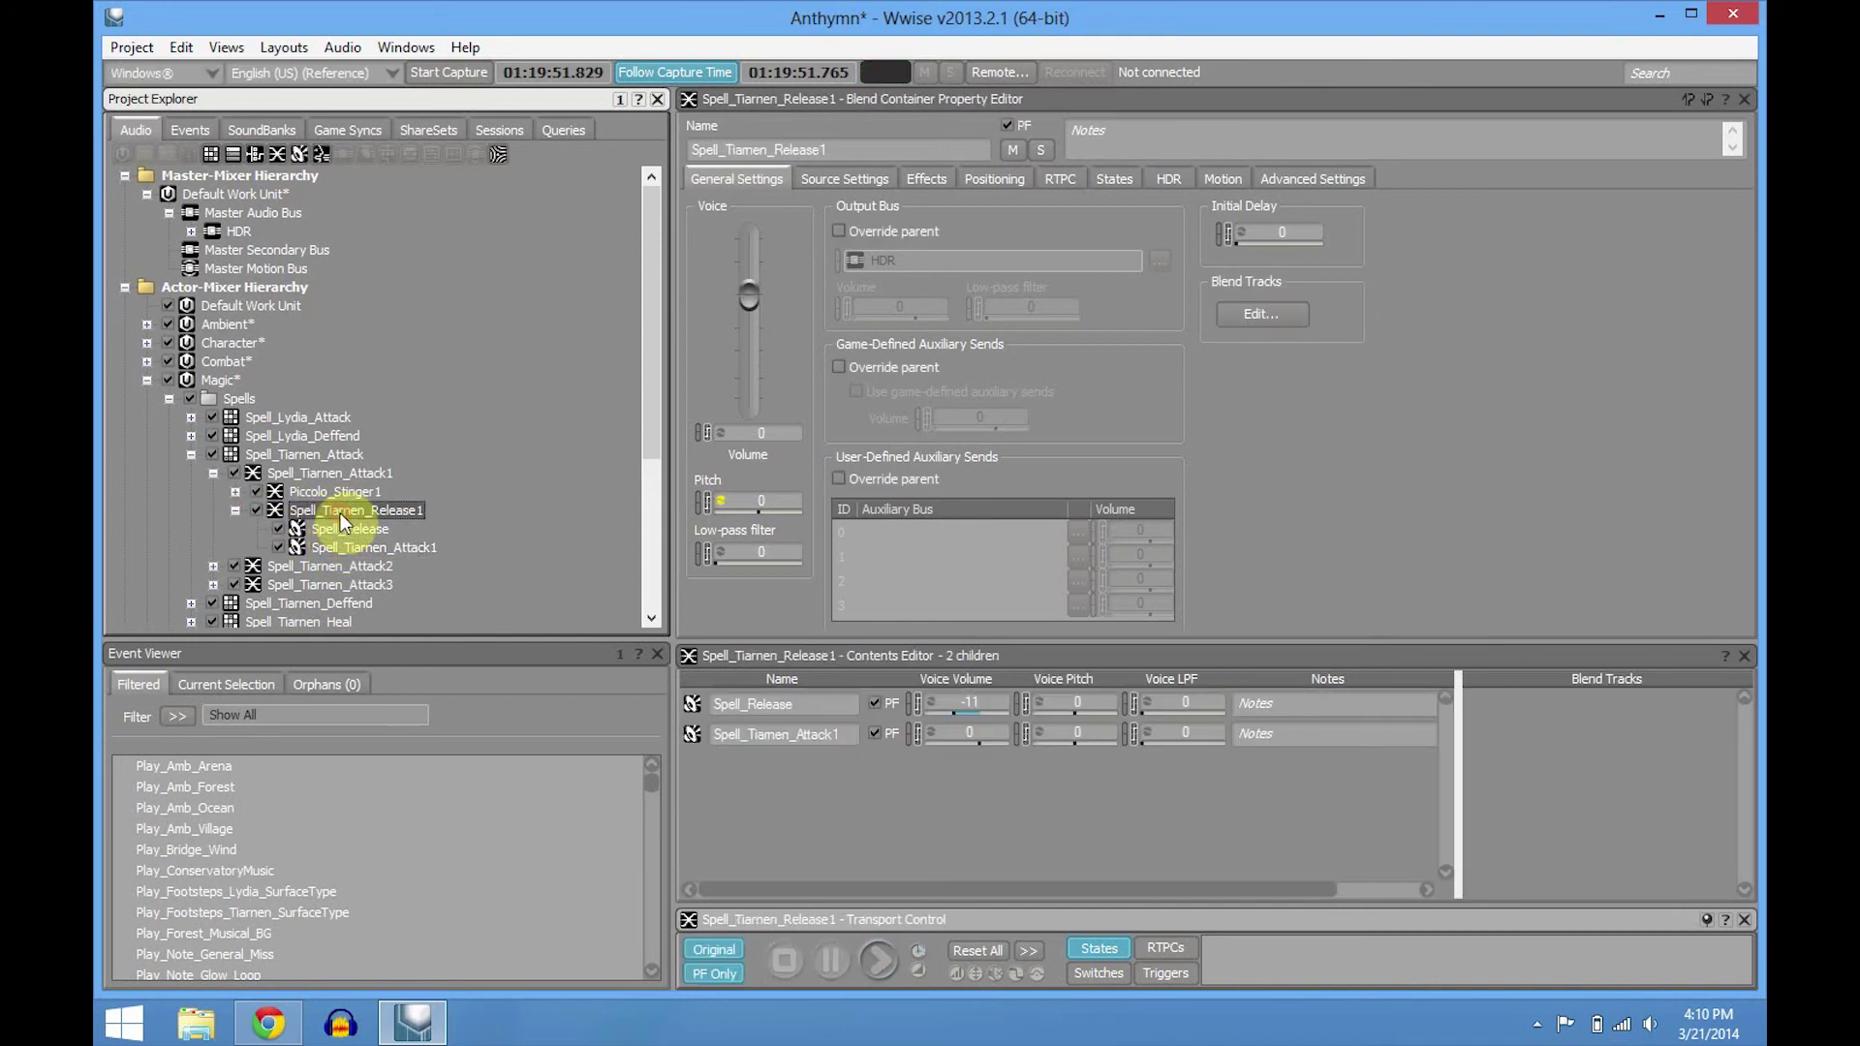
click(349, 540)
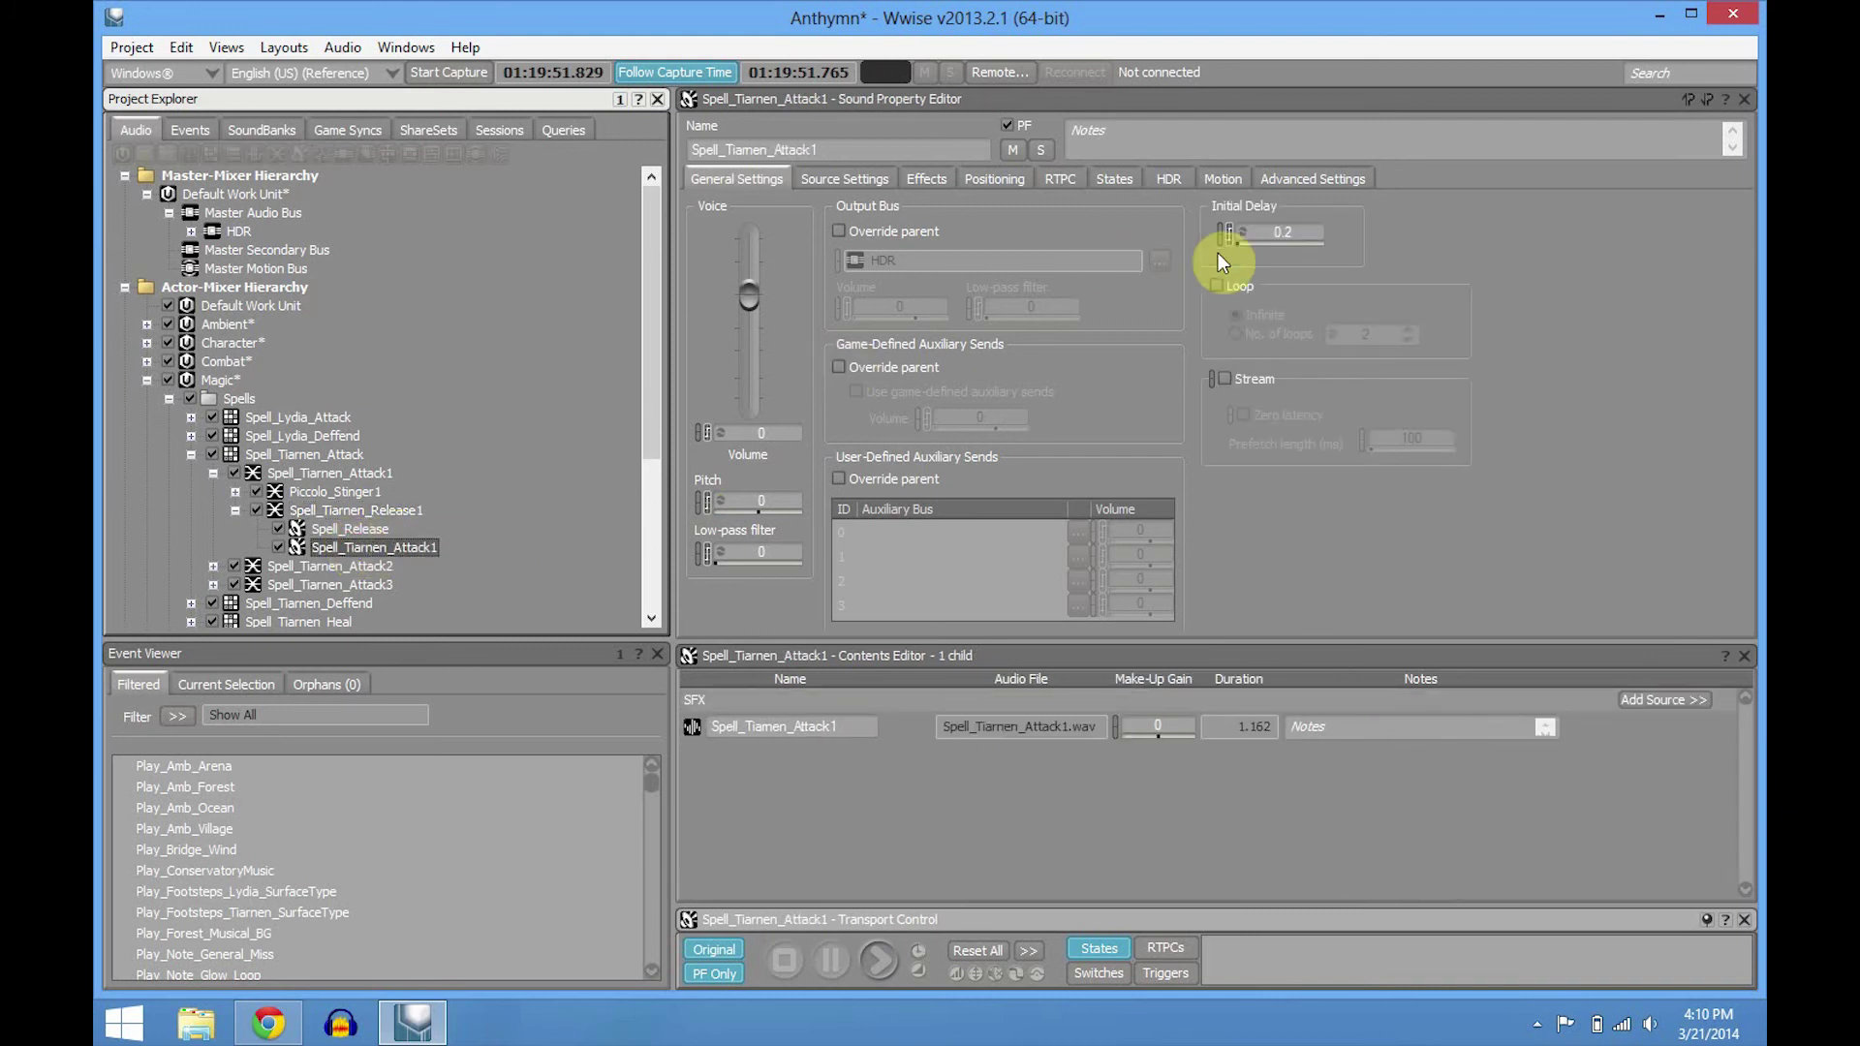
click(337, 473)
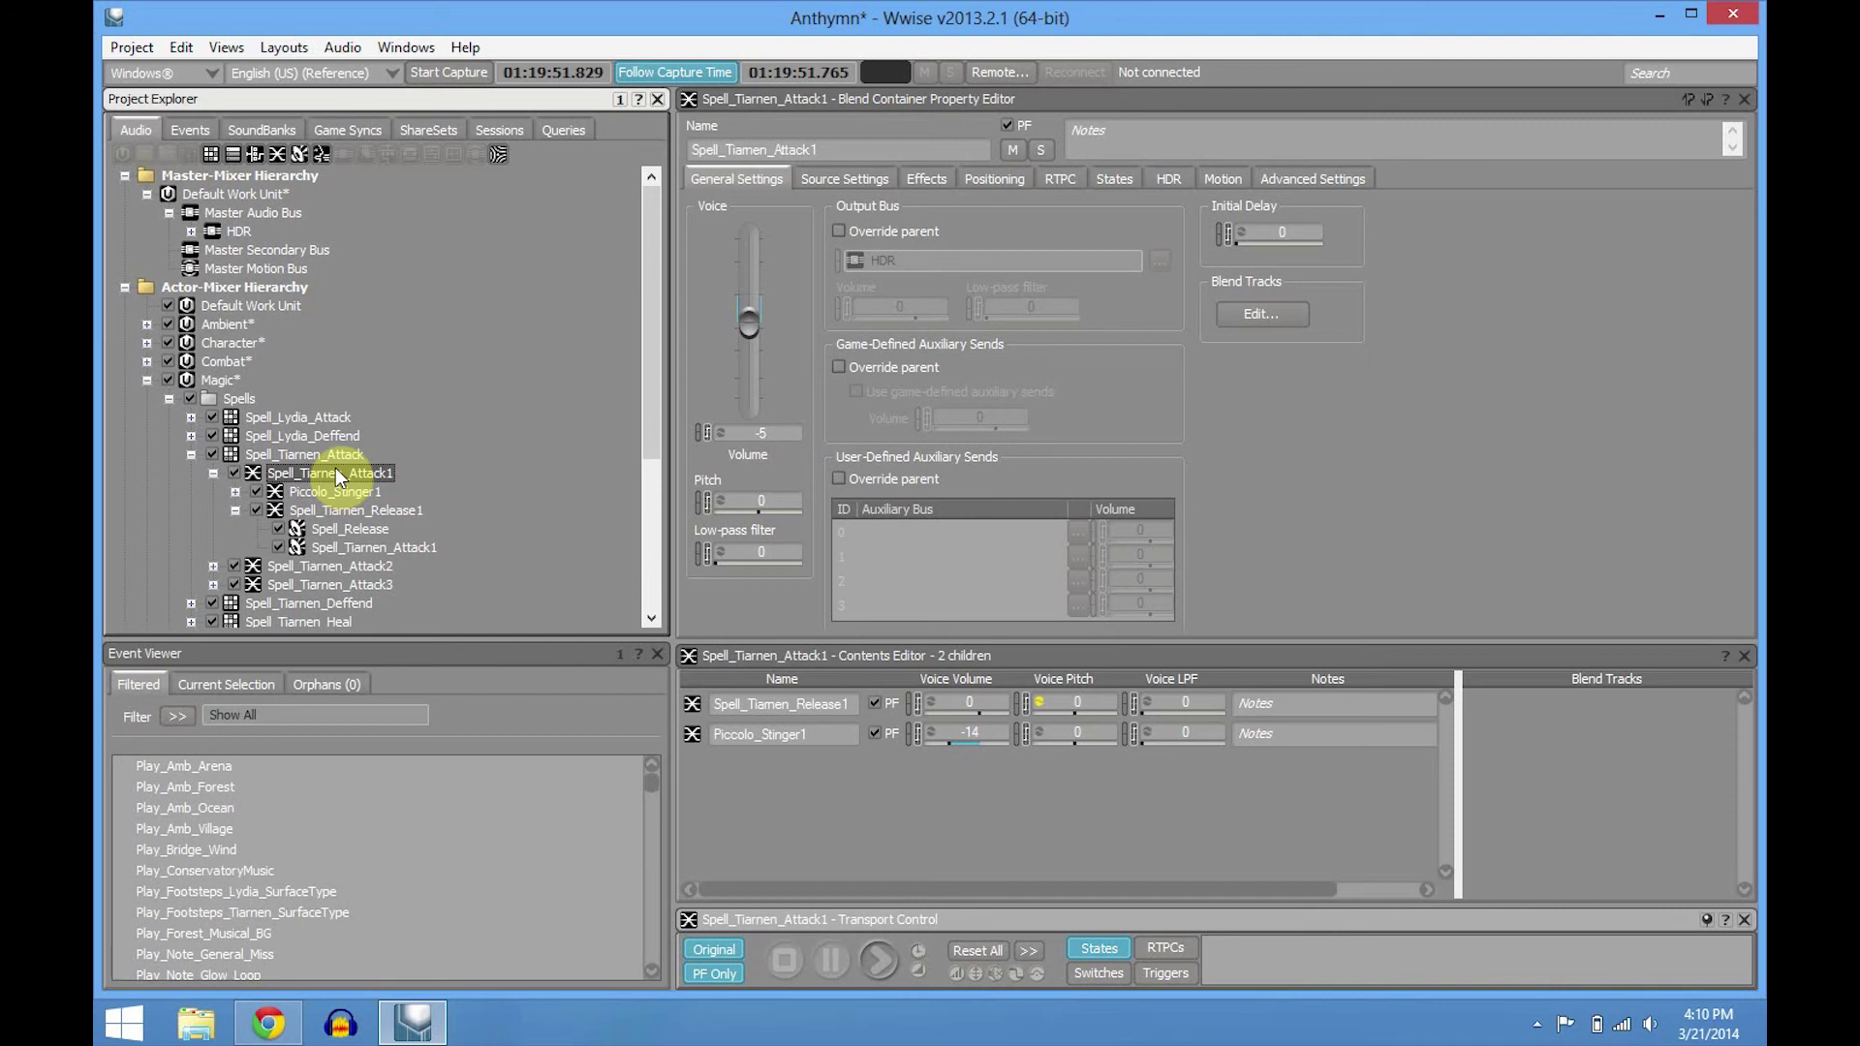
key(space)
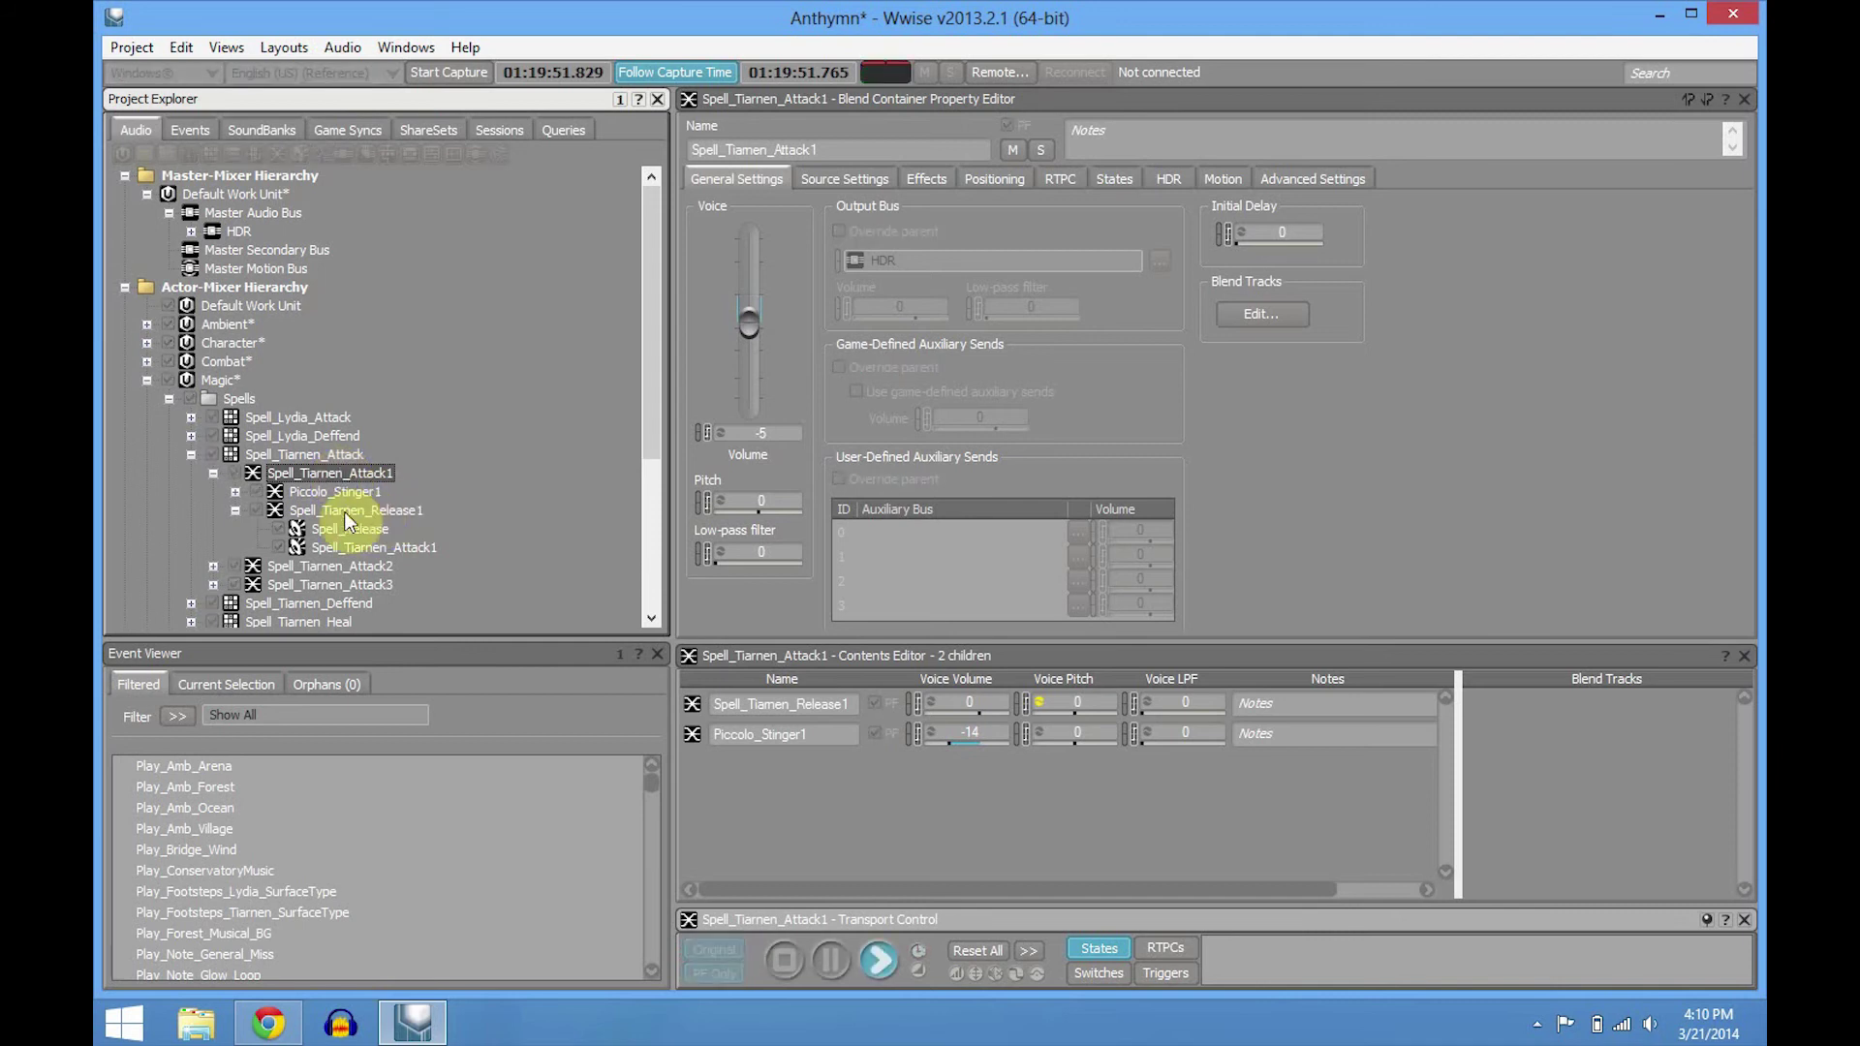